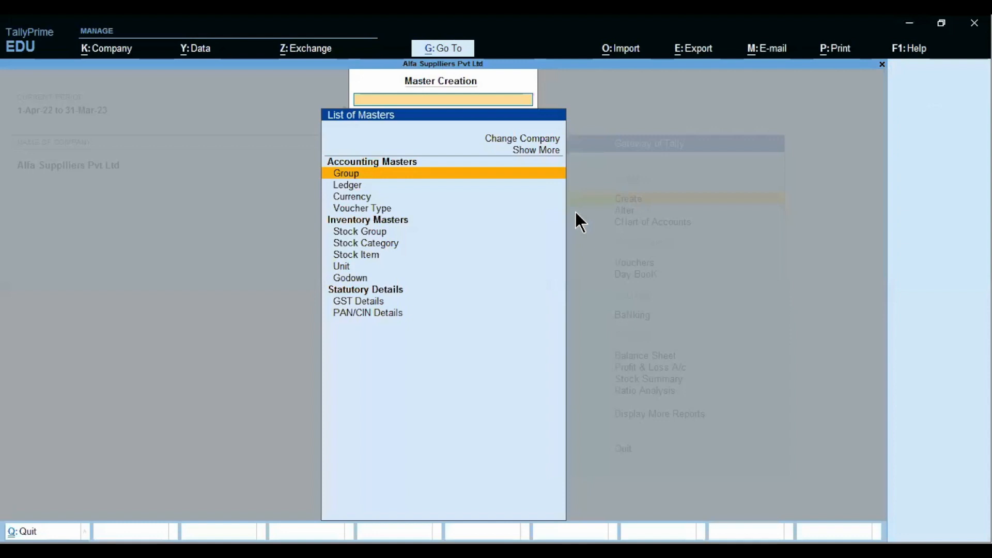
# Step: Create a new ledger called Freight Exp and place it under the Indirect Expenses group
pyautogui.press('Return')
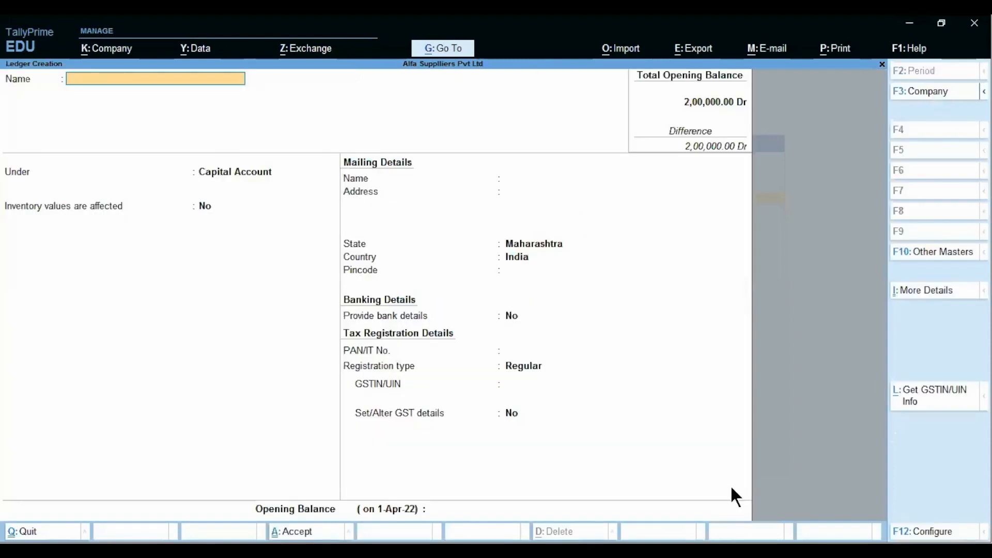
pyautogui.write('Freight Exp')
pyautogui.press('Return')
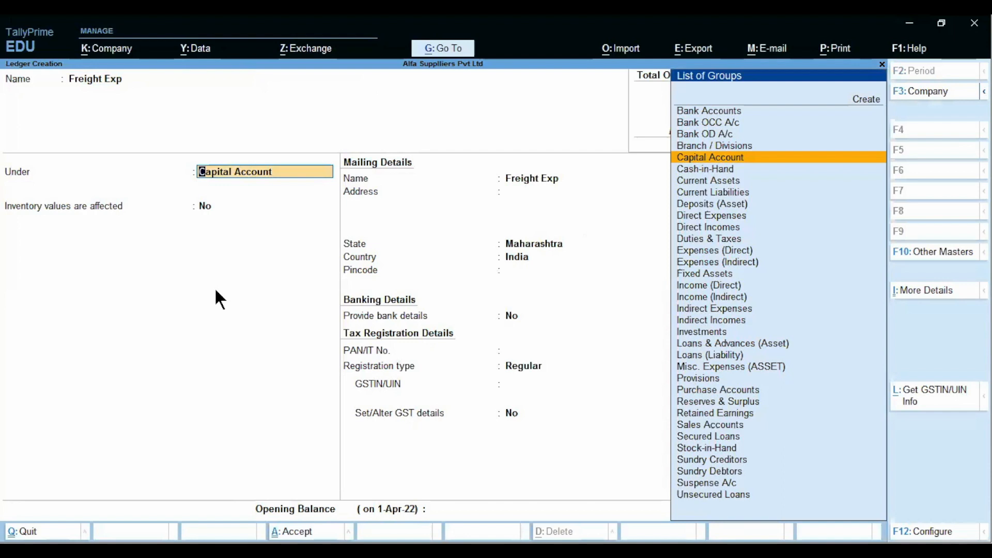
pyautogui.write('Indi')
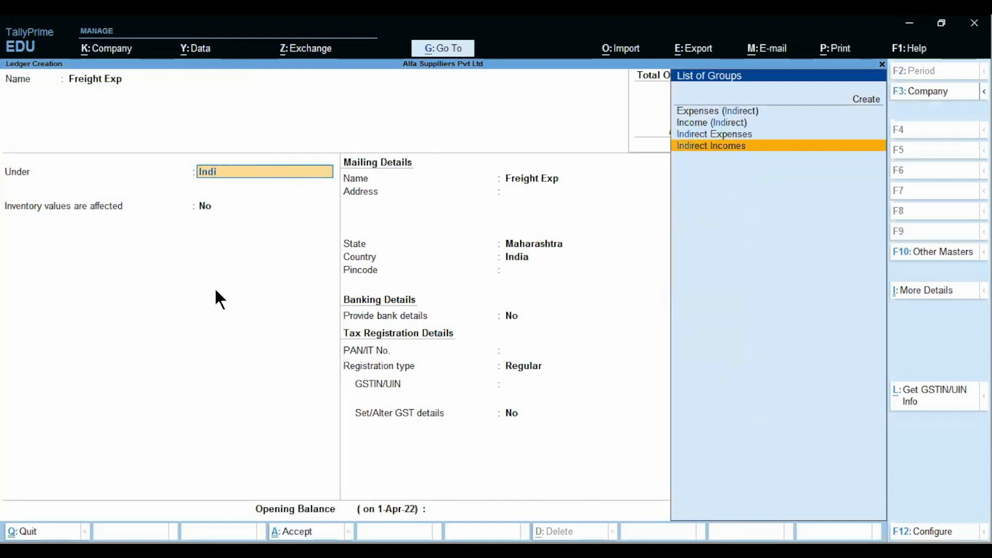
pyautogui.press('Up')
pyautogui.press('Return')
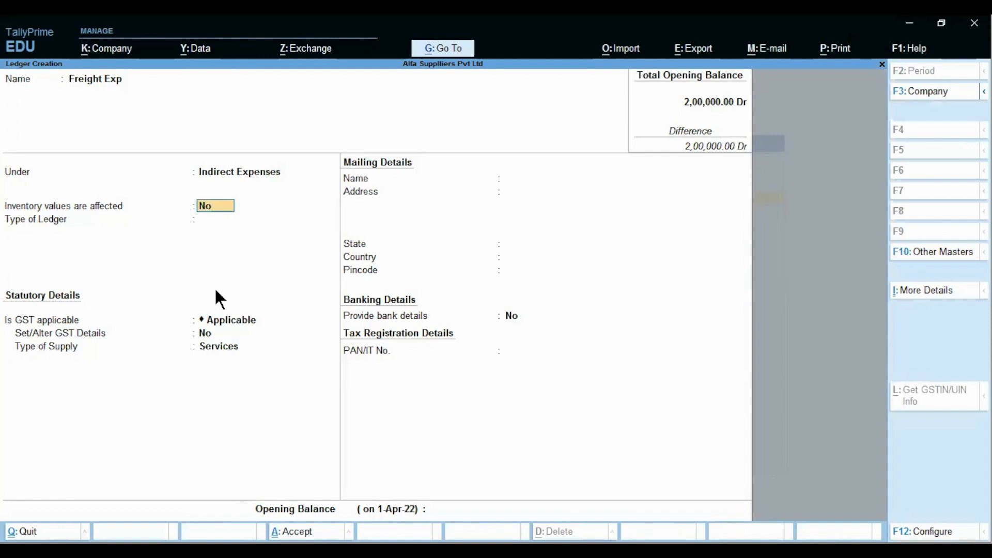
pyautogui.hotkey('alt', 'Tab')
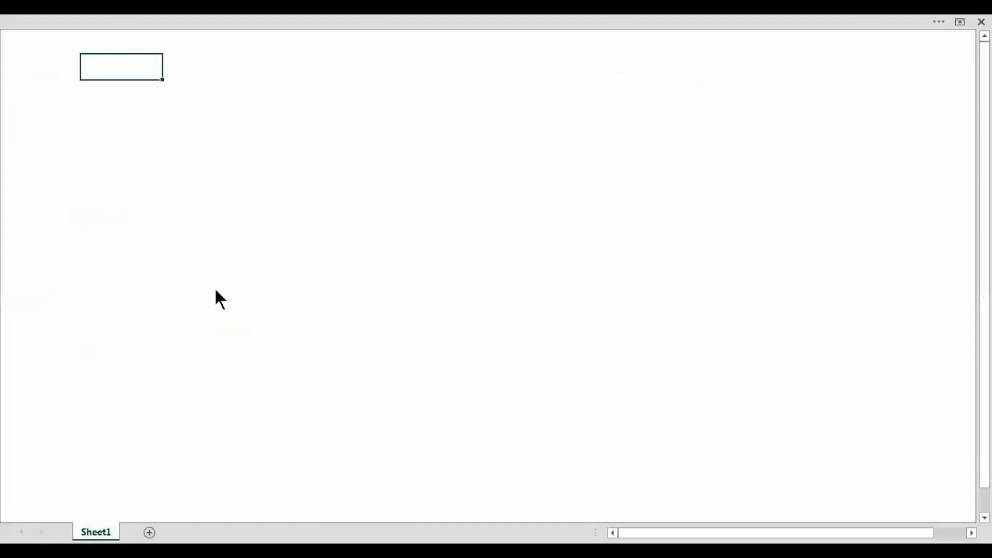
pyautogui.hotkey('alt', 'Tab')
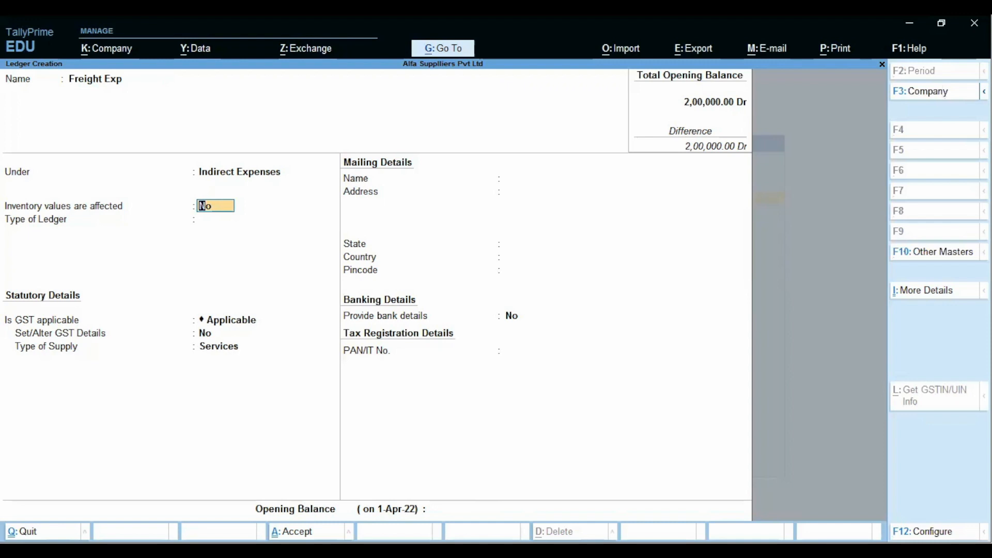
pyautogui.hotkey('alt', 'Tab')
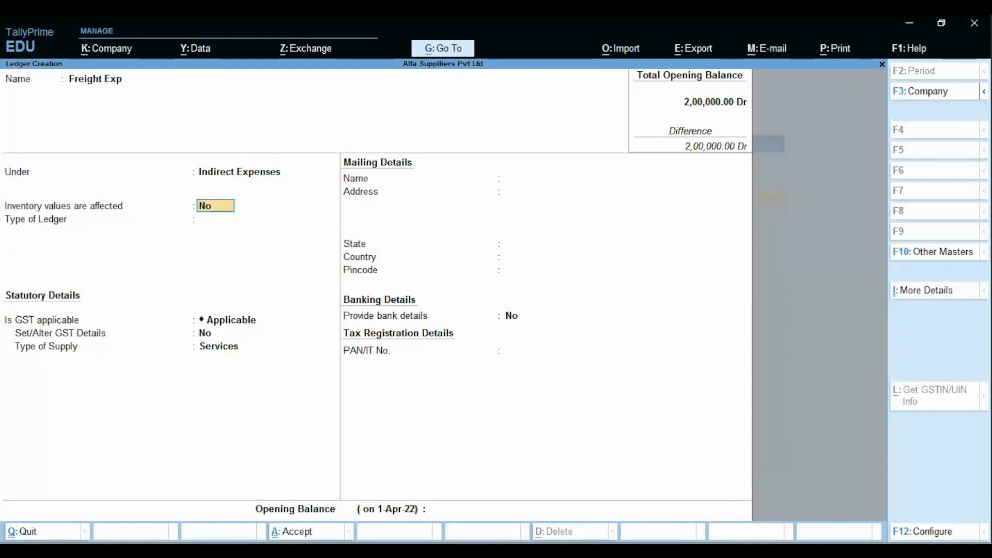
pyautogui.click(925, 532)
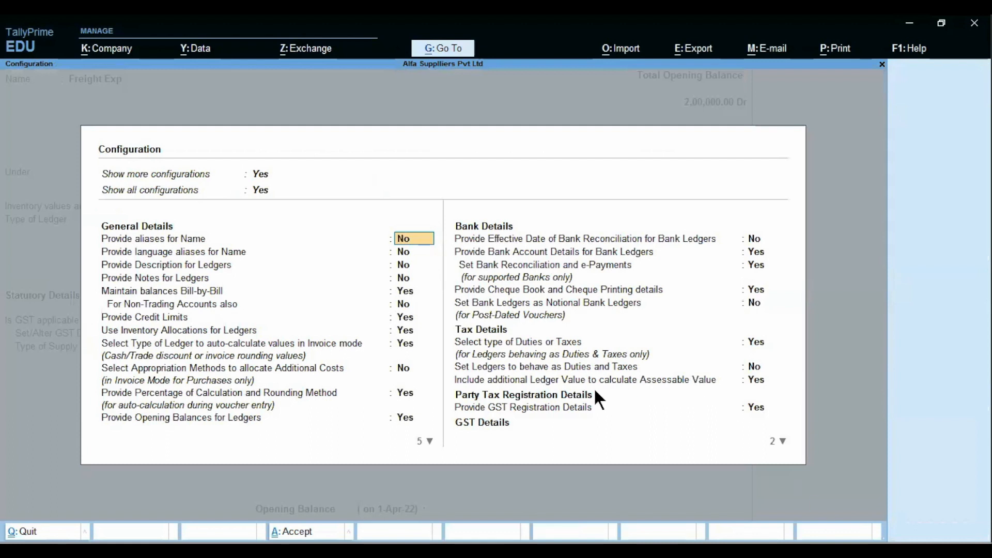
pyautogui.click(520, 377)
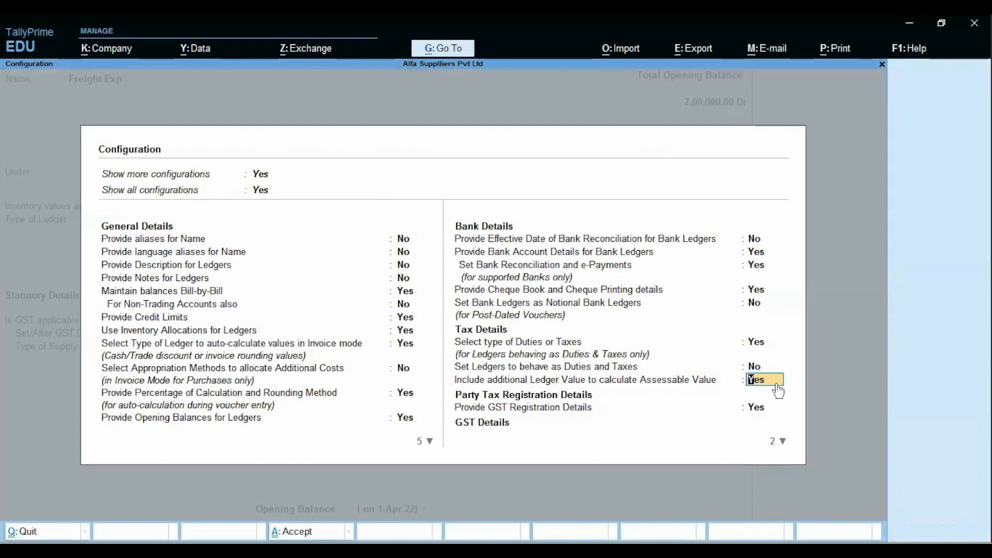
pyautogui.hotkey('ctrl', 'a')
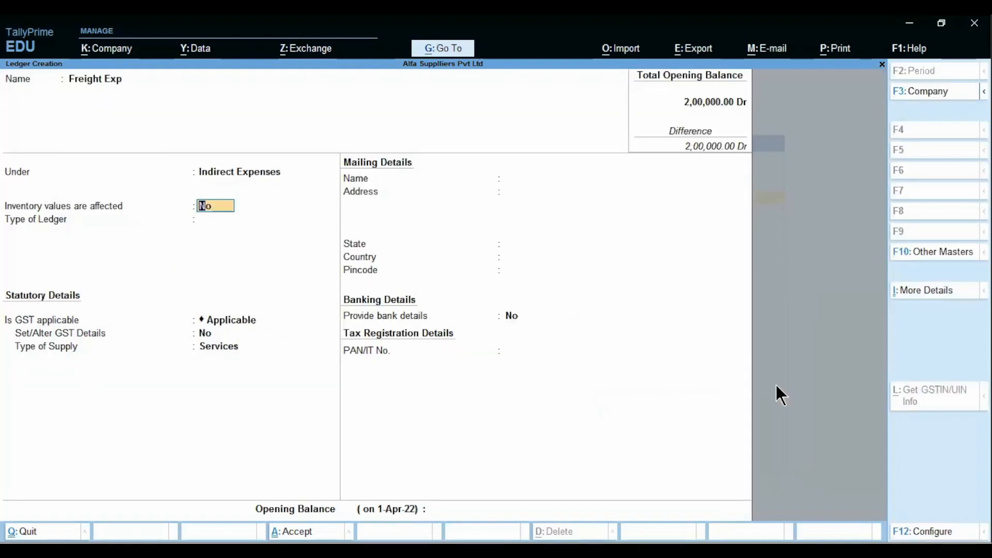
pyautogui.press('alt')
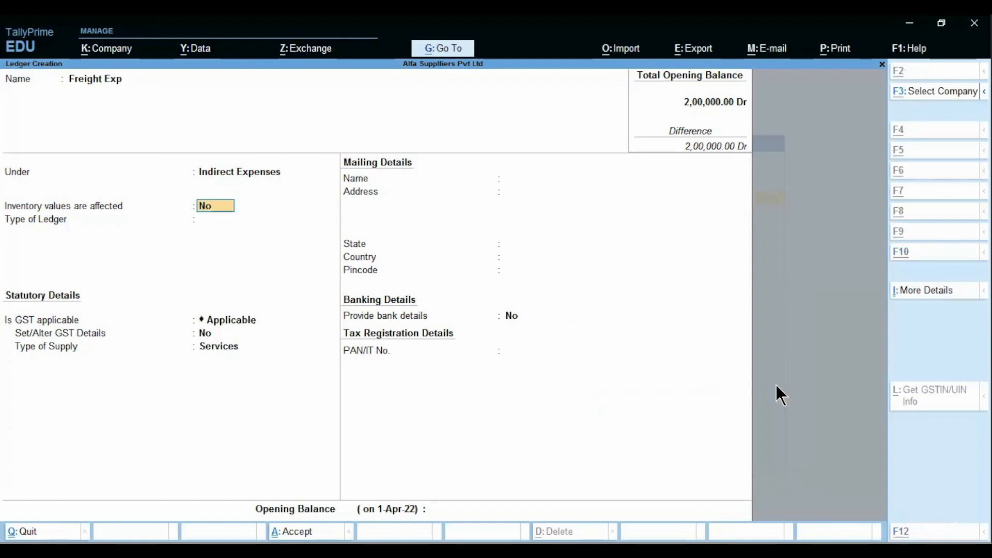
pyautogui.hotkey('alt', 'Tab')
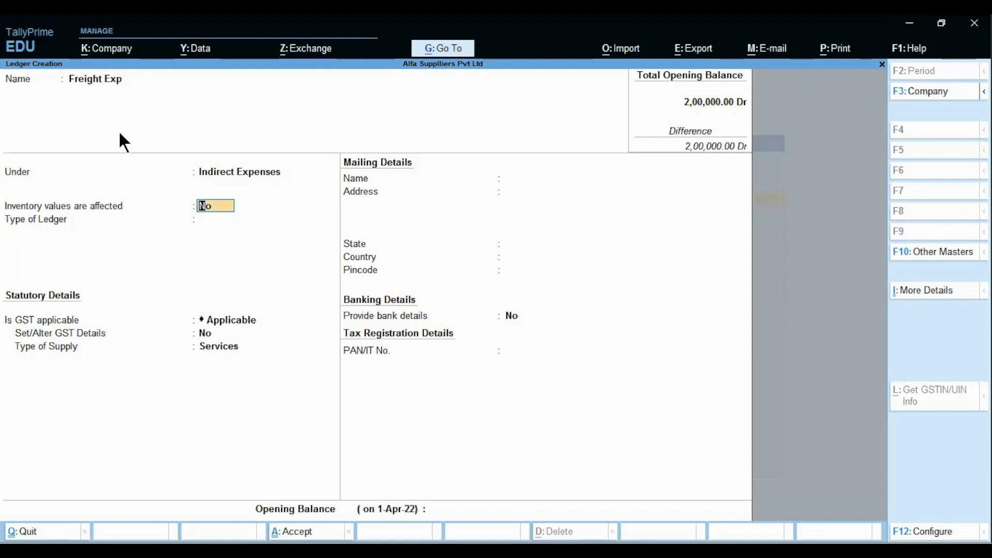
# Step: Keep inventory values unaffected, and set Type of Ledger and GST applicability both to Not Applicable
pyautogui.press('Return')
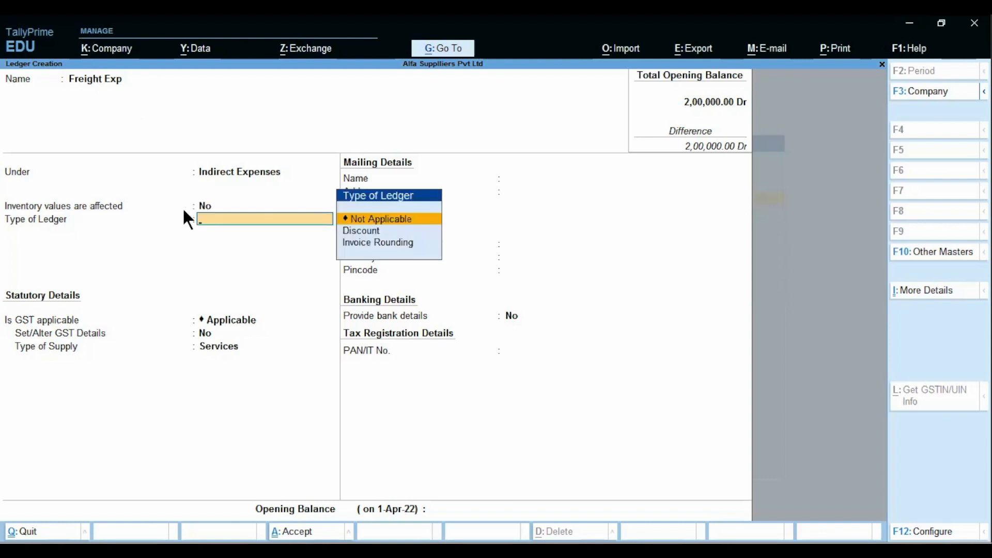
pyautogui.press('Return')
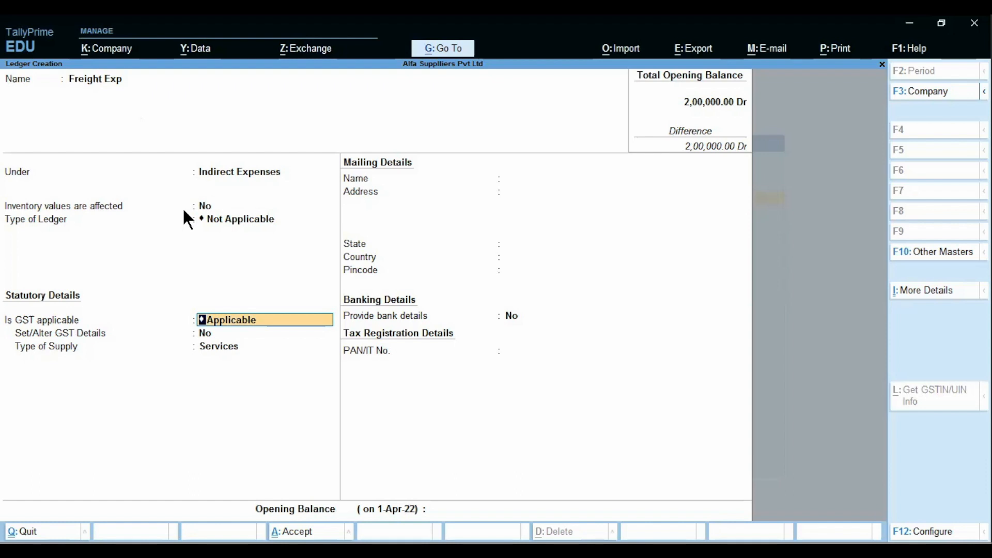
pyautogui.press('BackSpace')
pyautogui.press('Down')
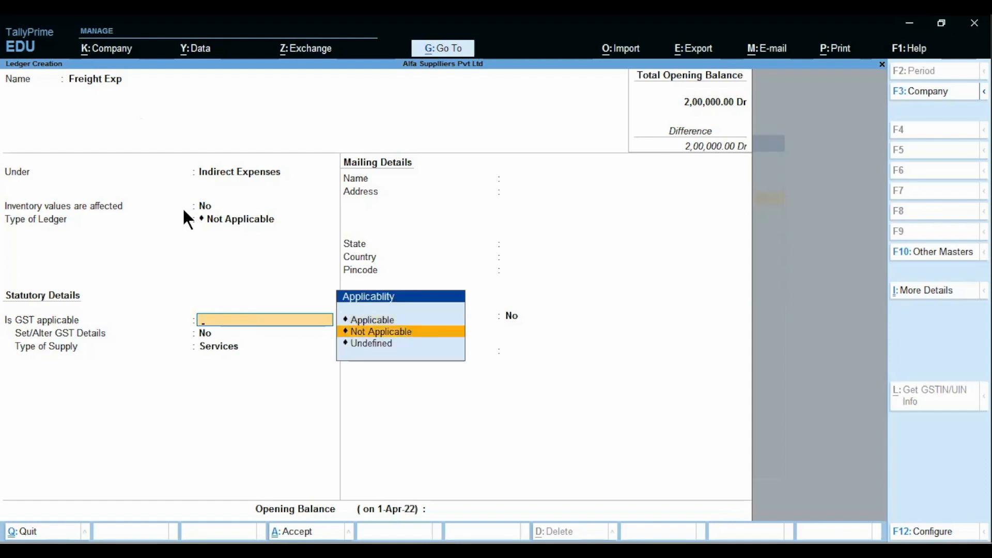
pyautogui.press('Return')
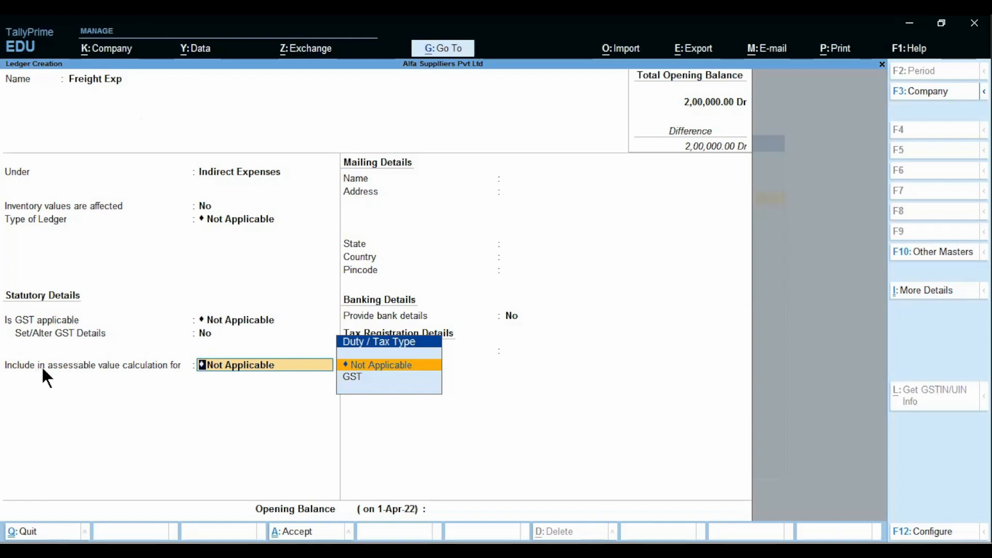
pyautogui.click(930, 531)
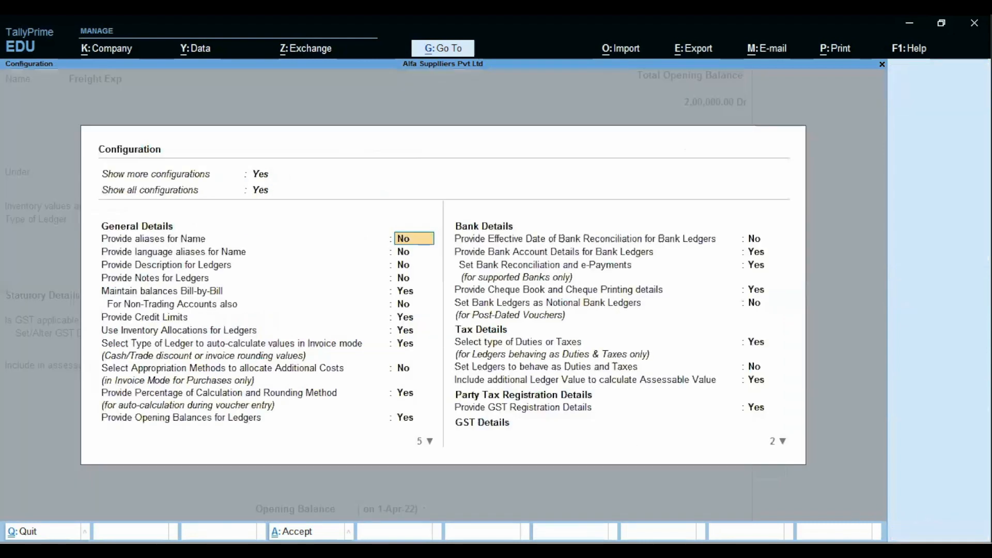
pyautogui.click(597, 379)
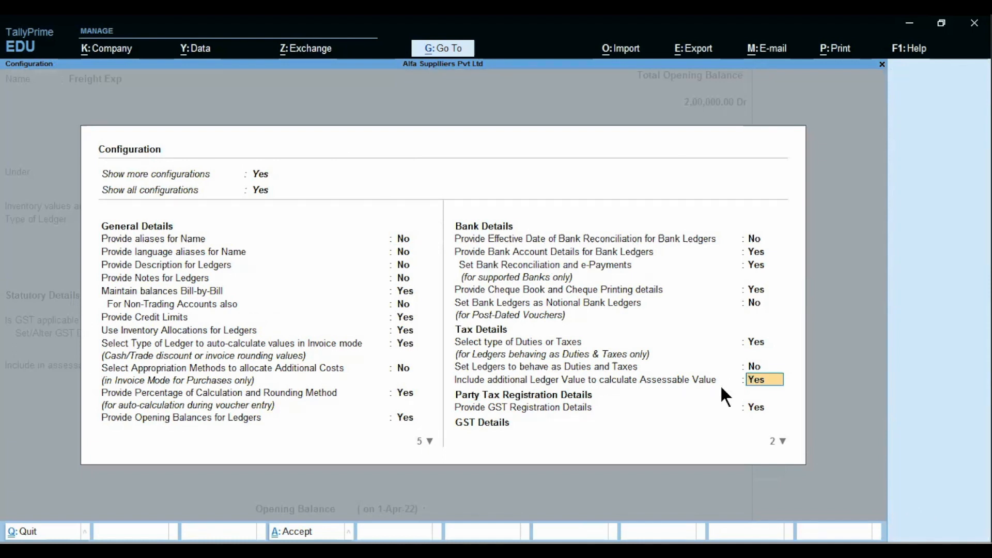
pyautogui.press('Return')
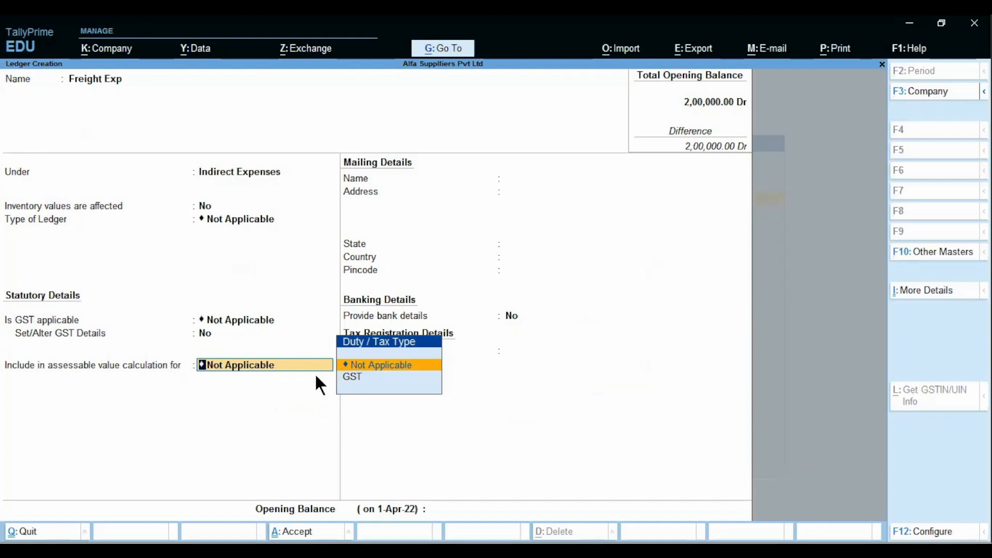
# Step: Include Freight Exp in assessable value for GST, reviewing the apportion options and returning to Goods
pyautogui.press('Down')
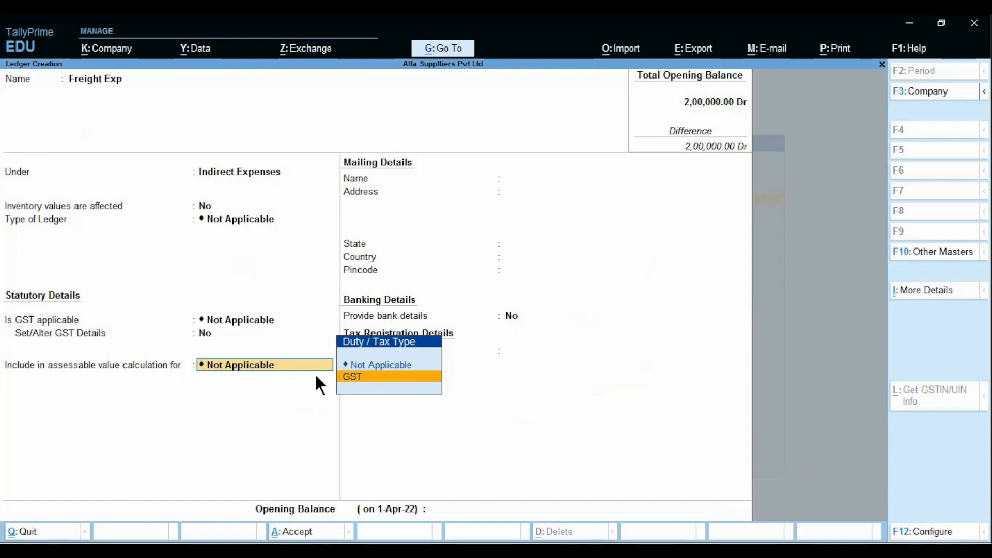
pyautogui.press('Return')
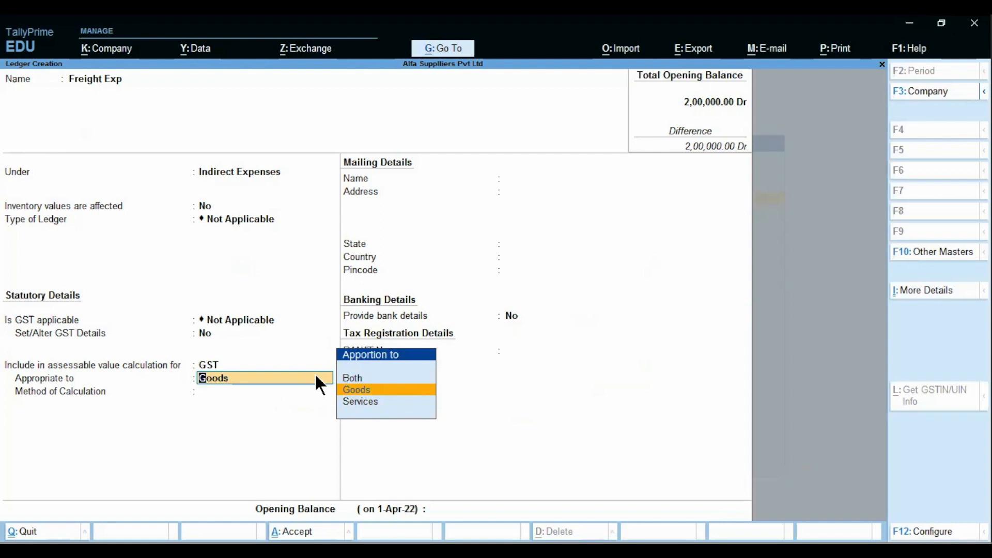
pyautogui.press('Down')
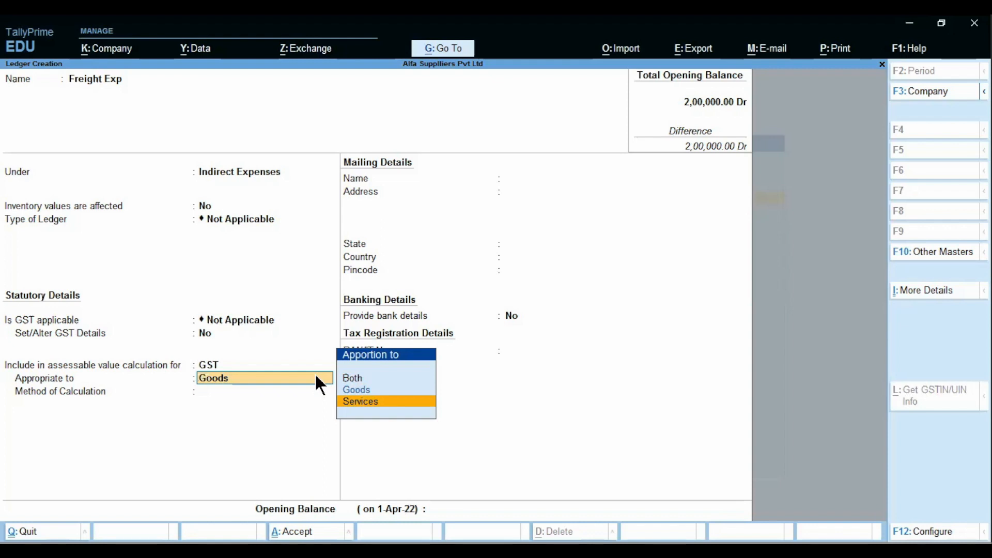
pyautogui.press('Up')
pyautogui.press('Up')
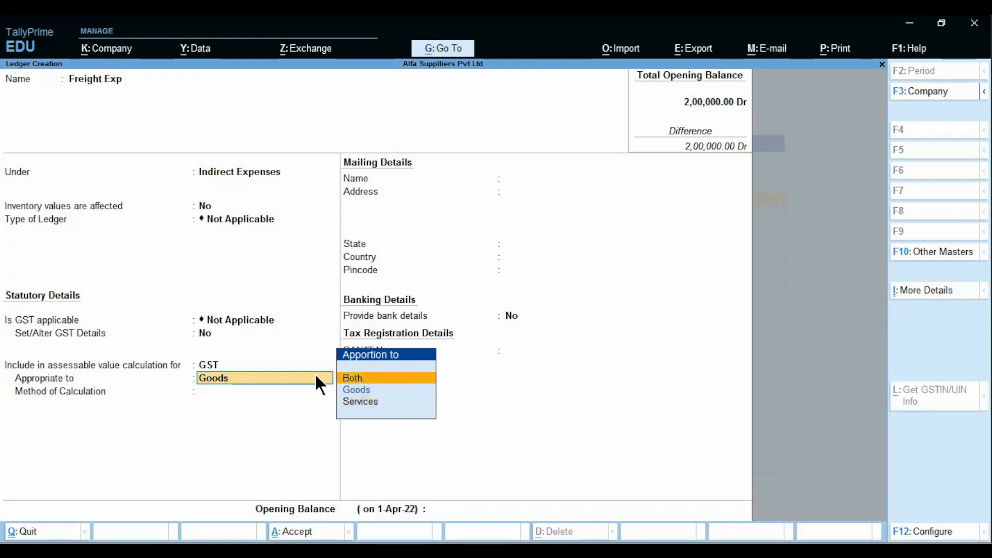
pyautogui.press('Down')
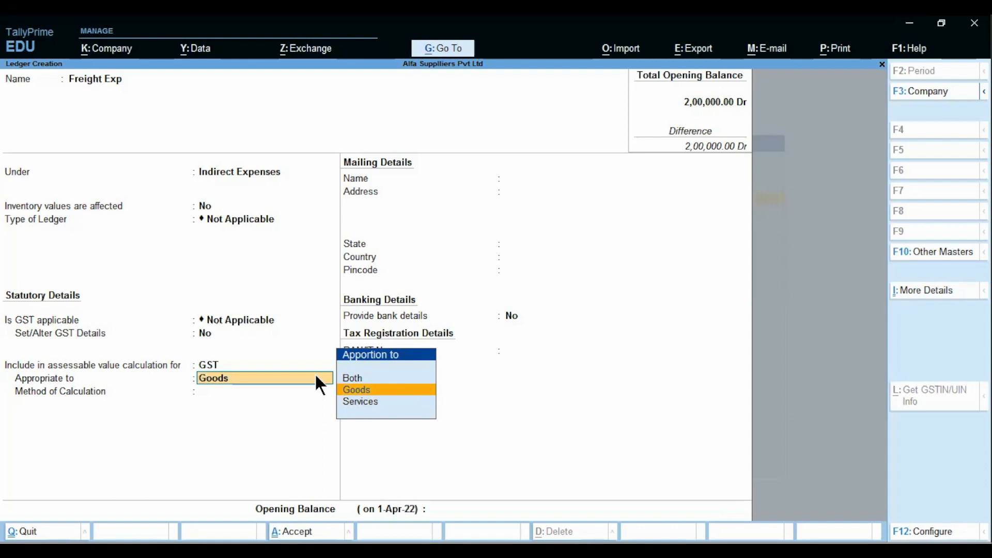
# Step: Apportion freight to Goods with Based on Value calculation and save the Freight Exp ledger
pyautogui.press('Return')
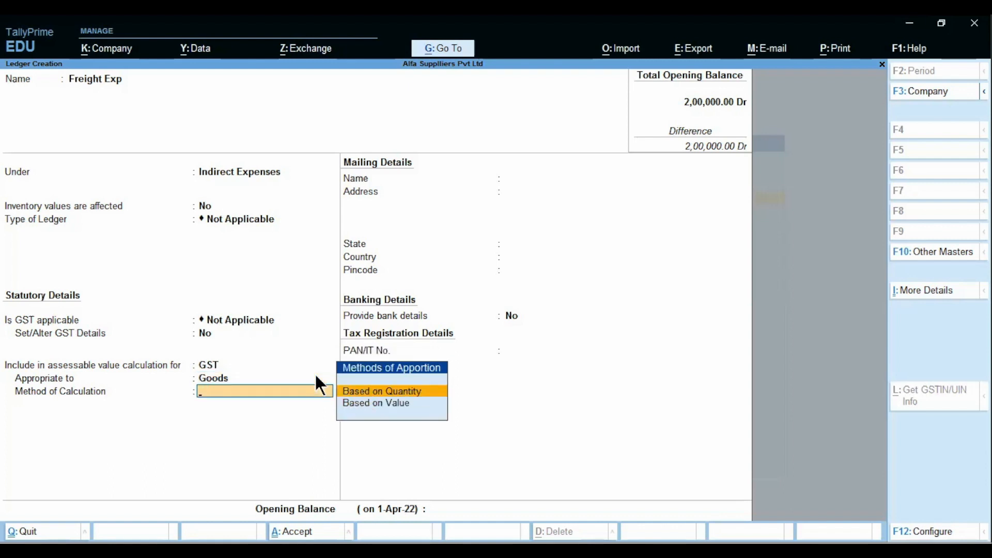
pyautogui.press('Down')
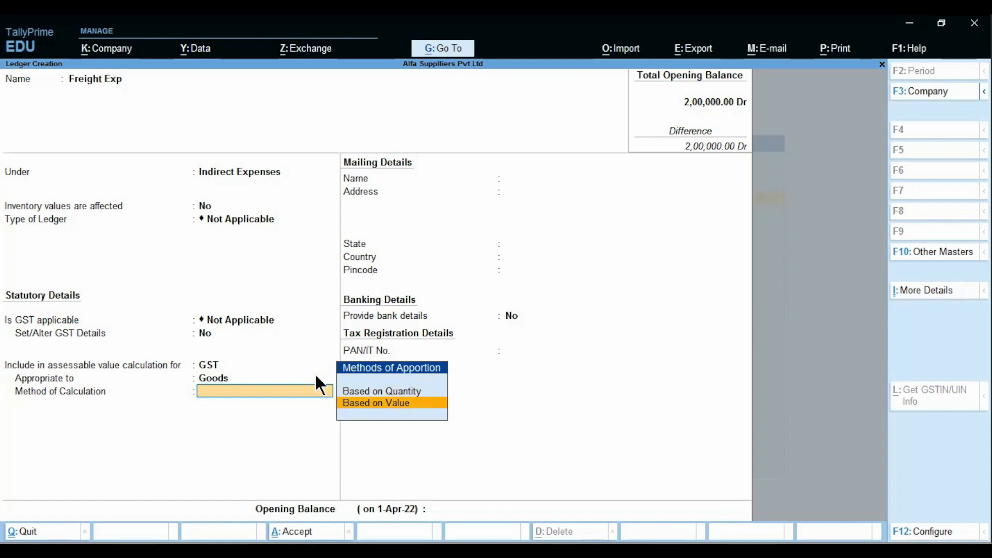
pyautogui.press('Return')
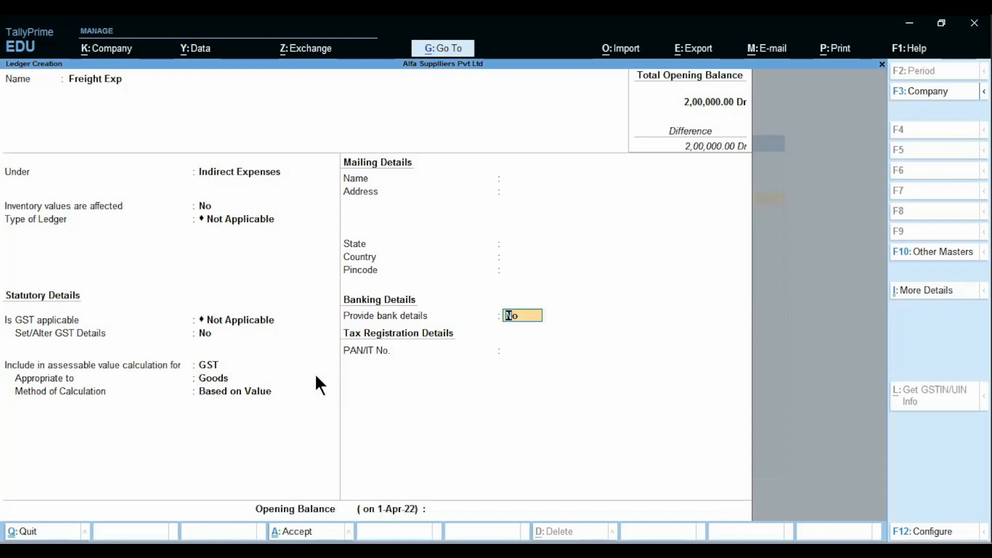
pyautogui.press('Return')
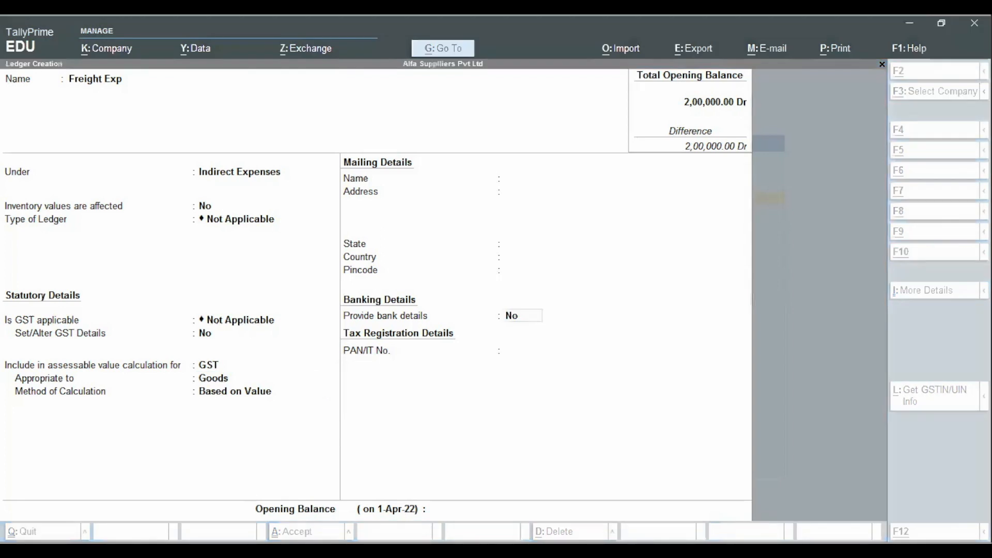
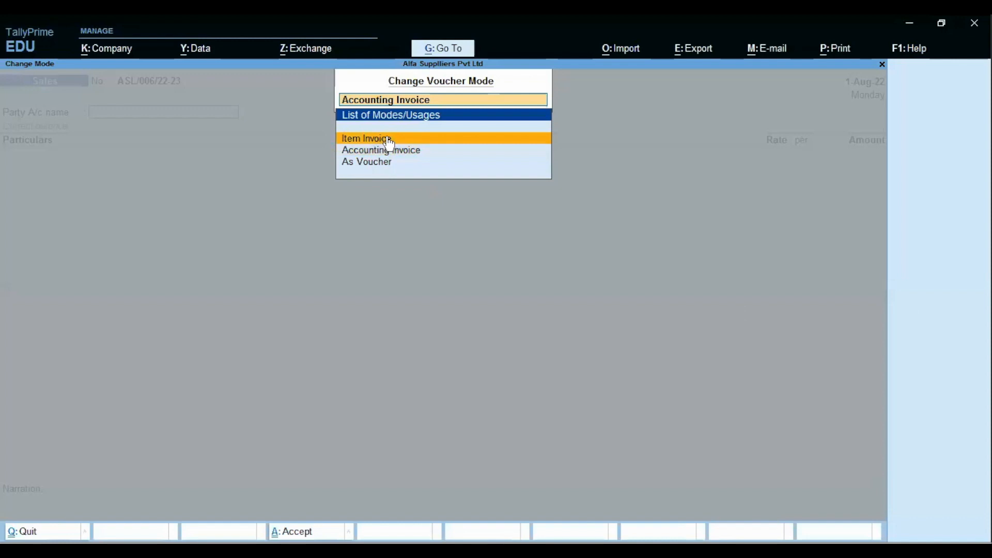
# Step: Switch the sales voucher to Item Invoice mode and start a new party ledger for the customer
pyautogui.click(379, 139)
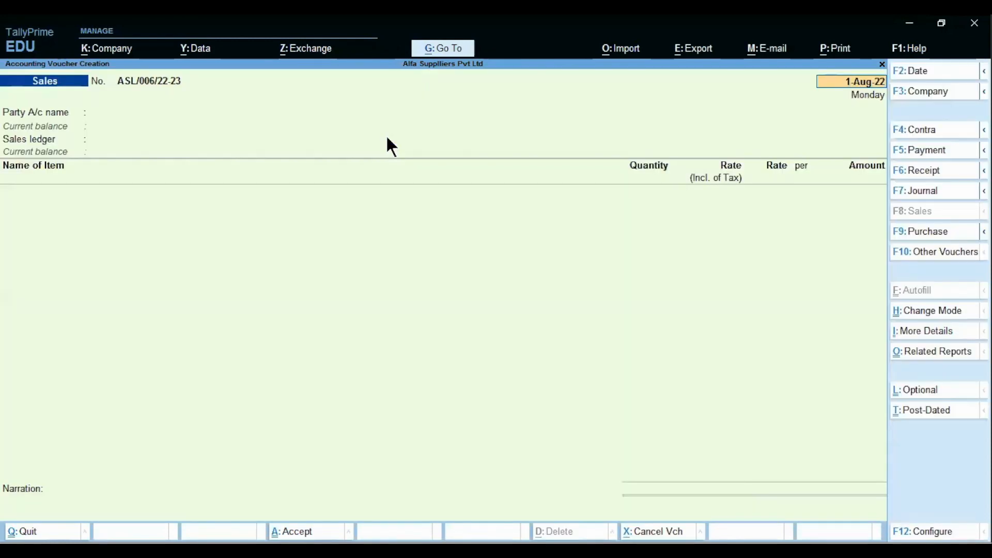
pyautogui.press('Return')
pyautogui.press('alt')
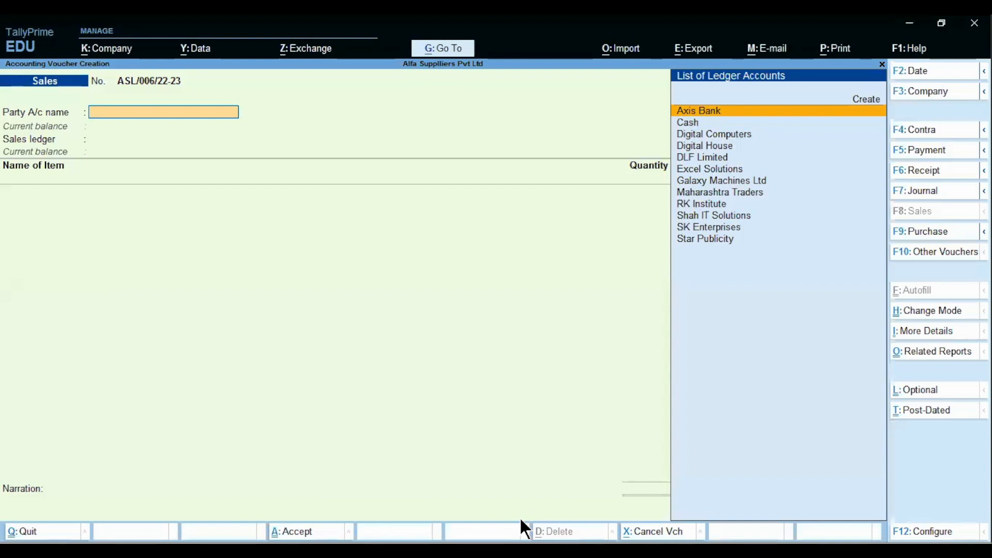
pyautogui.hotkey('alt', 'c')
pyautogui.write('Mr Sha')
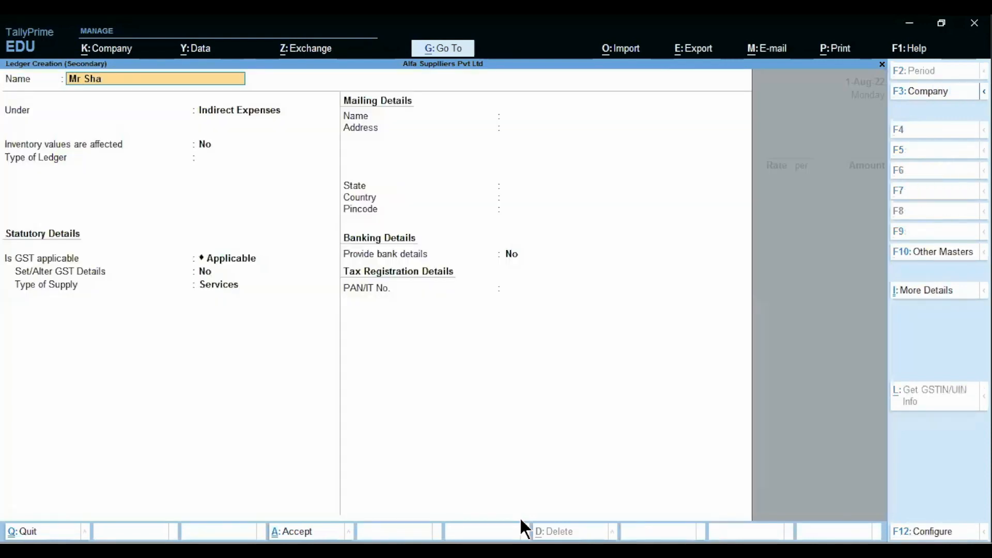
pyautogui.write('rma')
# Step: Name the customer's ledger and place it under Sundry Debtors, keeping the bill-by-bill default
pyautogui.press('Return')
pyautogui.write('D')
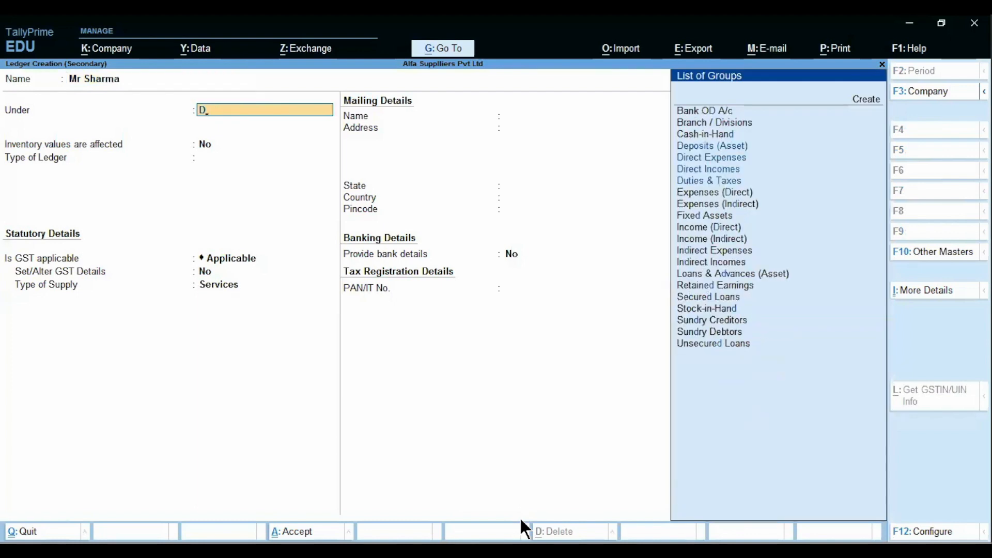
pyautogui.write('u')
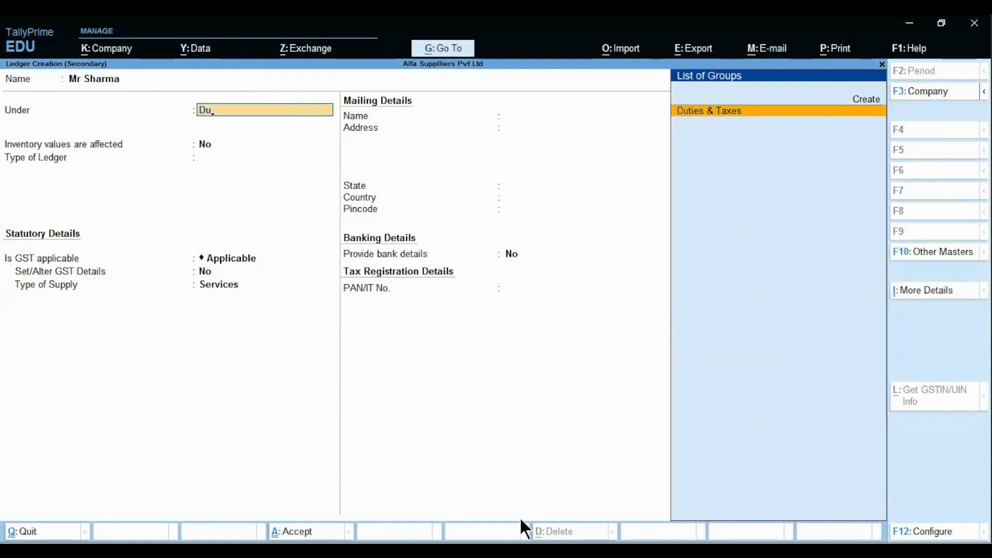
pyautogui.press('BackSpace')
pyautogui.write('eb')
pyautogui.press('Return')
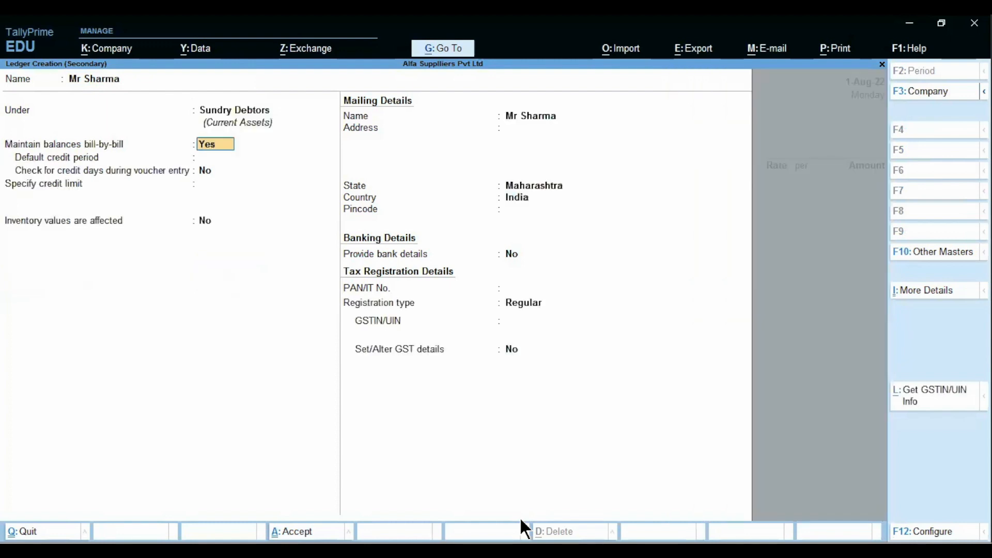
pyautogui.press('Return')
pyautogui.press('Return')
pyautogui.press('Return')
pyautogui.press('Return')
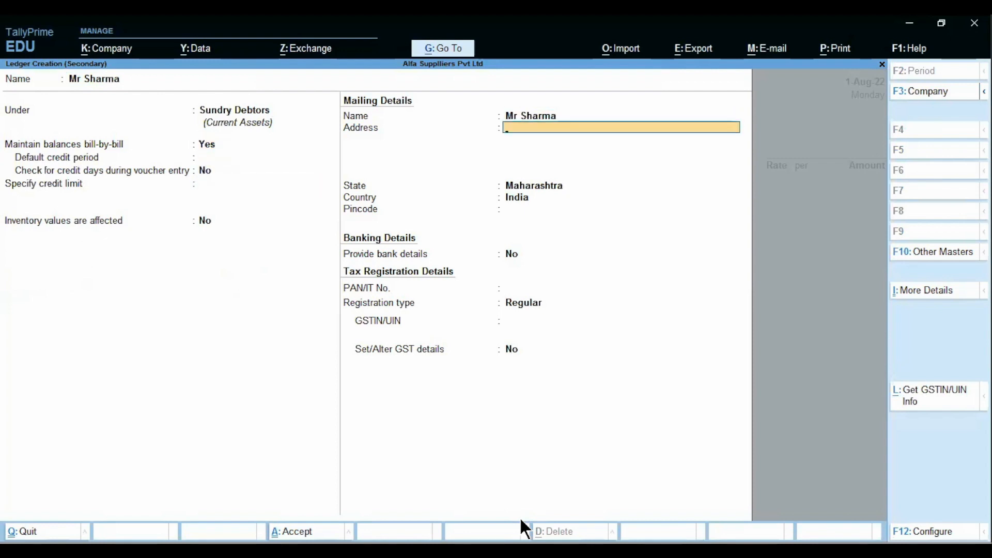
# Step: Set the customer's state to Maharashtra and registration type to Consumer, then finish the ledger
pyautogui.press('Return')
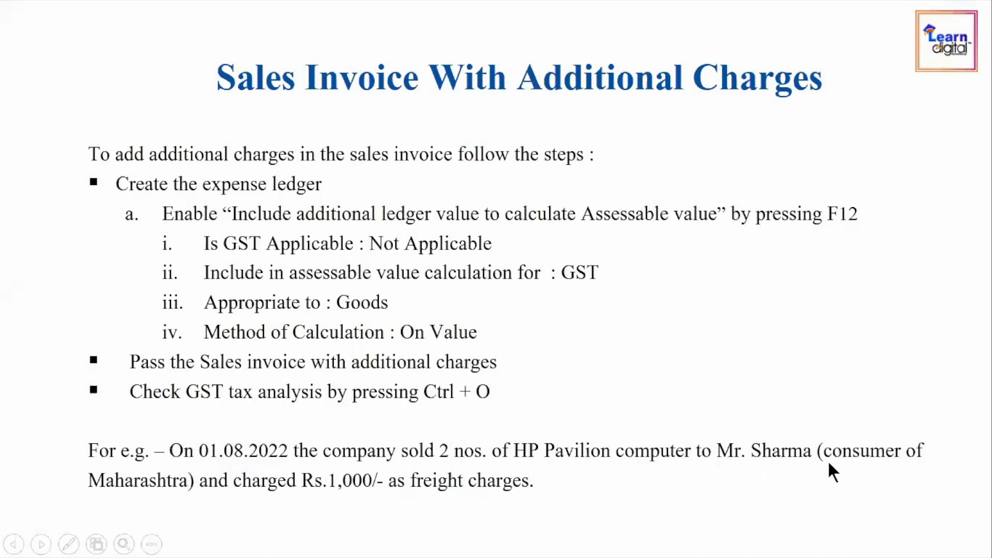
pyautogui.hotkey('alt', 'Tab')
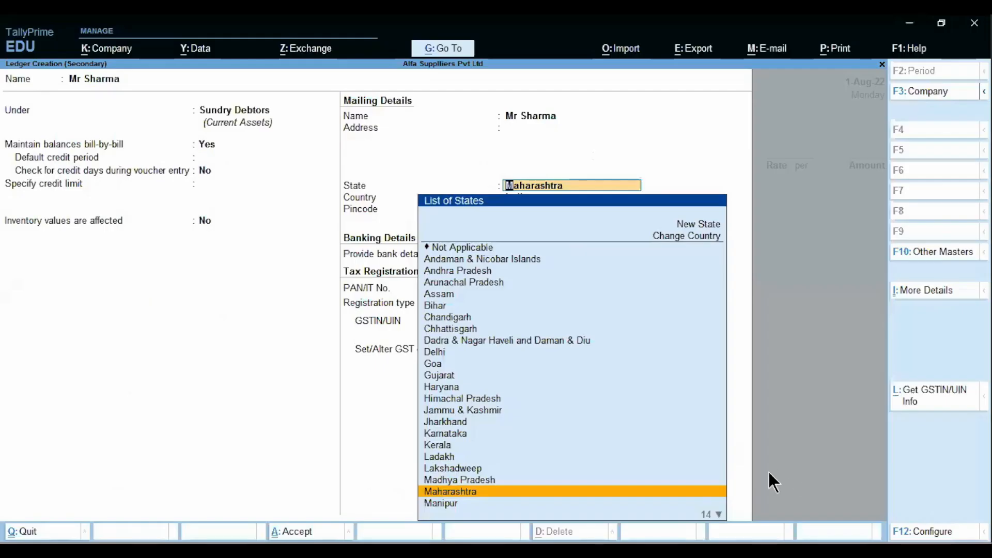
pyautogui.press('Return')
pyautogui.press('Return')
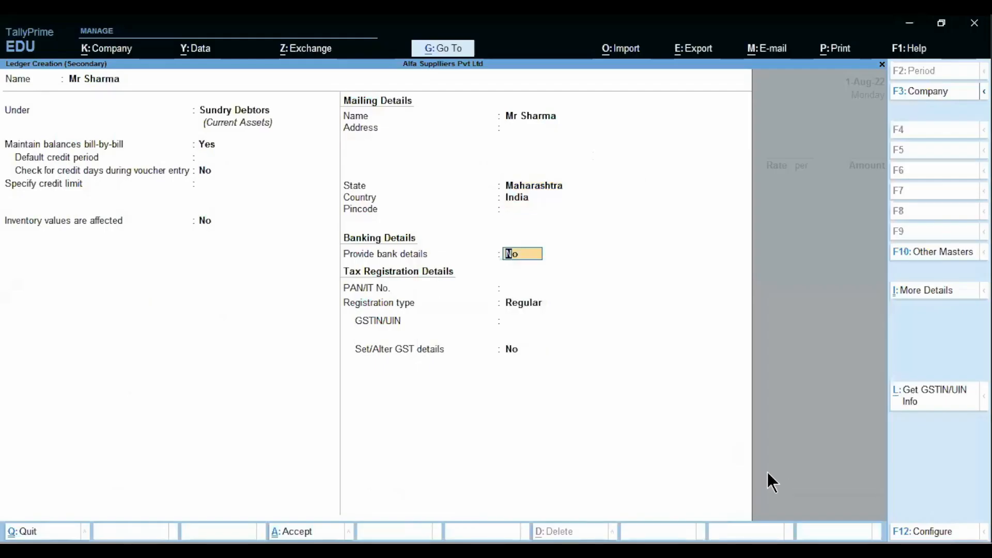
pyautogui.press('Return')
pyautogui.press('Return')
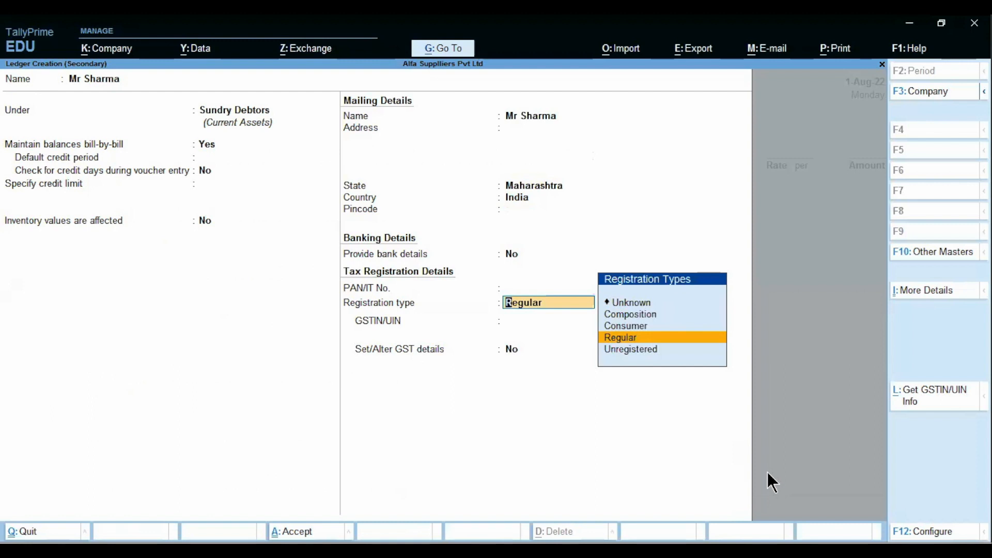
pyautogui.press('Up')
pyautogui.press('Return')
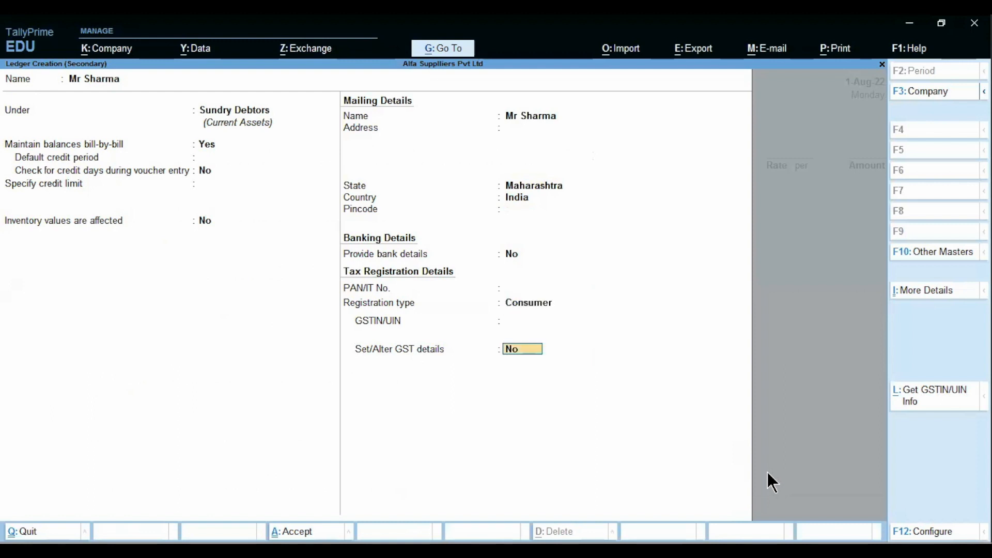
pyautogui.press('Return')
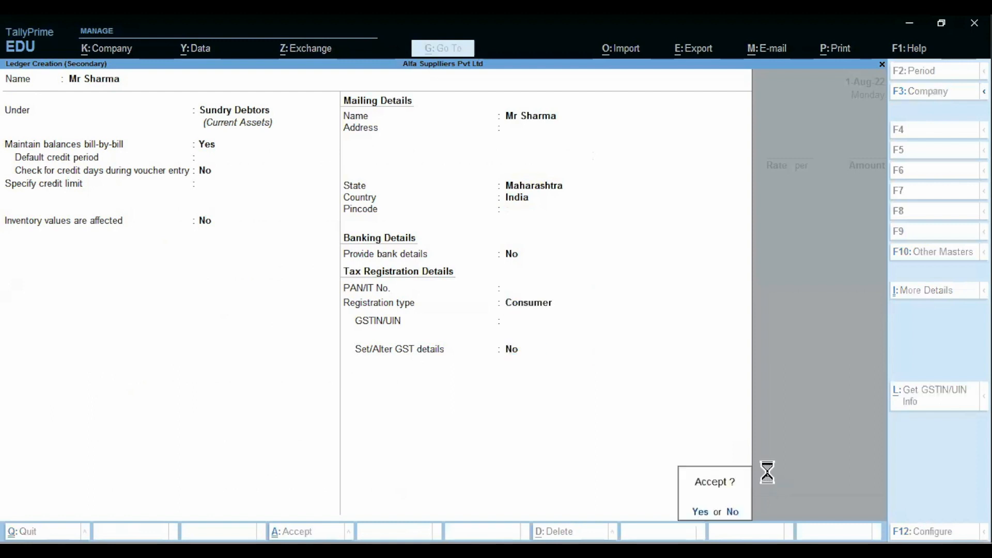
pyautogui.press('Return')
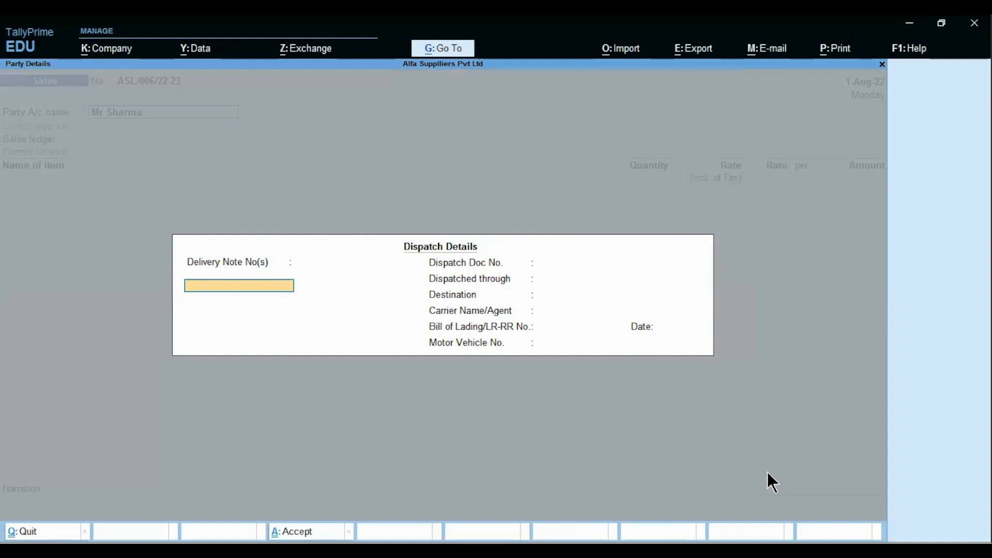
# Step: Accept the customer as party and use Sales A/c classified as Sales Taxable
pyautogui.press('Escape')
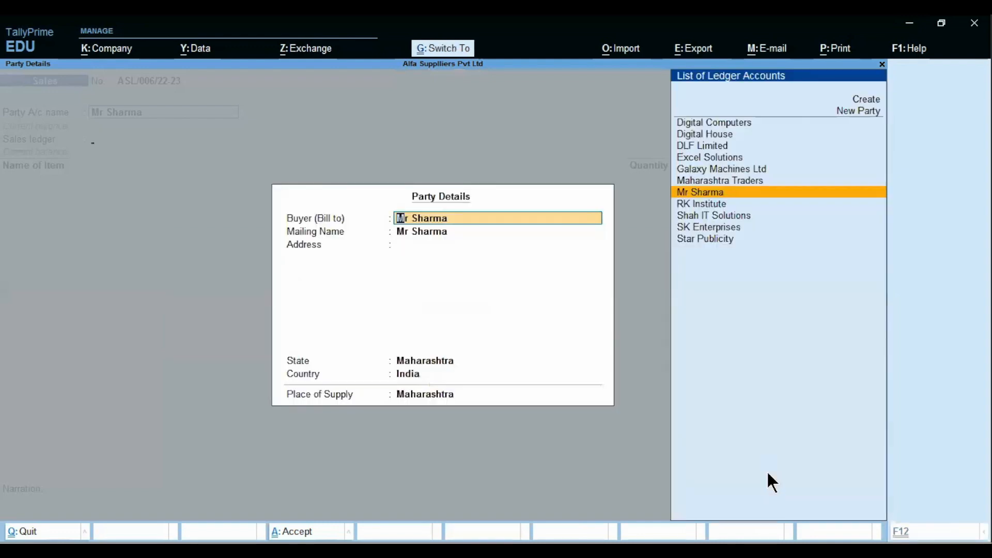
pyautogui.hotkey('ctrl', 'a')
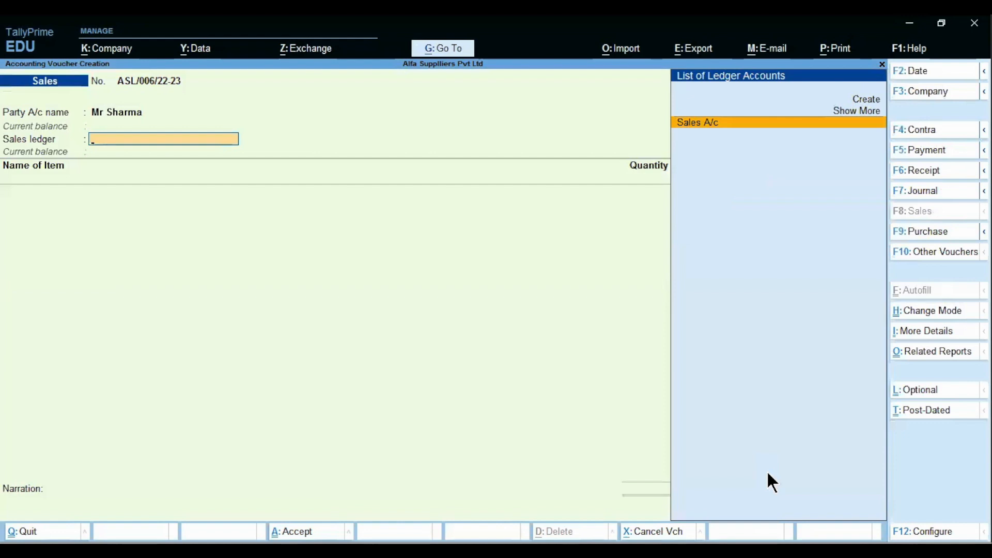
pyautogui.press('Return')
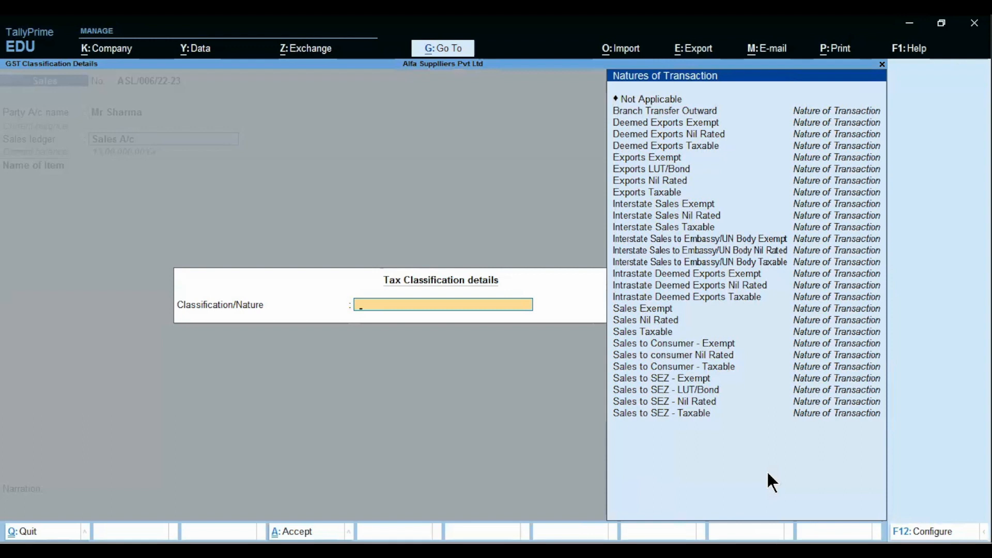
pyautogui.write('Sales')
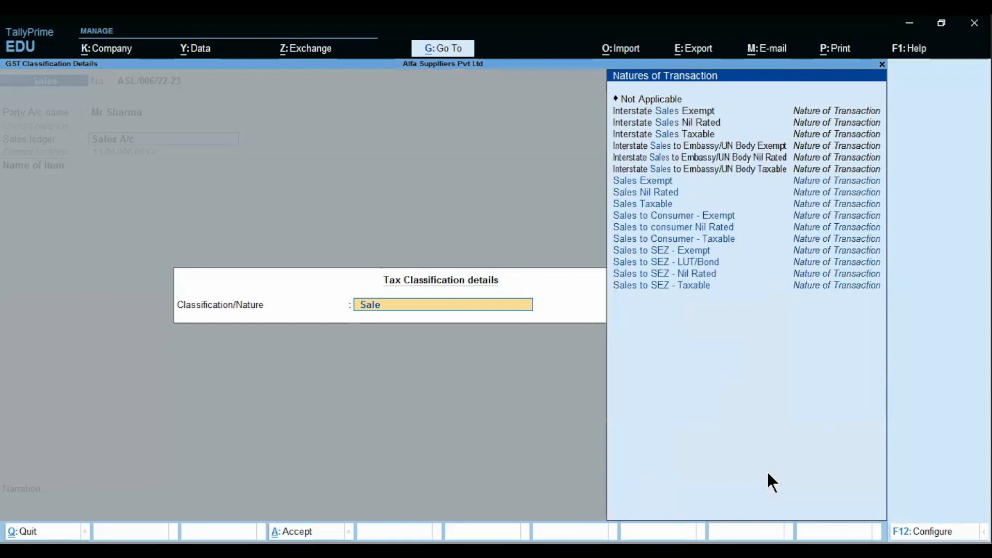
pyautogui.press('Down')
pyautogui.press('Down')
pyautogui.press('Down')
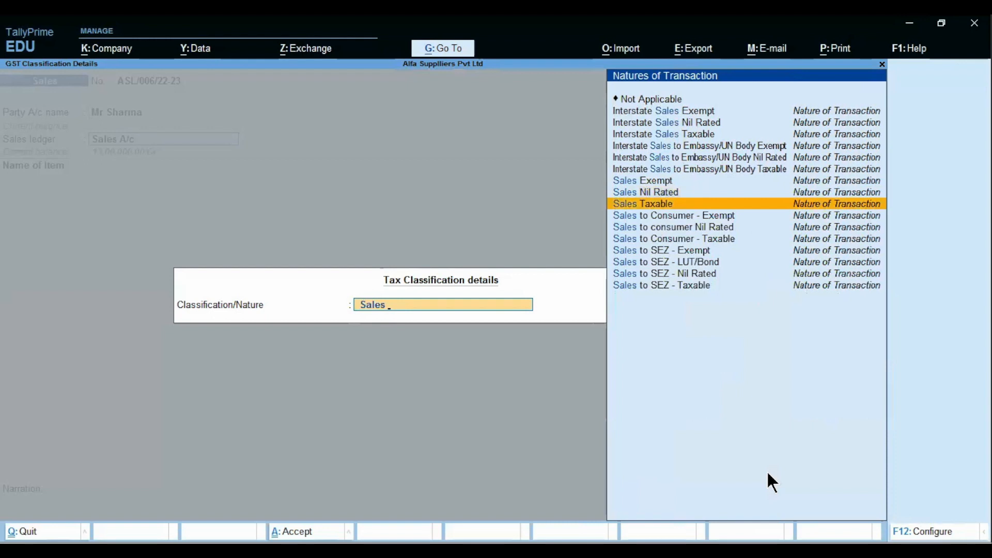
pyautogui.press('Return')
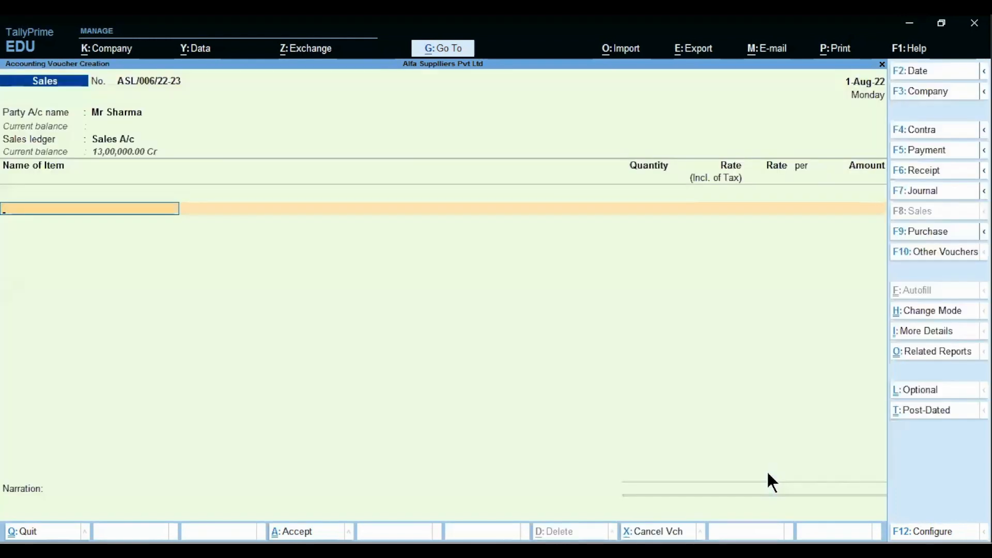
# Step: Add 2 Nos of HP Pavilion from the MG Road godown at 50,000 each, with no discount
pyautogui.press('Down')
pyautogui.press('Return')
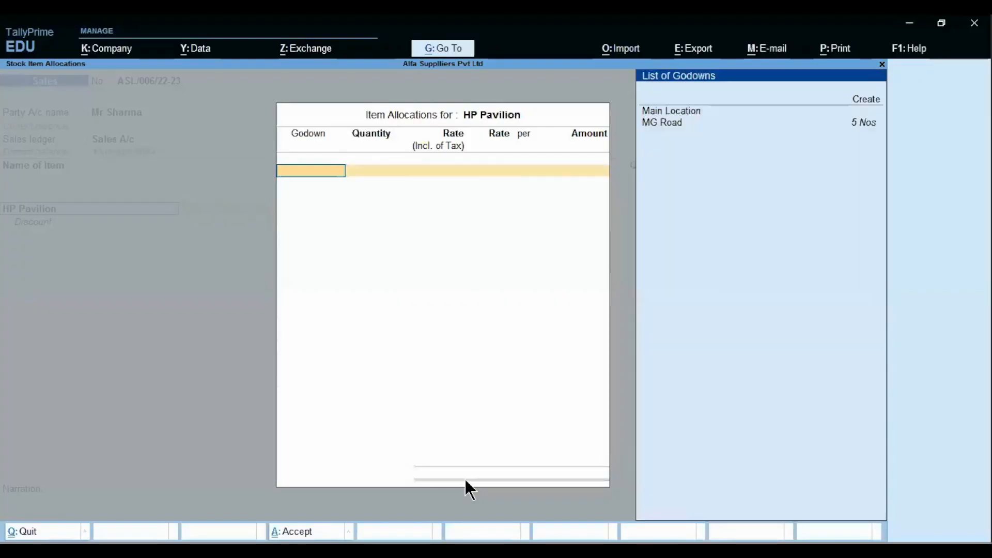
pyautogui.press('Down')
pyautogui.press('Return')
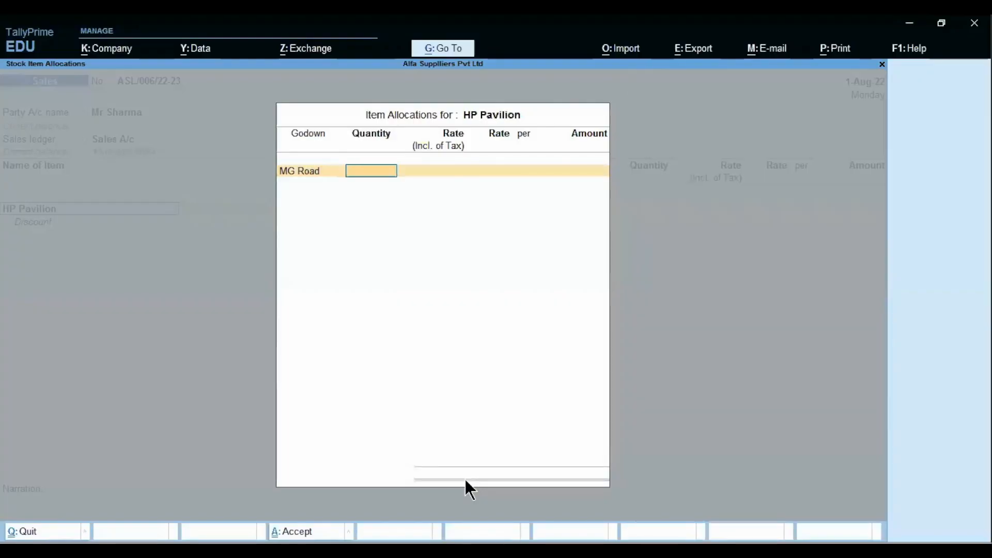
pyautogui.write('2')
pyautogui.press('Return')
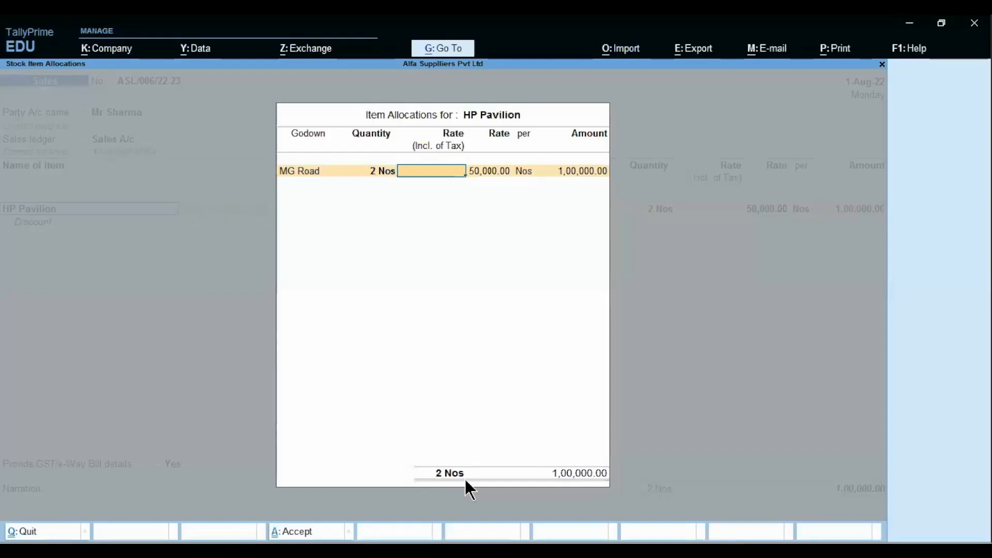
pyautogui.press('Return')
pyautogui.press('Return')
pyautogui.press('Return')
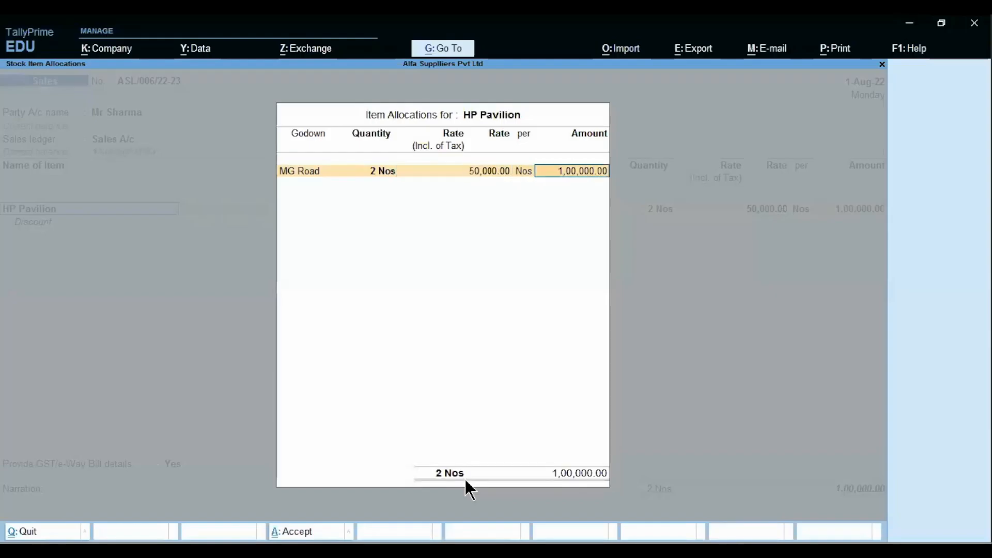
pyautogui.press('Return')
pyautogui.press('Return')
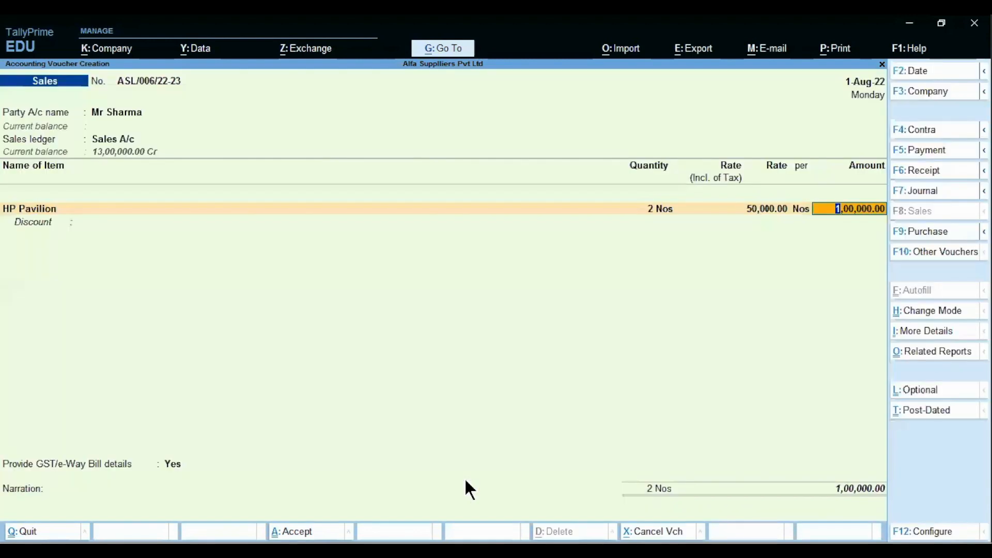
pyautogui.press('Return')
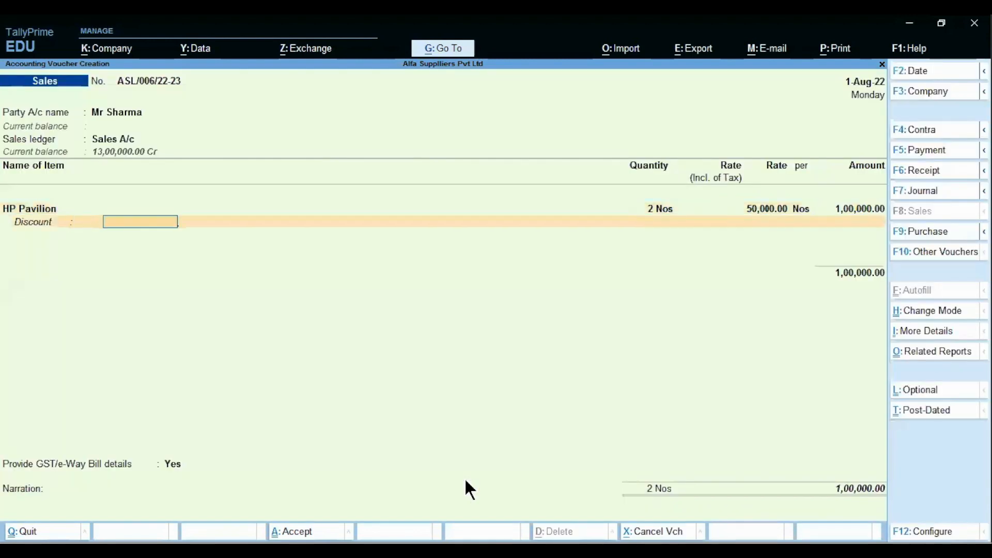
pyautogui.press('Return')
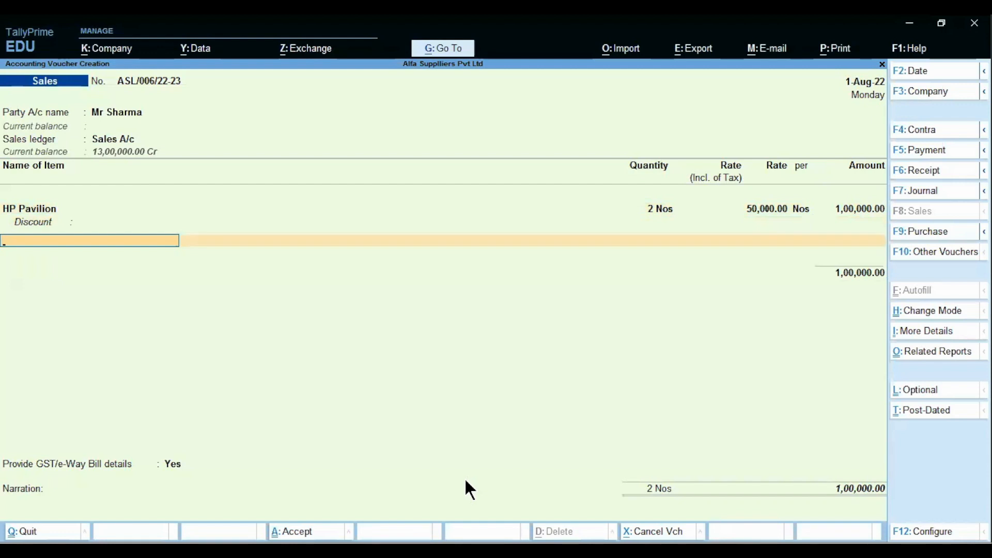
pyautogui.press('Return')
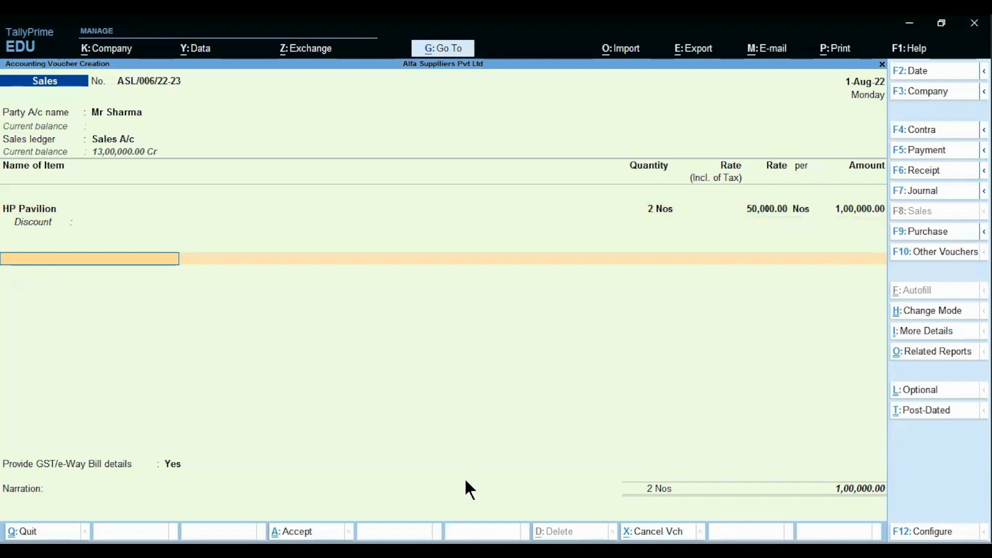
pyautogui.press('alt')
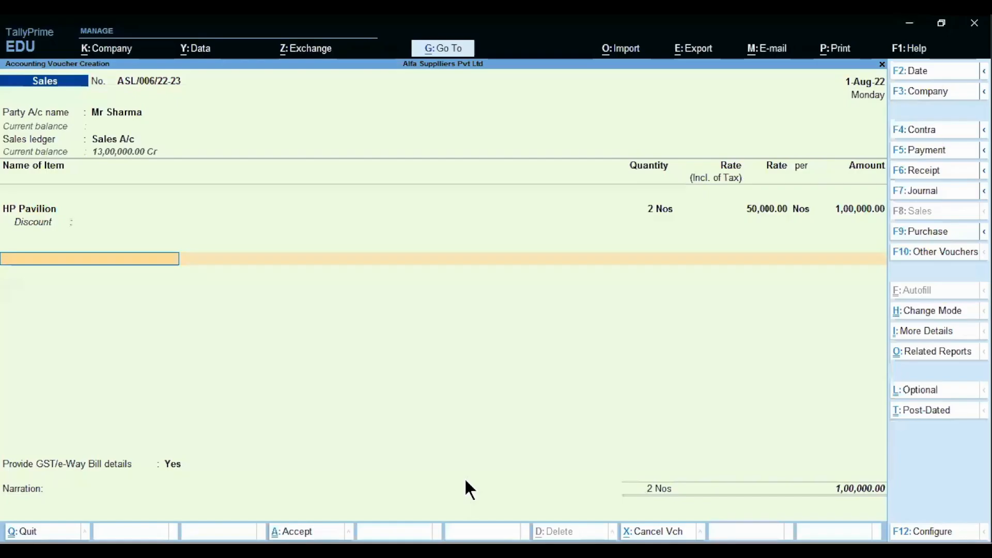
# Step: Add Freight Exp of 1,000 to the invoice
pyautogui.write('f')
pyautogui.press('Return')
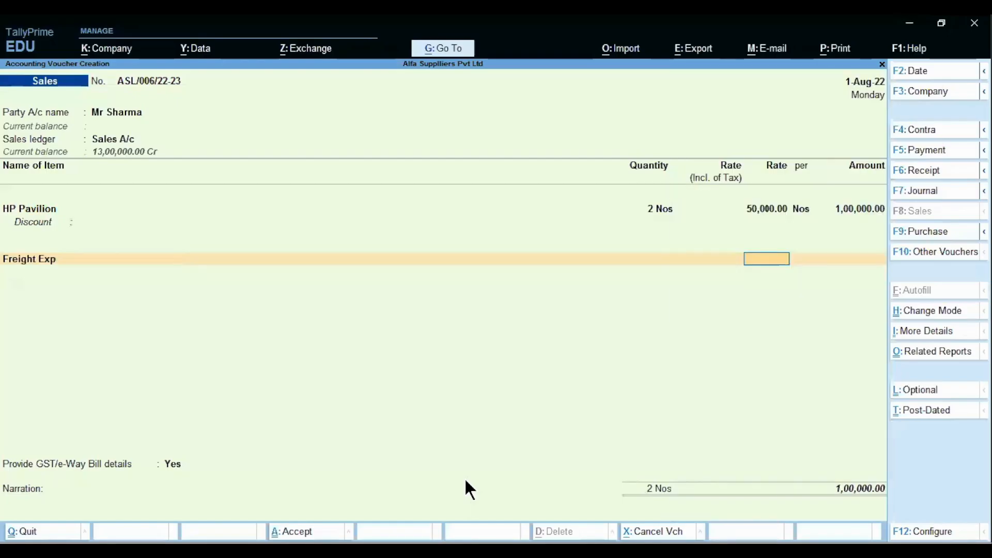
pyautogui.press('Return')
pyautogui.write('1,000')
pyautogui.press('Return')
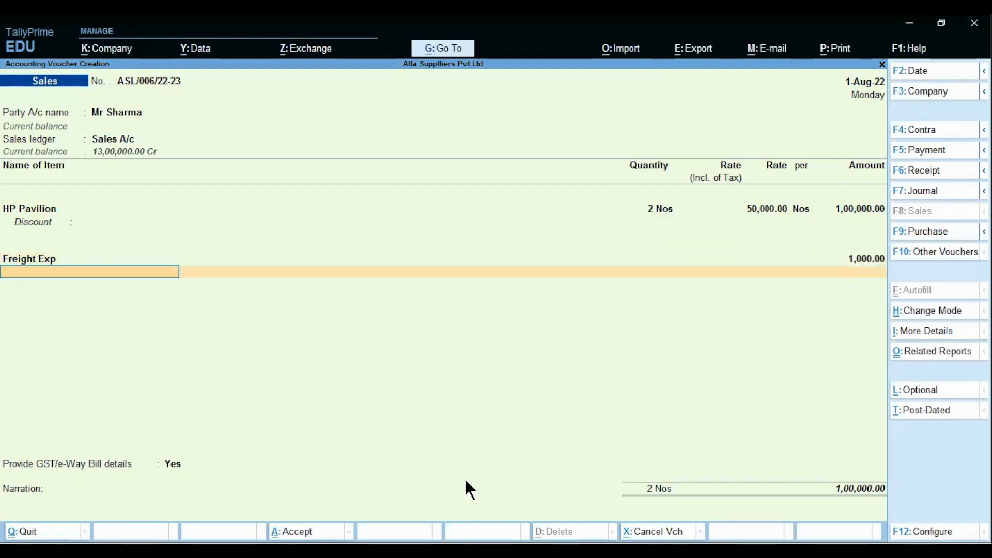
# Step: Add Output CGST A/c and Output SGST A/c at 9,090 each, totalling 1,19,180
pyautogui.write('Ou')
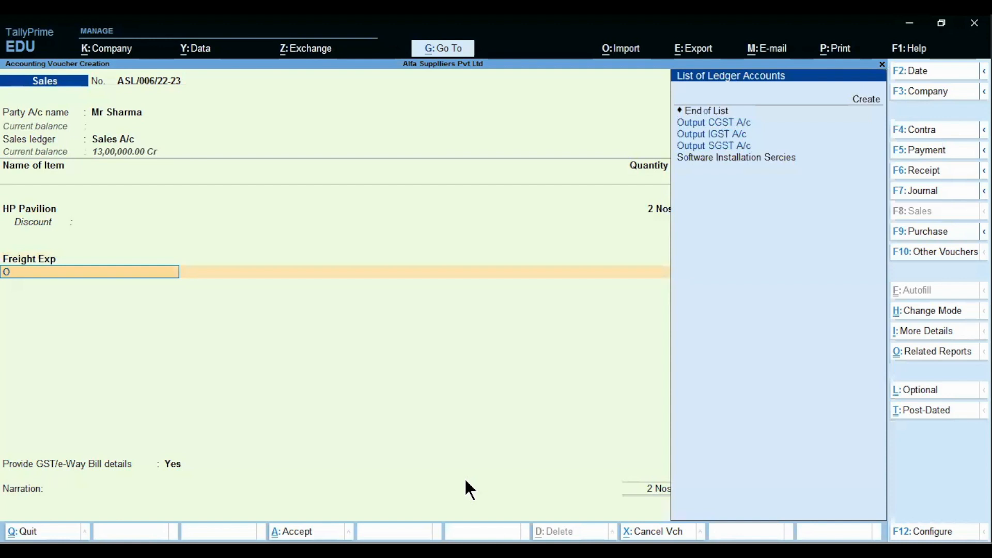
pyautogui.press('Return')
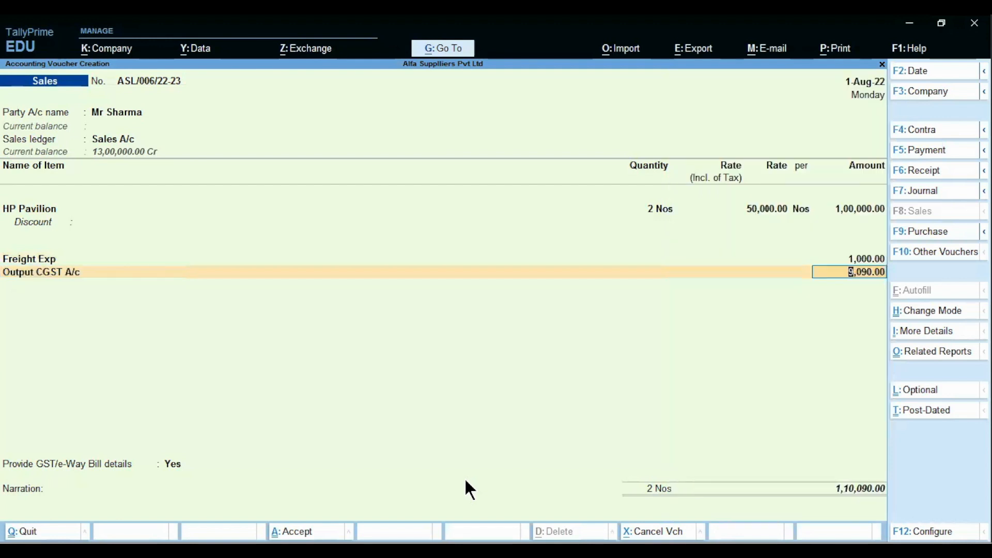
pyautogui.press('Return')
pyautogui.write('Out')
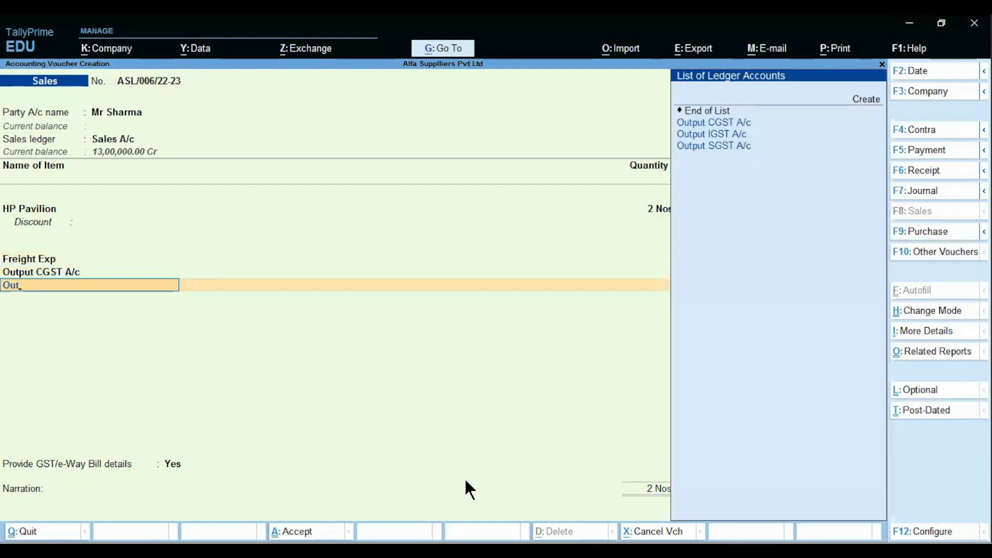
pyautogui.press('Down')
pyautogui.press('Down')
pyautogui.press('Return')
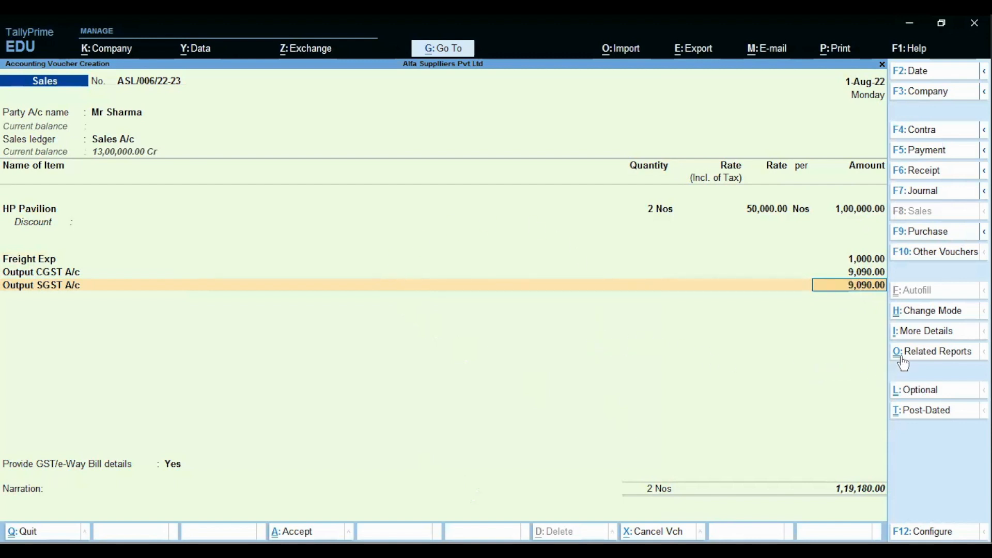
pyautogui.click(930, 356)
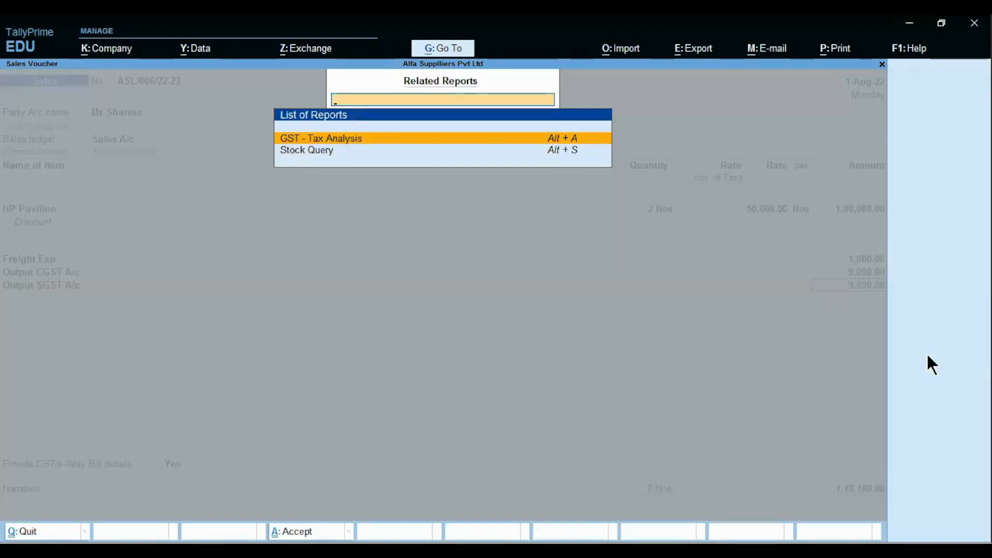
pyautogui.click(351, 144)
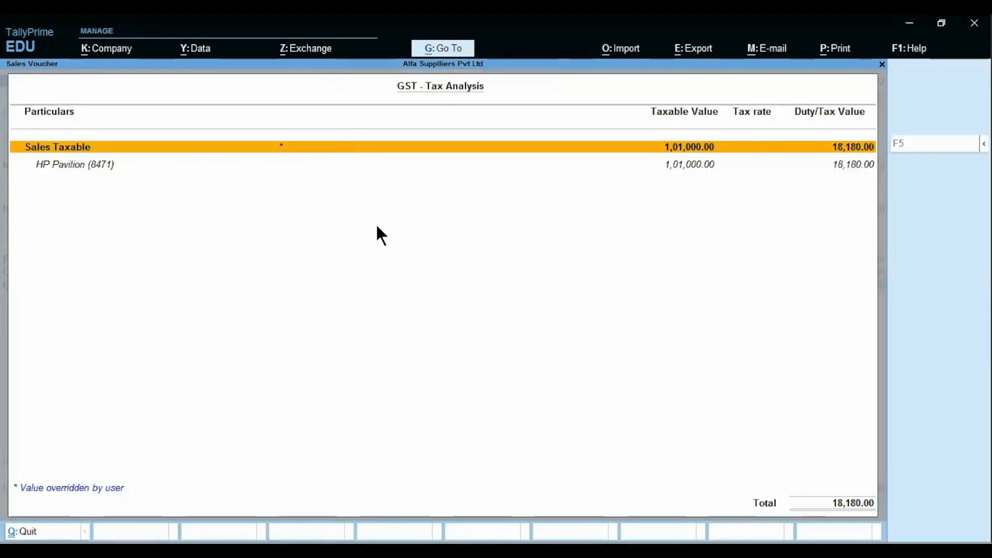
pyautogui.press('F5')
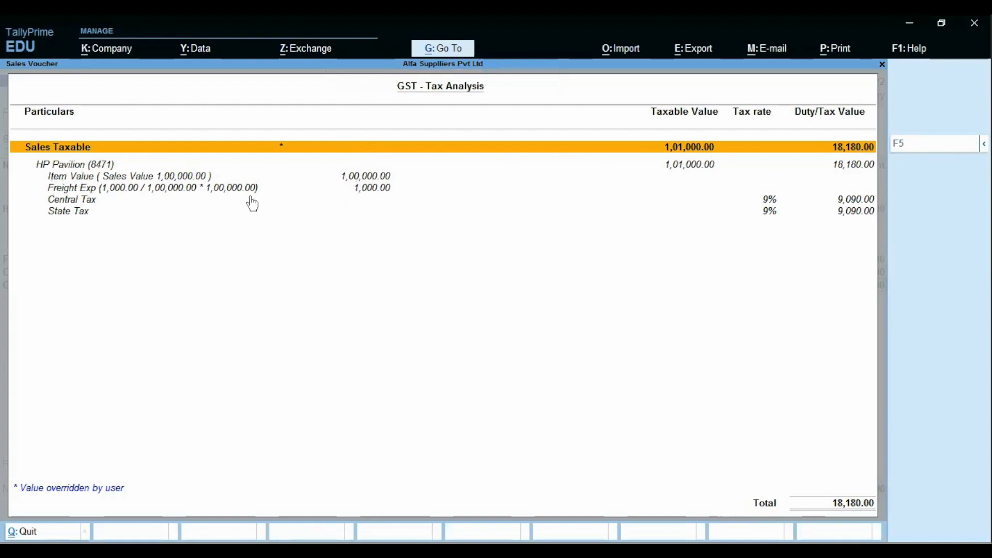
pyautogui.press('Down')
pyautogui.press('Down')
pyautogui.press('Down')
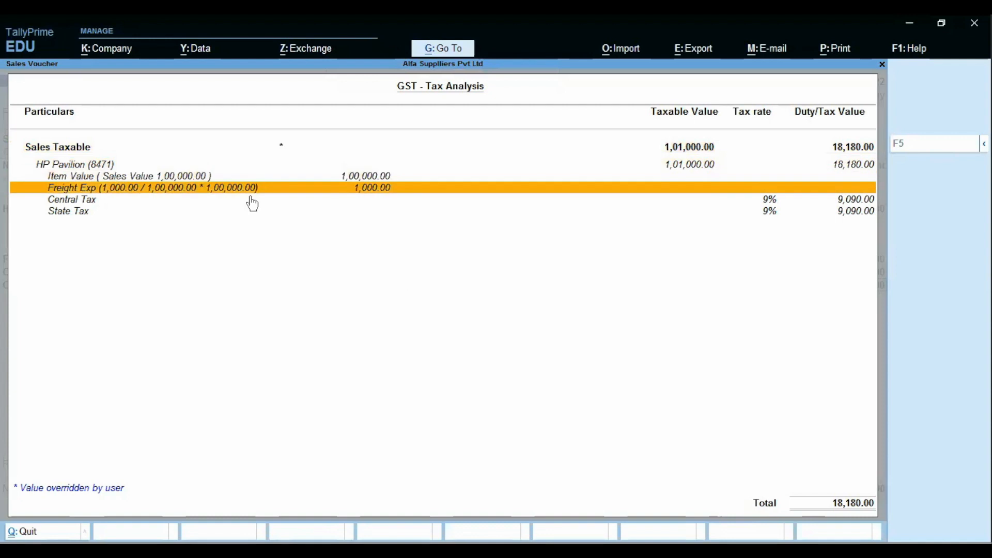
pyautogui.press('Up')
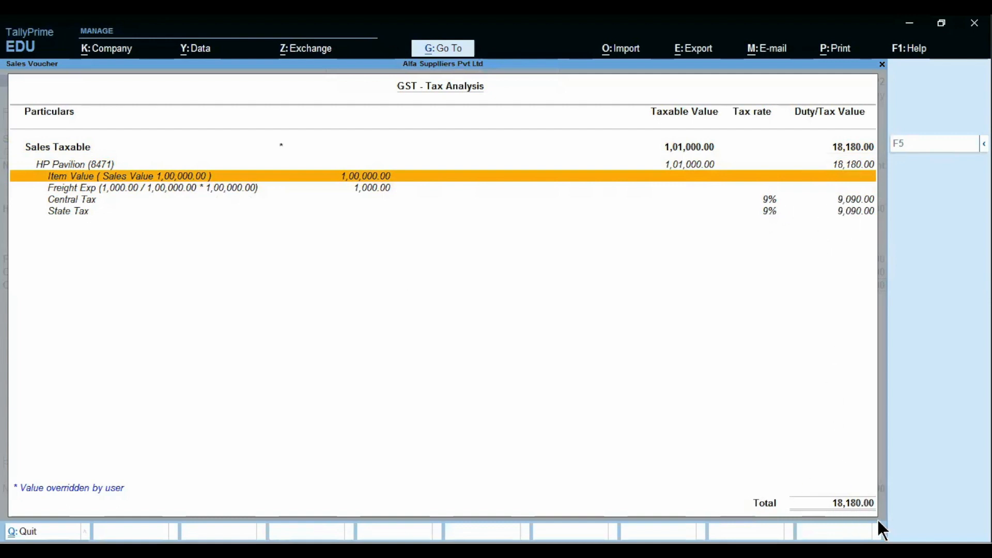
pyautogui.press('Escape')
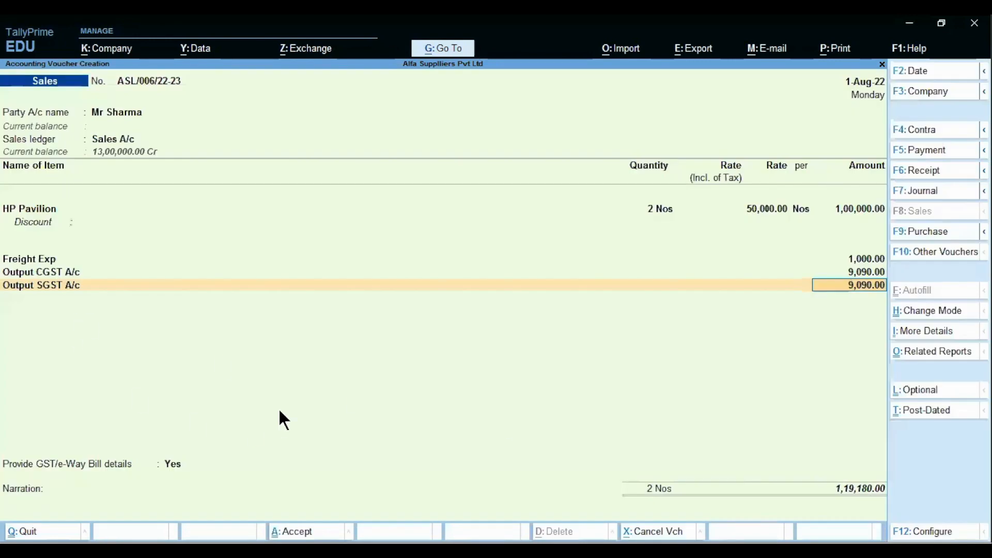
pyautogui.press('Return')
pyautogui.press('Return')
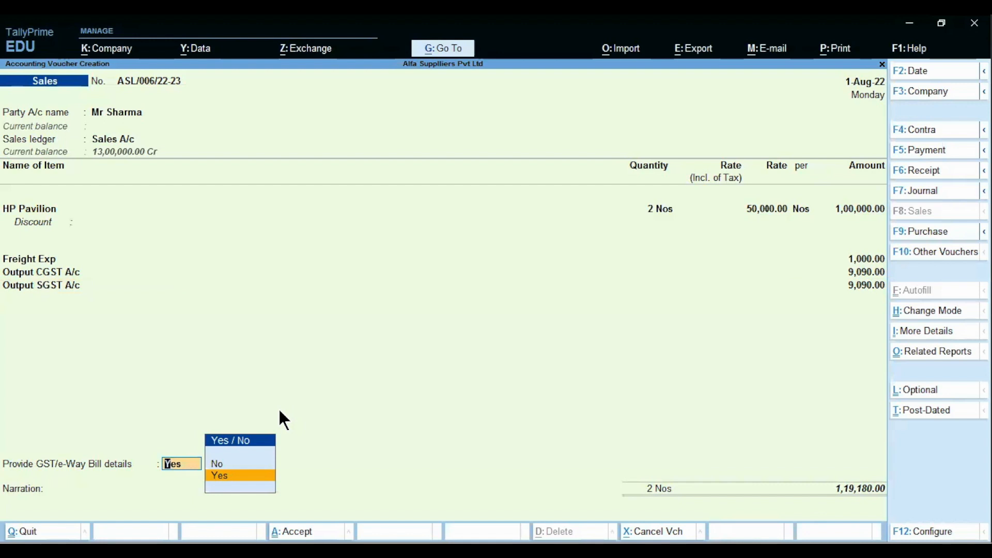
# Step: Confirm GST details are provided, skip additional details, and accept the 1,19,180 total
pyautogui.press('Return')
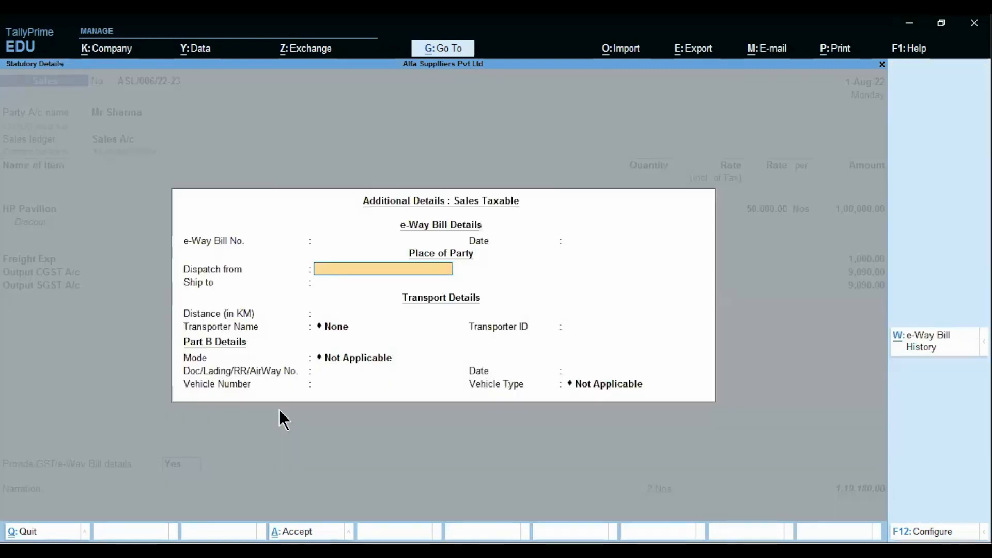
pyautogui.hotkey('ctrl', 'a')
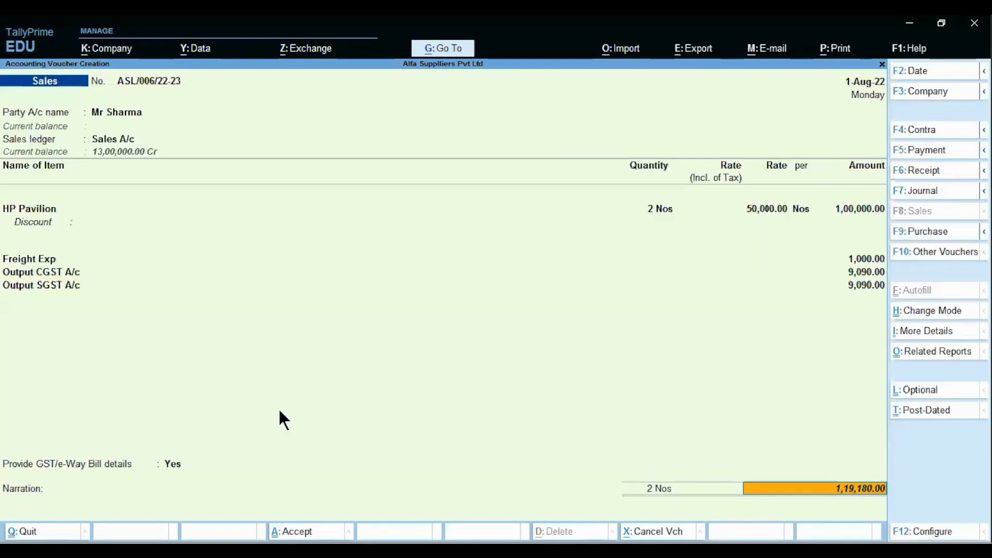
pyautogui.press('Return')
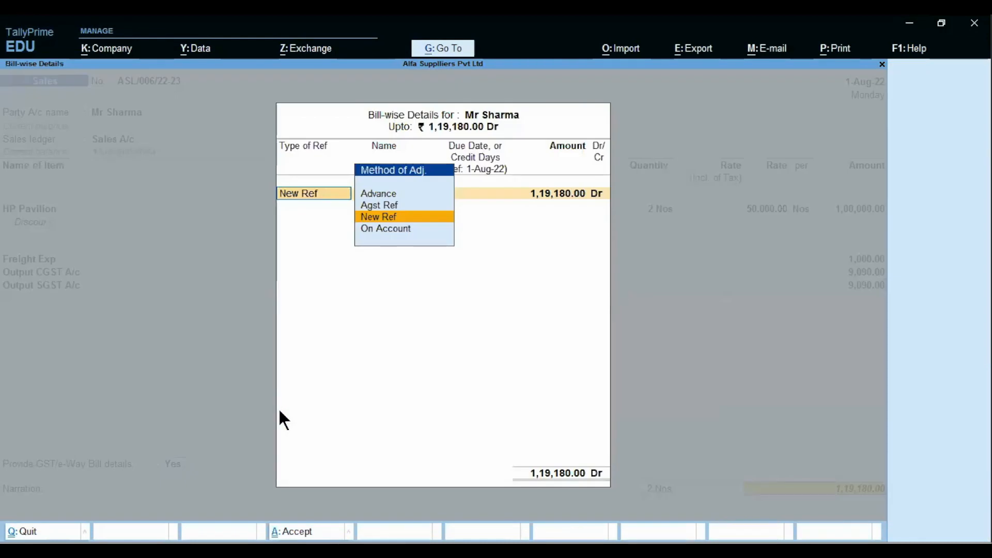
# Step: Record the bill as New Ref ASL/006/22-23 for the full 1,19,180 amount
pyautogui.press('Return')
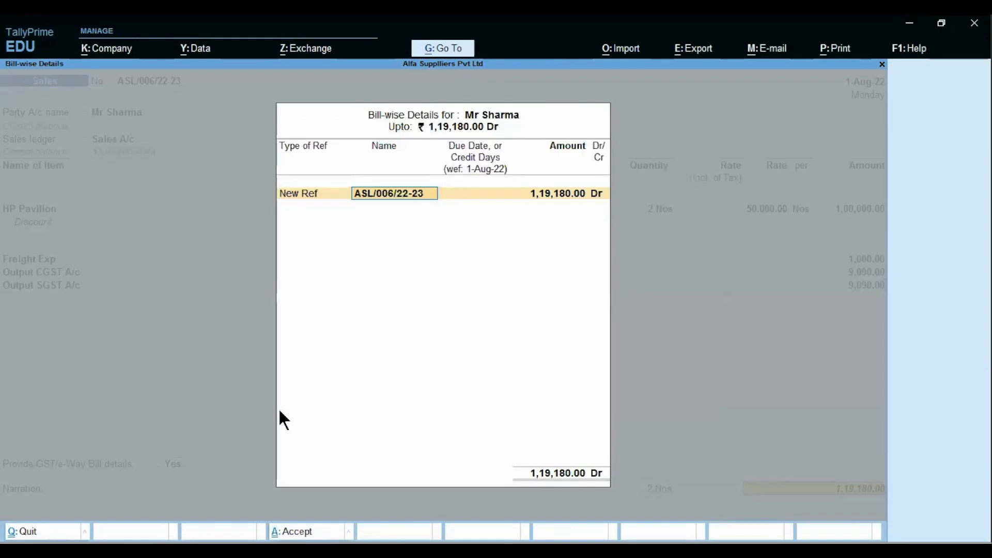
pyautogui.press('Return')
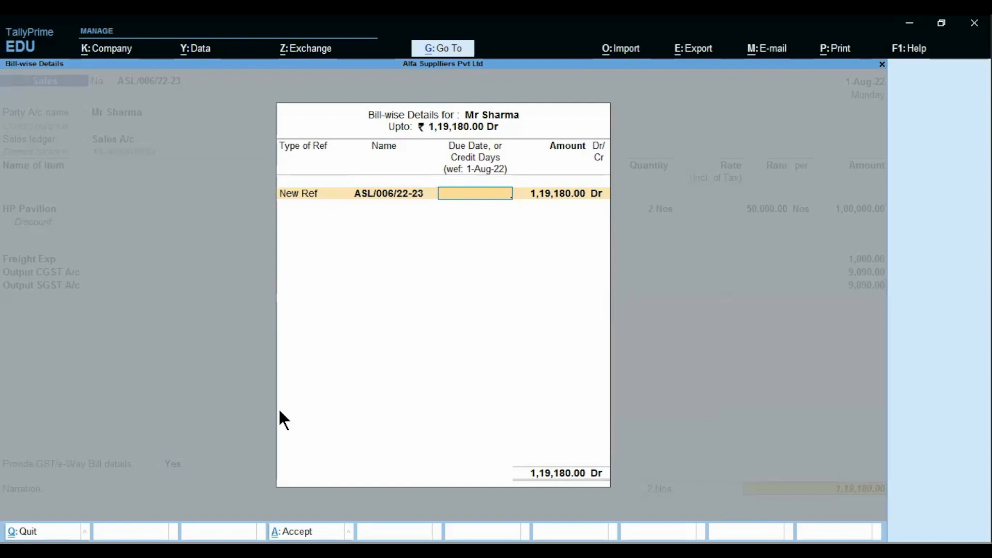
pyautogui.press('Return')
pyautogui.press('Return')
pyautogui.press('Return')
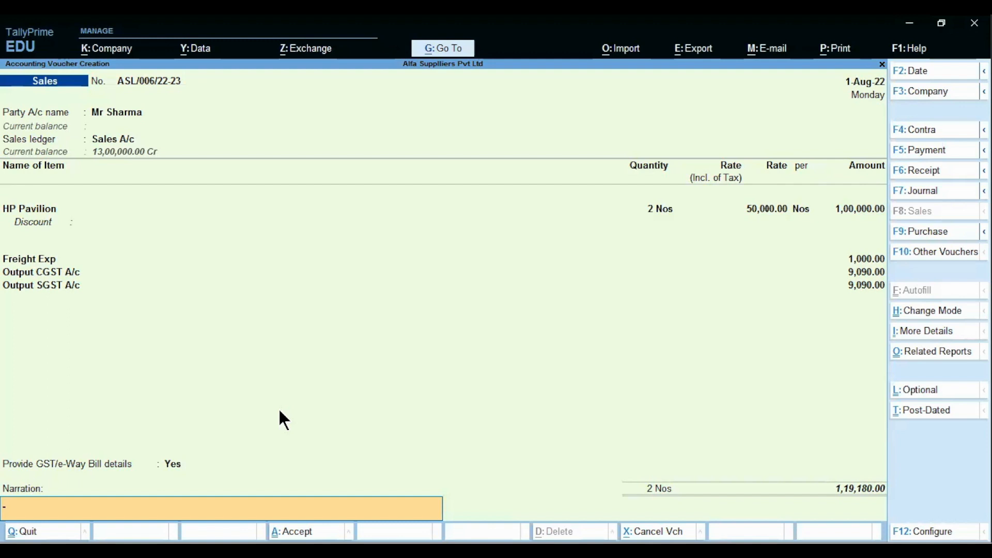
# Step: Save the sales voucher with no narration and advance to the Impact of Discount on Sales slide
pyautogui.press('Return')
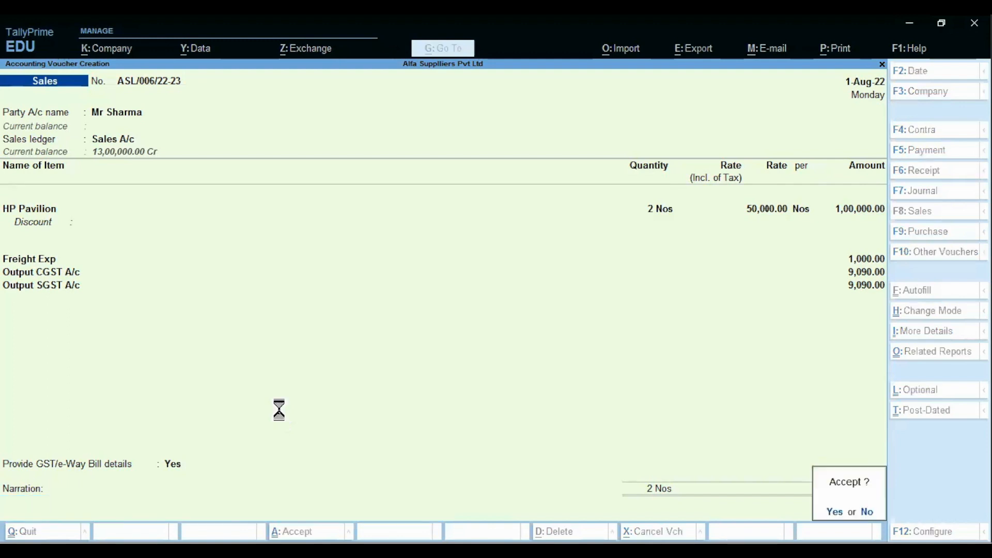
pyautogui.press('Return')
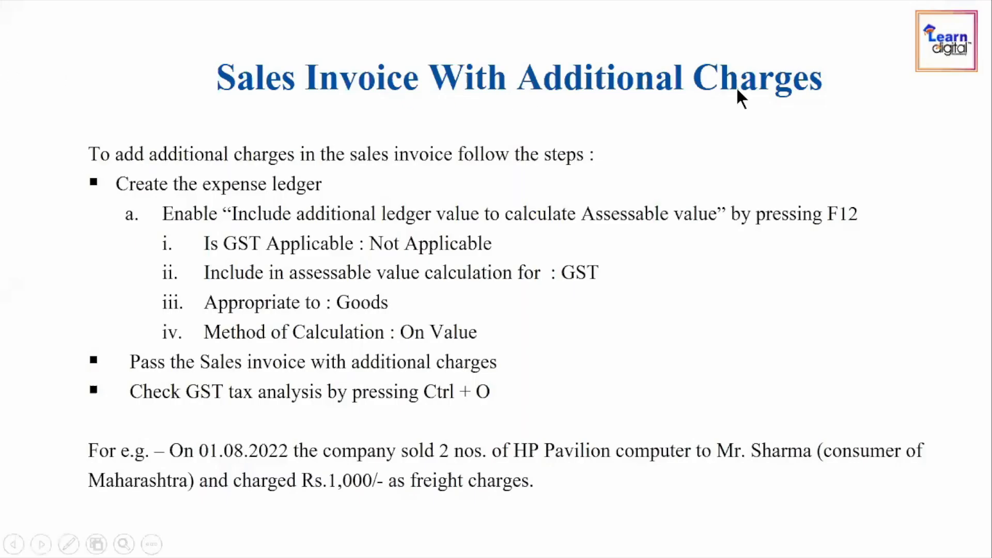
pyautogui.click(640, 146)
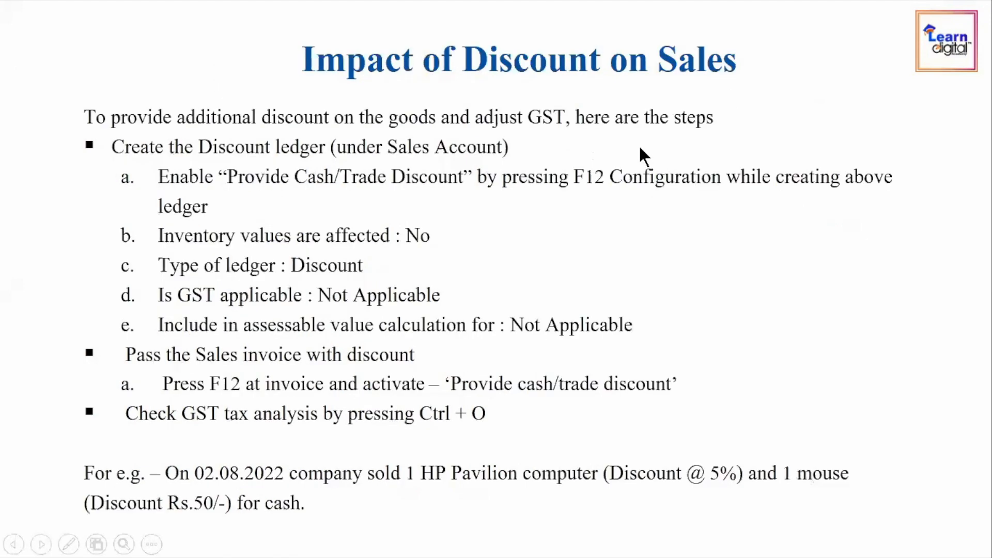
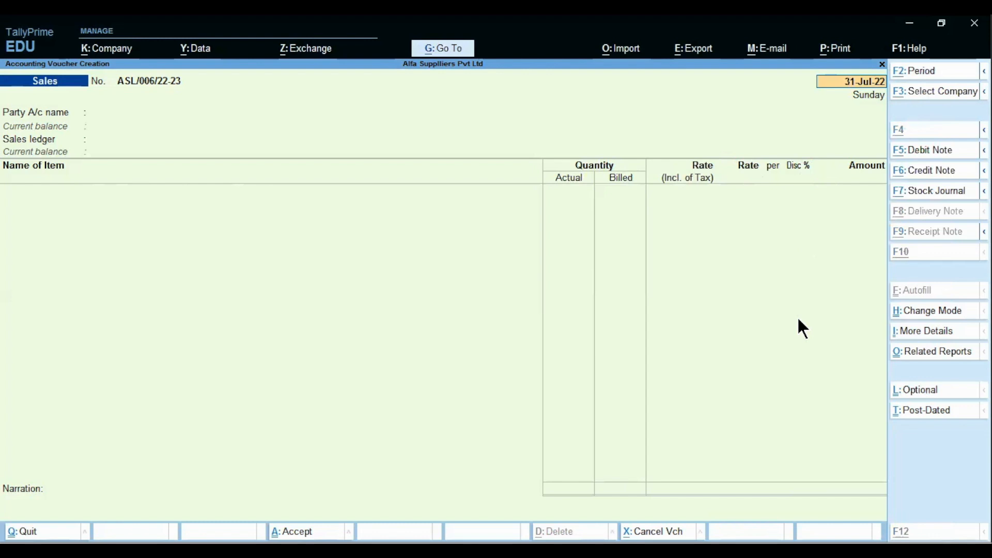
# Step: Leave the discount-steps slide to reach the blank Sales voucher ASL/006/22-23
pyautogui.press('Escape')
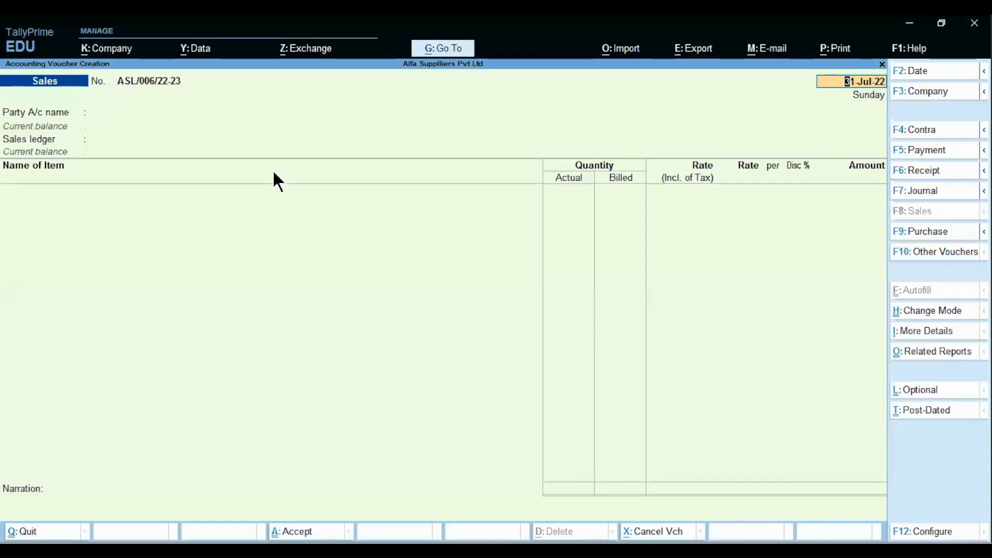
# Step: Quit the empty sales voucher and start creating a new ledger
pyautogui.press('Escape')
pyautogui.press('y')
pyautogui.press('Up')
pyautogui.press('Up')
pyautogui.press('Up')
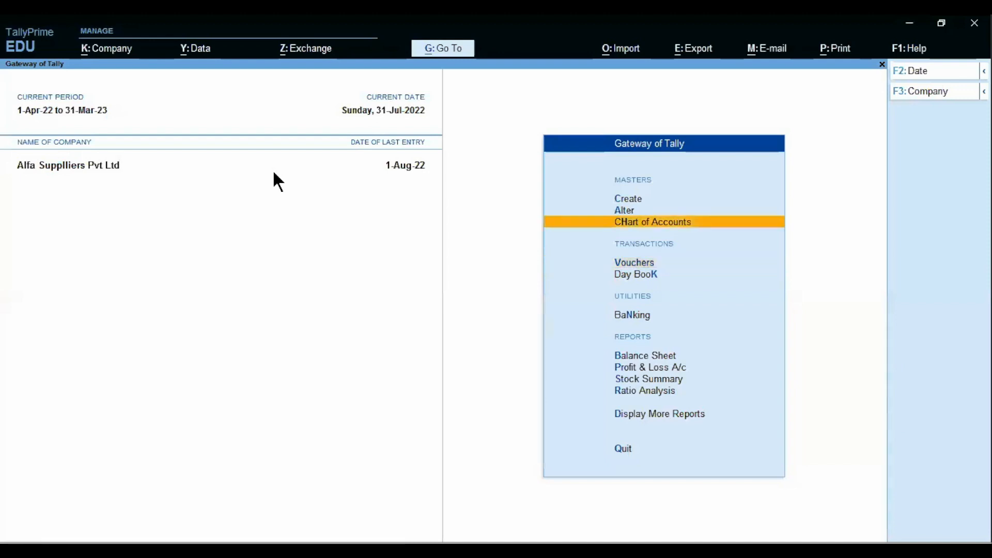
pyautogui.press('Return')
pyautogui.press('Down')
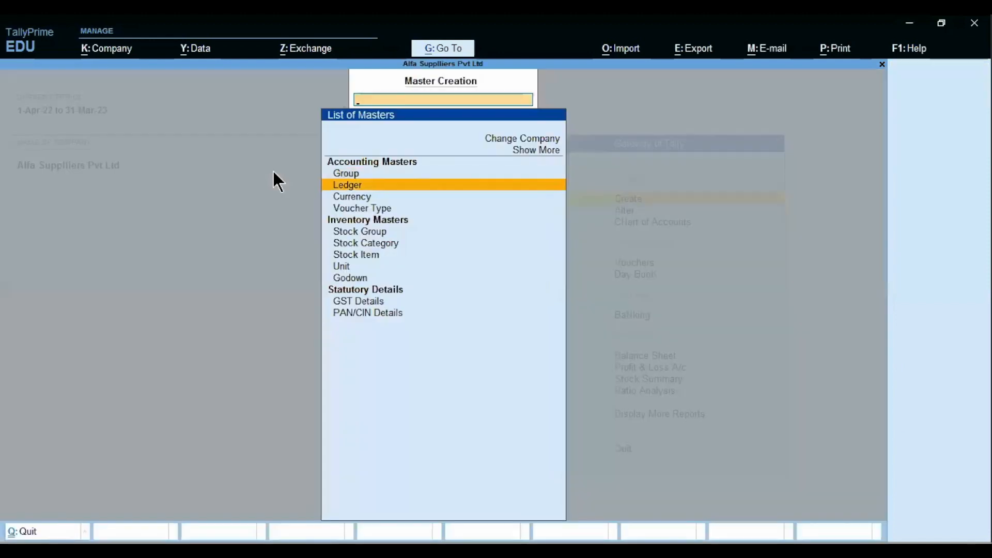
pyautogui.press('Return')
# Step: Name the ledger Discount under Sales Accounts, checking the lesson slide for its settings
pyautogui.write('Dis')
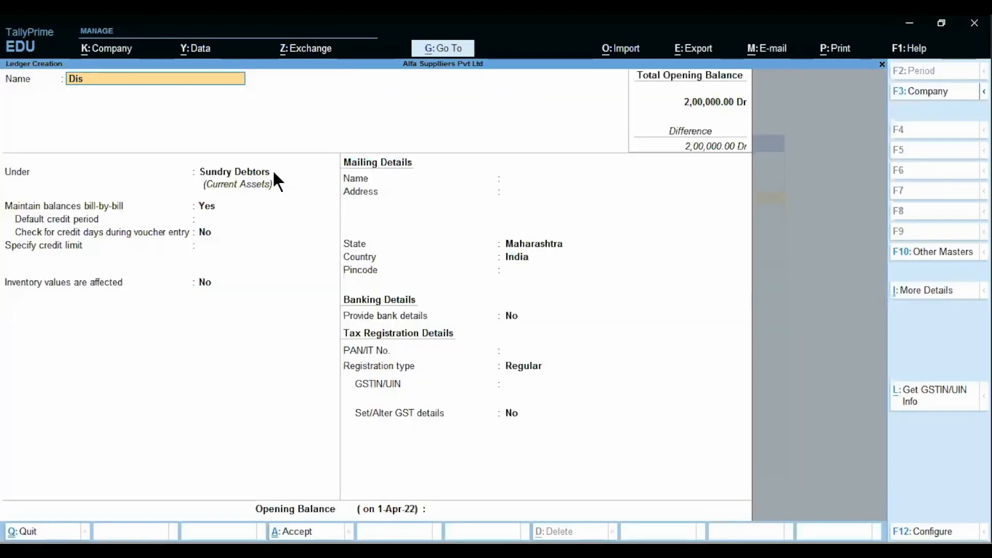
pyautogui.write('count')
pyautogui.press('Return')
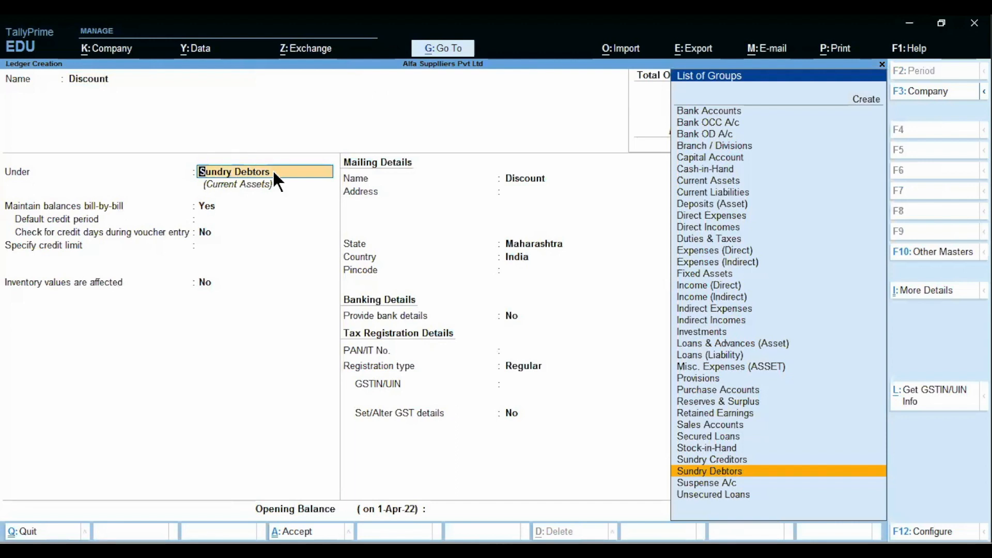
pyautogui.write('Sales Accounts')
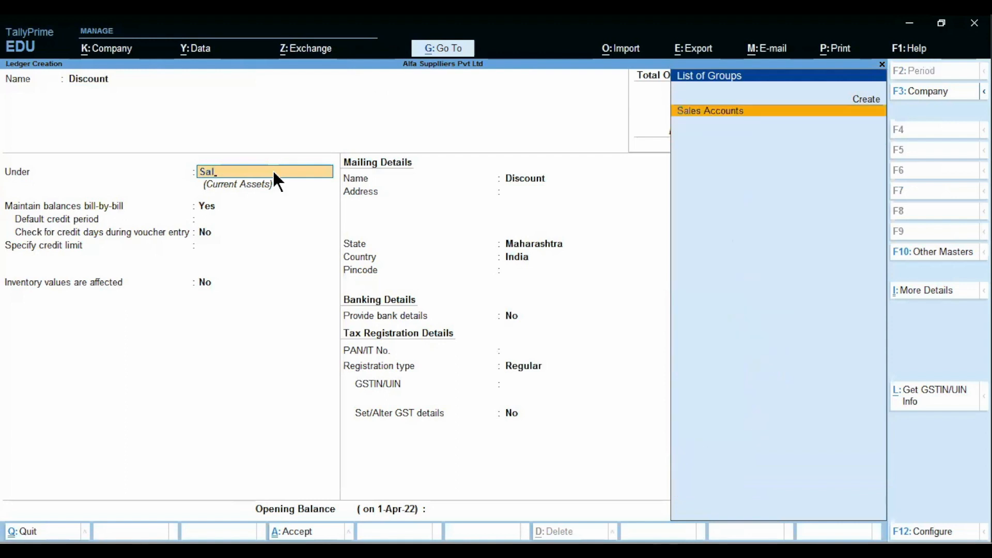
pyautogui.press('Return')
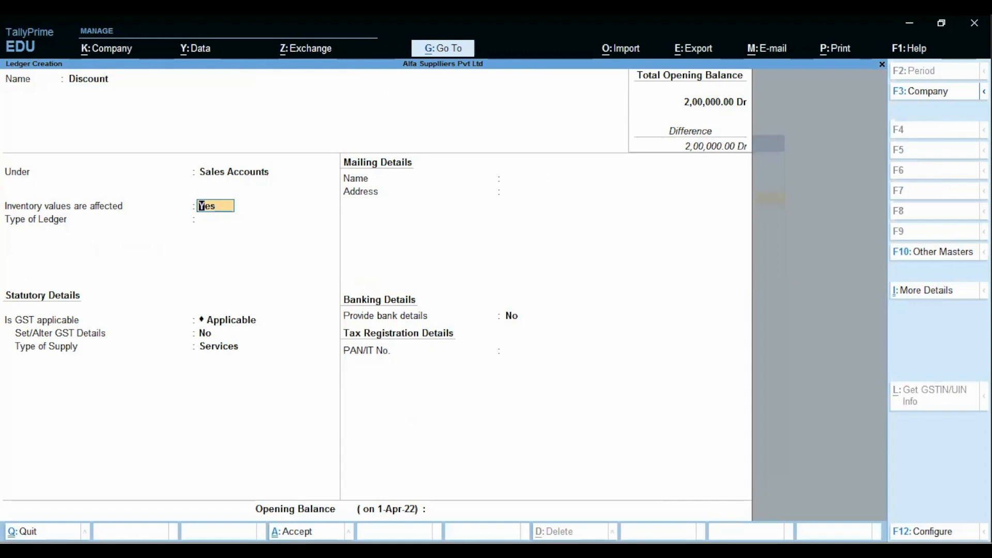
pyautogui.hotkey('alt', 'Tab')
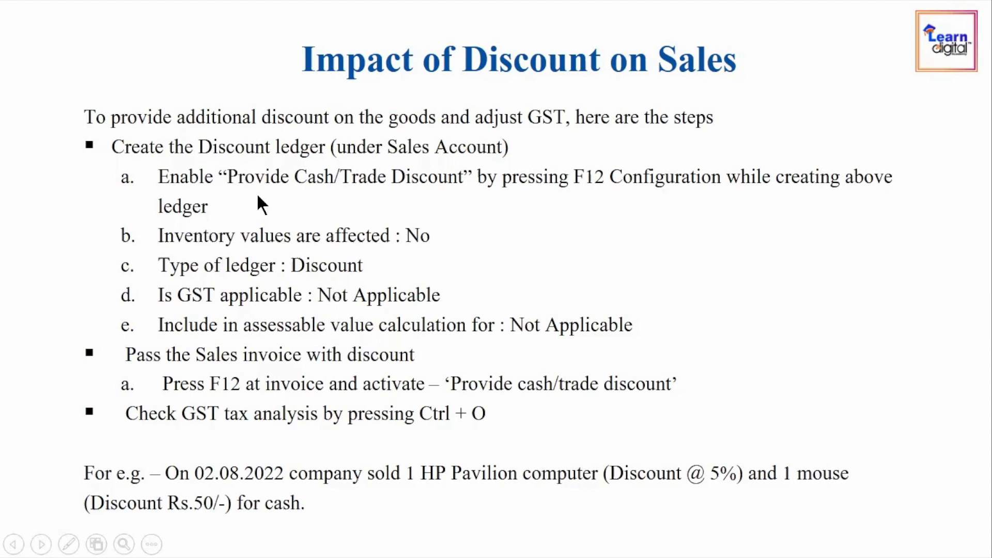
pyautogui.hotkey('alt', 'Tab')
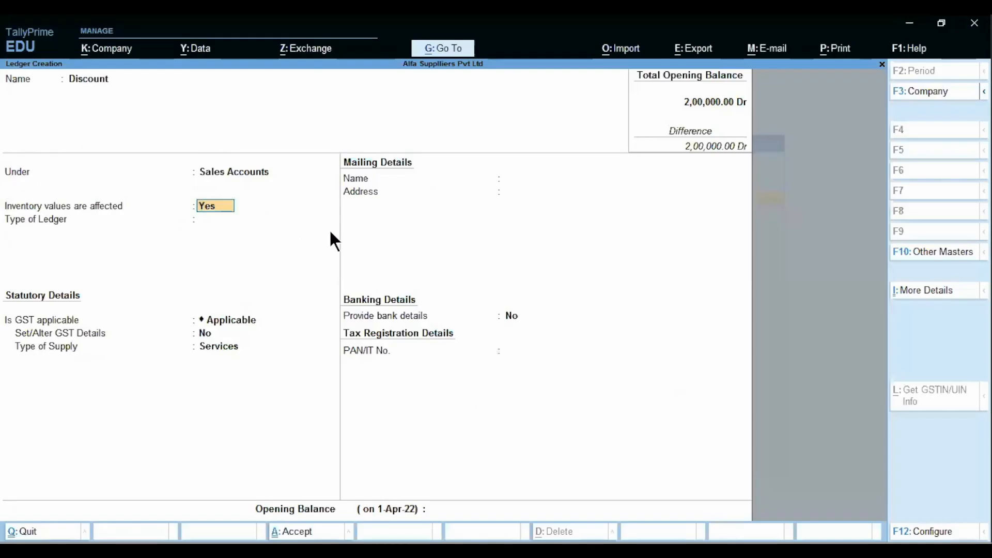
pyautogui.click(917, 532)
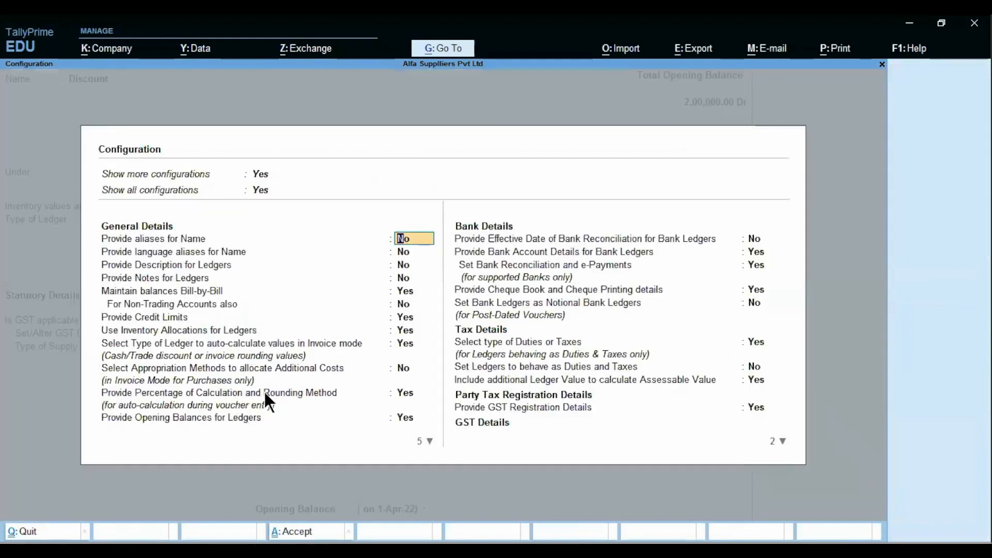
pyautogui.click(405, 343)
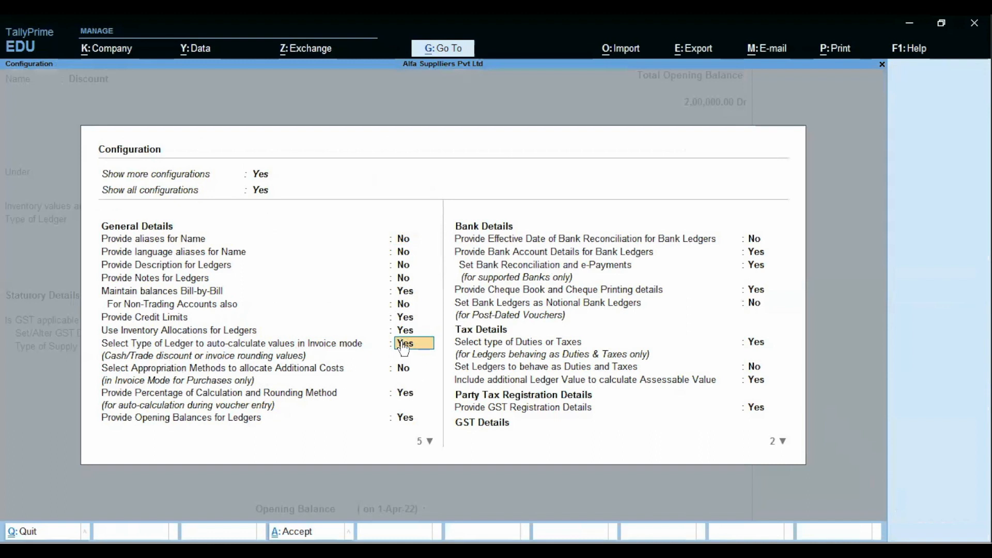
pyautogui.hotkey('ctrl', 'a')
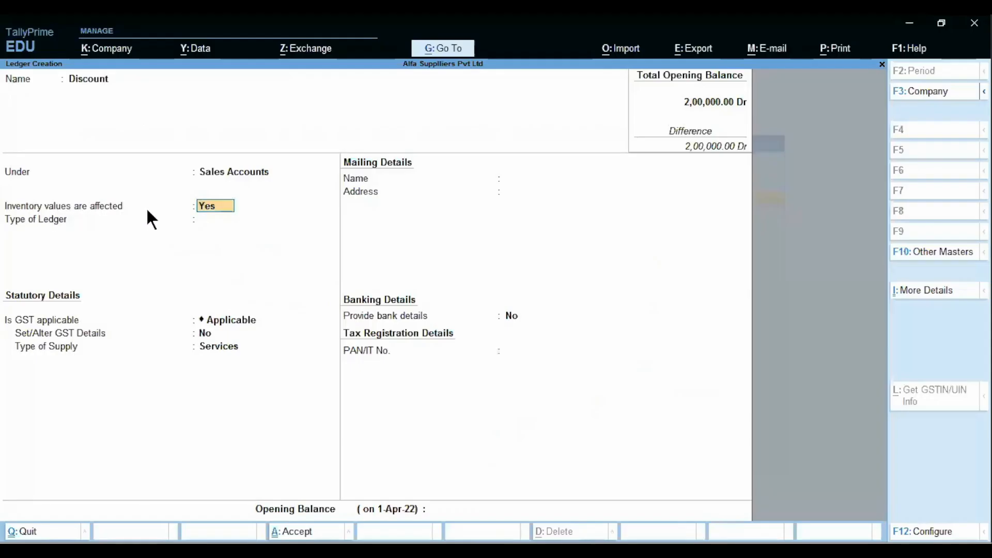
# Step: Set Inventory values affected to No and ledger type Discount, then save the ledger
pyautogui.press('n')
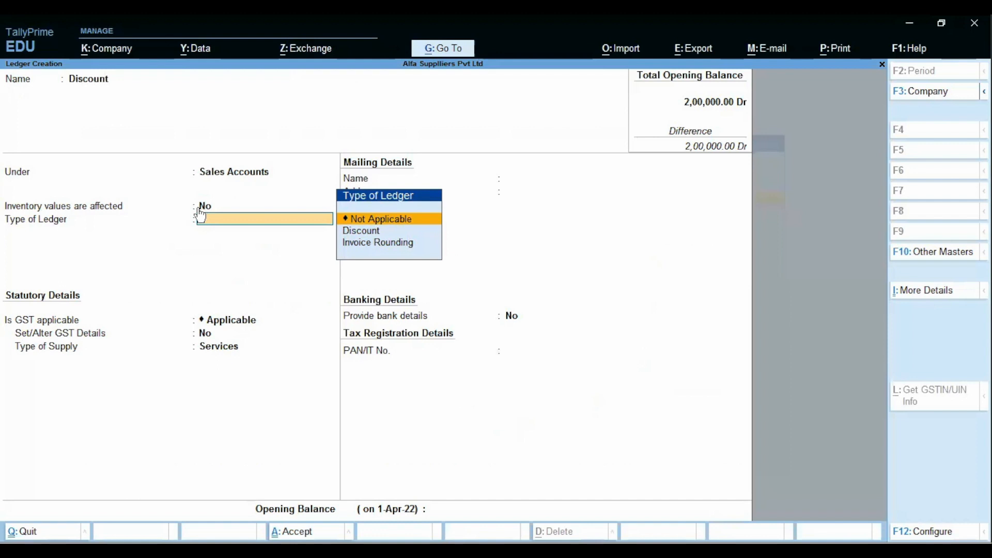
pyautogui.press('Down')
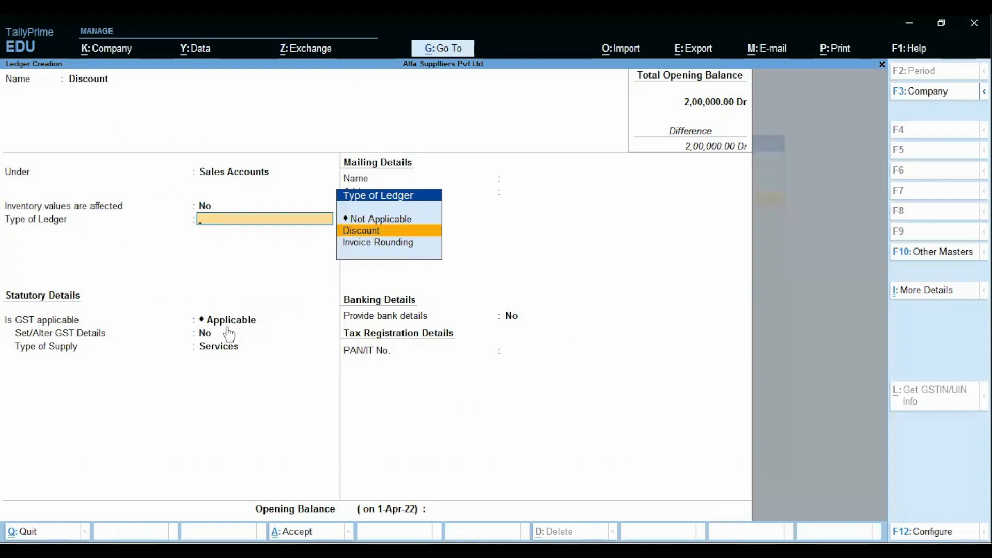
pyautogui.press('Return')
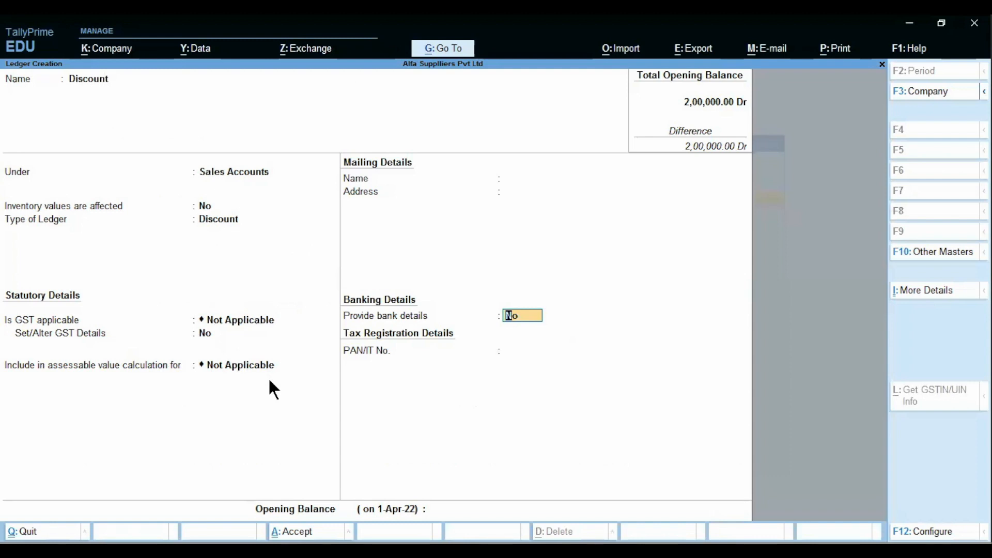
pyautogui.press('ctrl')
pyautogui.hotkey('ctrl', 'a')
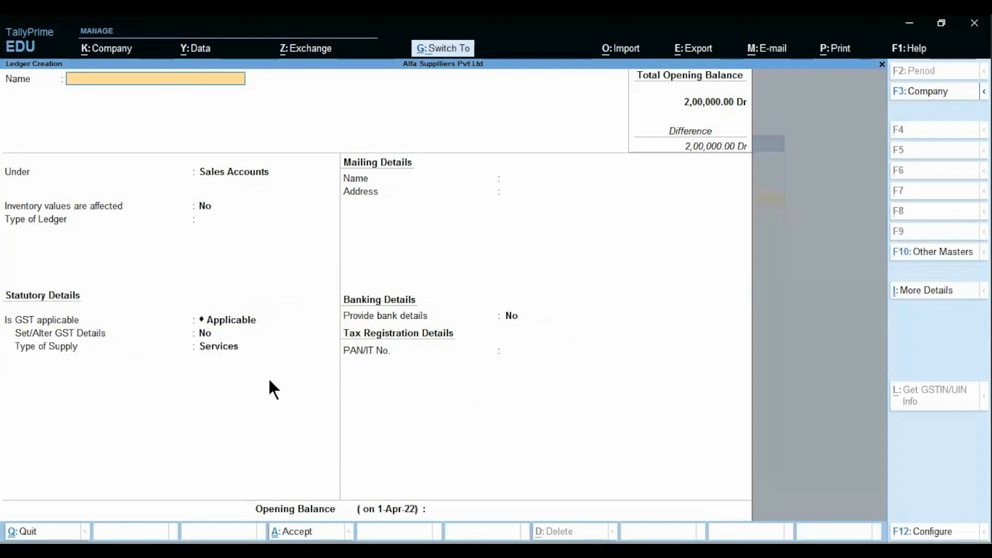
# Step: Close the blank ledger form and return to Gateway of Tally
pyautogui.press('alt')
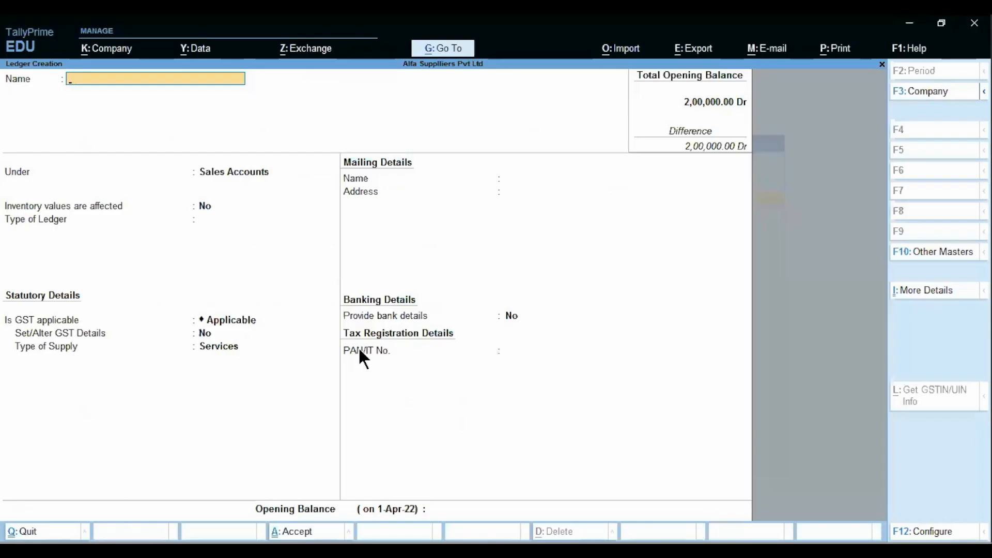
pyautogui.press('Escape')
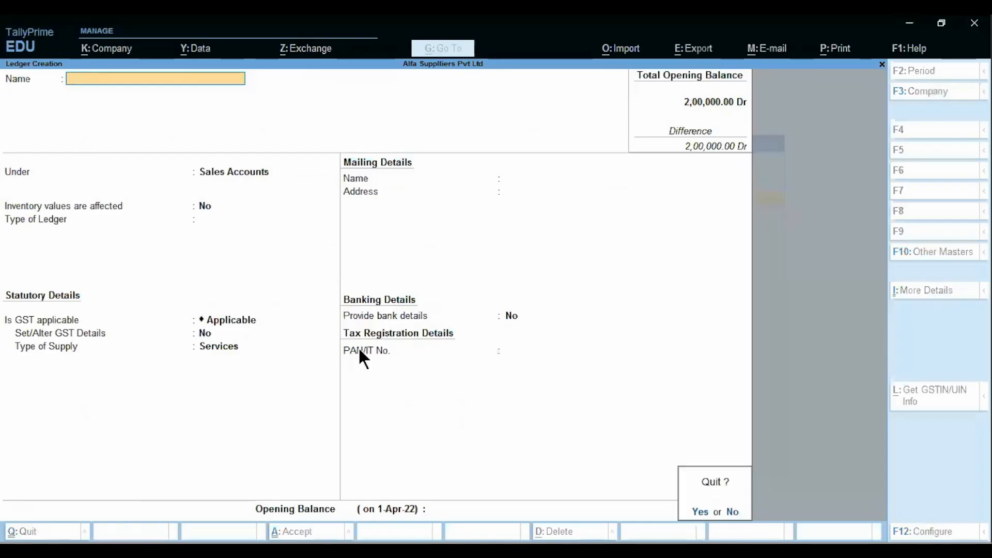
pyautogui.press('y')
pyautogui.press('Escape')
pyautogui.press('Down')
pyautogui.press('Down')
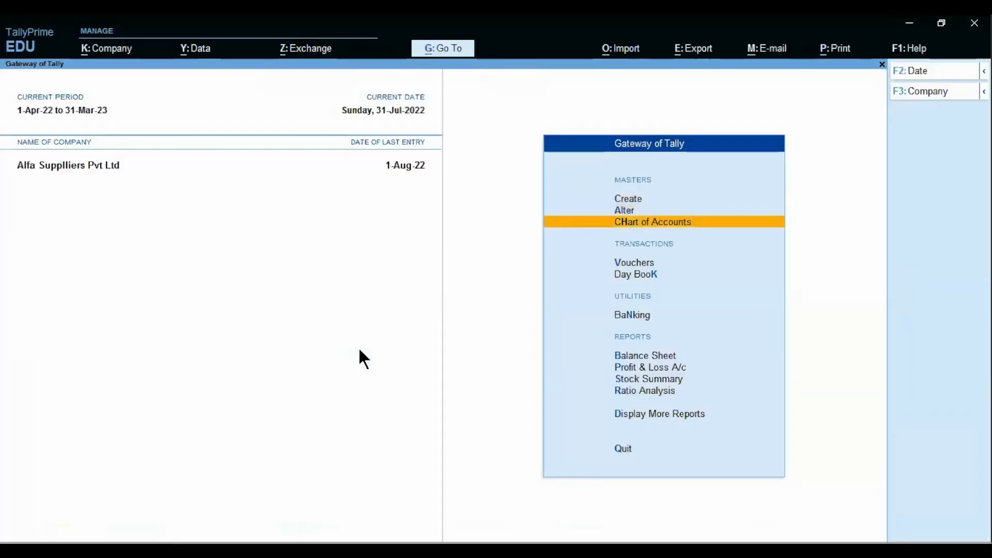
# Step: Start a new Sales voucher dated 2-Aug
pyautogui.press('Down')
pyautogui.press('Return')
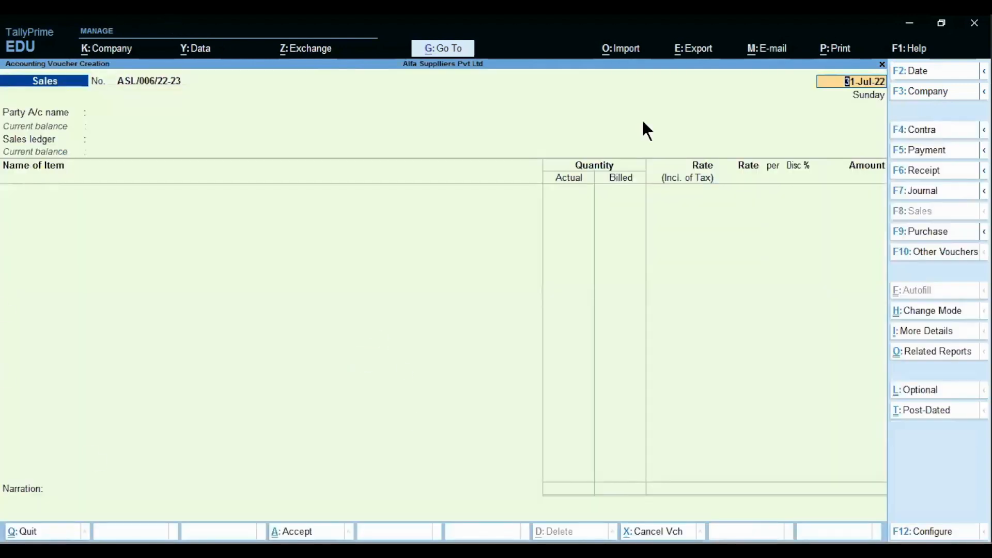
pyautogui.press('alt')
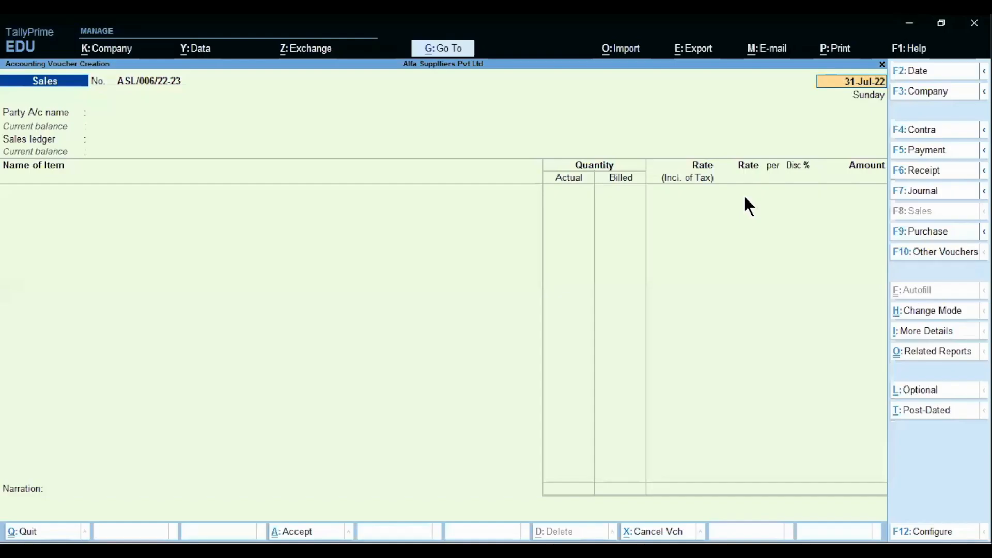
pyautogui.press('BackSpace')
pyautogui.write('2.8')
pyautogui.press('Return')
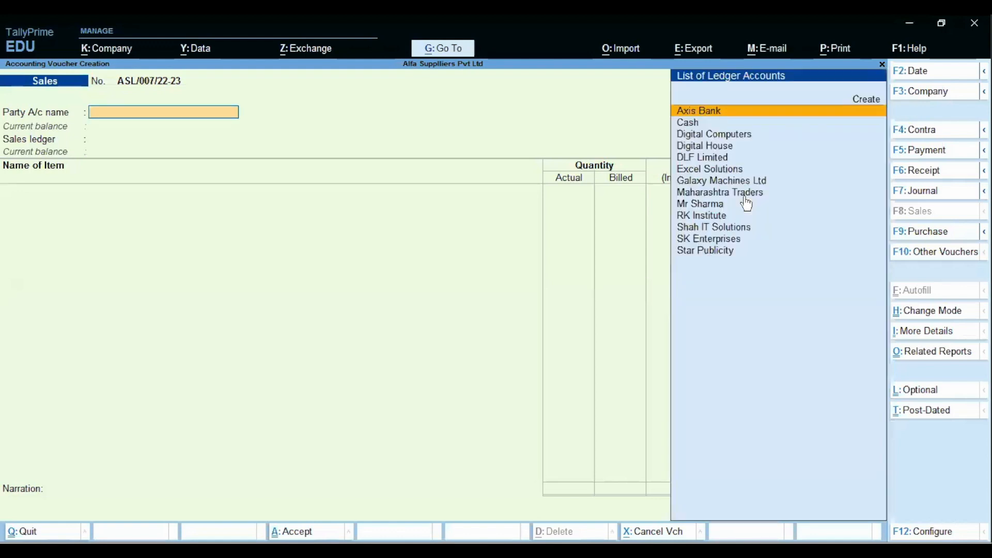
# Step: Select Cash as the party account and Sales A/c as the sales ledger
pyautogui.press('alt')
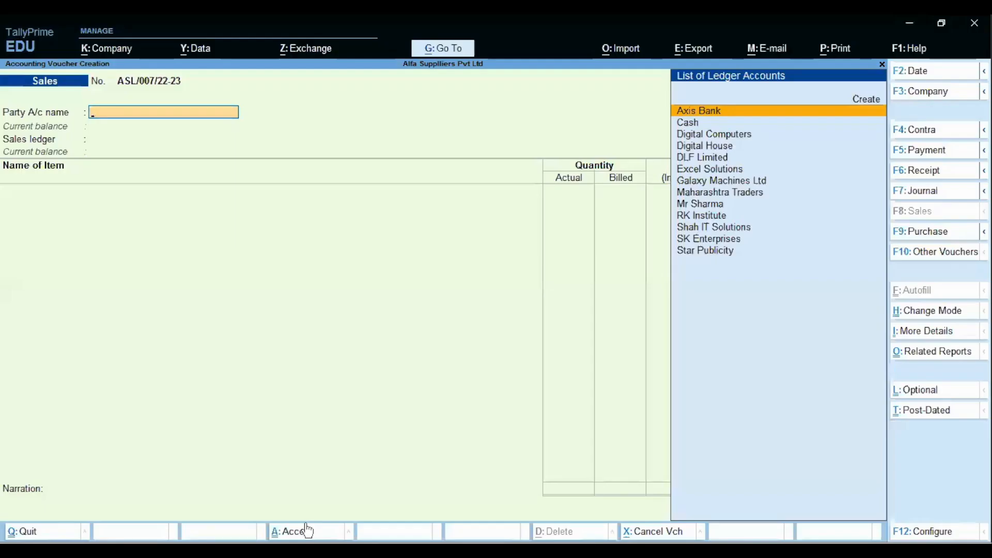
pyautogui.write('c')
pyautogui.press('Return')
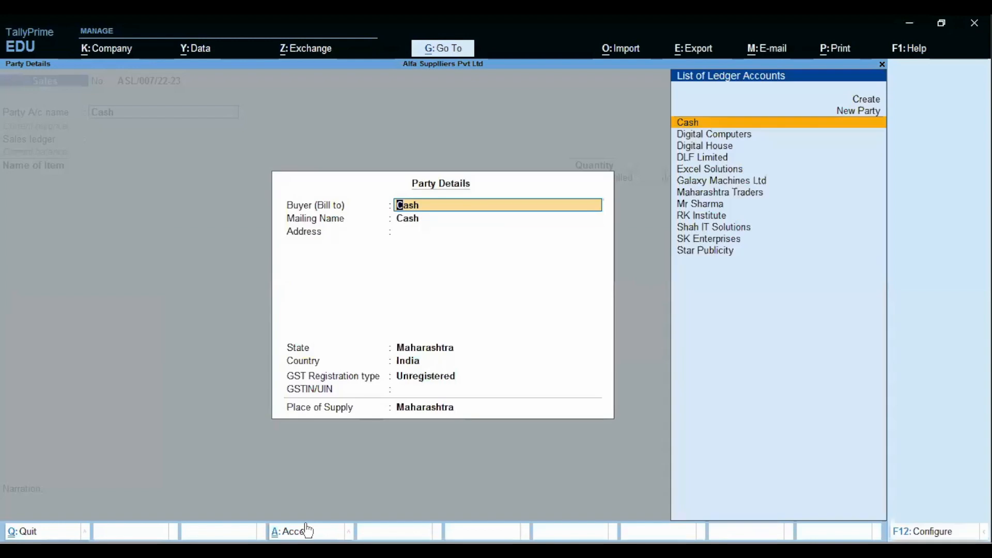
pyautogui.hotkey('ctrl', 'a')
pyautogui.press('ctrl')
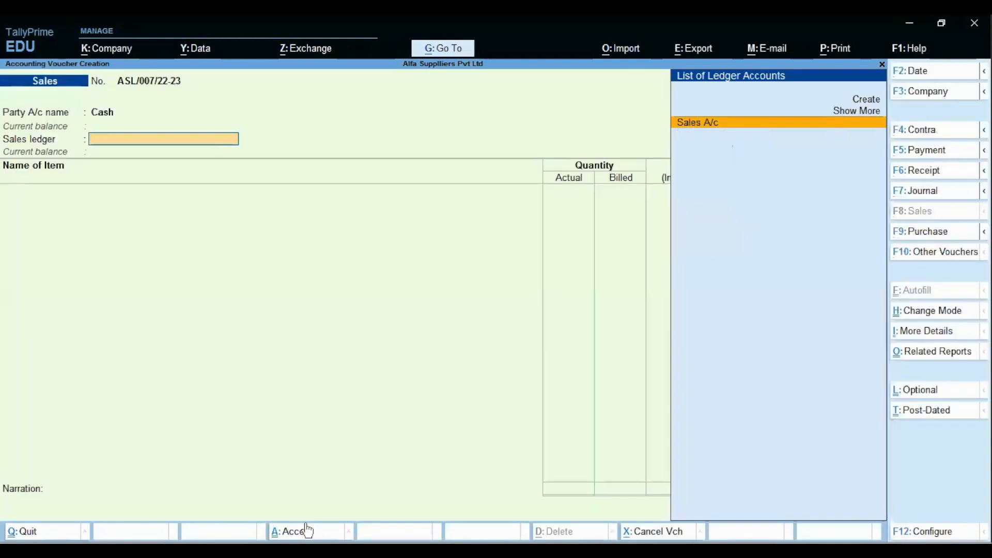
pyautogui.press('Return')
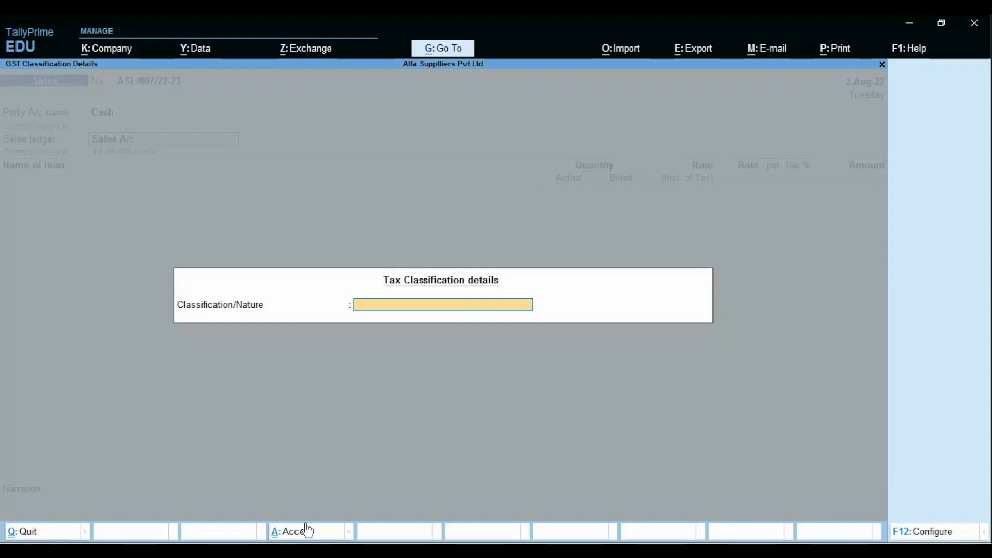
# Step: Set the tax classification to the sales nature of transaction
pyautogui.write('Sales')
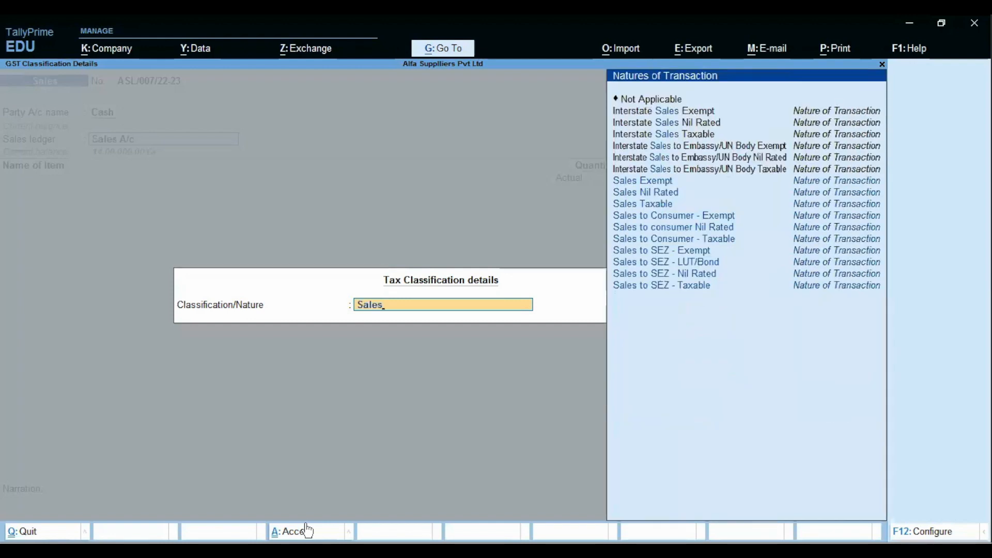
pyautogui.press('Down')
pyautogui.press('Return')
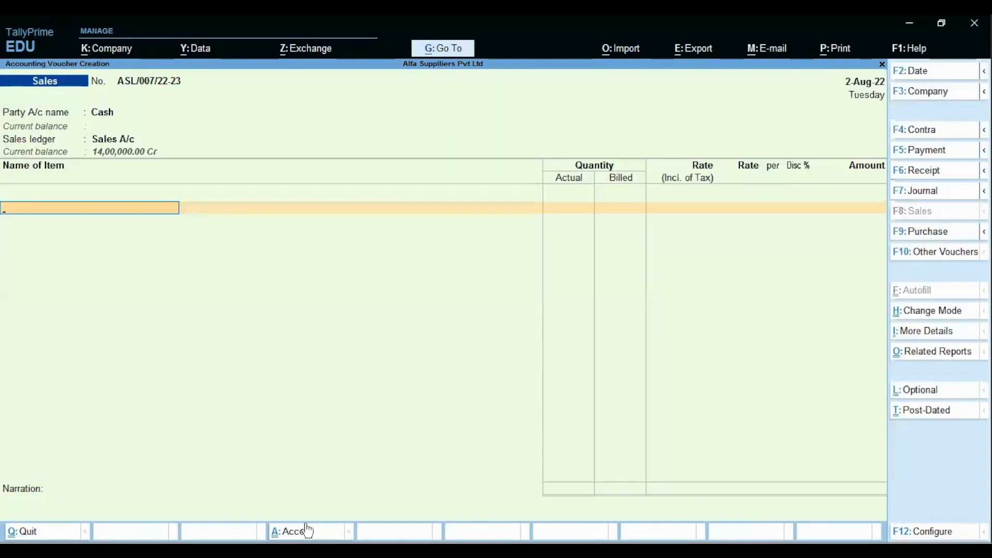
# Step: Add one HP Pavilion from the MG Road godown at 50,000.00
pyautogui.write('H')
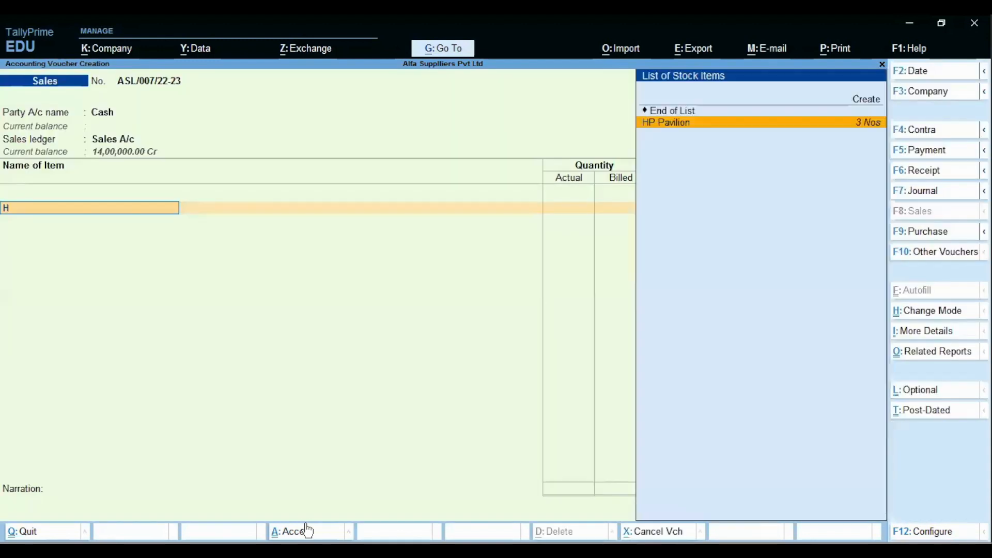
pyautogui.press('Return')
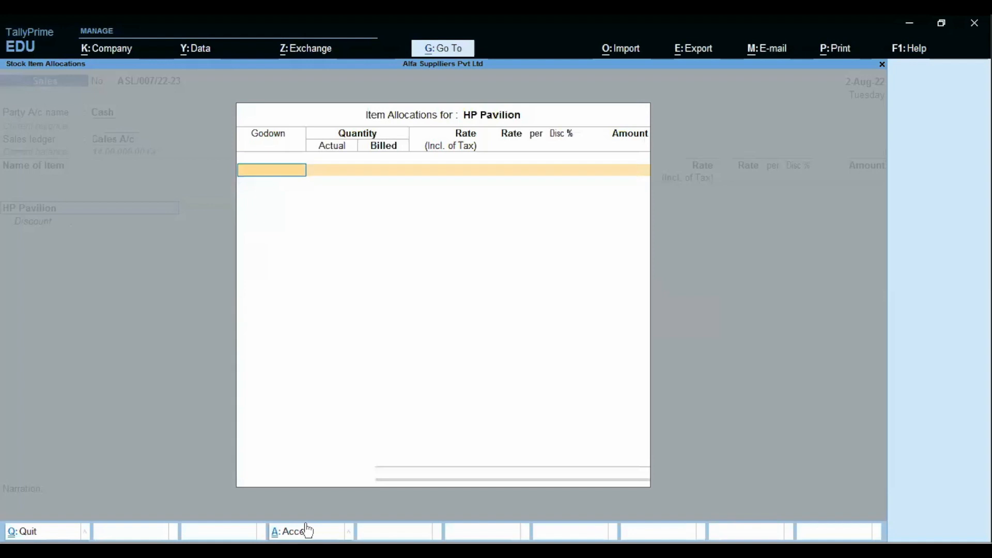
pyautogui.press('Down')
pyautogui.press('Return')
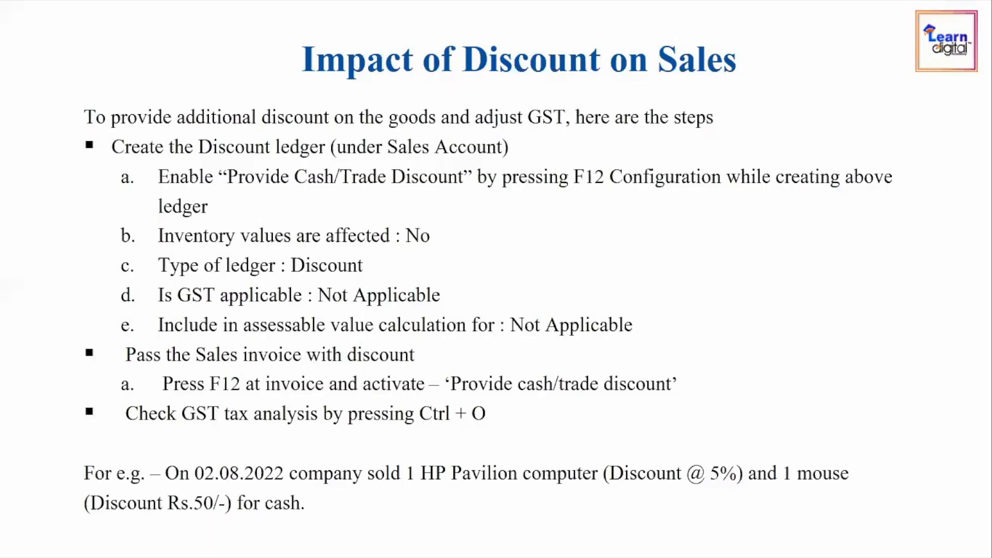
pyautogui.write('1')
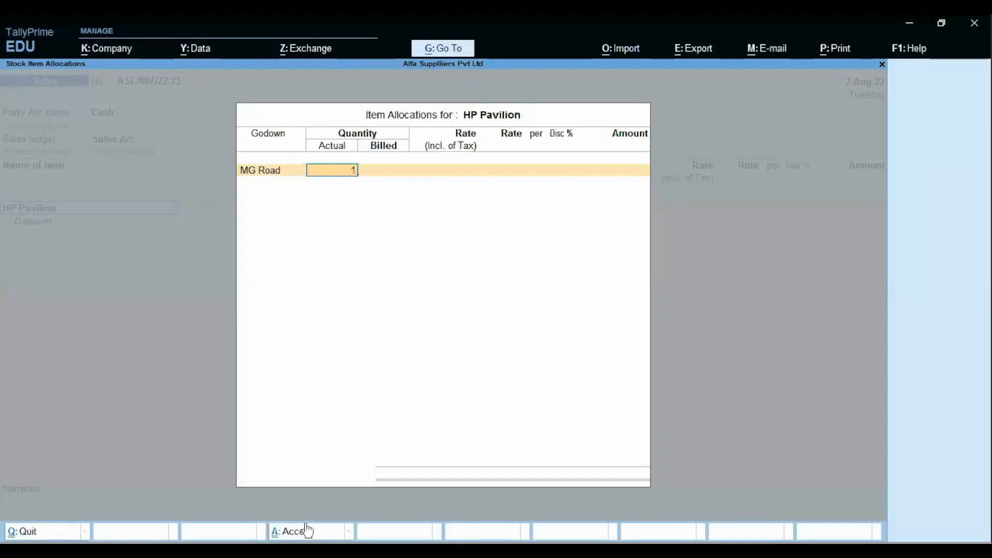
pyautogui.press('Return')
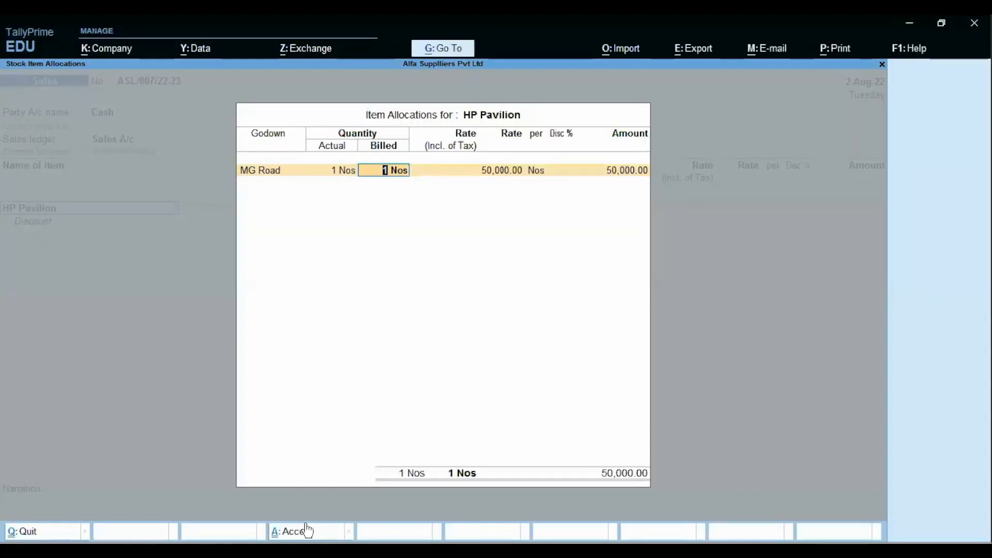
pyautogui.press('Return')
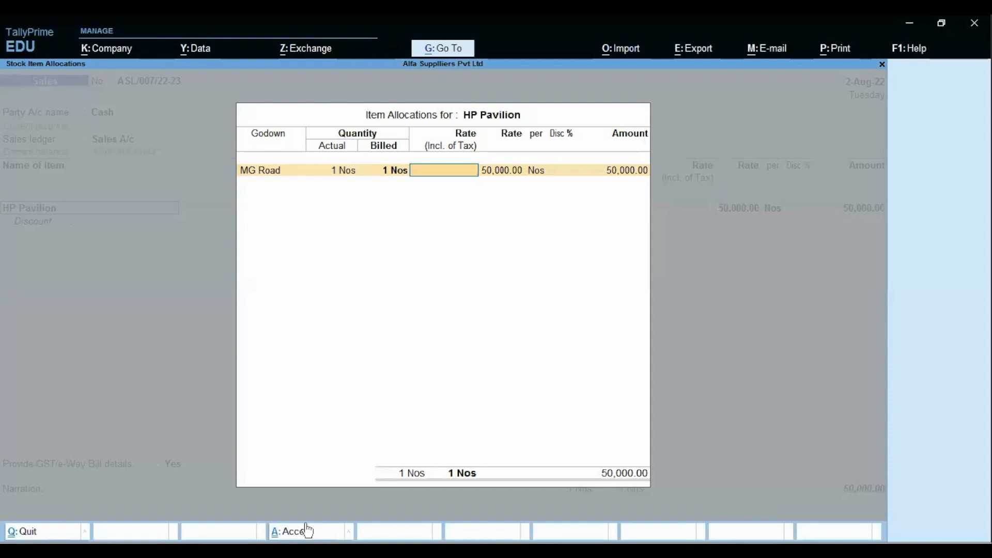
pyautogui.press('Return')
pyautogui.press('Return')
pyautogui.press('Return')
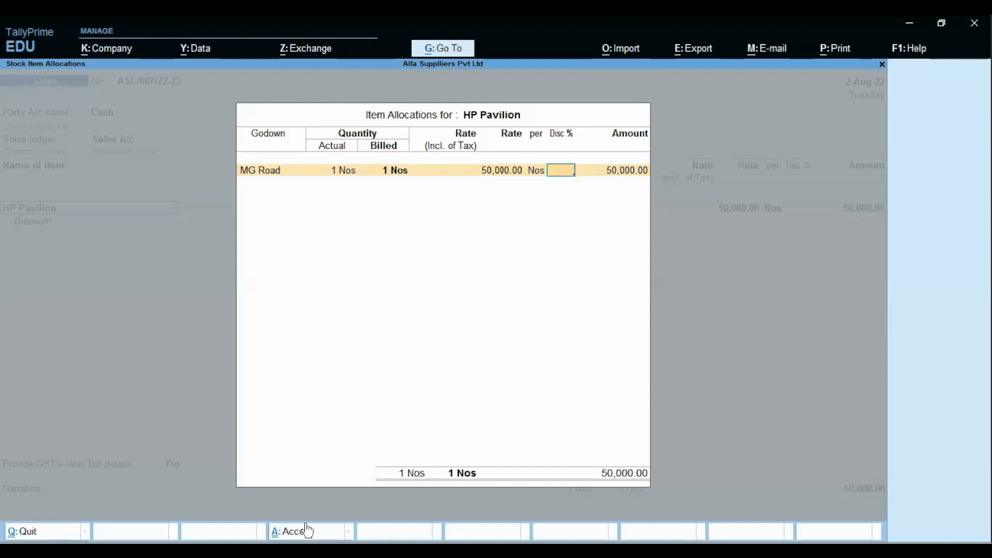
pyautogui.press('Return')
pyautogui.press('Return')
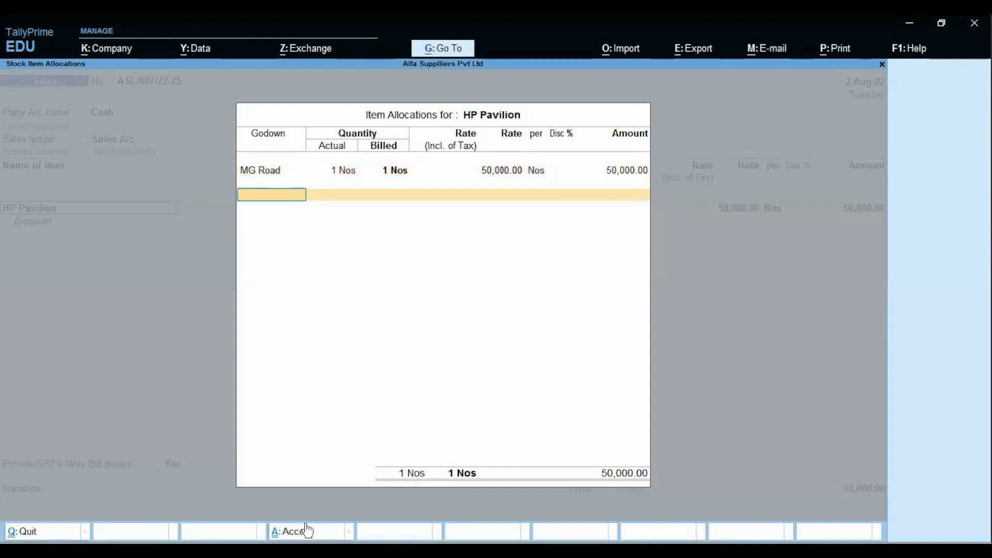
pyautogui.click(307, 531)
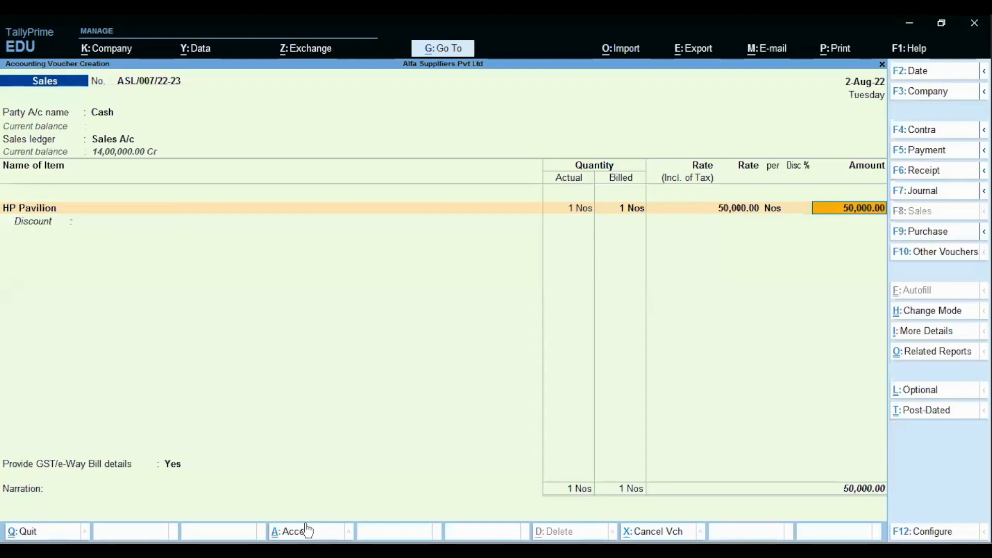
# Step: Move to HP Pavilion's discount line and open the invoice configuration with F12
pyautogui.press('Return')
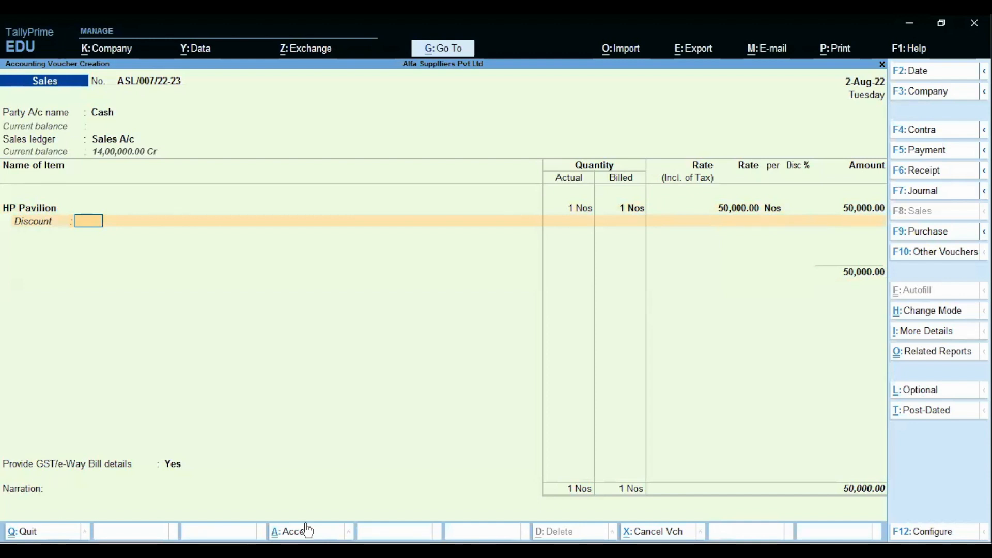
pyautogui.press('alt')
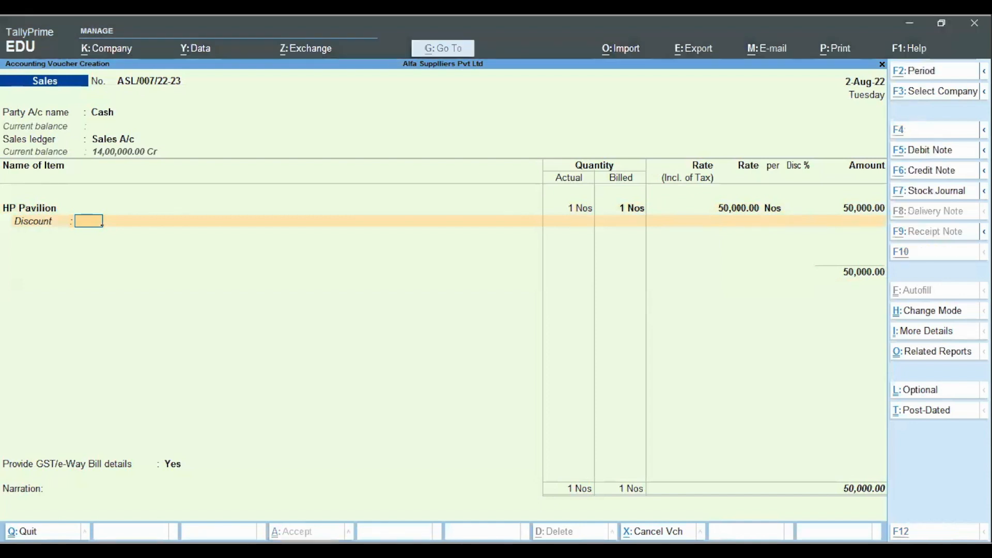
pyautogui.hotkey('alt', 'Tab')
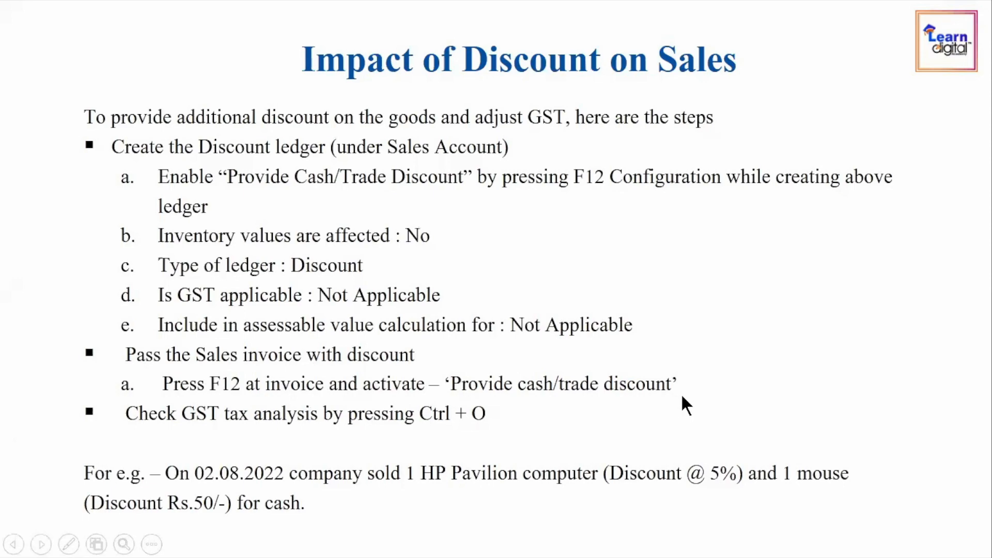
pyautogui.hotkey('alt', 'Tab')
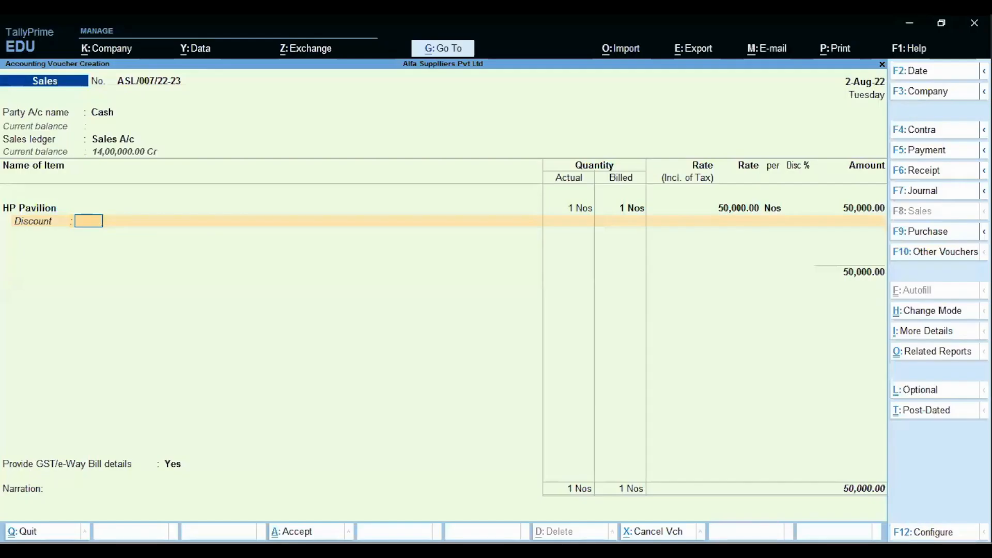
pyautogui.press('F12')
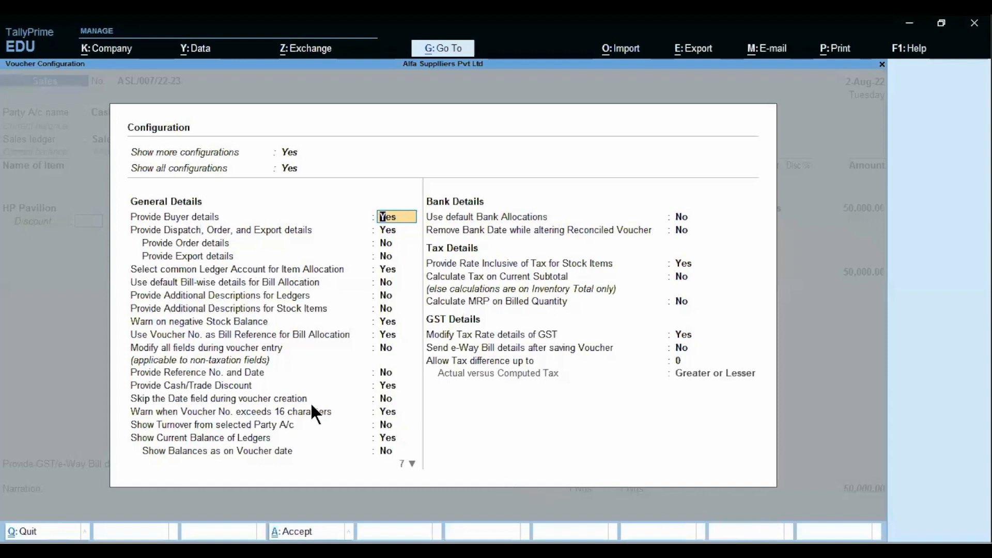
# Step: Turn on Provide Cash/Trade Discount in the invoice configuration
pyautogui.click(395, 386)
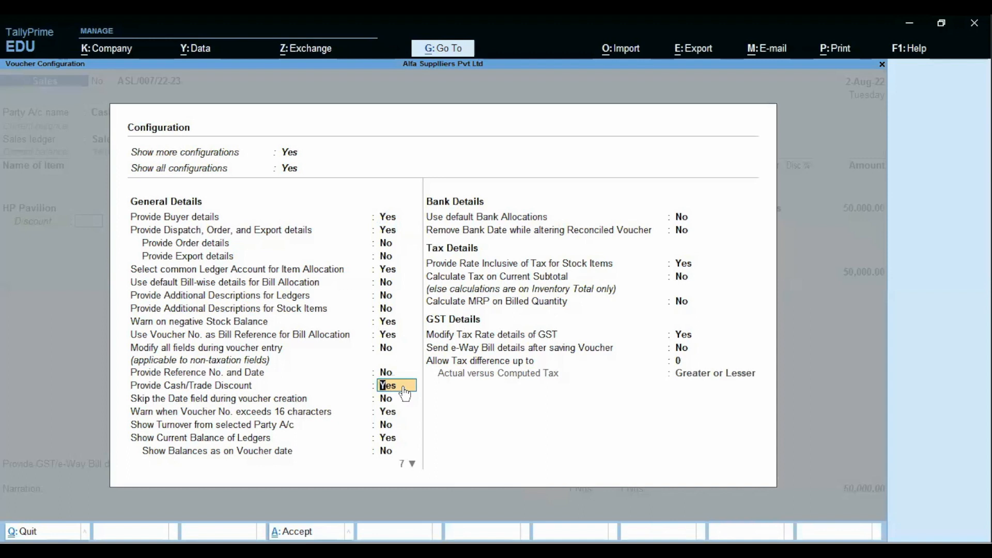
pyautogui.hotkey('ctrl', 'a')
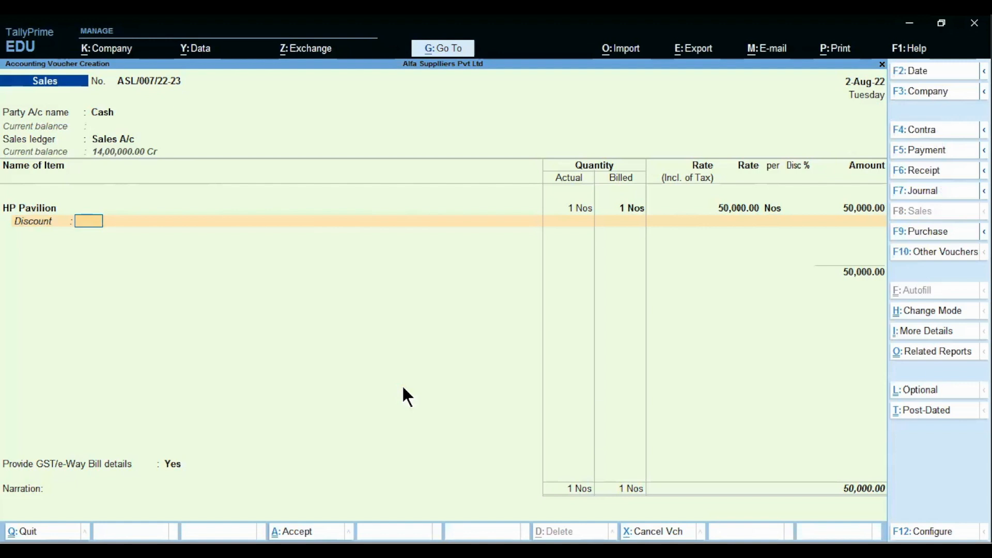
pyautogui.press('alt')
pyautogui.hotkey('alt', 'Tab')
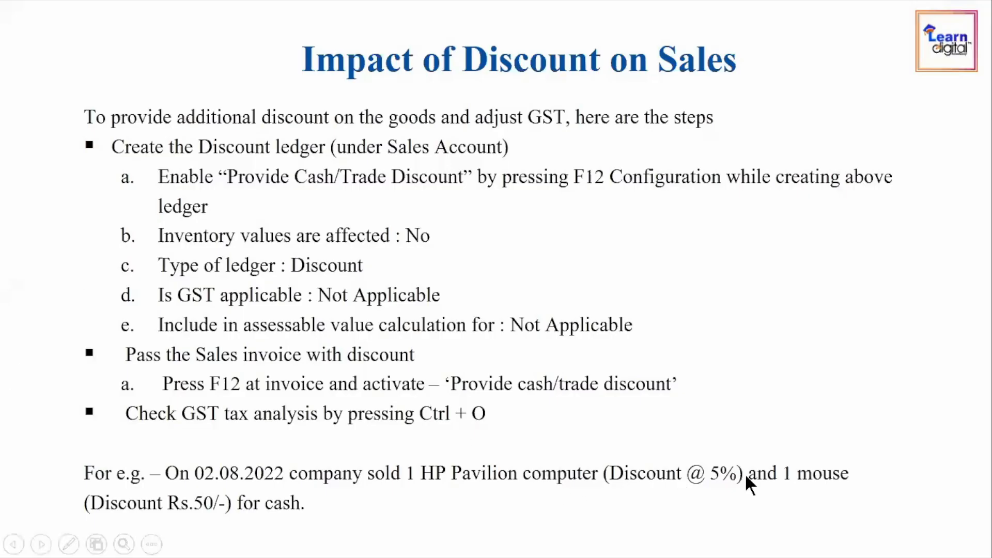
pyautogui.hotkey('alt', 'Tab')
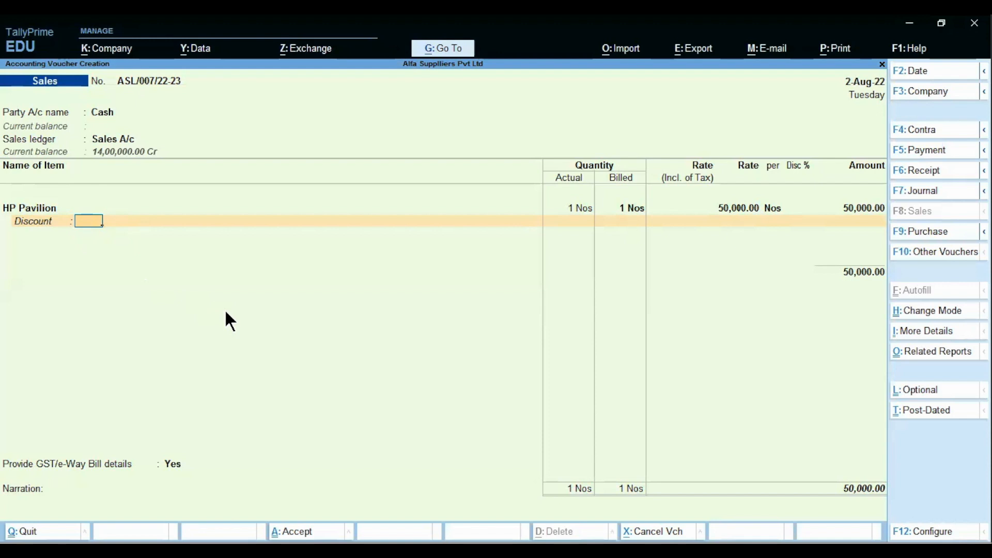
# Step: Apply a 5% discount, worth 2,500.00, to HP Pavilion
pyautogui.write('5')
pyautogui.press('Return')
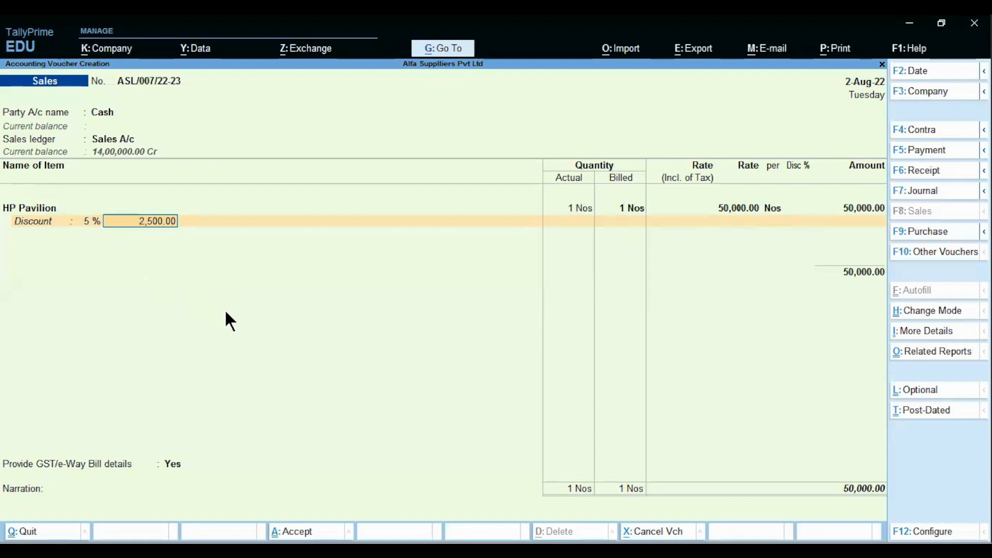
pyautogui.press('Return')
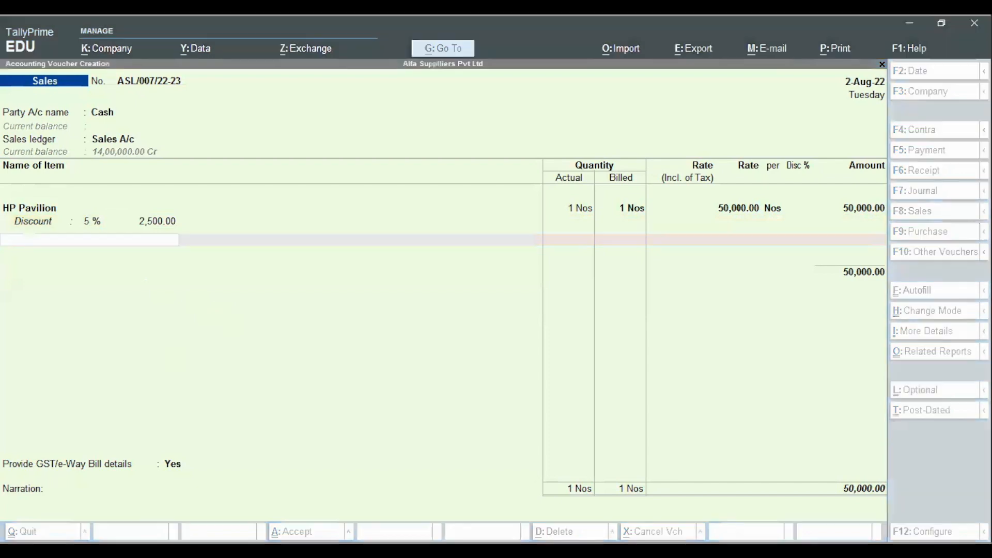
pyautogui.click(770, 485)
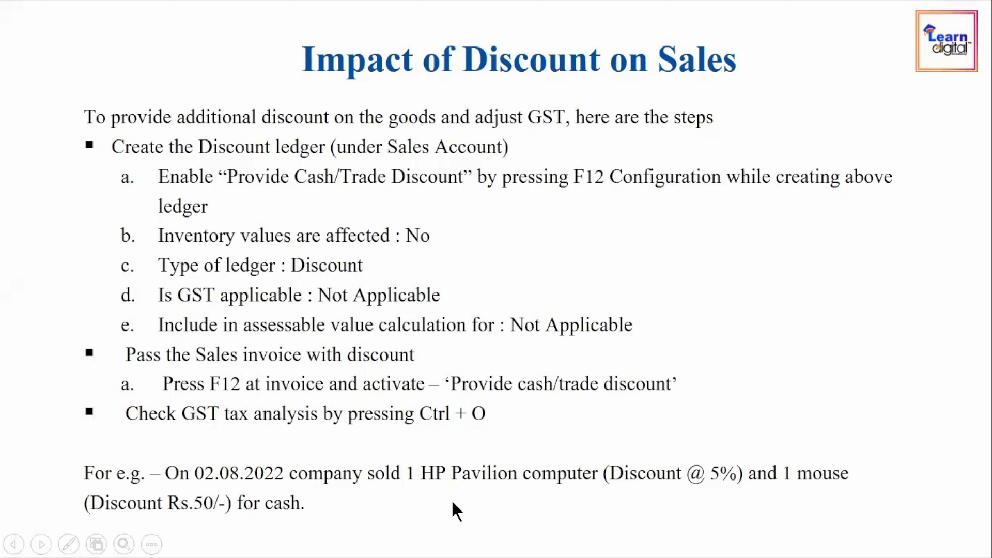
pyautogui.hotkey('alt', 'Tab')
# Step: Add one Mouse from the MG Road godown at a rate of 250
pyautogui.write('M')
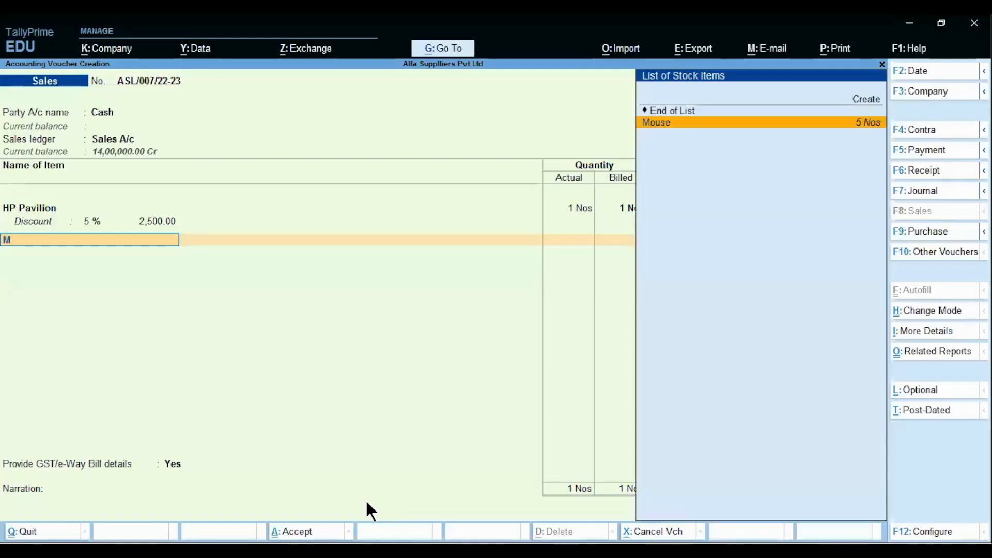
pyautogui.press('Return')
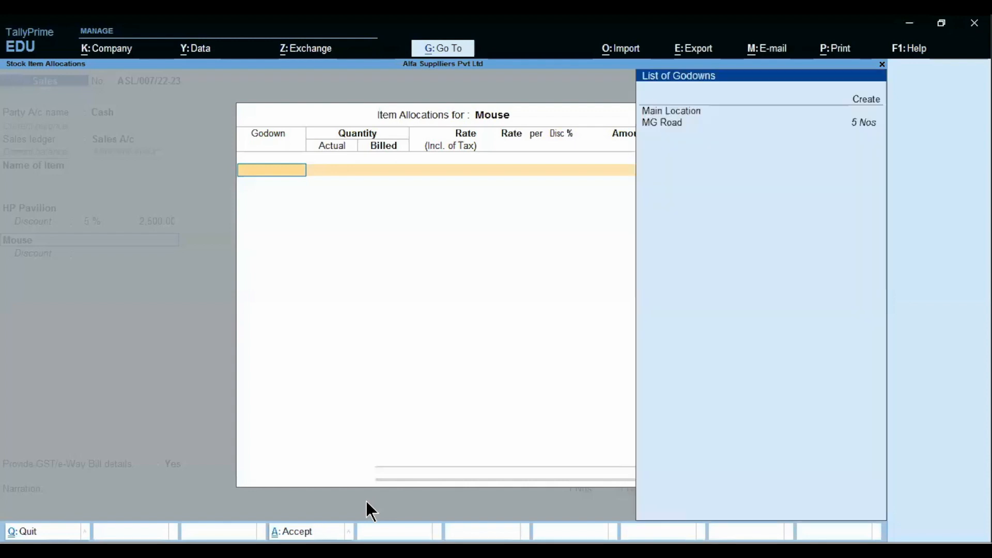
pyautogui.press('Return')
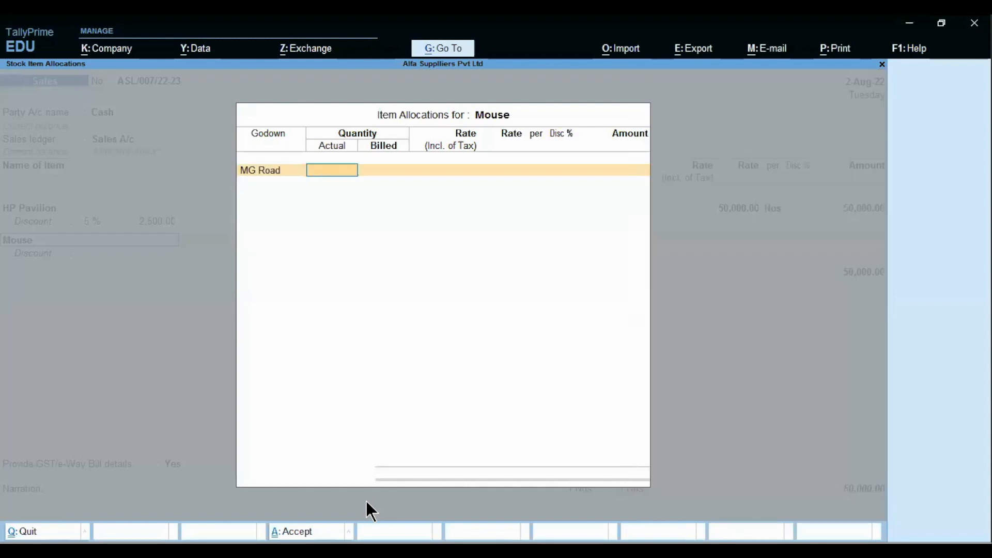
pyautogui.write('1')
pyautogui.press('Return')
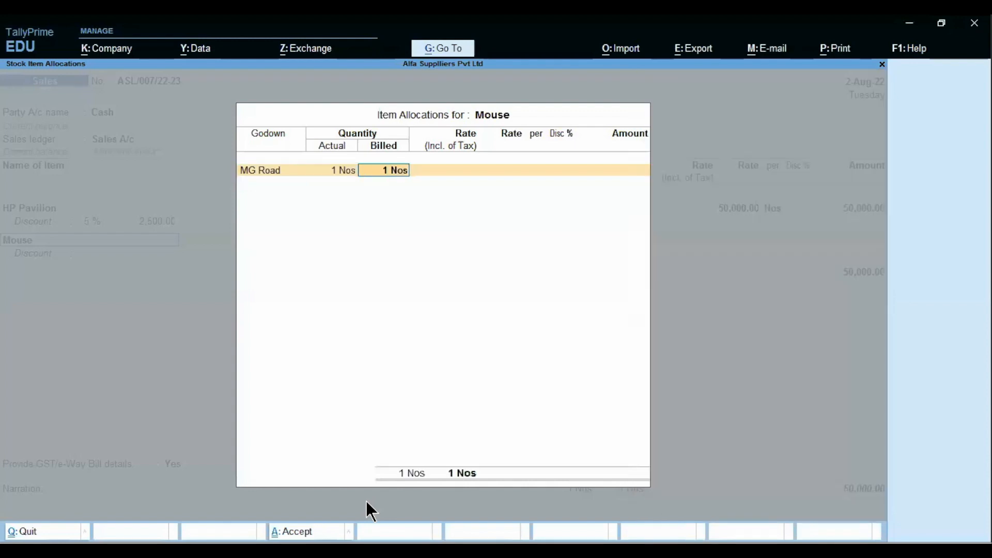
pyautogui.press('Return')
pyautogui.press('Return')
pyautogui.write('250')
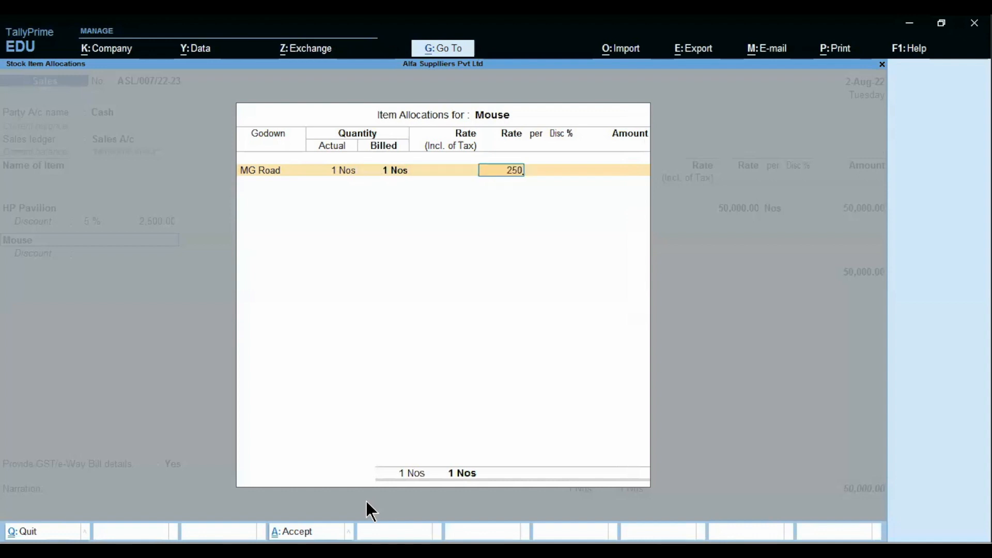
pyautogui.press('Return')
pyautogui.press('Return')
pyautogui.press('Return')
pyautogui.press('Return')
pyautogui.press('Return')
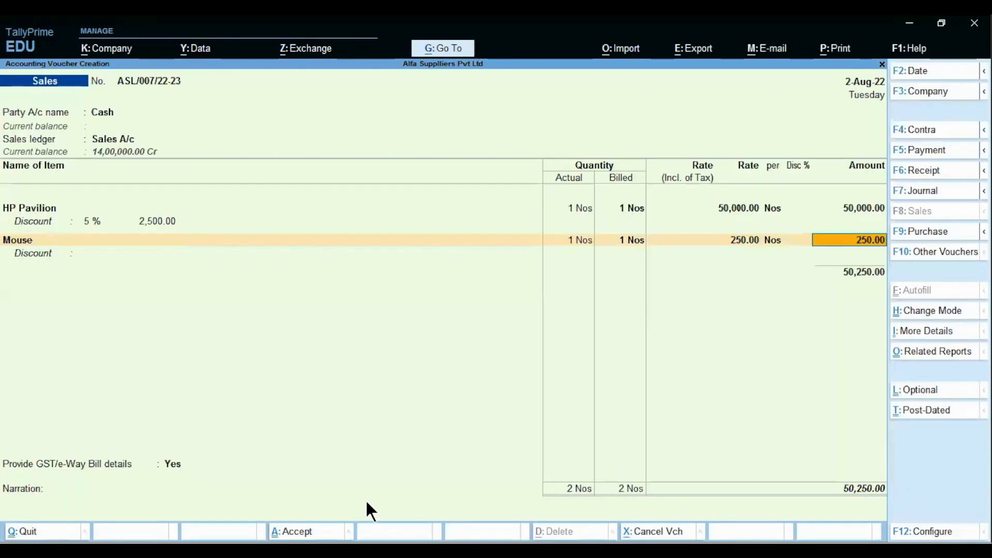
# Step: Give the Mouse a flat discount amount of 50.00, skipping the percentage
pyautogui.press('Return')
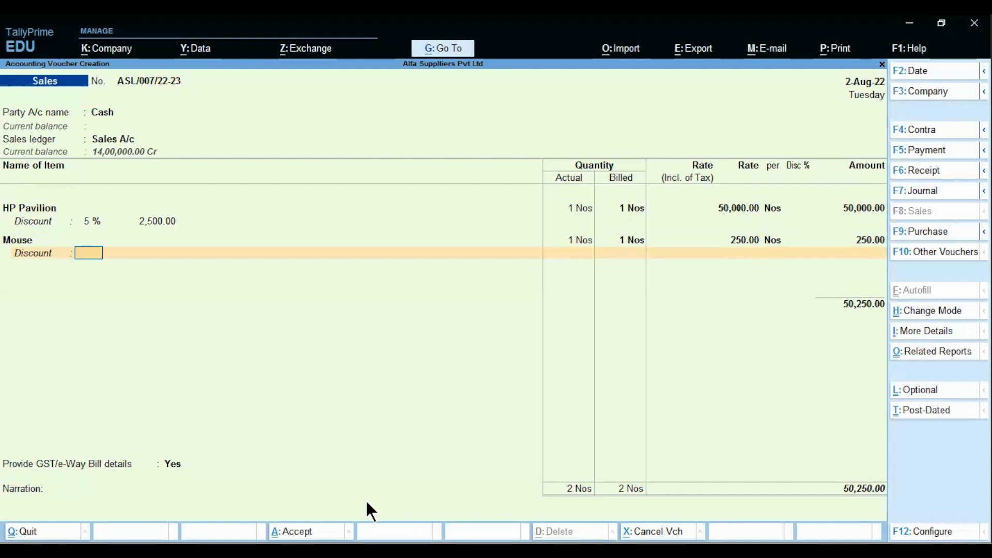
pyautogui.press('Return')
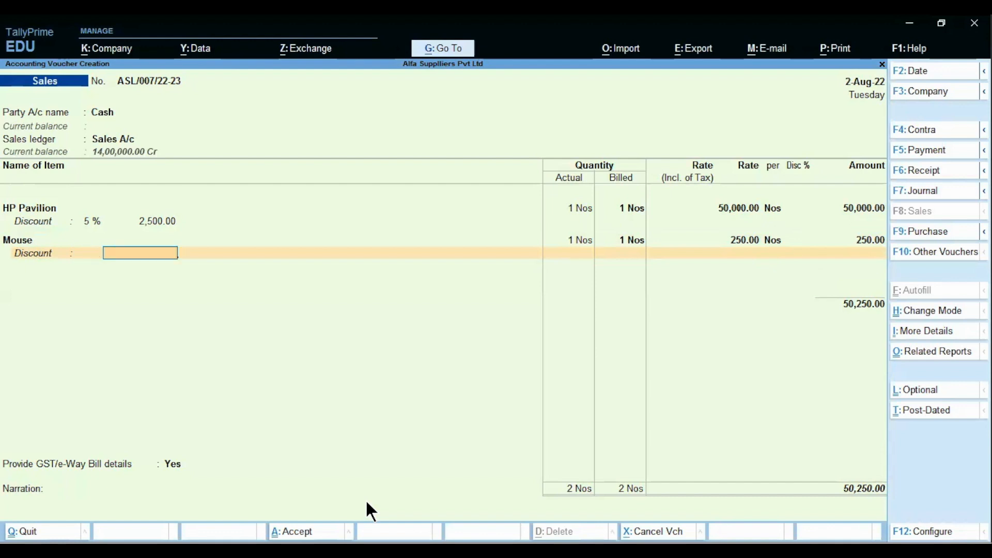
pyautogui.write('50')
pyautogui.press('Return')
pyautogui.press('Return')
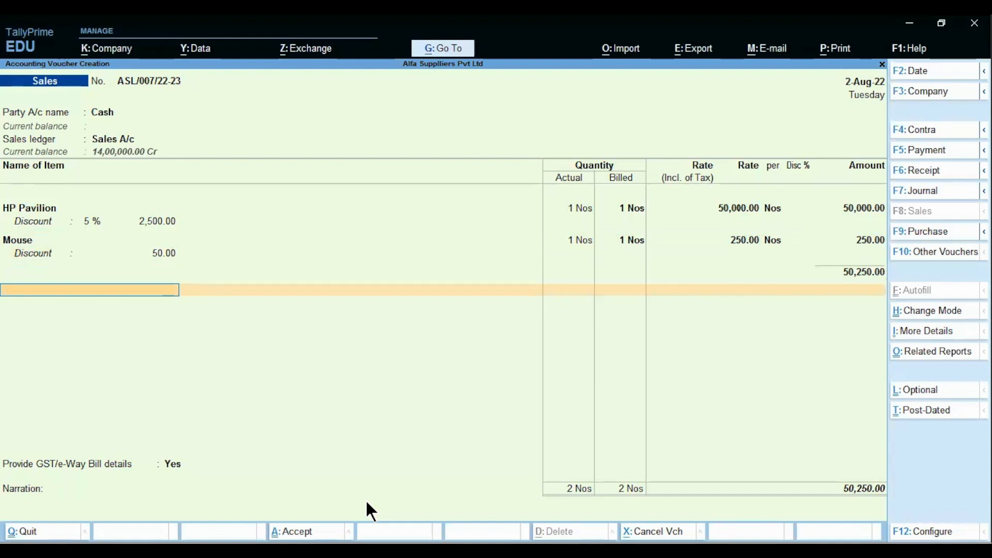
# Step: Add the Discount ledger line for (-)2,550.00
pyautogui.write('Di')
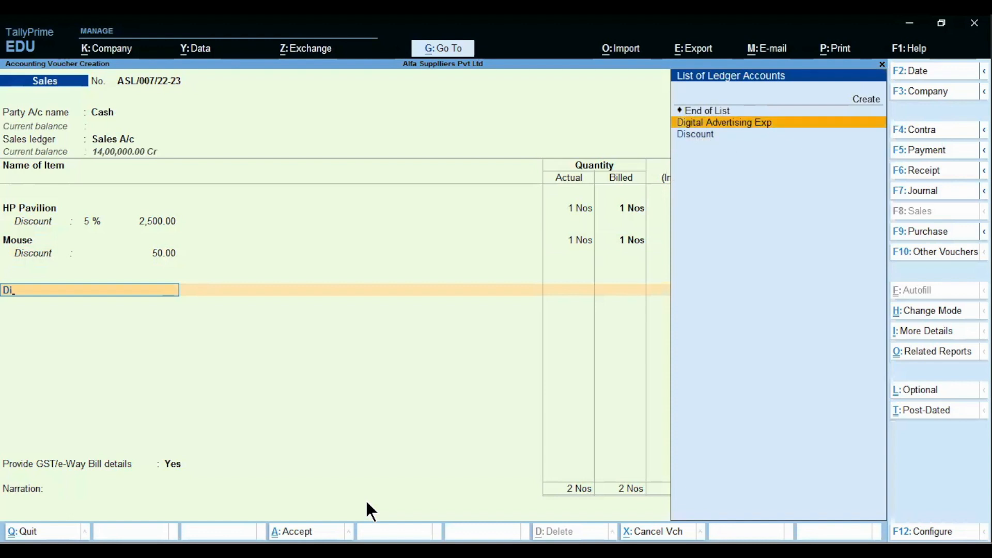
pyautogui.press('Down')
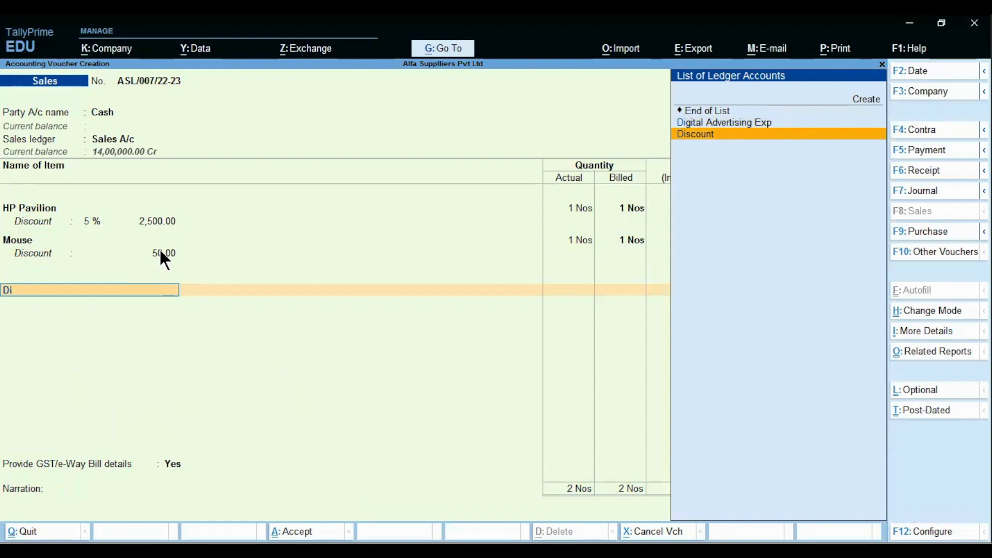
pyautogui.press('Return')
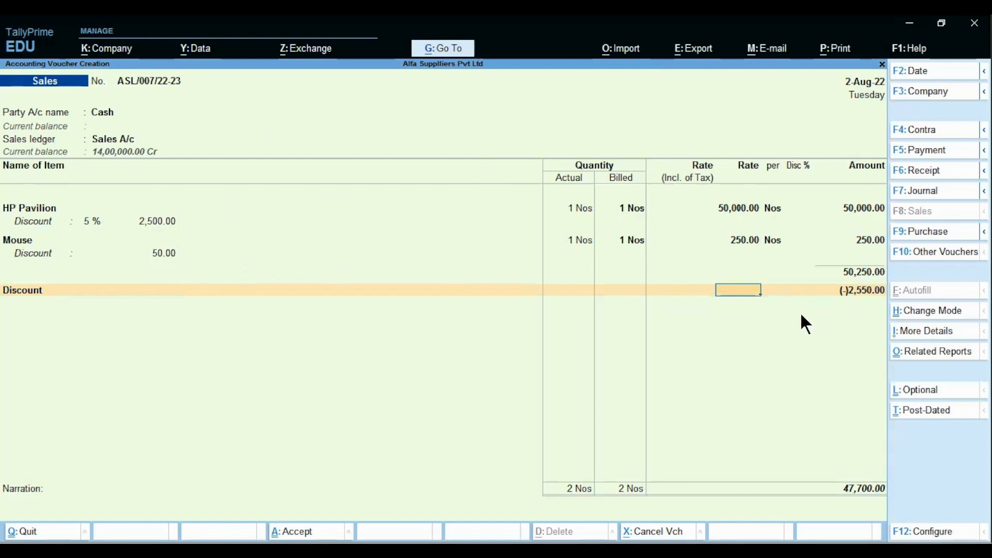
pyautogui.press('Return')
pyautogui.press('Return')
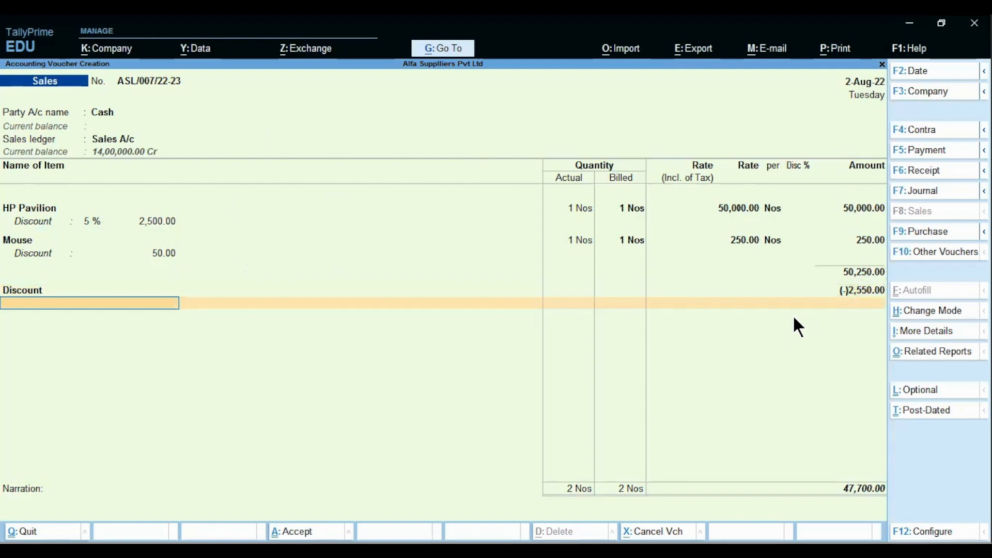
# Step: Add Output CGST A/c and Output SGST A/c lines of 4,287.00 each
pyautogui.write('Ou')
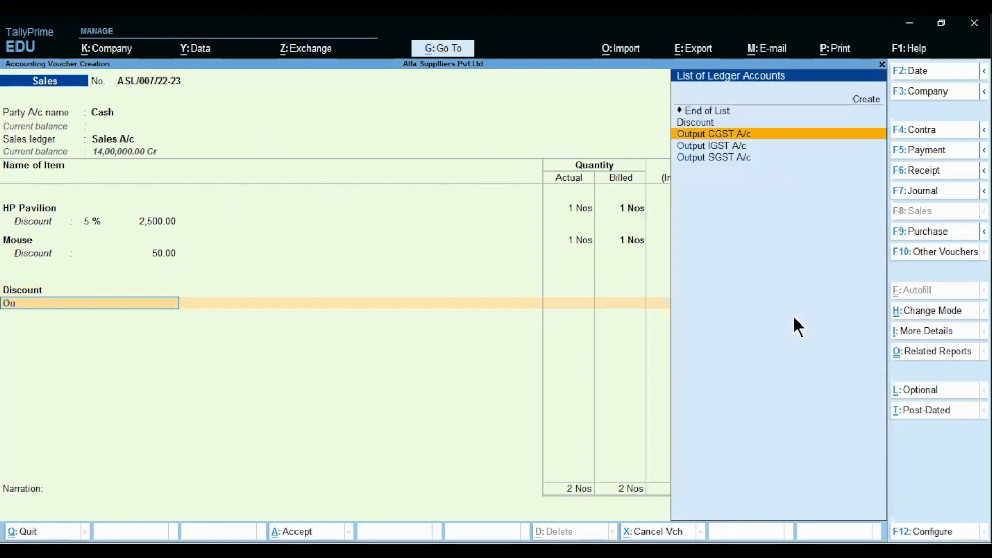
pyautogui.press('Return')
pyautogui.press('Return')
pyautogui.write('Output CGST A/c')
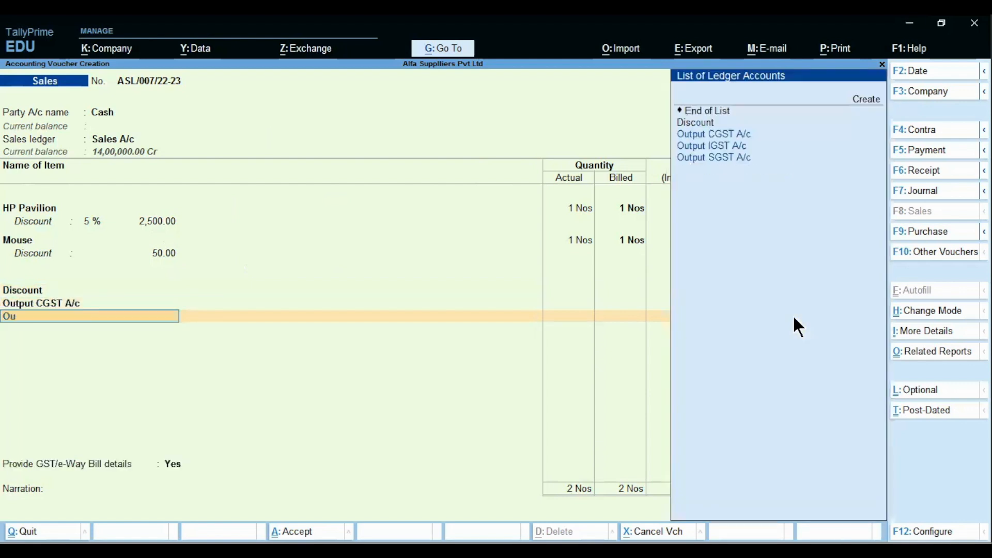
pyautogui.press('Down')
pyautogui.press('Down')
pyautogui.press('Return')
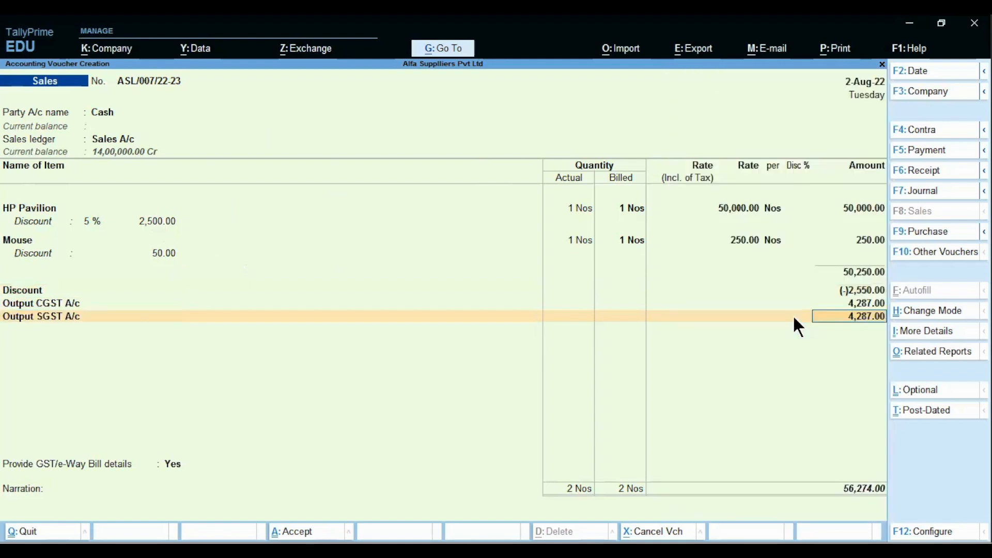
# Step: Open the GST - Tax Analysis report in detailed view with Alt+F5
pyautogui.click(931, 356)
pyautogui.click(416, 139)
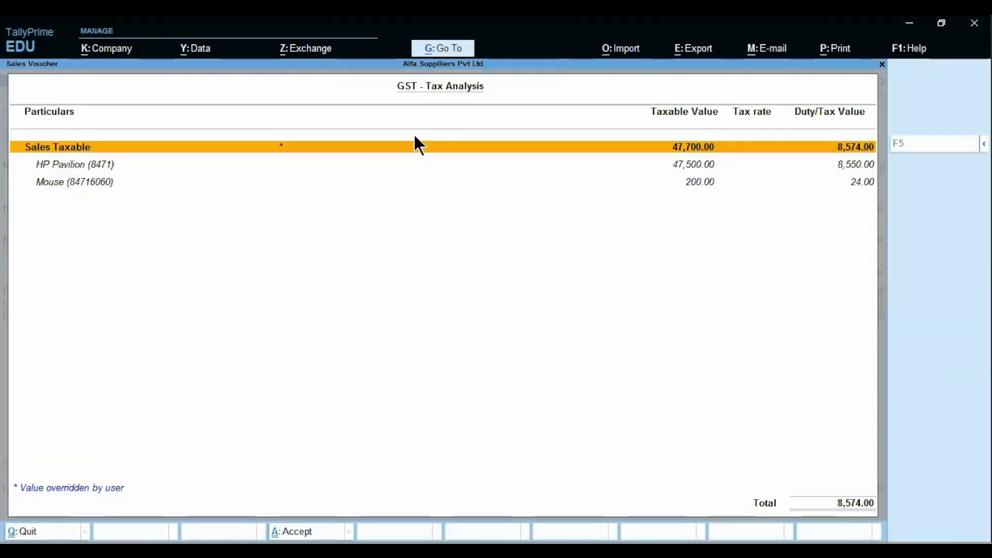
pyautogui.hotkey('alt', 'F5')
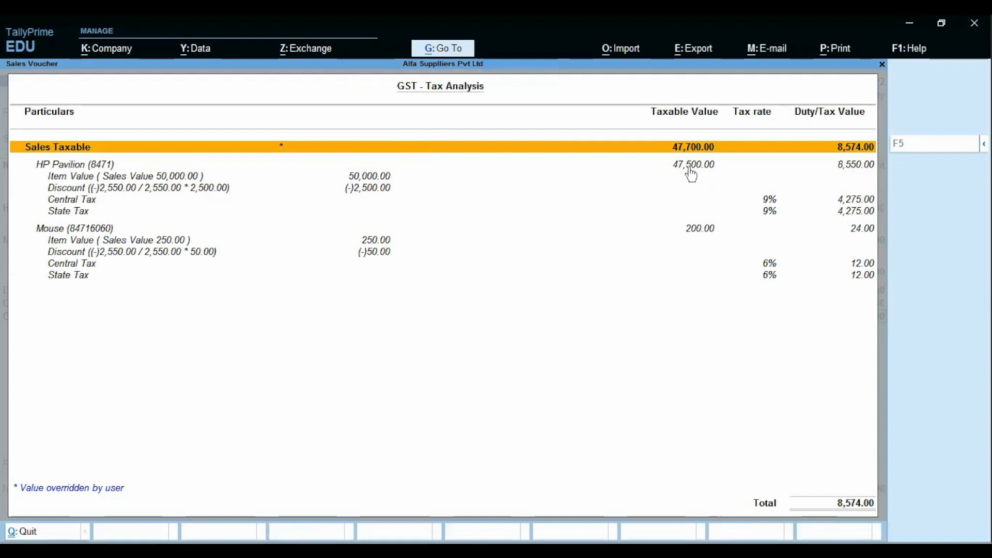
# Step: Review the Mouse and HP Pavilion value, discount and tax rows: taxable 47,700.00, tax 8,574.00
pyautogui.click(124, 242)
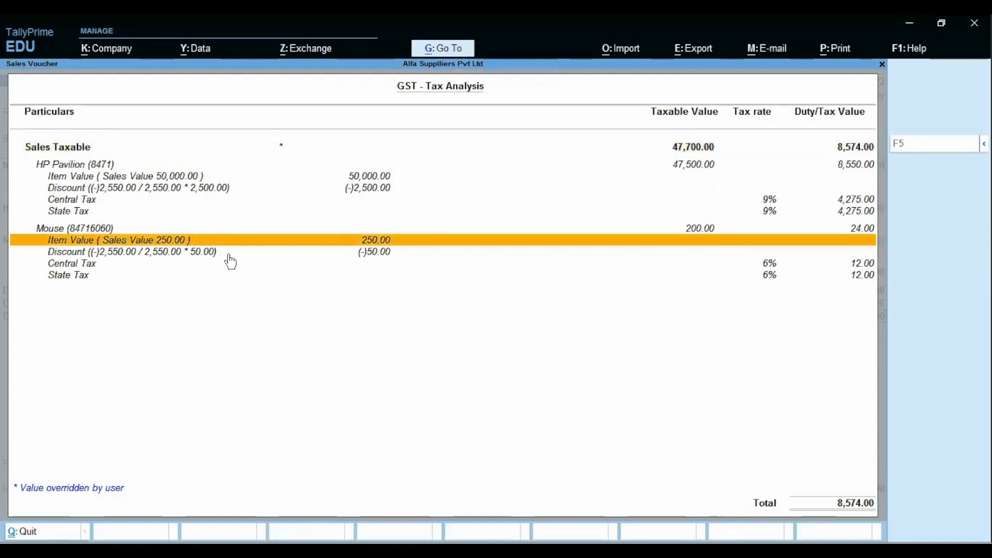
pyautogui.click(373, 251)
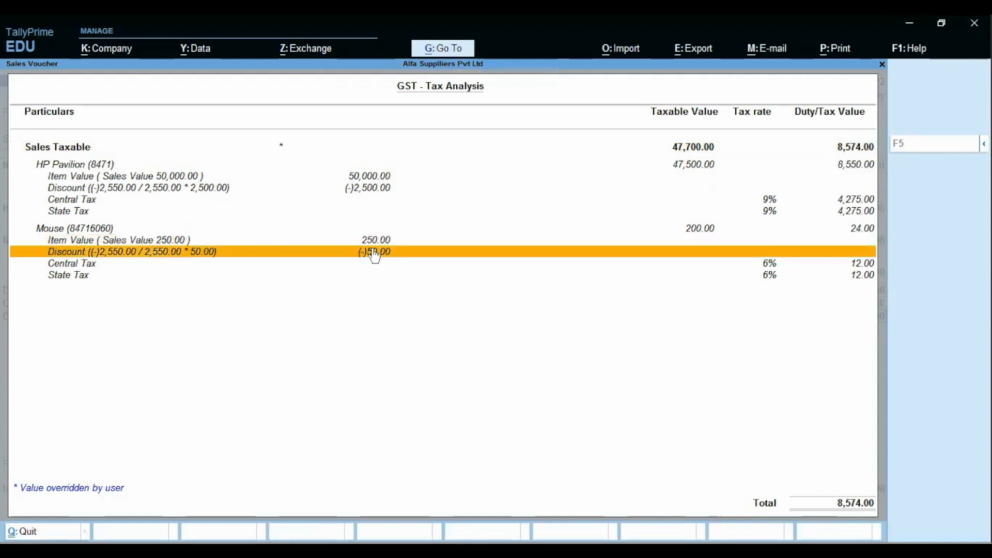
pyautogui.click(691, 231)
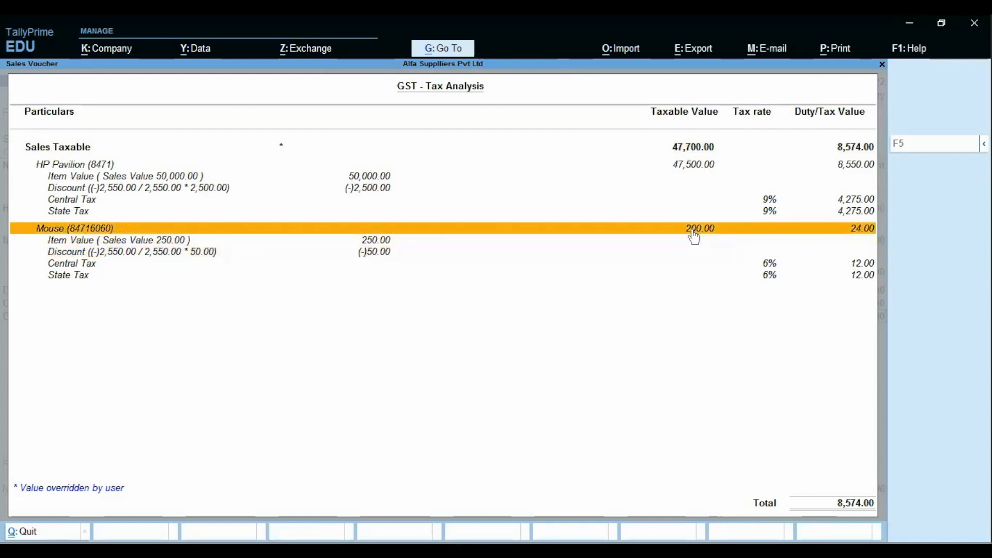
pyautogui.click(682, 167)
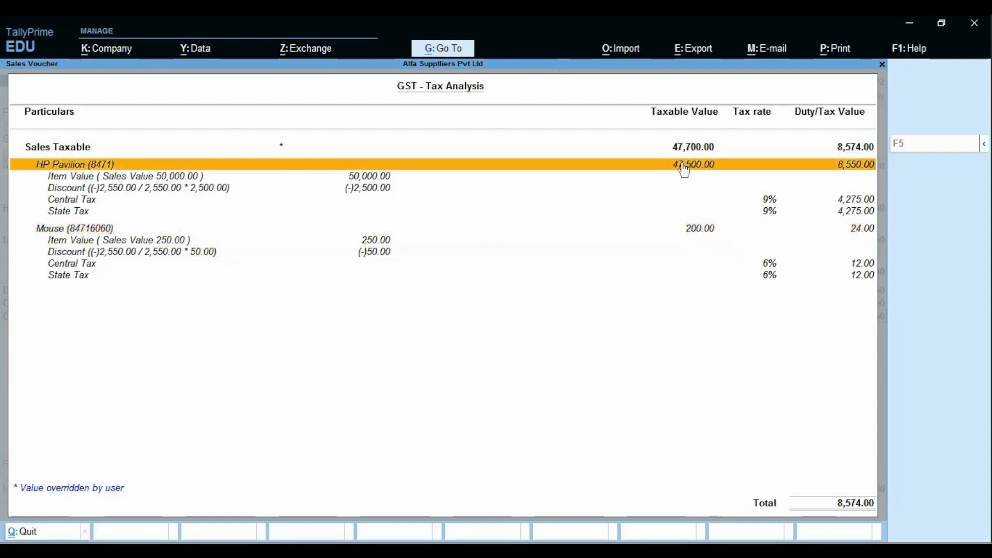
pyautogui.click(692, 229)
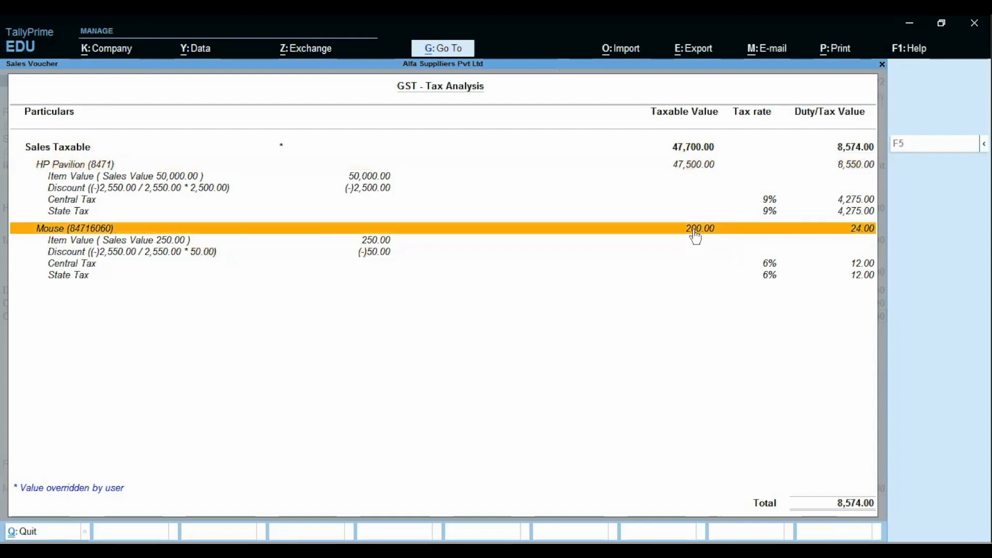
pyautogui.click(689, 151)
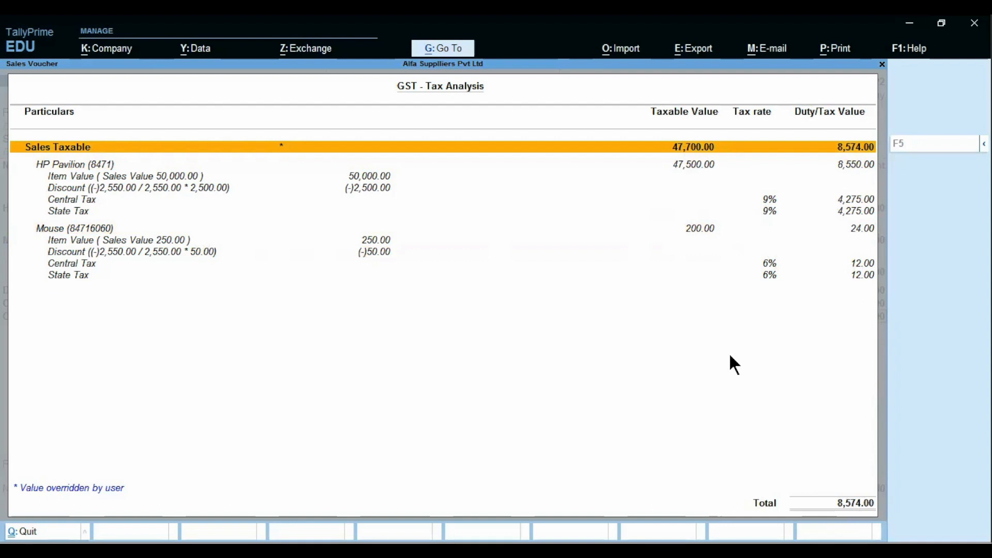
# Step: Close the report, save the 56,274.00 voucher without narration, and advance the lesson slide
pyautogui.press('Escape')
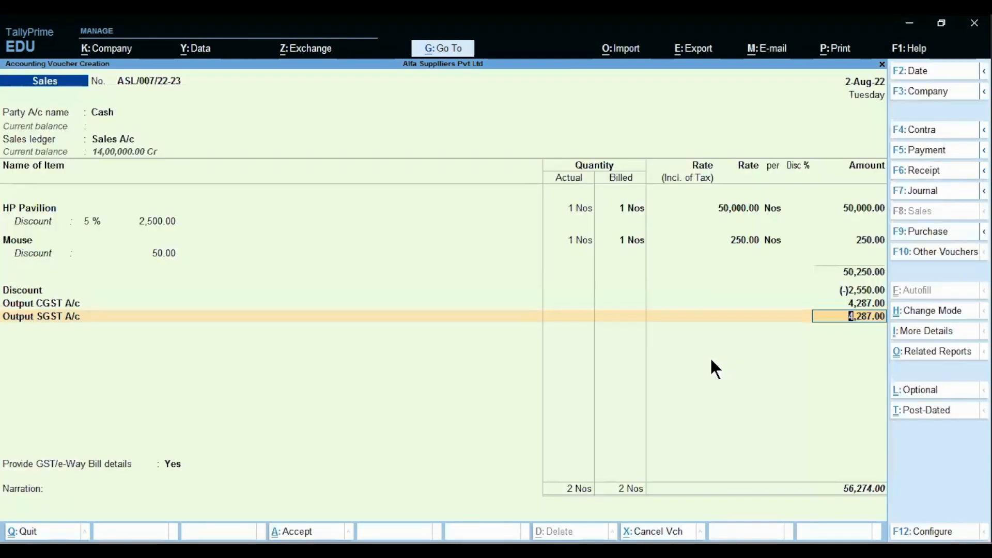
pyautogui.press('Return')
pyautogui.press('Return')
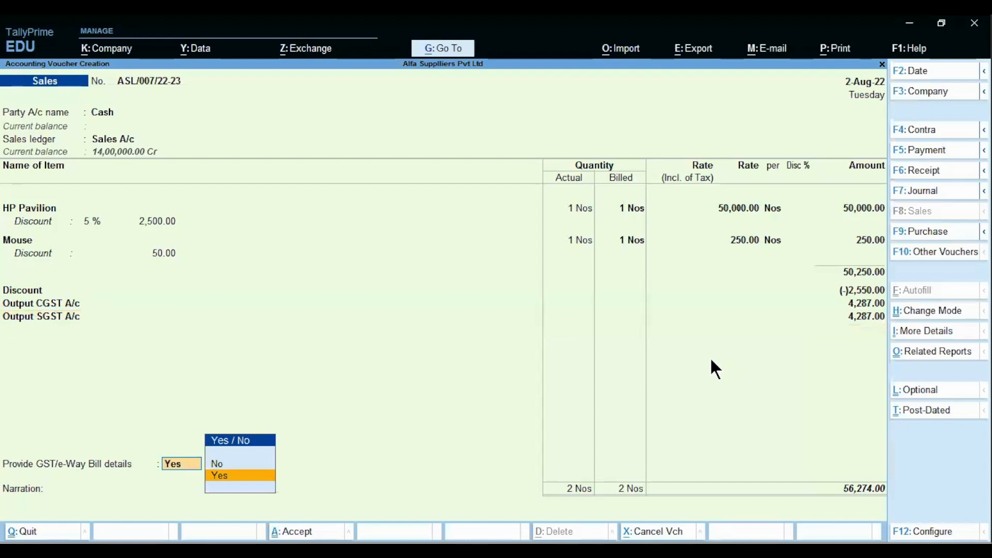
pyautogui.press('Return')
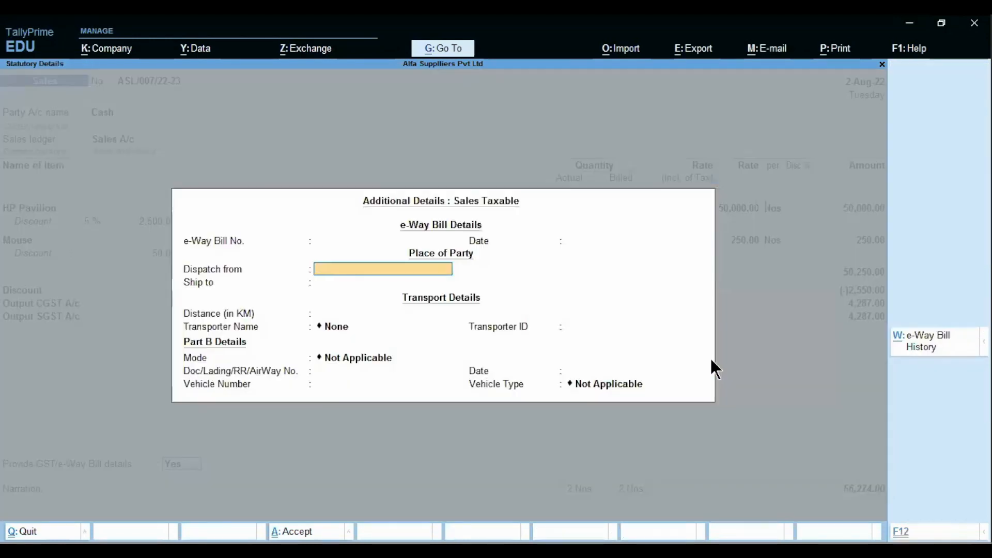
pyautogui.hotkey('ctrl', 'a')
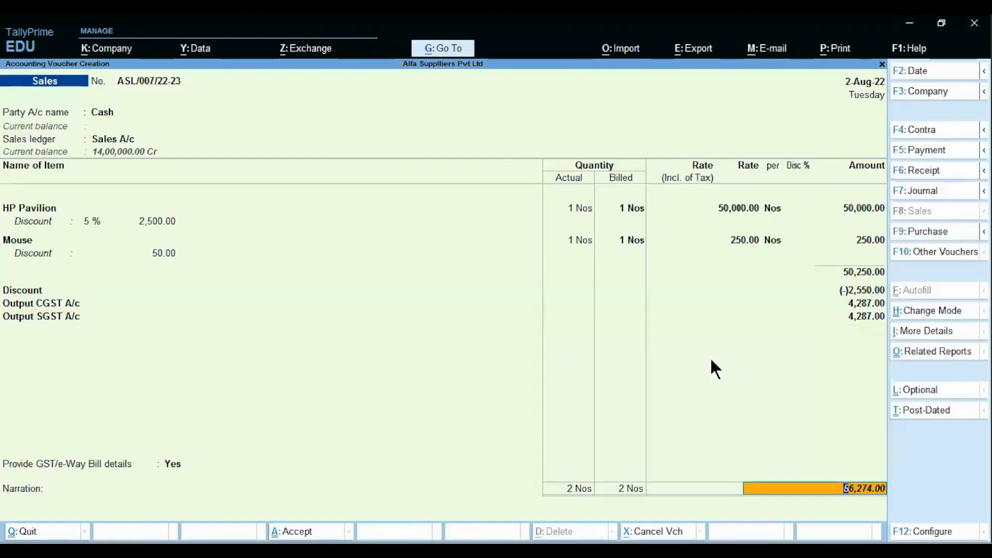
pyautogui.press('Return')
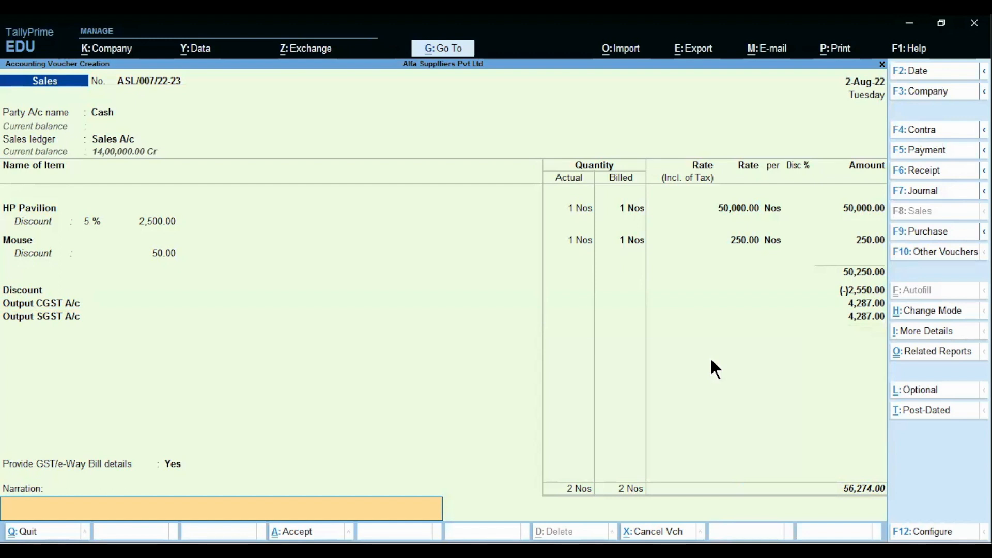
pyautogui.press('Return')
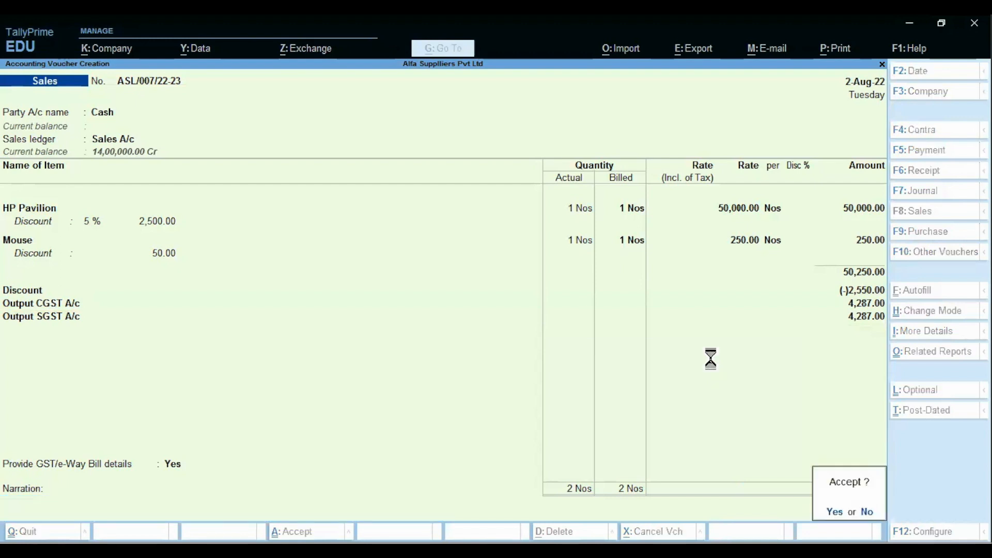
pyautogui.press('Return')
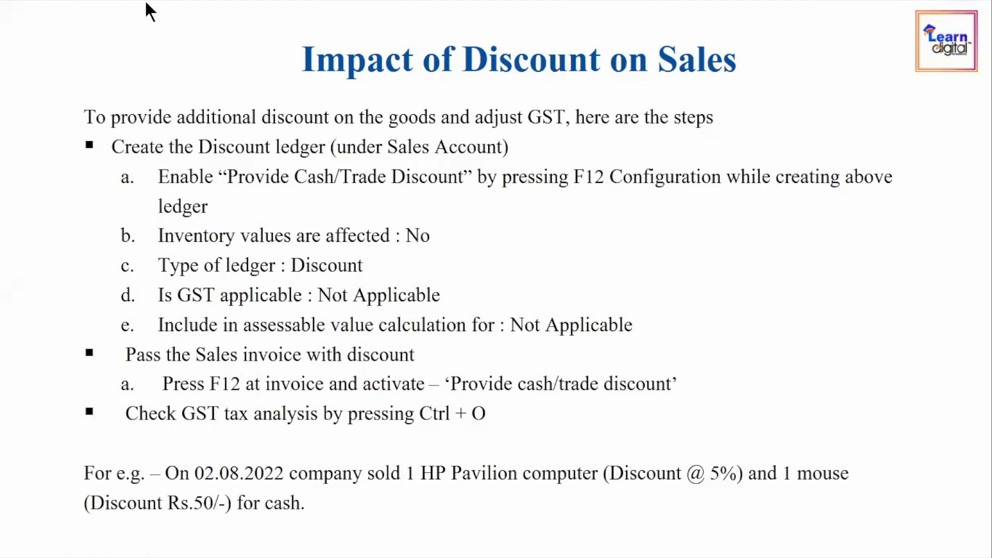
pyautogui.press('Right')
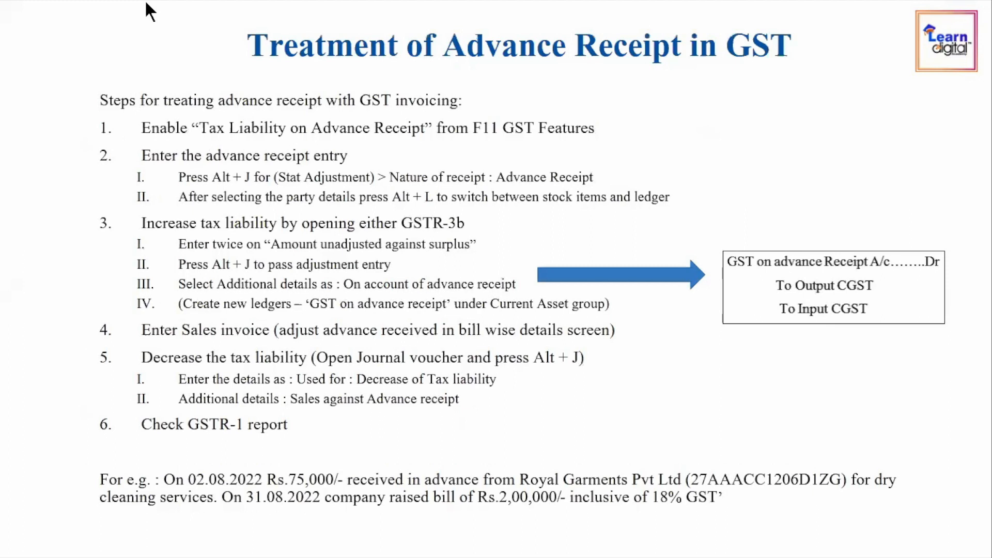
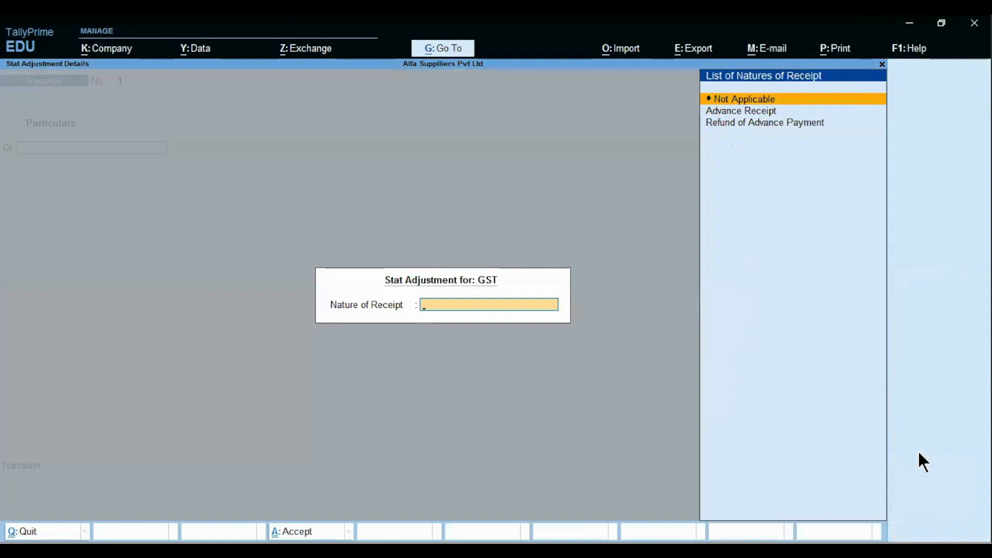
# Step: Set the receipt voucher's nature of receipt to Advance Receipt
pyautogui.press('Down')
pyautogui.press('Down')
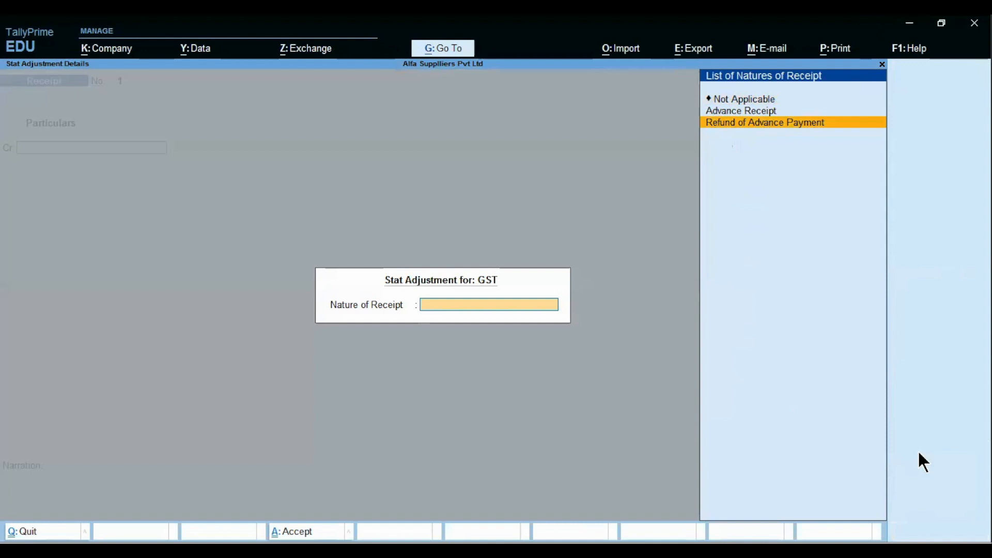
pyautogui.press('Up')
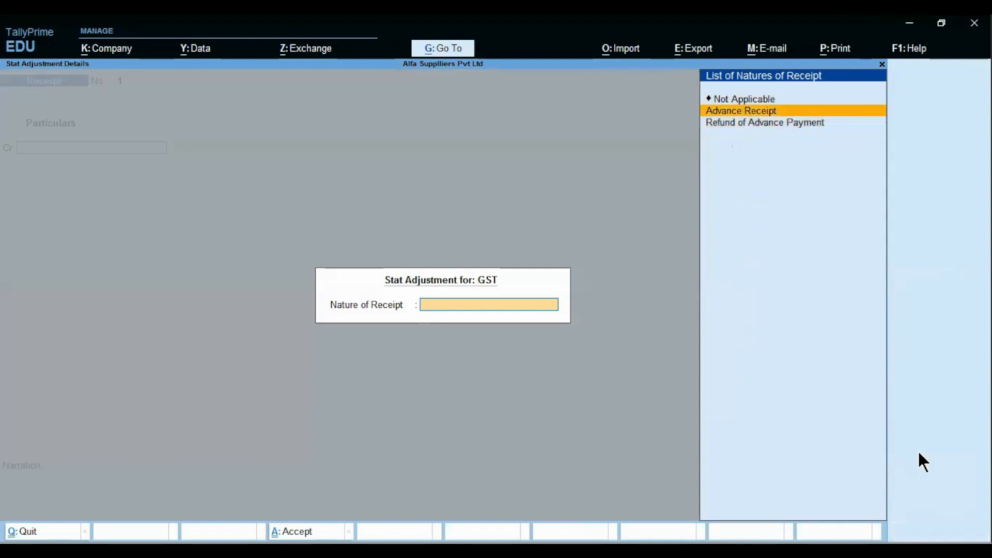
pyautogui.press('Return')
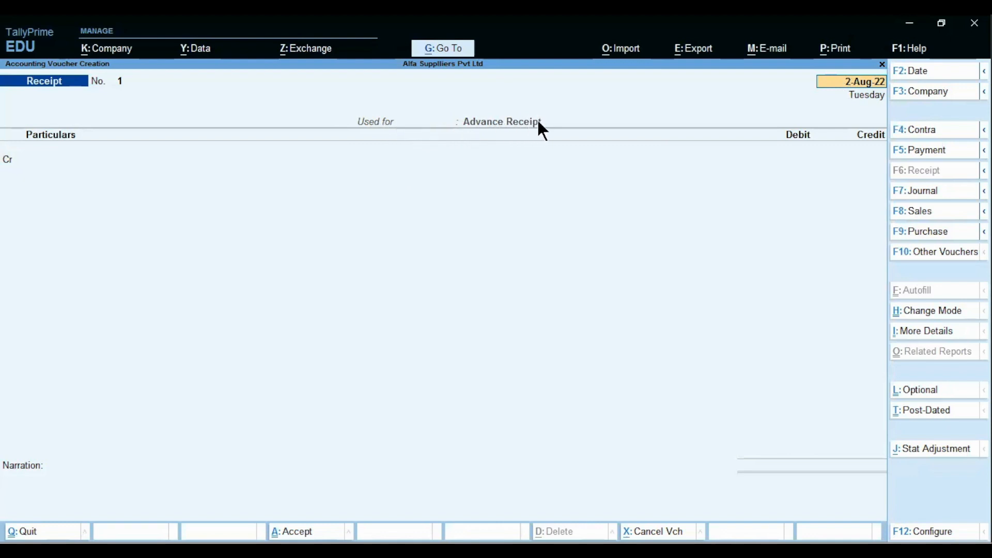
pyautogui.press('Return')
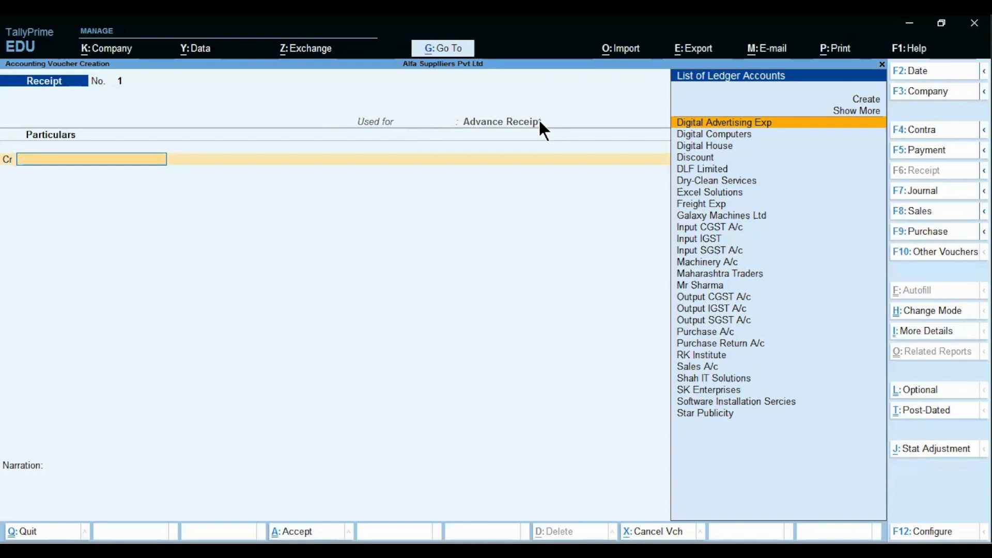
# Step: From the Cr field, start creating a new ledger for the paying party with Alt+C
pyautogui.press('alt')
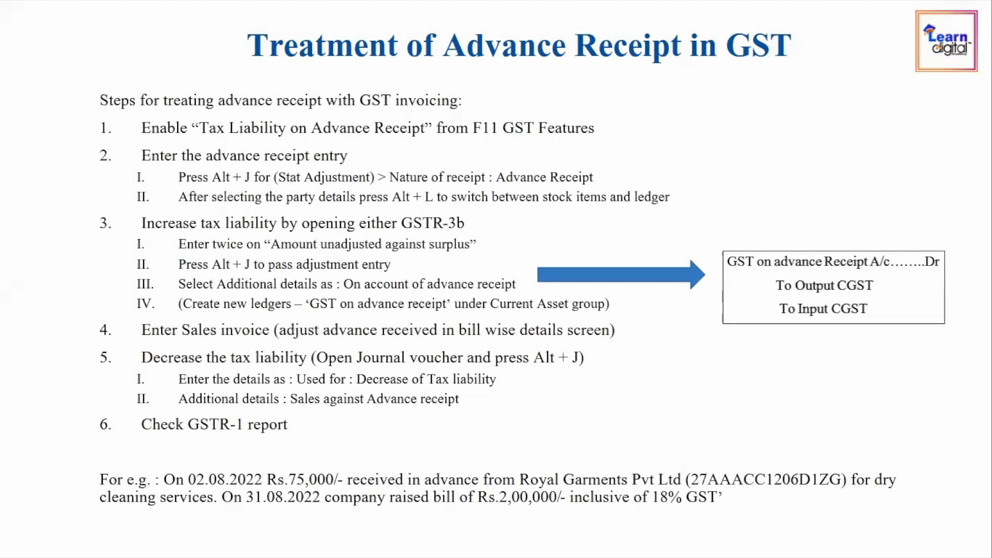
pyautogui.hotkey('alt', 'Tab')
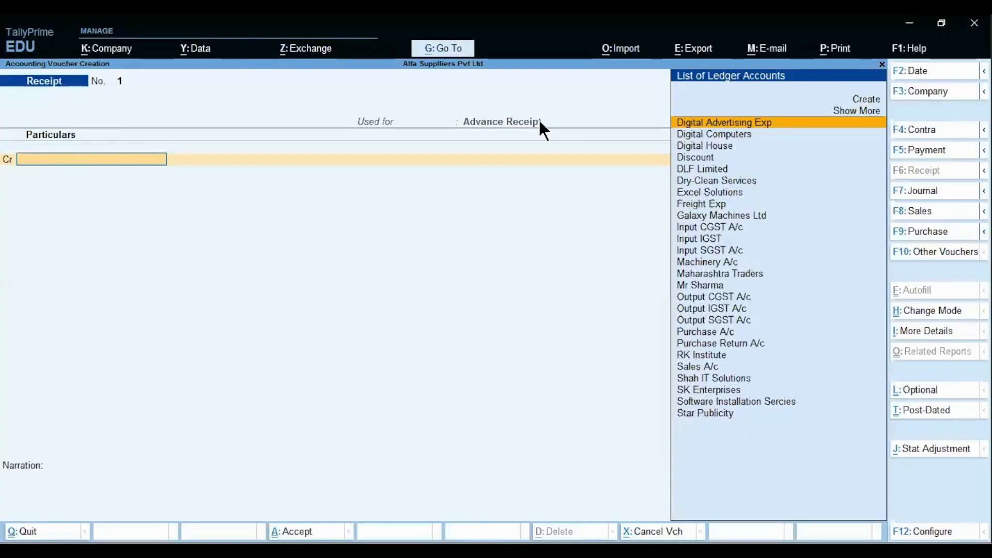
pyautogui.write('R')
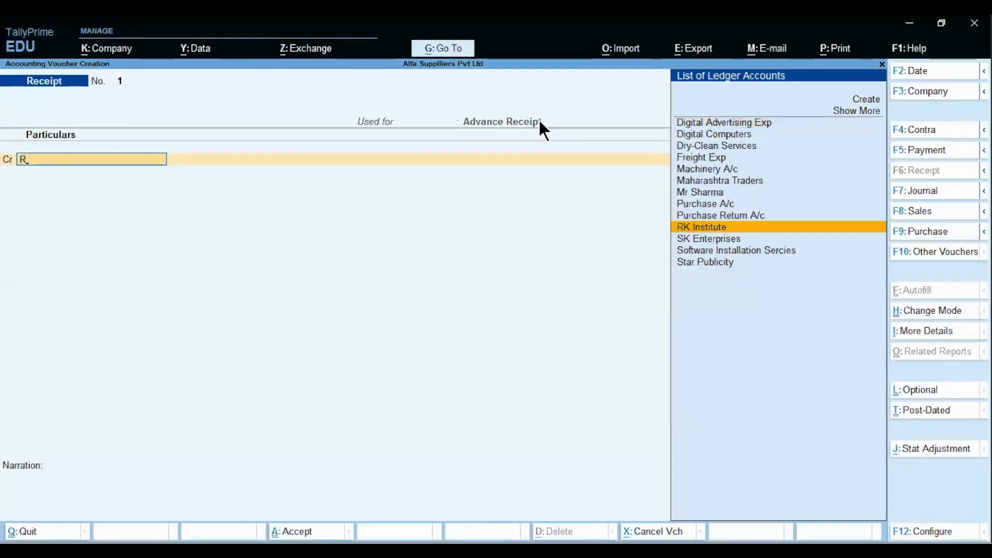
pyautogui.hotkey('alt', 'c')
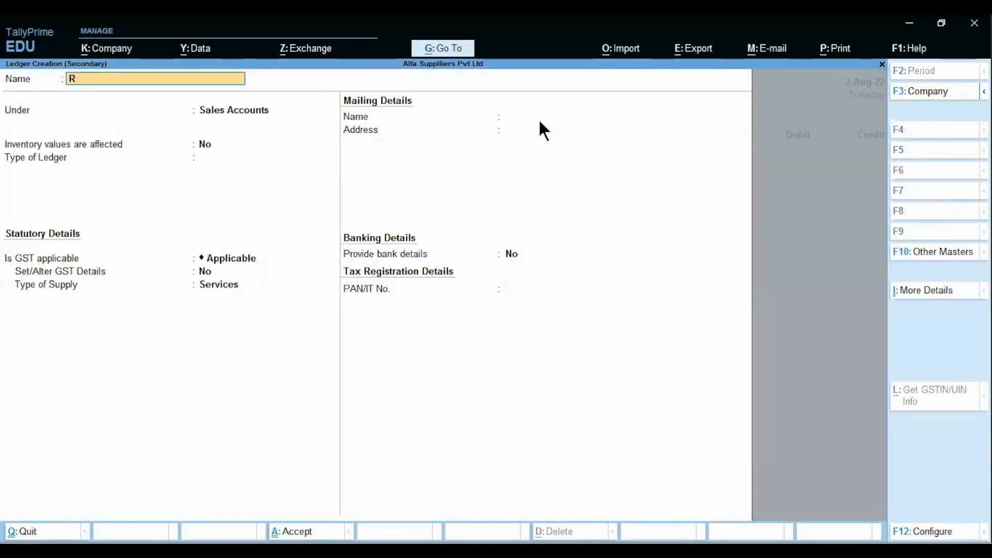
# Step: Name the ledger 'Royal Garnents P Ltd' under Sundry Debtors, Maharashtra state, Regular registration
pyautogui.write('oyal Garneb')
pyautogui.press('BackSpace')
pyautogui.write('nts P Ltd')
pyautogui.press('Return')
pyautogui.write('Deb')
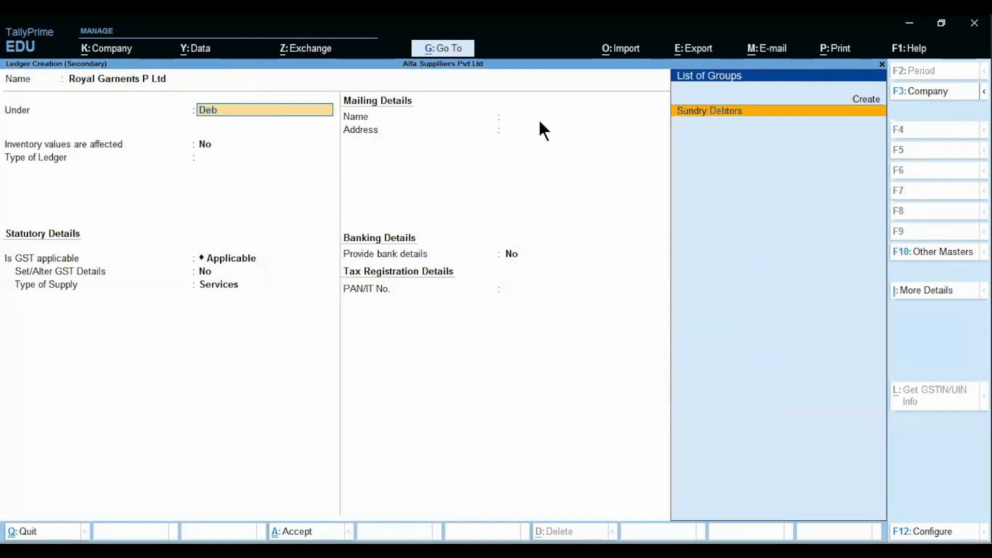
pyautogui.press('Return')
pyautogui.press('Return')
pyautogui.press('Return')
pyautogui.press('Return')
pyautogui.press('Return')
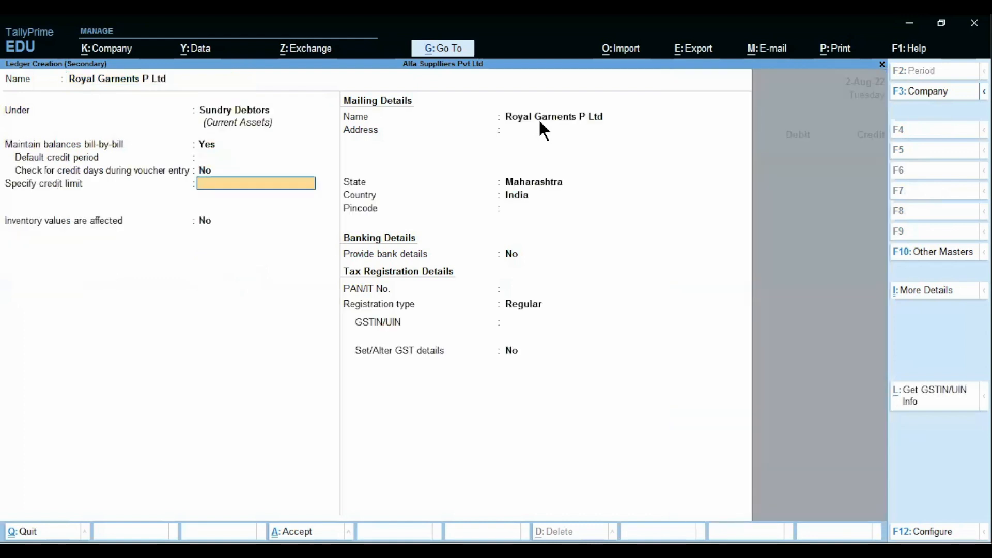
pyautogui.press('Return')
pyautogui.press('Return')
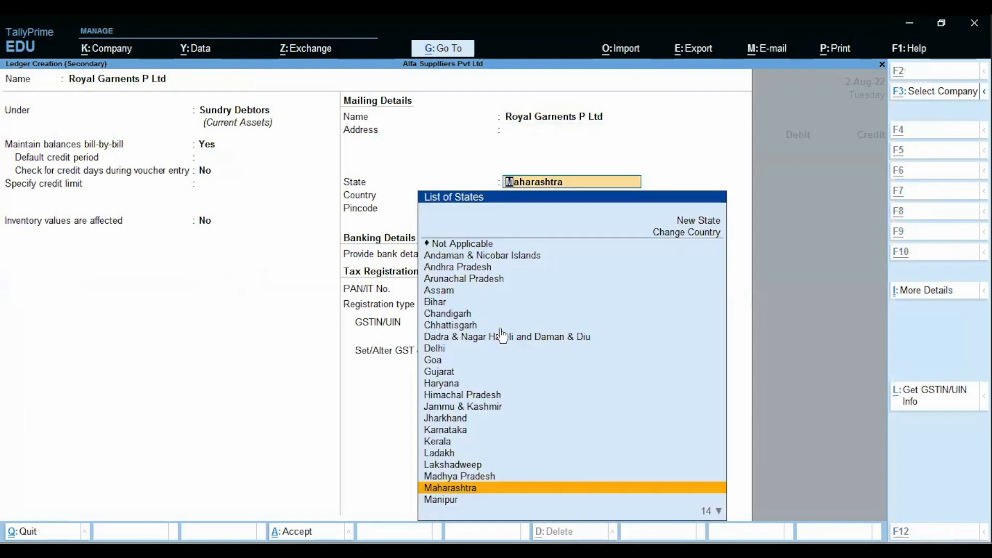
pyautogui.click(697, 482)
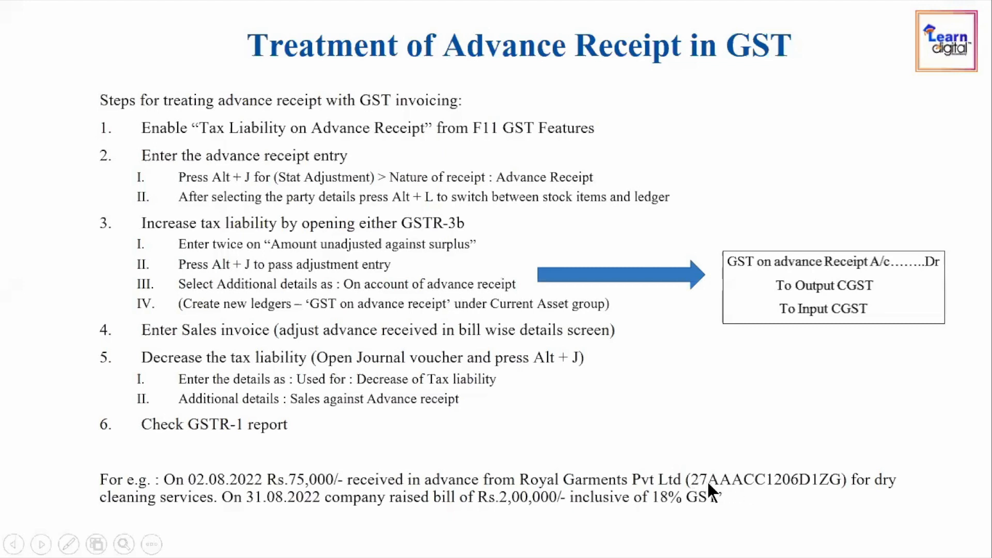
pyautogui.hotkey('alt', 'Tab')
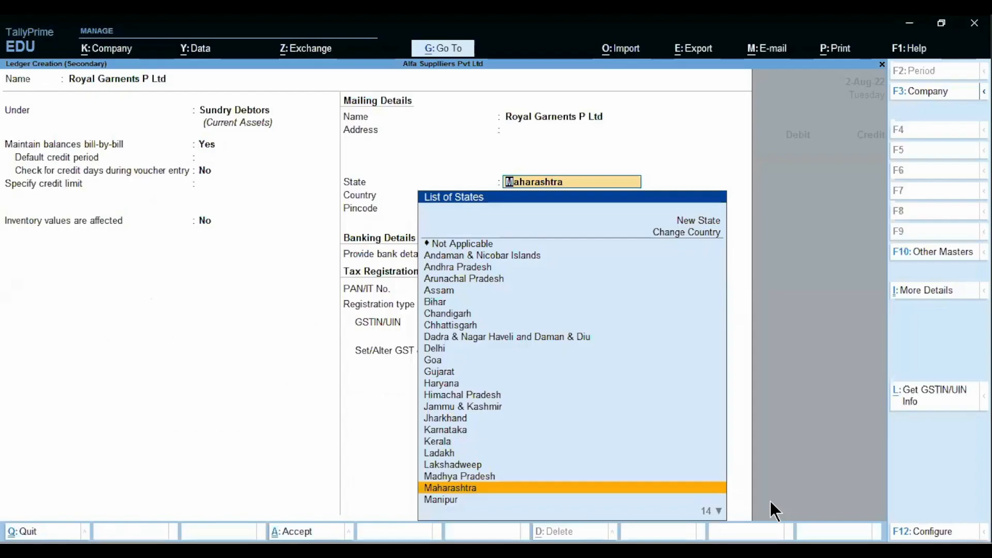
pyautogui.press('Return')
pyautogui.press('Return')
pyautogui.press('Return')
pyautogui.press('Return')
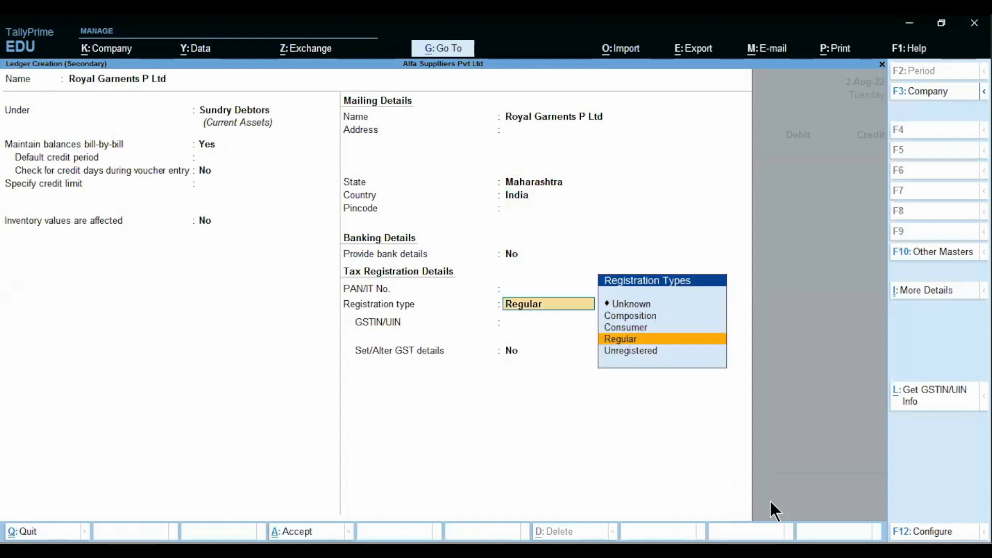
pyautogui.press('Return')
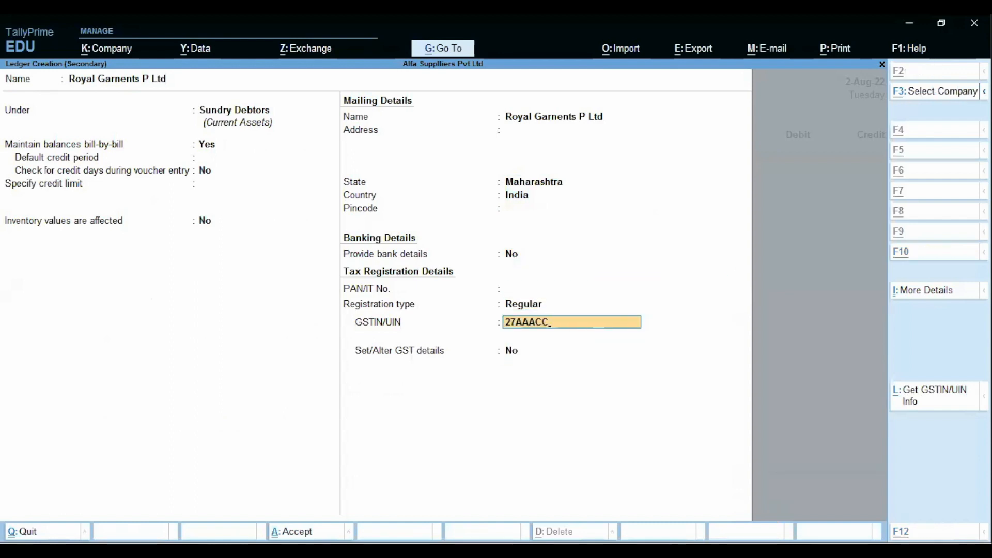
# Step: Enter the party's GSTIN and save the new ledger
pyautogui.hotkey('alt', 'Tab')
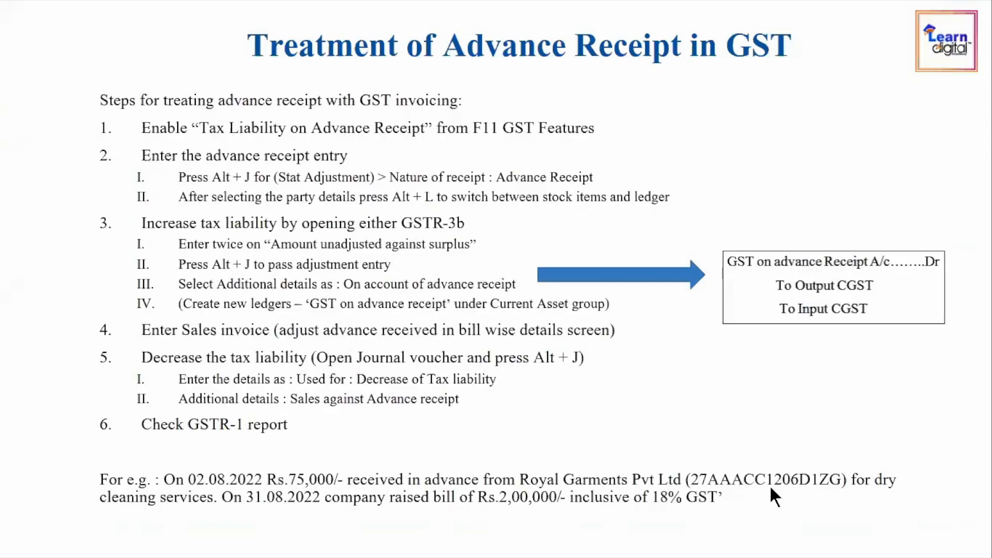
pyautogui.hotkey('alt', 'Tab')
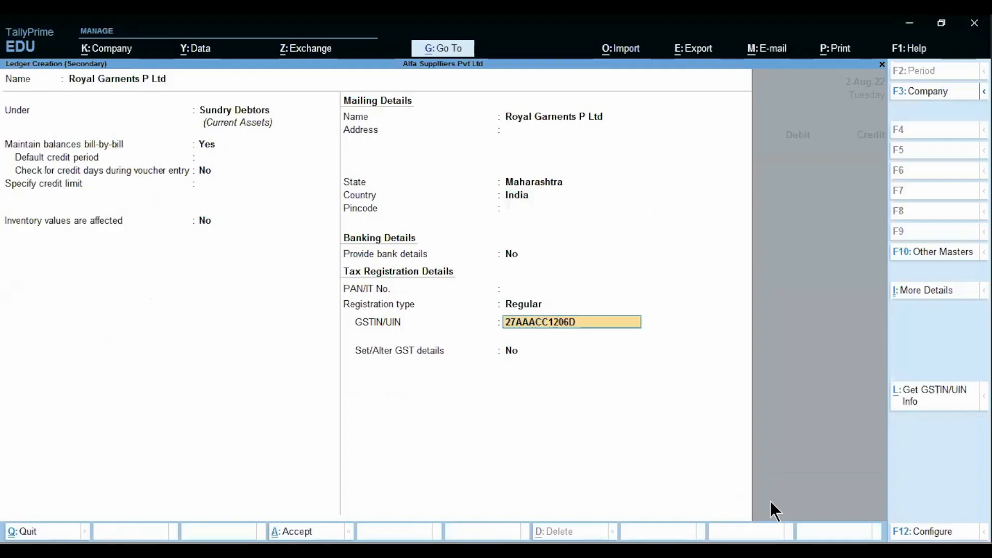
pyautogui.hotkey('alt', 'Tab')
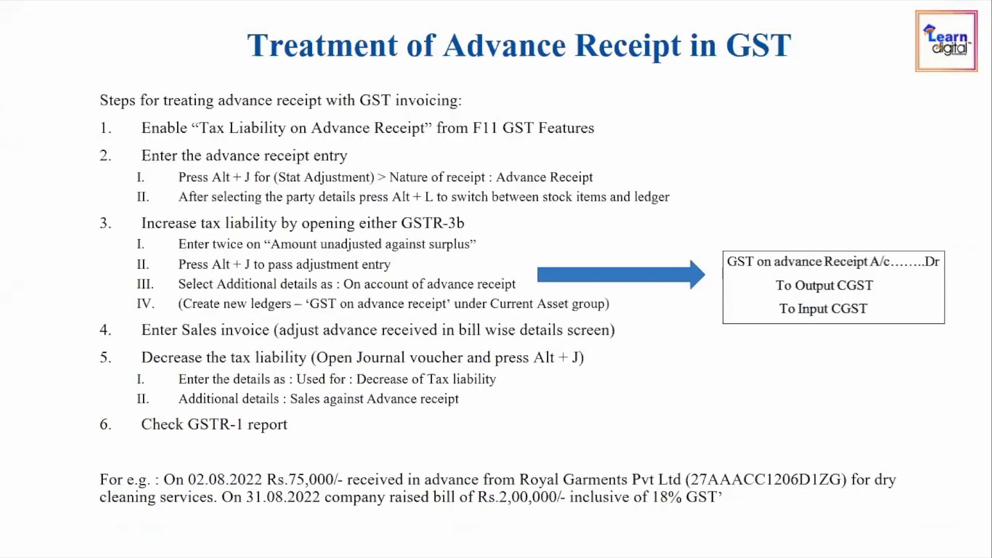
pyautogui.hotkey('alt', 'Tab')
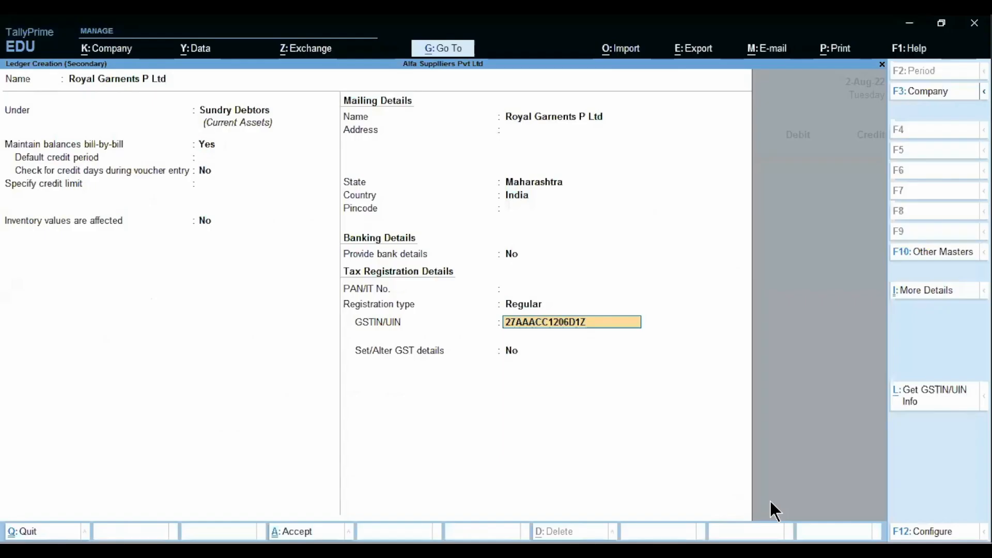
pyautogui.press('Return')
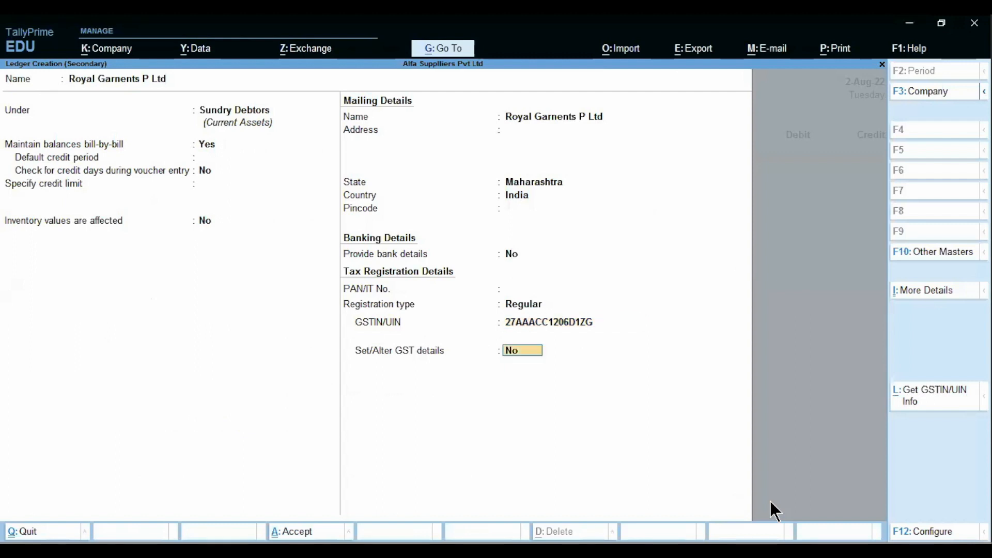
pyautogui.press('Return')
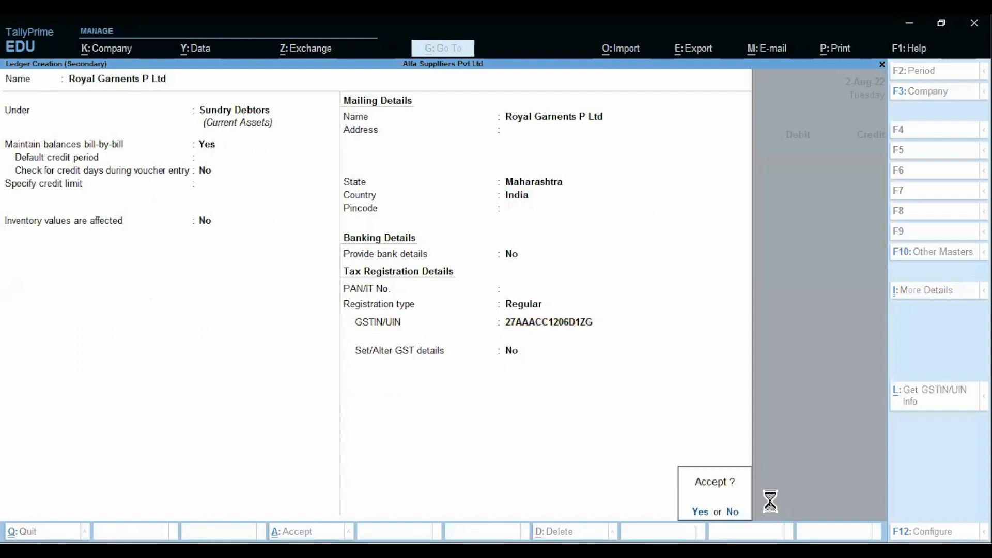
pyautogui.press('Return')
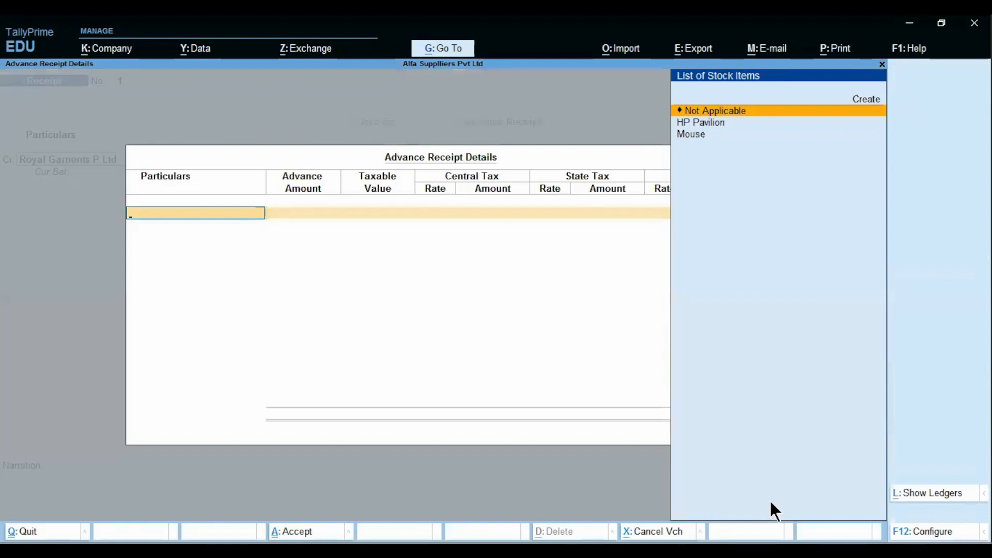
# Step: Accept Royal Garnents P Ltd on the credit line to open its Advance Receipt Details
pyautogui.press('Escape')
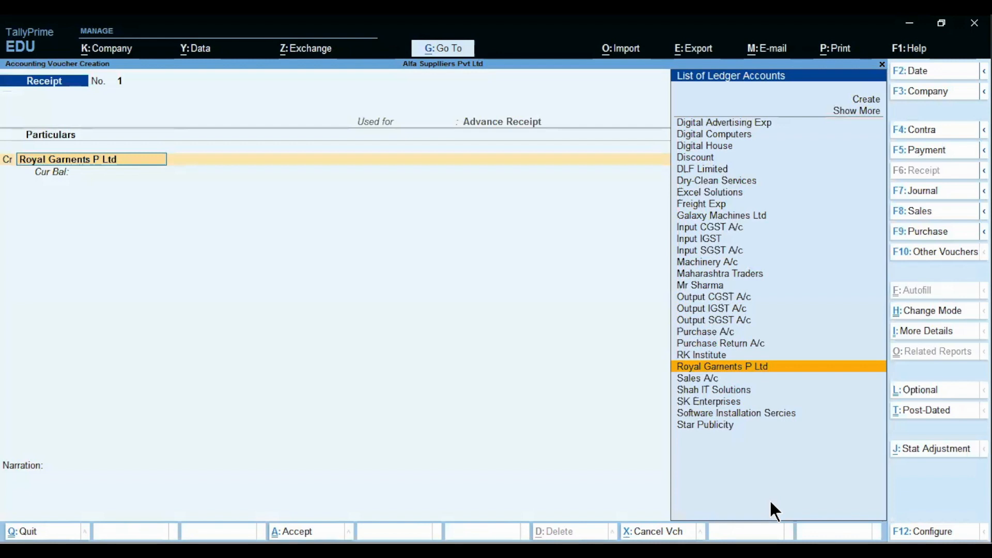
pyautogui.press('Return')
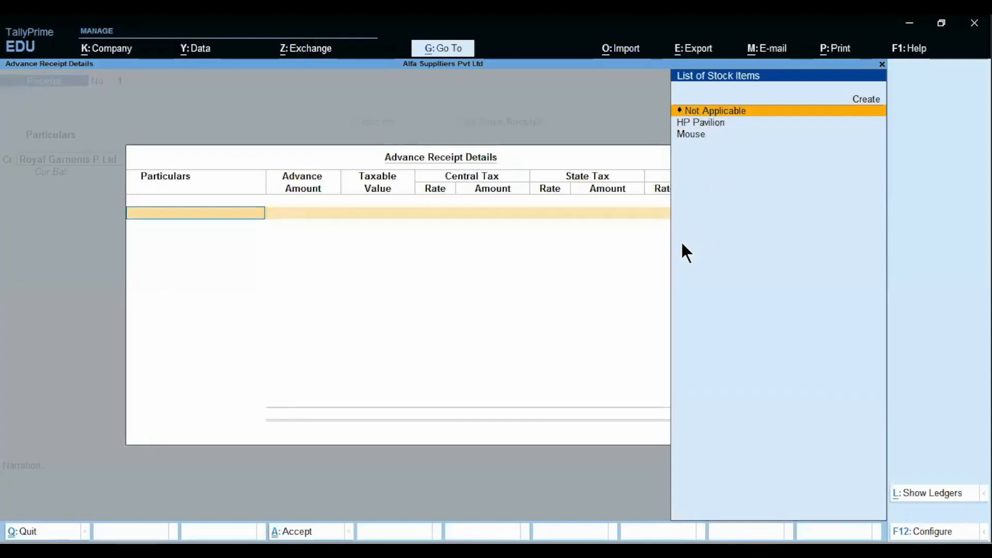
# Step: Select the Dry-Clean Services ledger and enter a 75,000 advance amount
pyautogui.hotkey('ctrl', 'l')
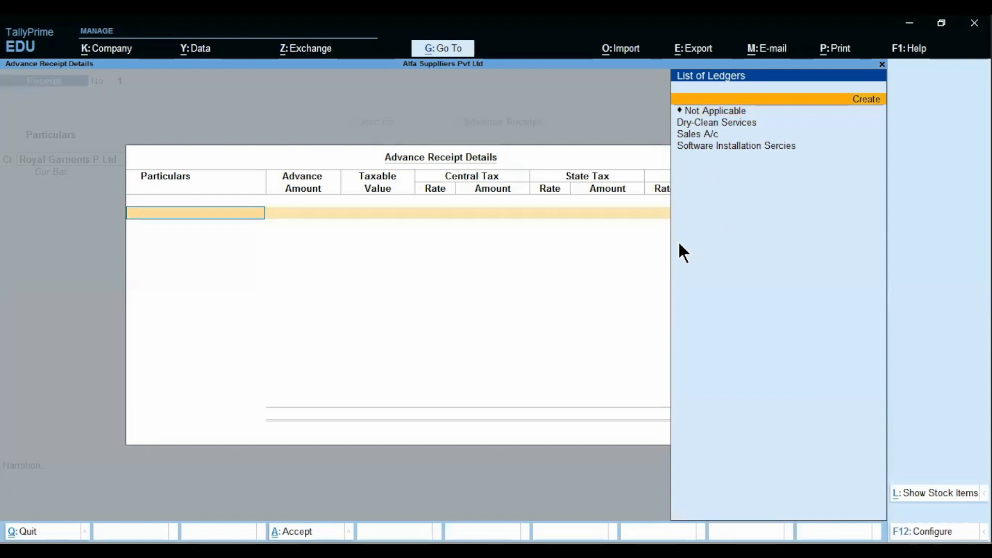
pyautogui.hotkey('alt', 'Tab')
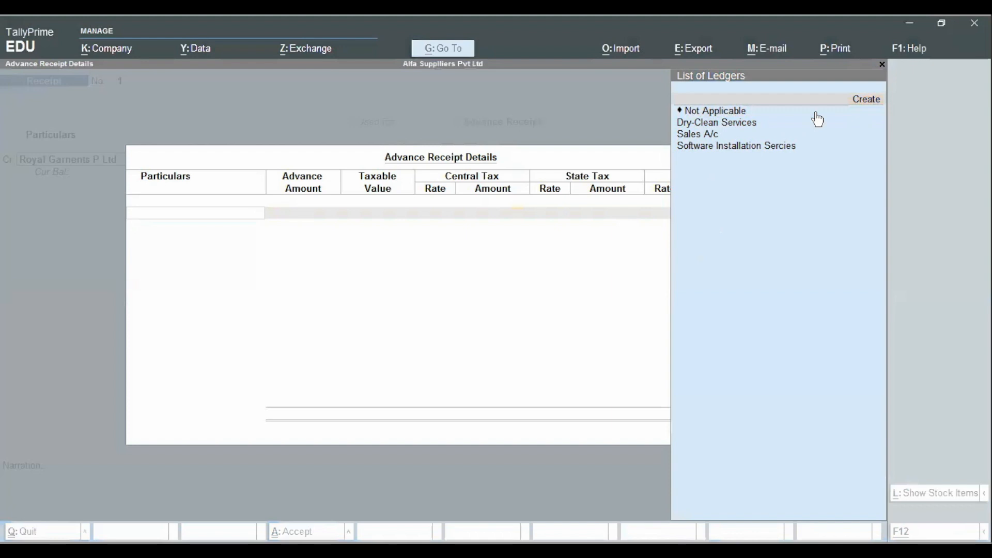
pyautogui.click(615, 245)
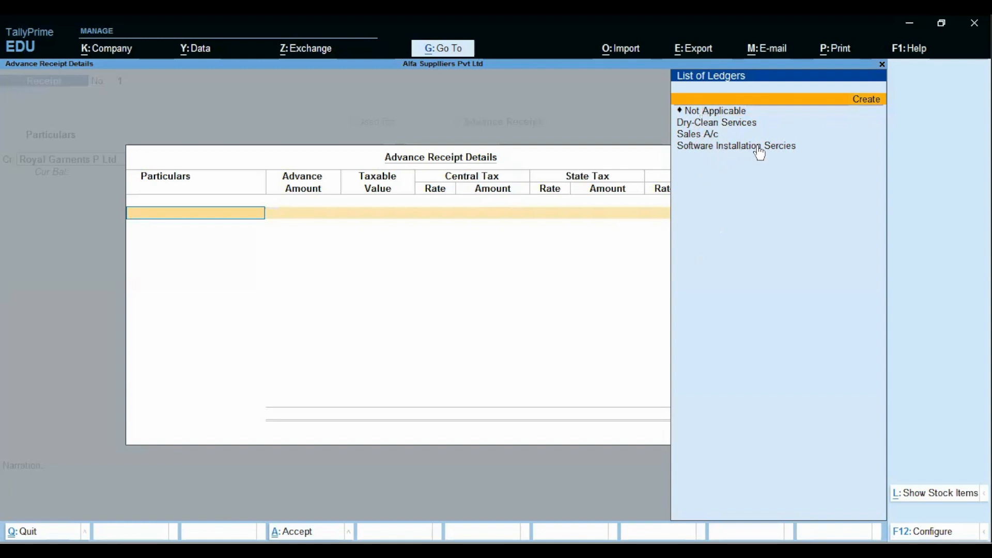
pyautogui.press('Down')
pyautogui.press('Down')
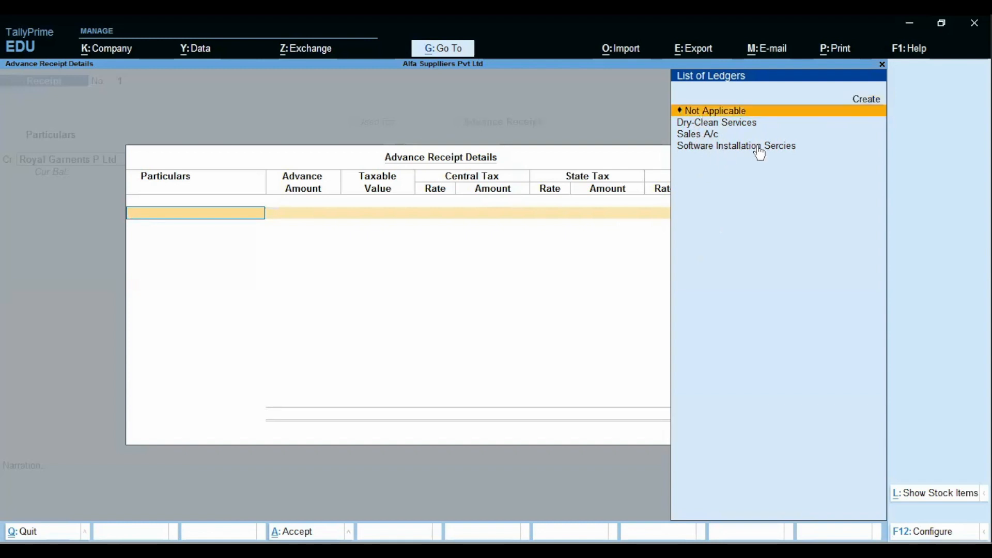
pyautogui.press('Return')
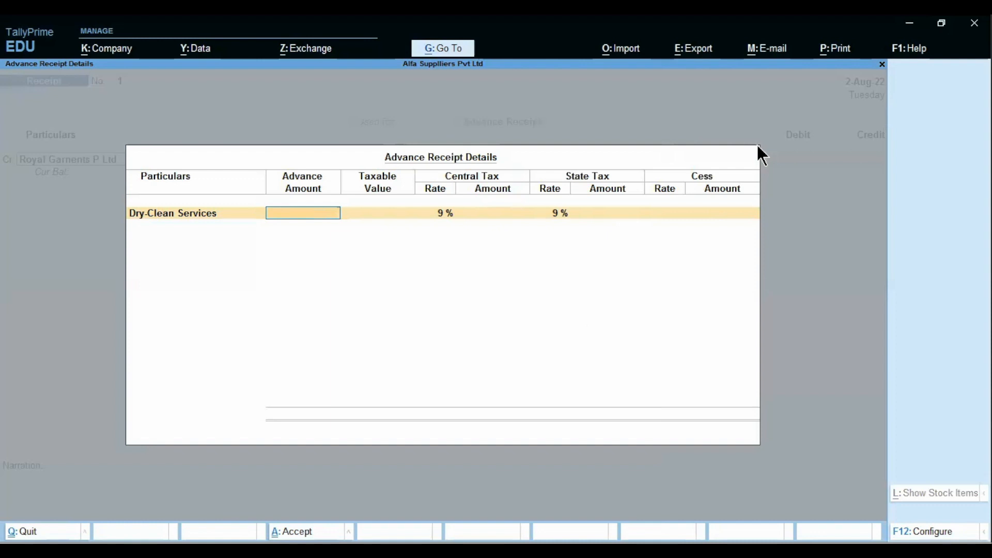
pyautogui.write('75,000')
pyautogui.press('Return')
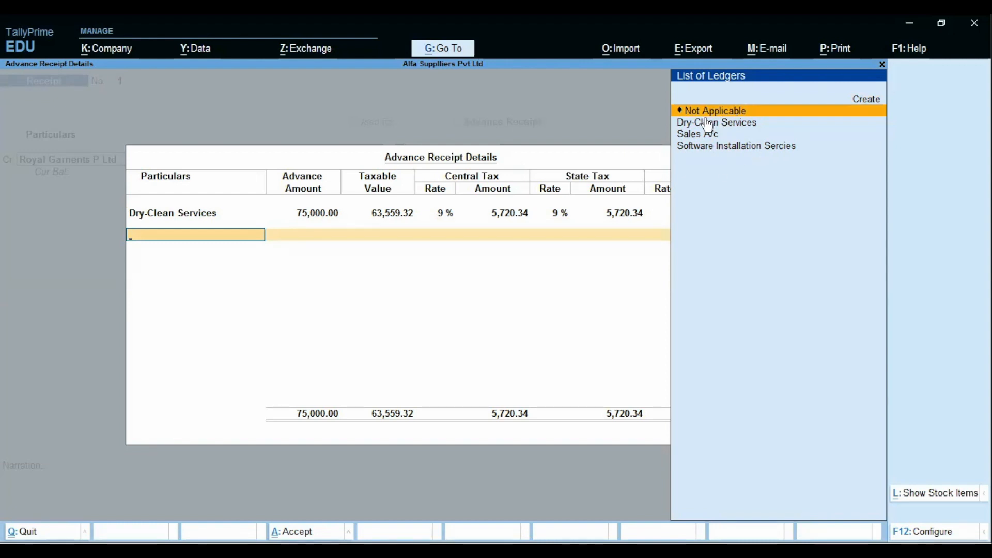
pyautogui.press('Return')
# Step: Reopen the advance details and recheck the Dry-Clean Services 75,000.00 line
pyautogui.press('BackSpace')
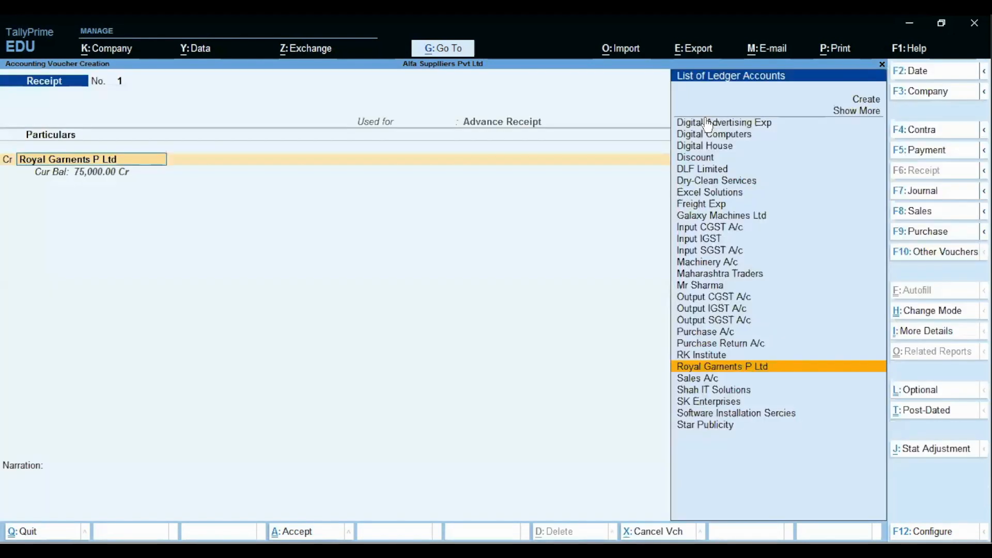
pyautogui.press('Return')
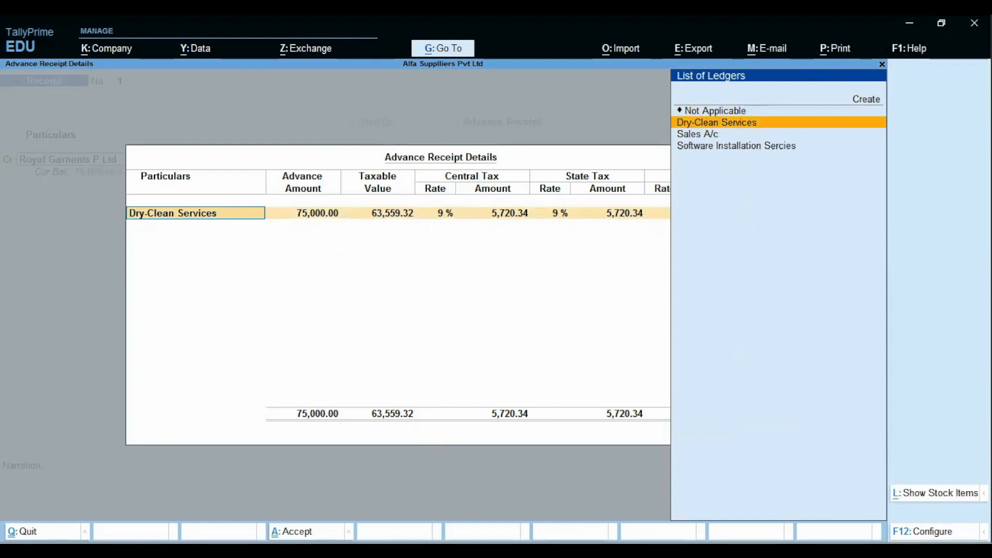
pyautogui.write('d')
pyautogui.press('Return')
pyautogui.press('Return')
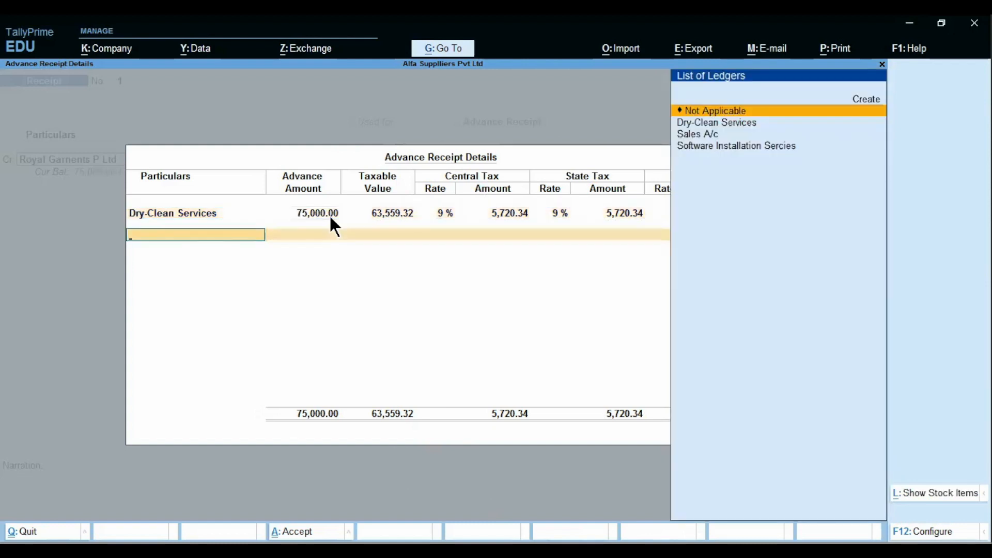
pyautogui.click(329, 215)
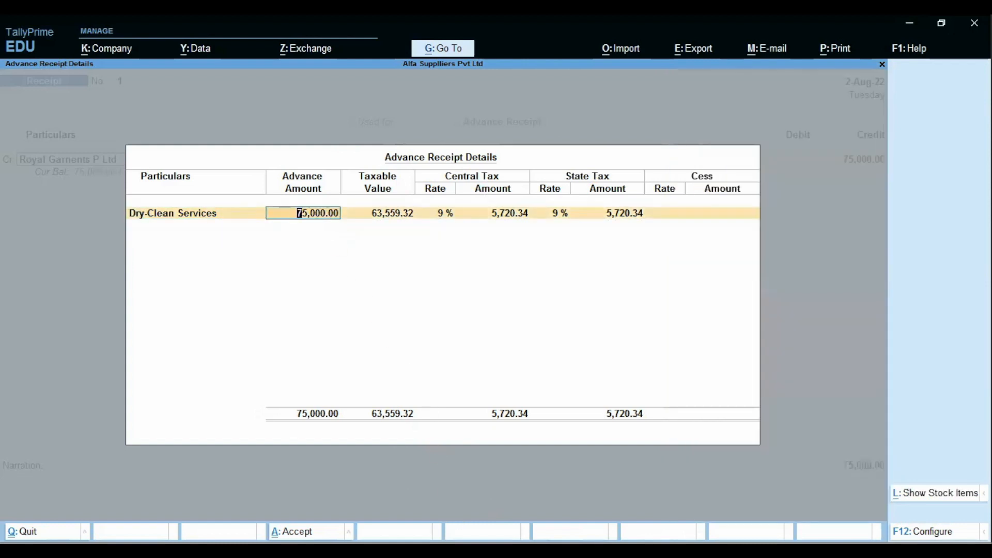
pyautogui.click(478, 550)
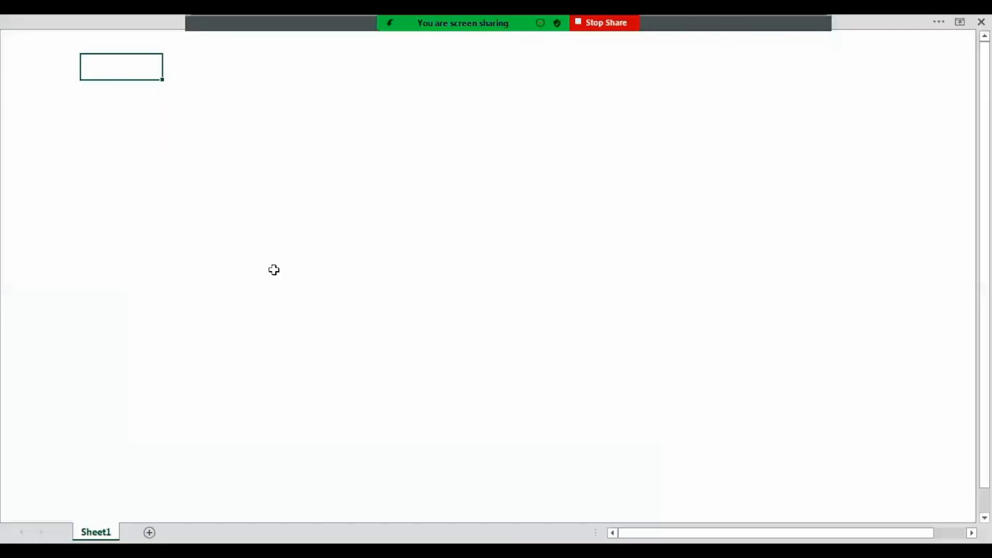
# Step: In Excel, enter an 'adv amt' label with 75000 beside it
pyautogui.write('adv amt')
pyautogui.press('Return')
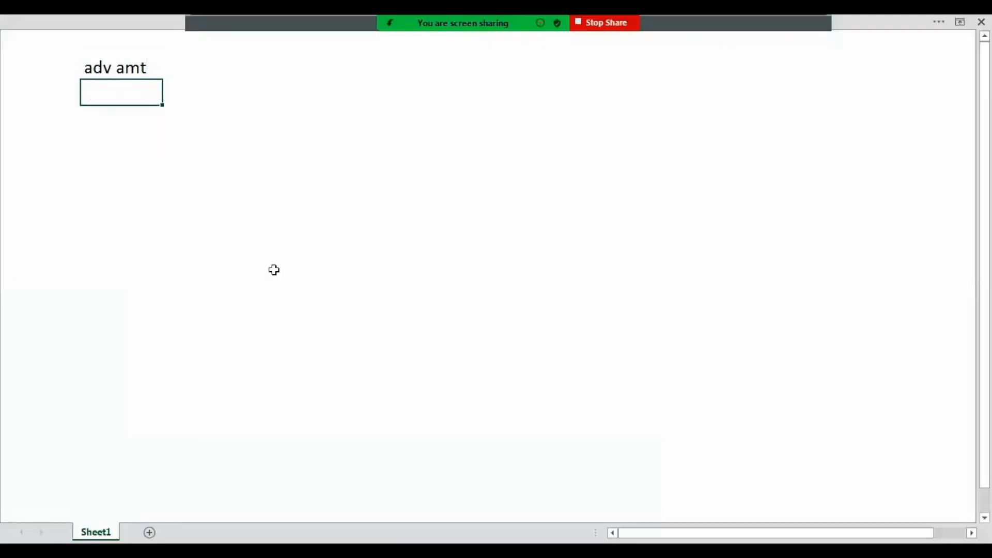
pyautogui.press('Up')
pyautogui.press('Right')
pyautogui.write('75000')
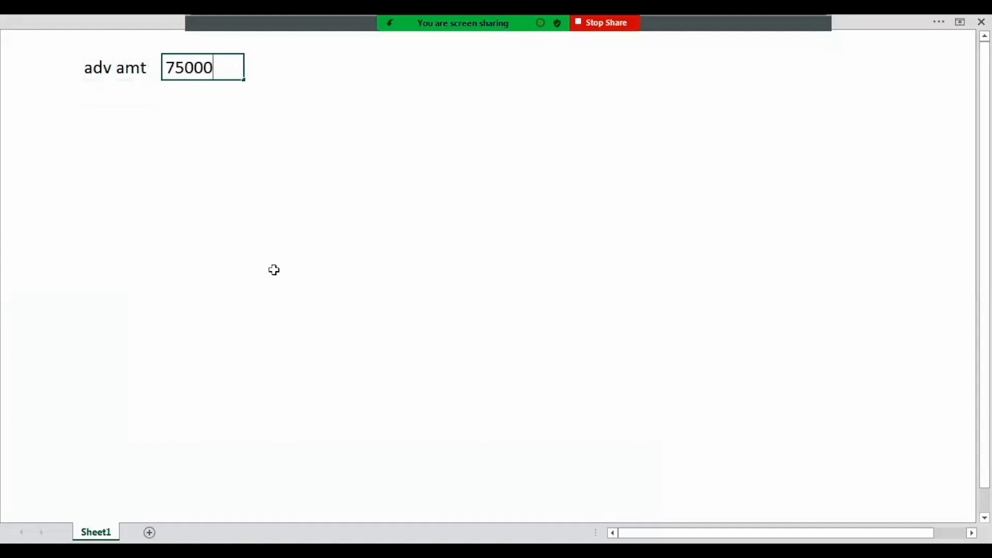
pyautogui.press('Return')
pyautogui.press('Left')
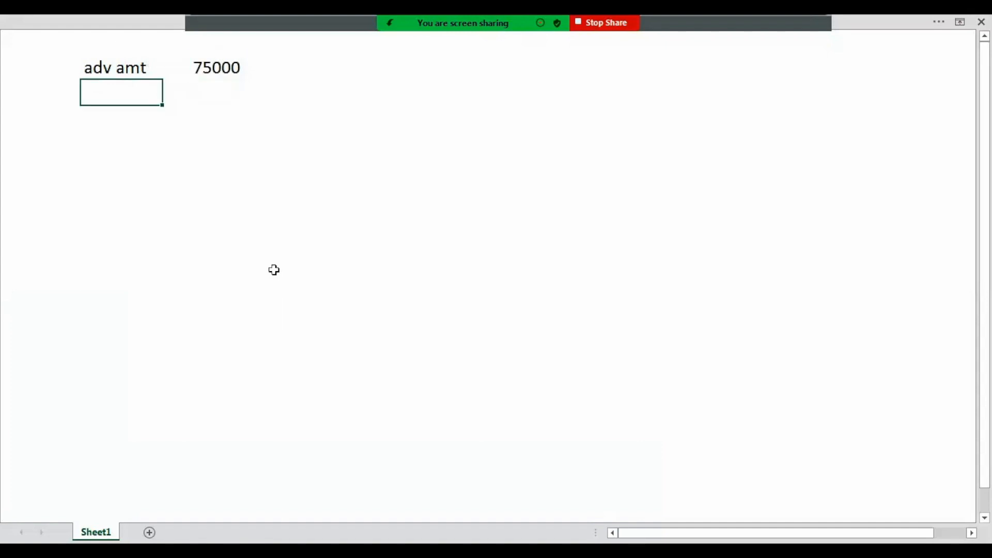
pyautogui.hotkey('alt', 'Tab')
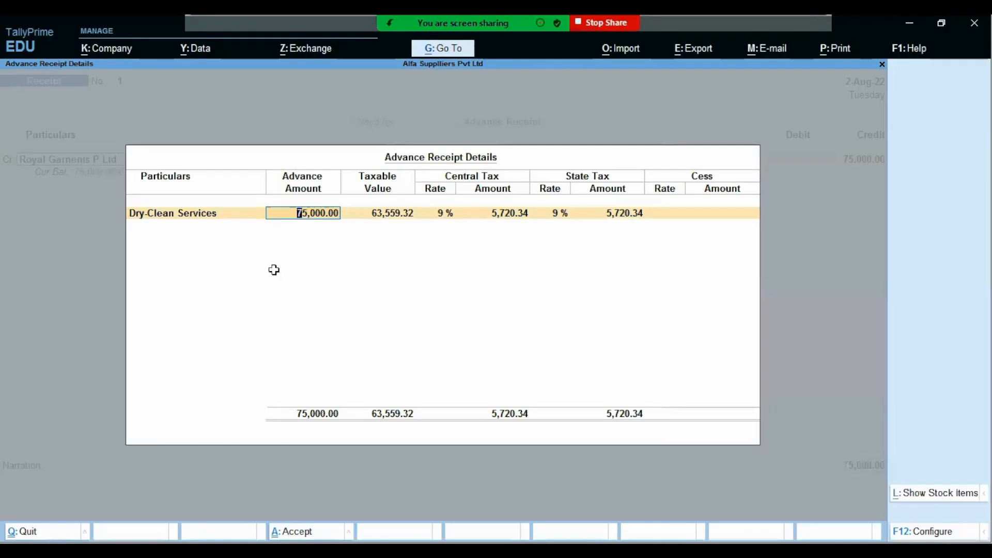
pyautogui.hotkey('alt', 'Tab')
# Step: Add a 'taxable' row with the value 63,559.32 from TallyPrime
pyautogui.write('taxabl')
pyautogui.click(273, 270)
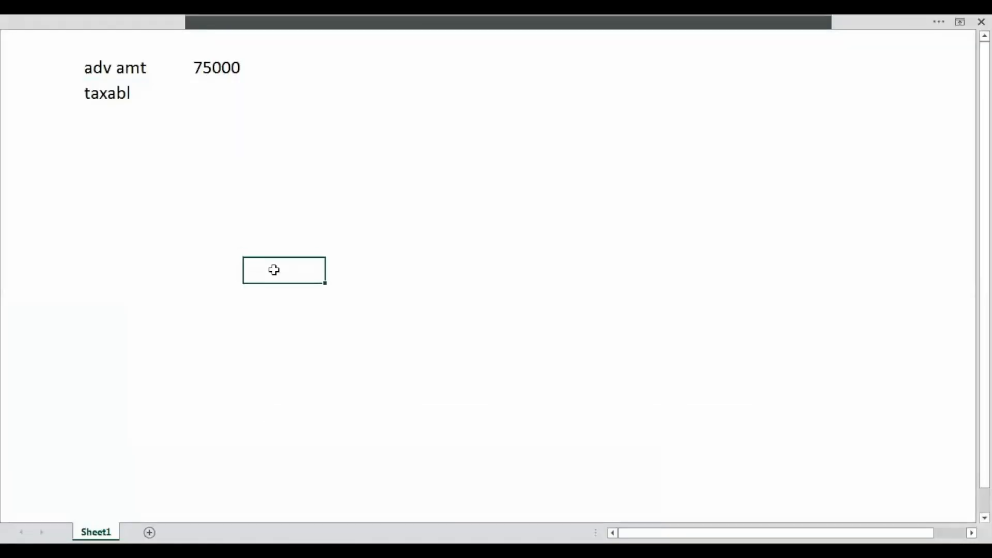
pyautogui.press('Up')
pyautogui.press('Up')
pyautogui.press('Up')
pyautogui.press('Up')
pyautogui.press('Up')
pyautogui.press('Up')
pyautogui.press('Up')
pyautogui.press('Left')
pyautogui.press('Left')
pyautogui.write('taxamb')
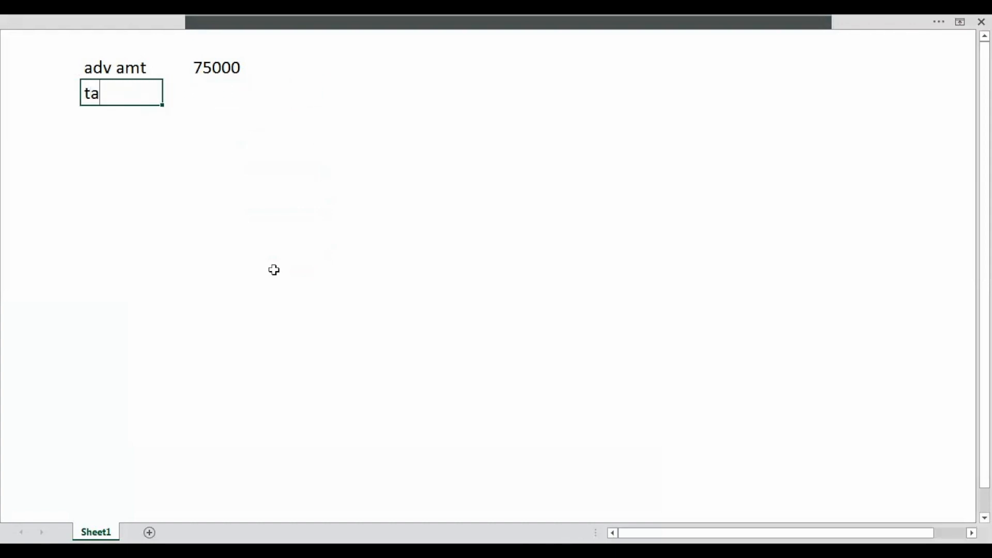
pyautogui.press('BackSpace')
pyautogui.press('BackSpace')
pyautogui.write('ble')
pyautogui.press('Tab')
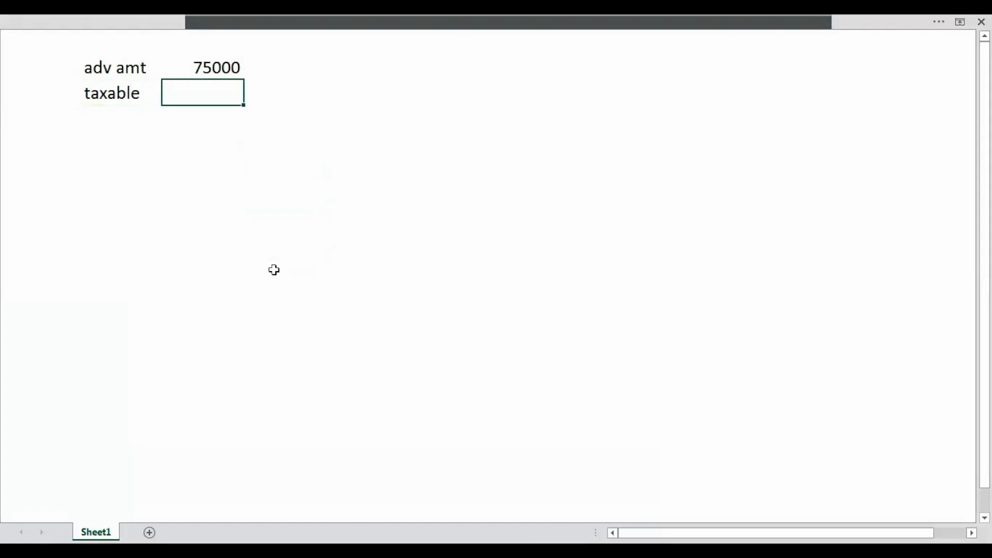
pyautogui.hotkey('alt', 'Tab')
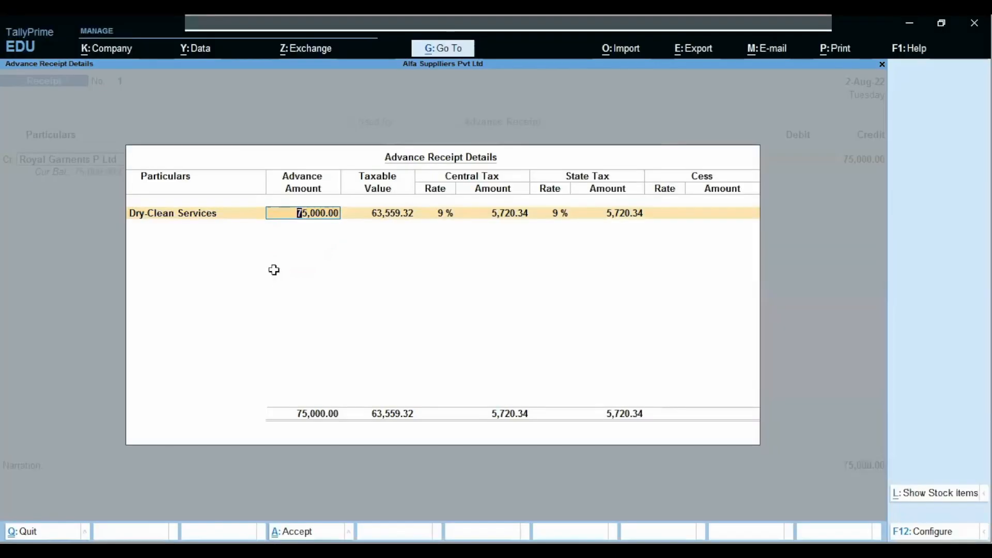
pyautogui.hotkey('alt', 'Tab')
pyautogui.write('63')
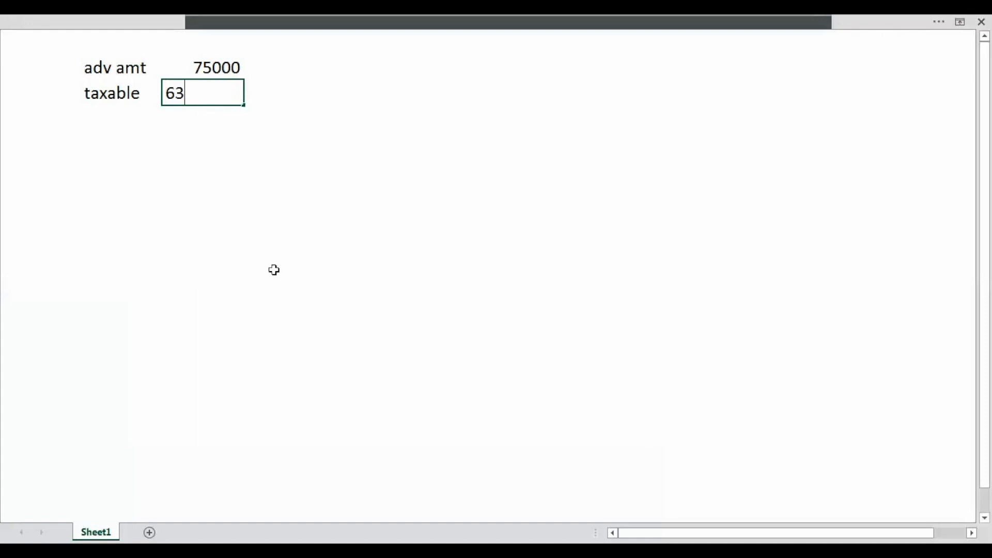
pyautogui.write(',559.')
pyautogui.hotkey('alt', 'Tab')
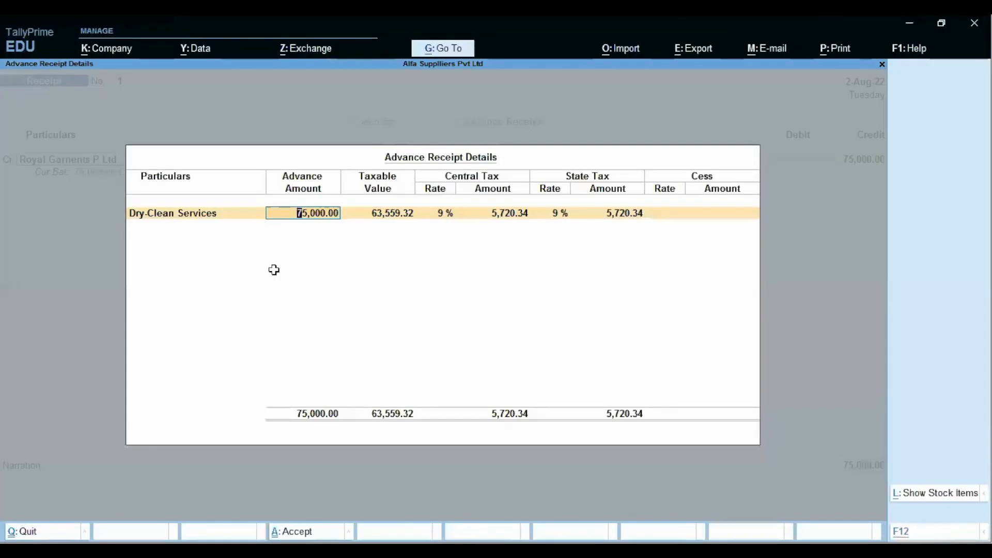
pyautogui.hotkey('alt', 'Tab')
pyautogui.write('32')
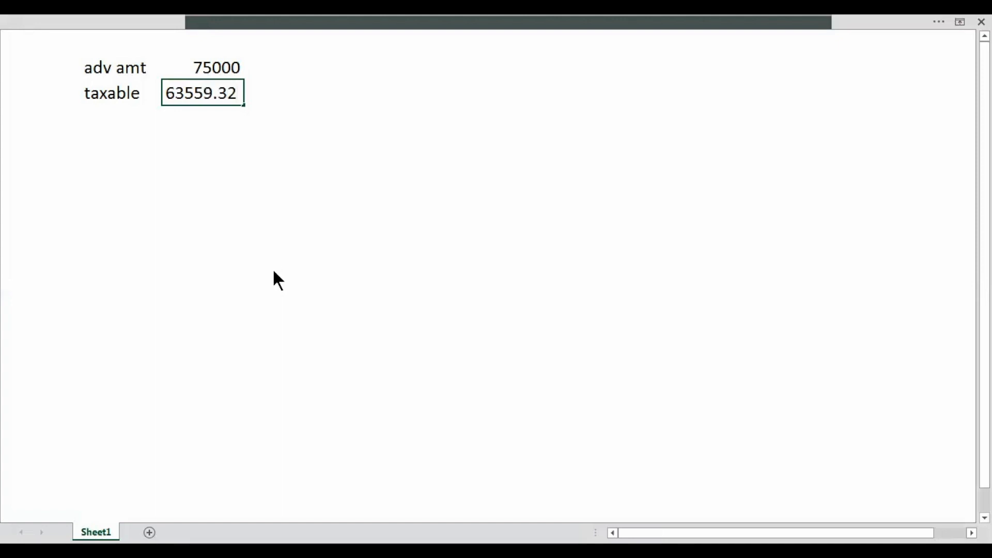
pyautogui.hotkey('alt', 'Tab')
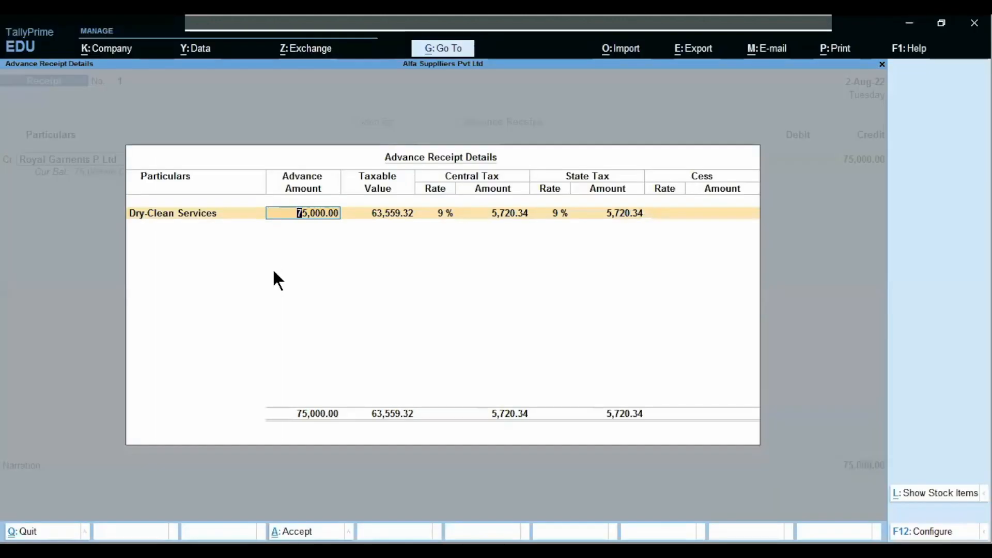
pyautogui.hotkey('alt', 'Tab')
pyautogui.press('Return')
# Step: Add a 'gst' row with 5720.34
pyautogui.write('gst')
pyautogui.press('Tab')
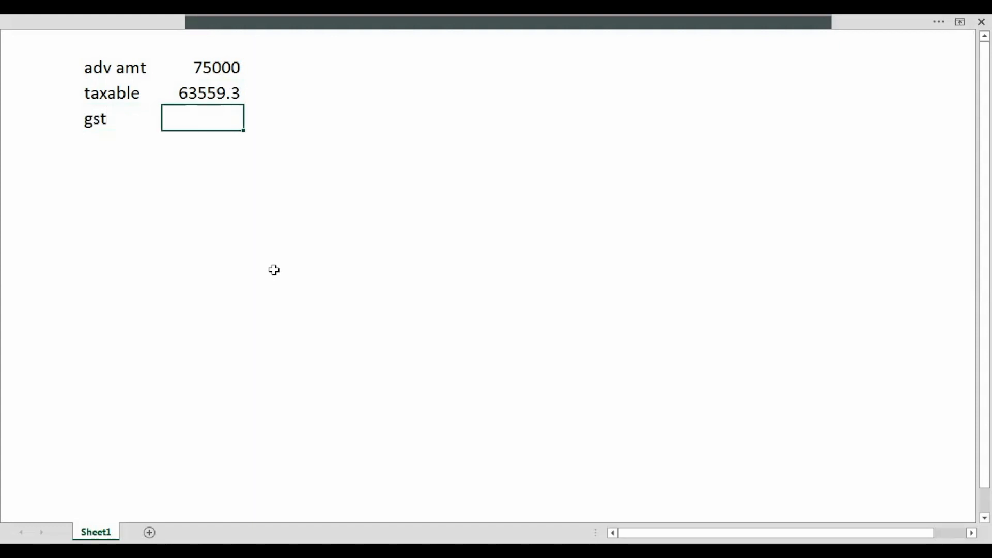
pyautogui.write('5720.4')
pyautogui.press('BackSpace')
pyautogui.write('34')
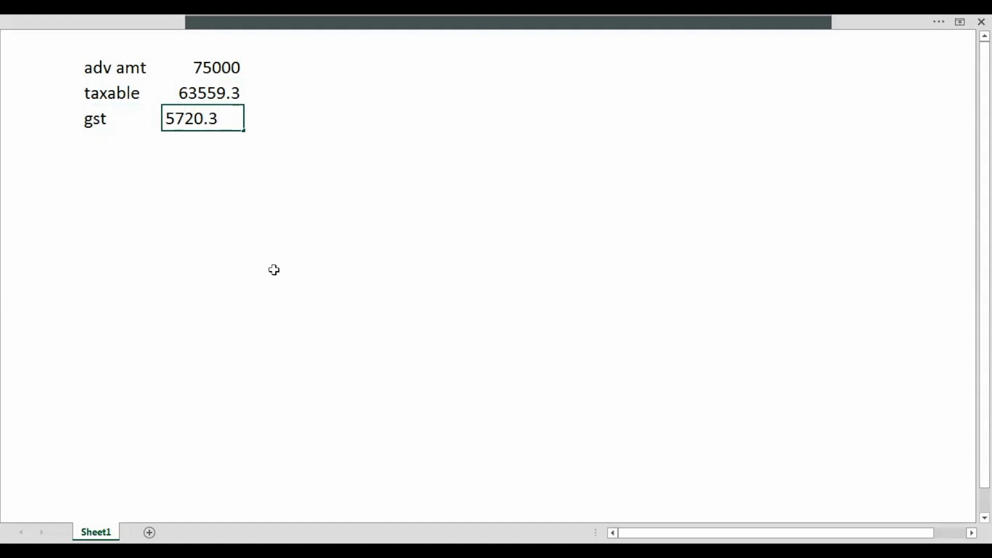
pyautogui.press('Return')
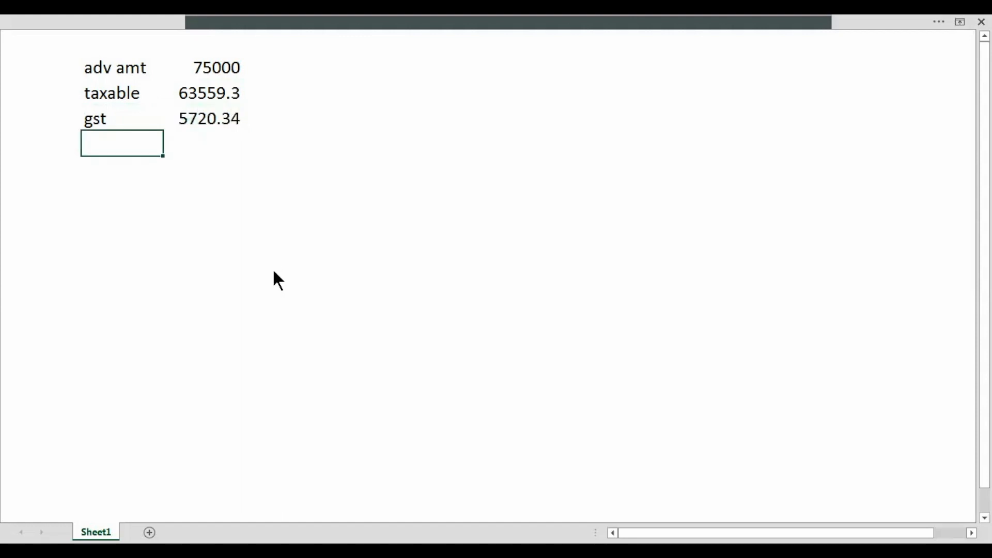
pyautogui.hotkey('alt', 'Tab')
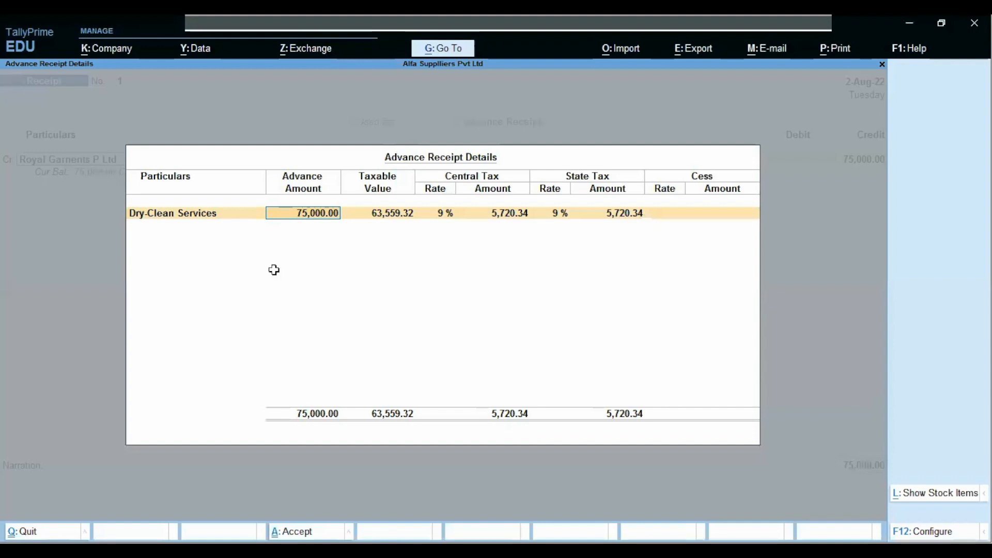
pyautogui.hotkey('alt', 'Tab')
# Step: Check that the taxable cell holds the full value 63559.32
pyautogui.press('Up')
pyautogui.press('Up')
pyautogui.press('Right')
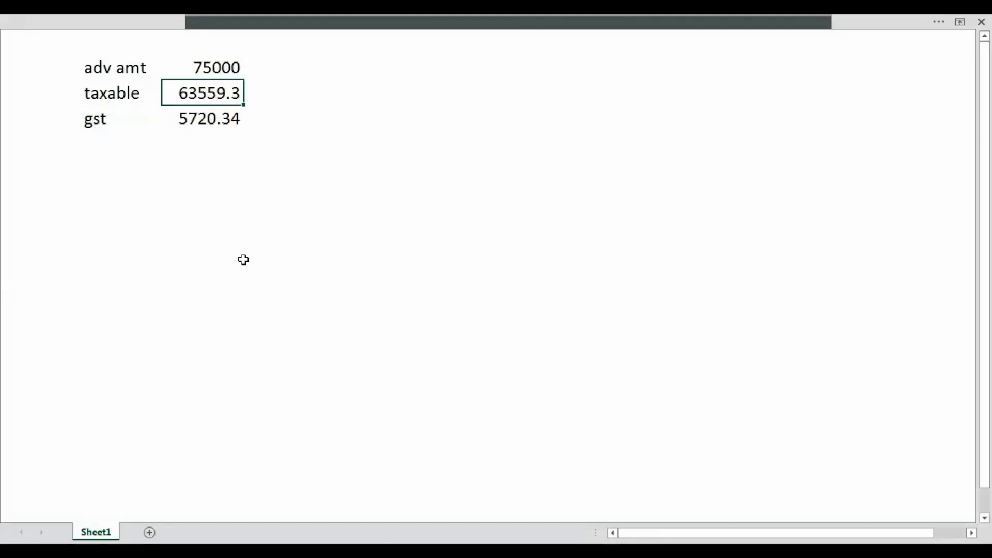
pyautogui.doubleClick(232, 94)
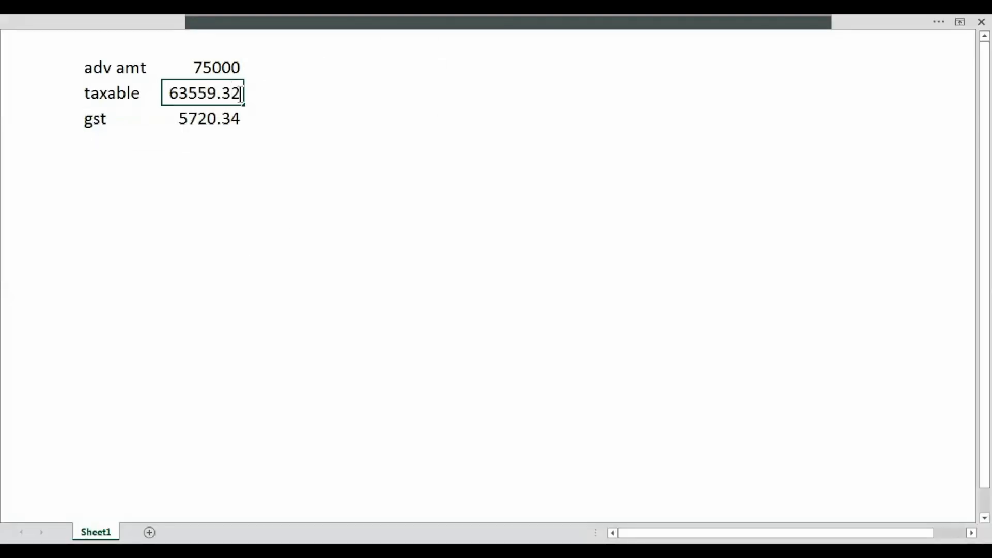
pyautogui.click(241, 108)
pyautogui.click(239, 103)
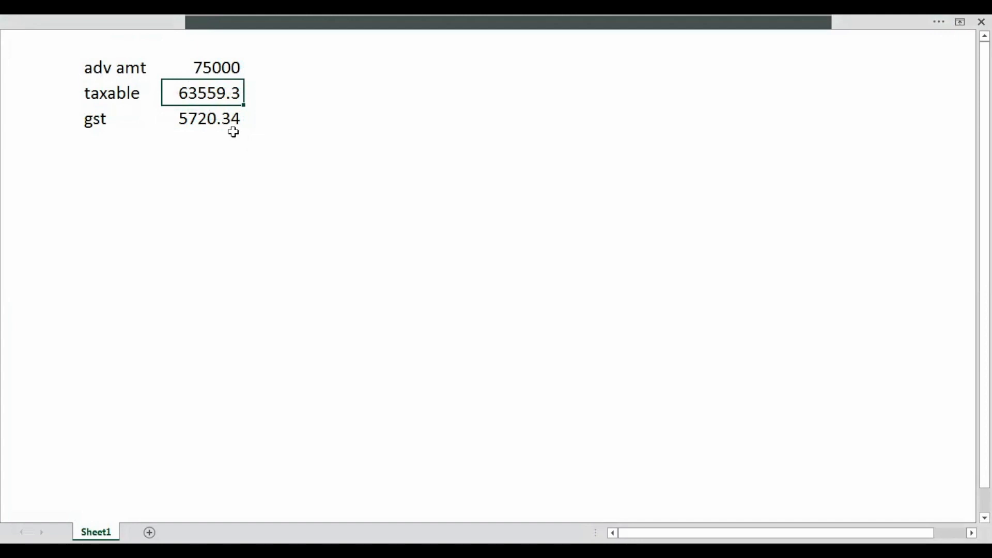
pyautogui.hotkey('alt', 'Tab')
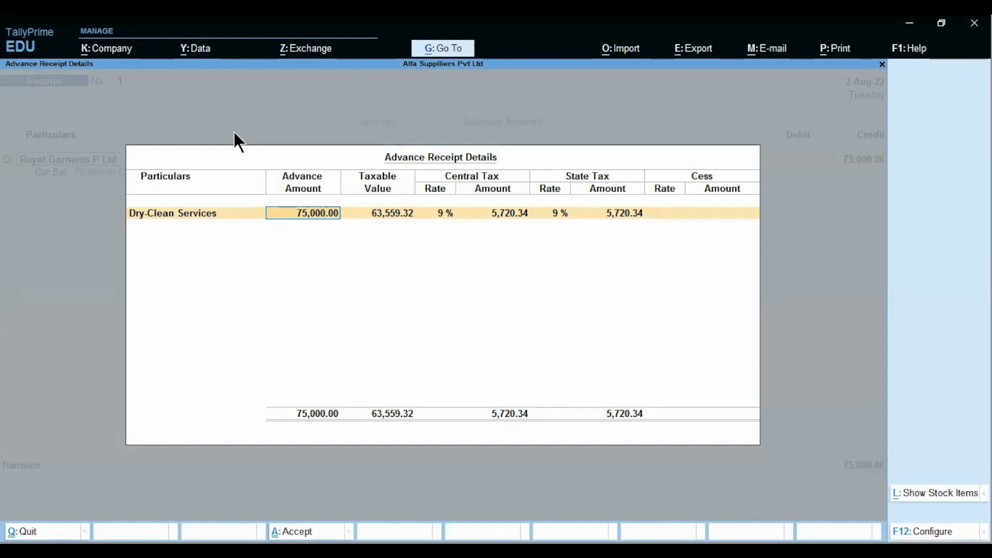
# Step: Allocate the 75,000 Cr as new Advance reference Adv-01 and start the debit line
pyautogui.press('Return')
pyautogui.press('Return')
pyautogui.press('Return')
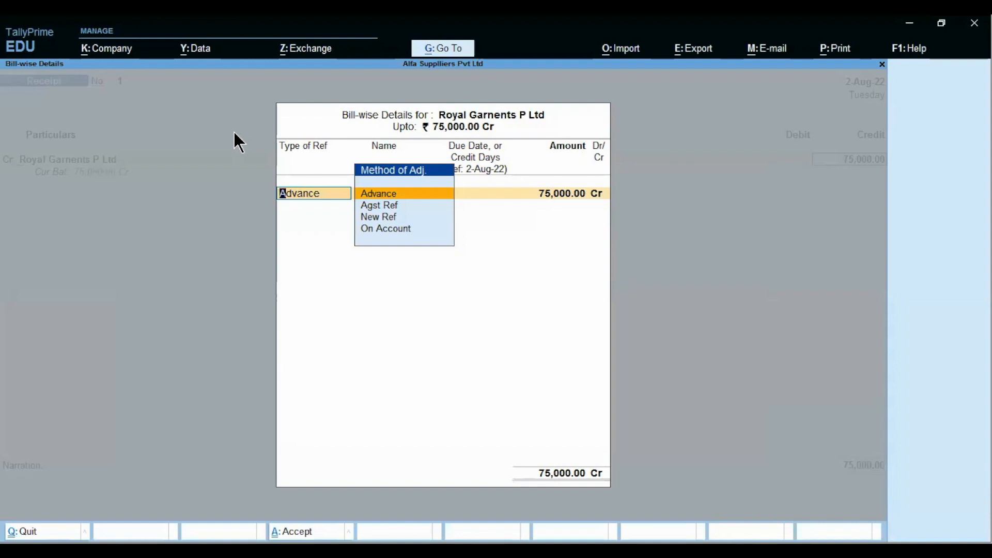
pyautogui.press('Return')
pyautogui.write('Adv-01')
pyautogui.press('Return')
pyautogui.press('Return')
pyautogui.press('Return')
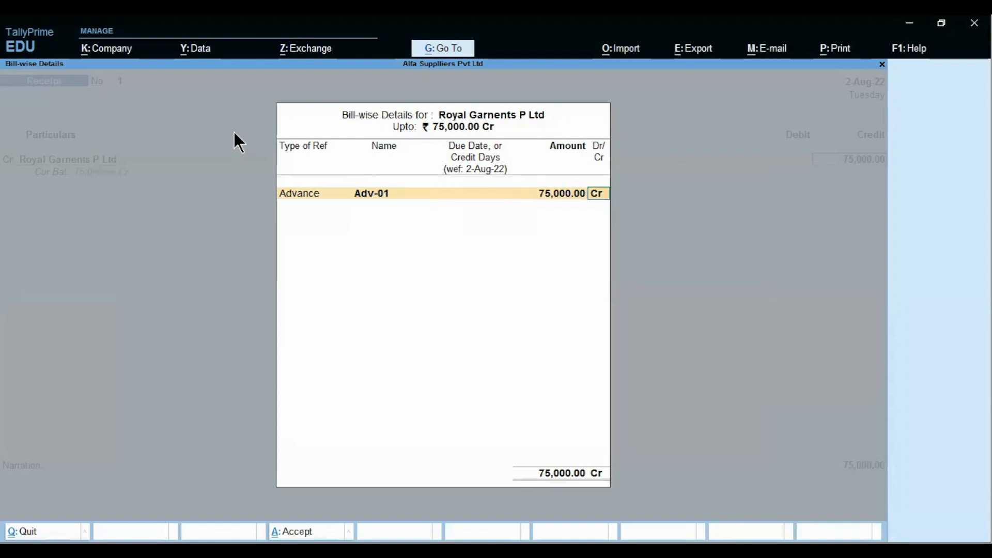
pyautogui.press('Return')
pyautogui.write('Ro')
pyautogui.press('Return')
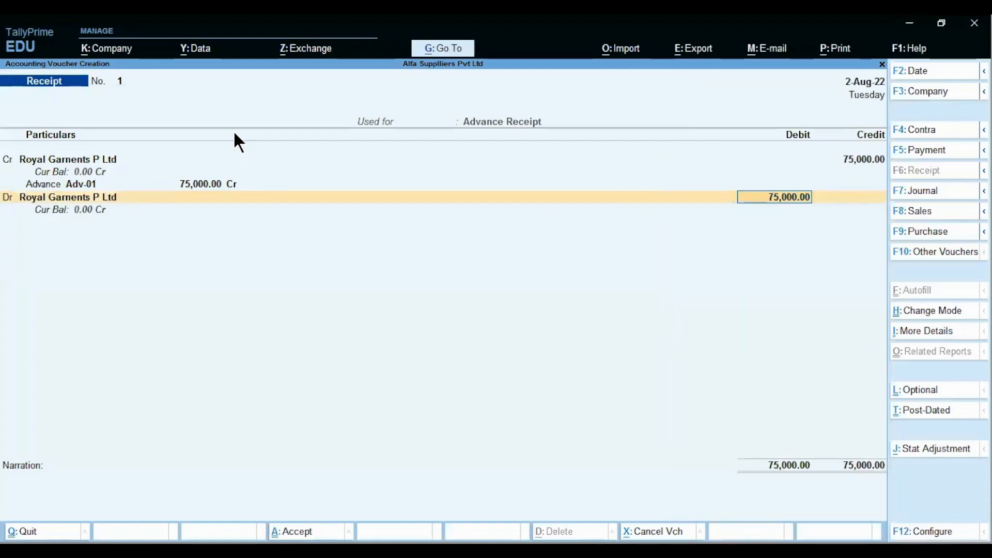
pyautogui.press('Return')
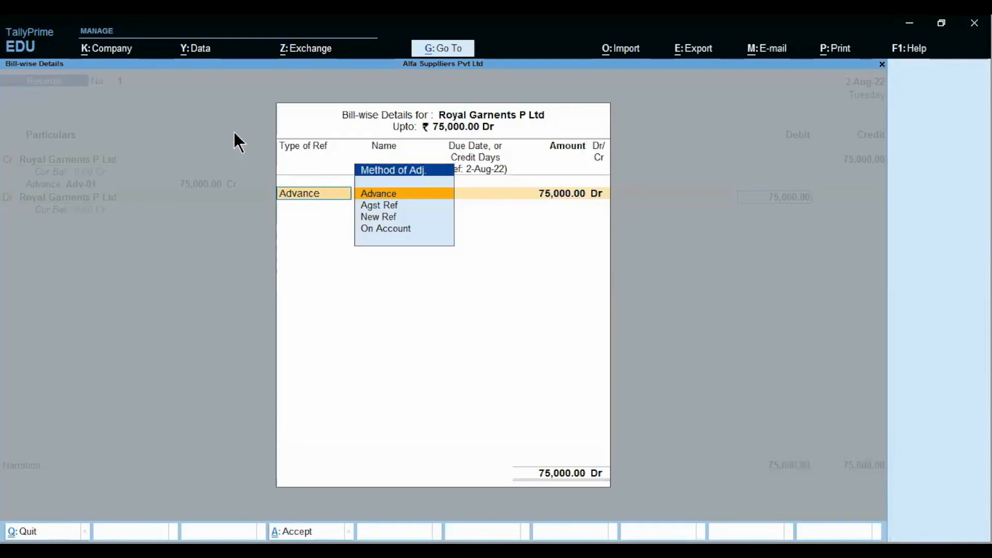
# Step: Replace the debit ledger with Axis Bank for 75,000
pyautogui.press('BackSpace')
pyautogui.press('BackSpace')
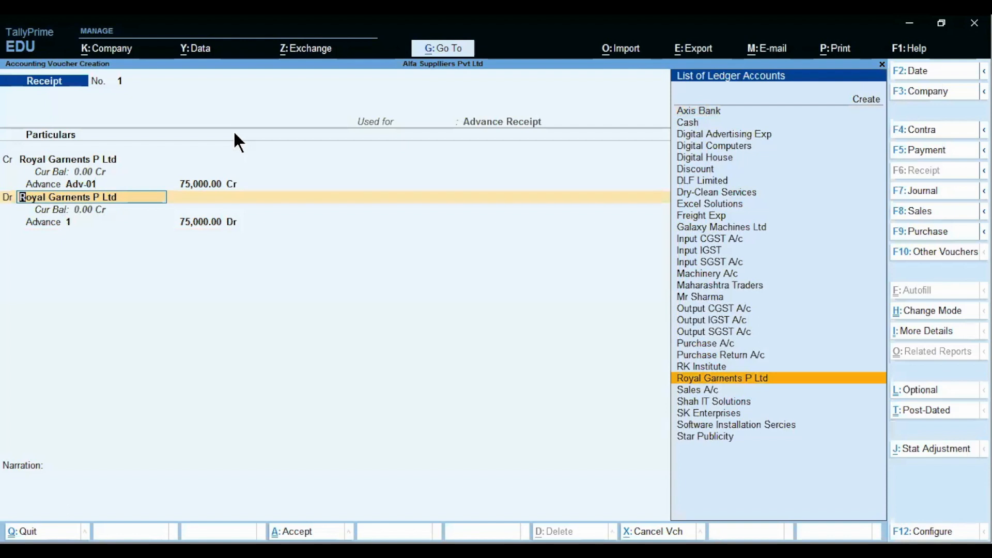
pyautogui.write('A')
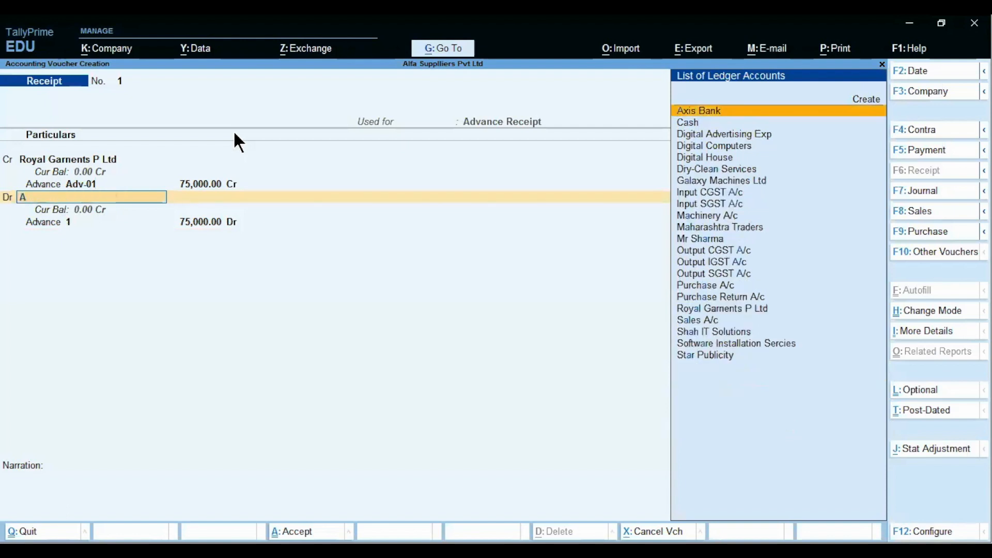
pyautogui.press('Return')
pyautogui.press('Return')
pyautogui.press('Return')
pyautogui.press('Return')
pyautogui.press('Return')
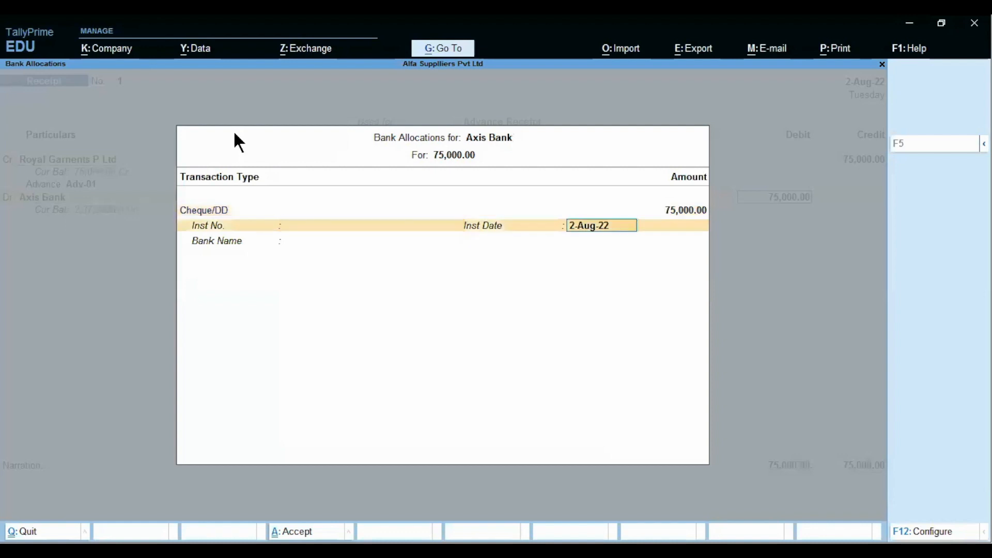
pyautogui.press('Return')
pyautogui.press('Return')
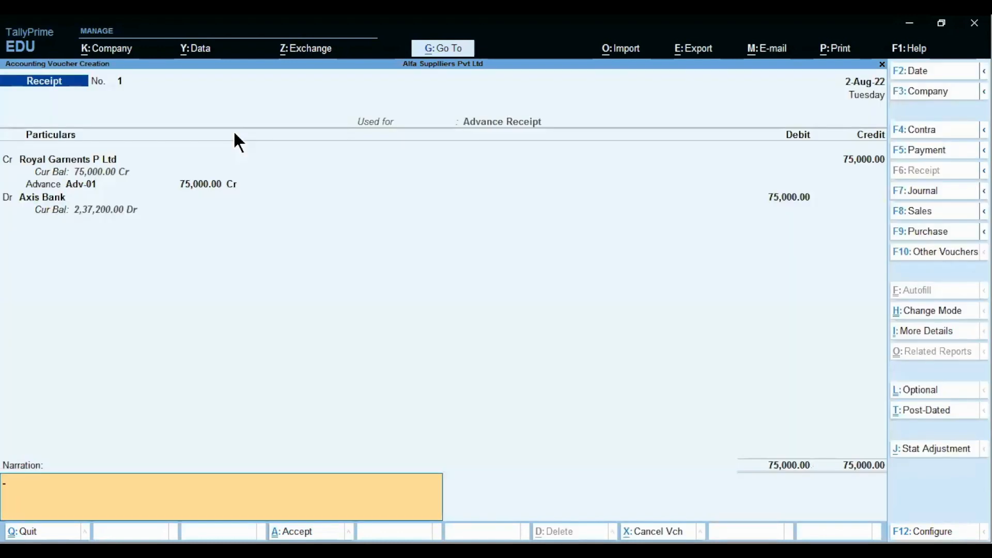
# Step: Enter the narration 'being adv recd'
pyautogui.write('being adv recd')
pyautogui.press('ctrl')
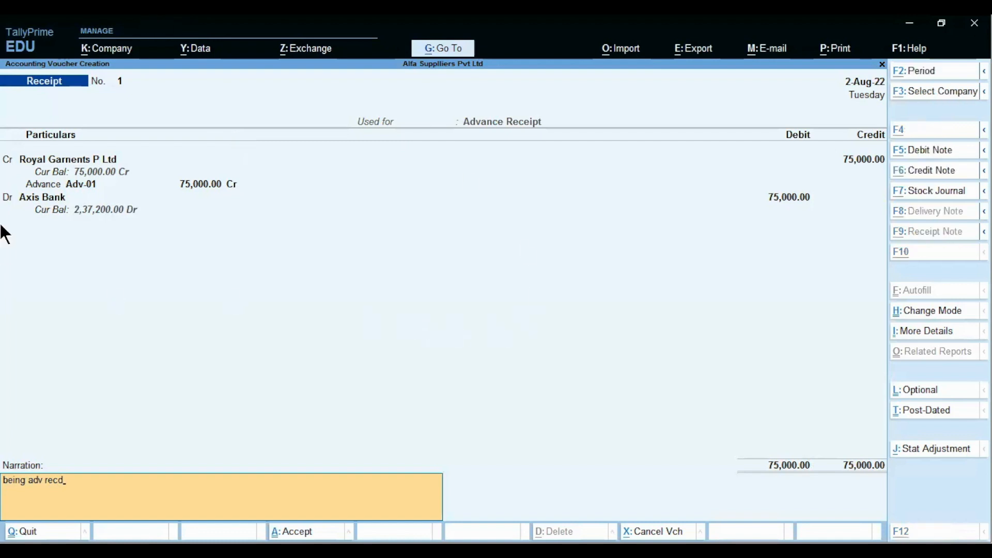
pyautogui.hotkey('alt', 'Tab')
pyautogui.hotkey('alt', 'Tab')
pyautogui.hotkey('alt', 'Tab')
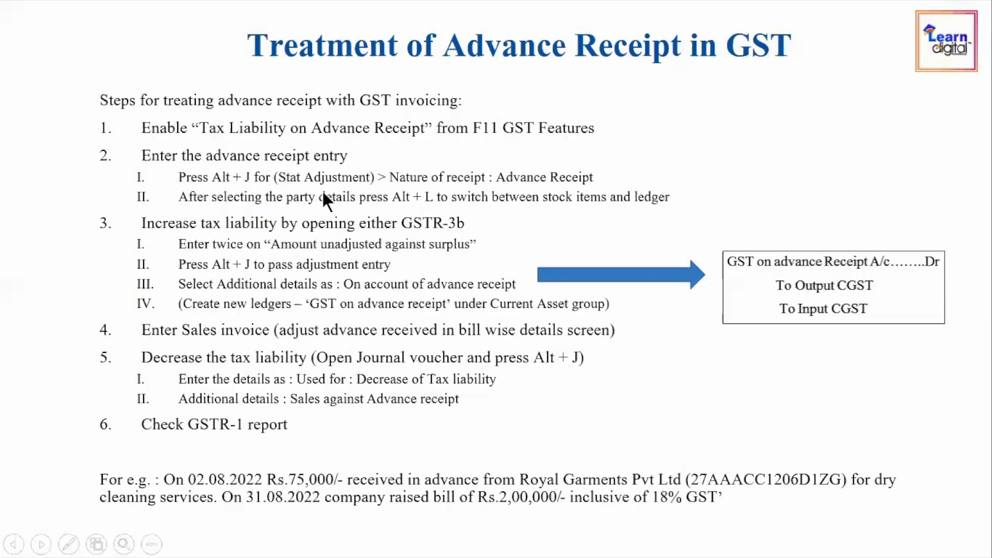
# Step: Save the balanced 75,000.00 advance receipt voucher and return to the GST slide
pyautogui.hotkey('alt', 'Tab')
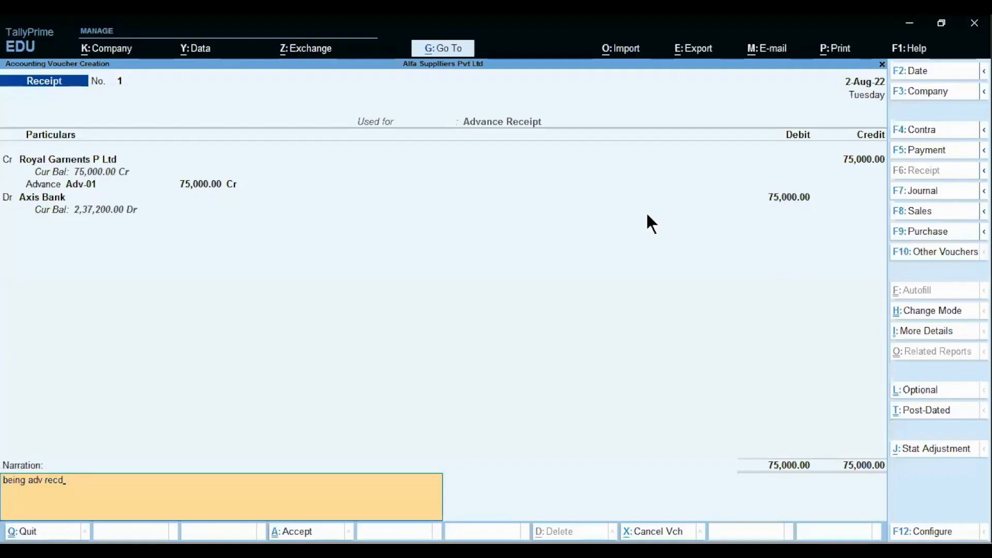
pyautogui.press('ctrl')
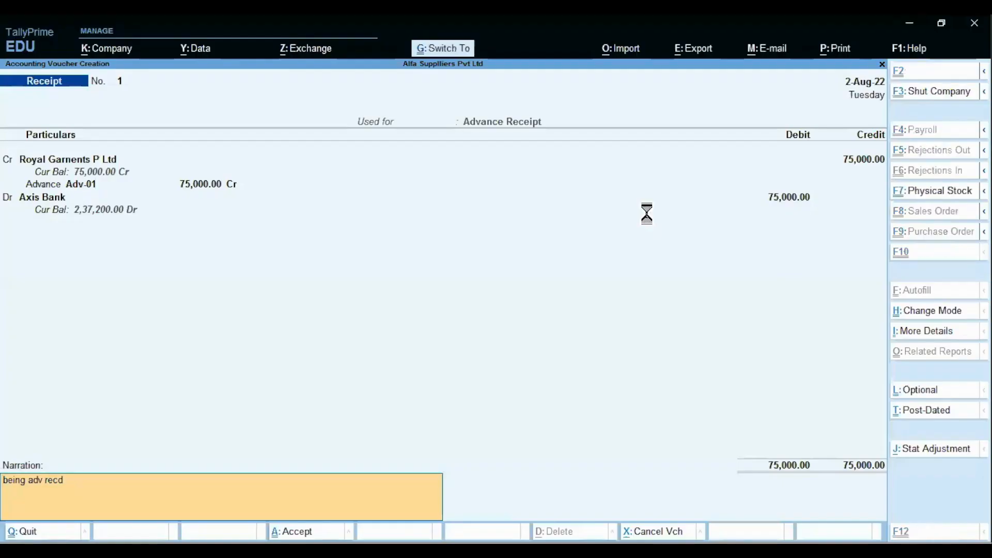
pyautogui.hotkey('ctrl', 'a')
pyautogui.hotkey('alt', 'Tab')
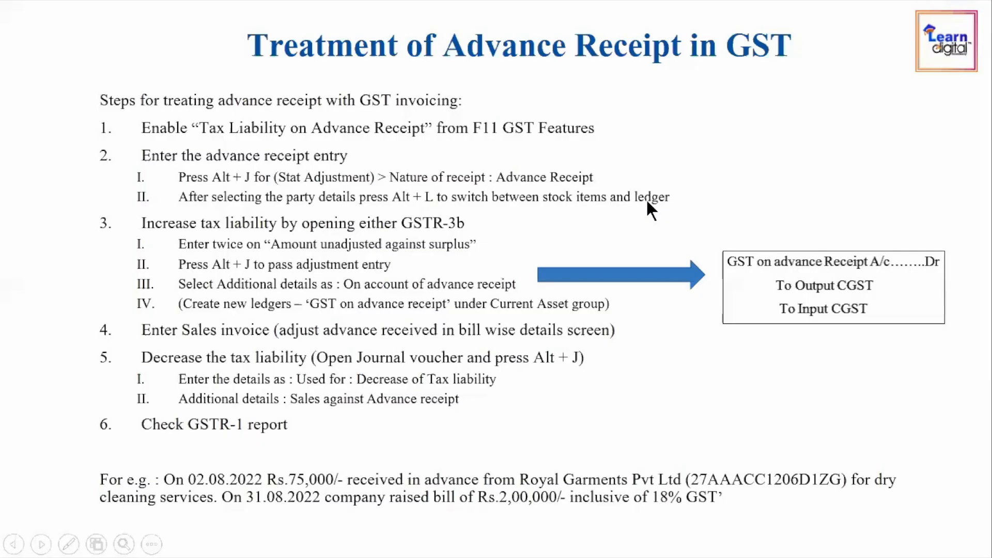
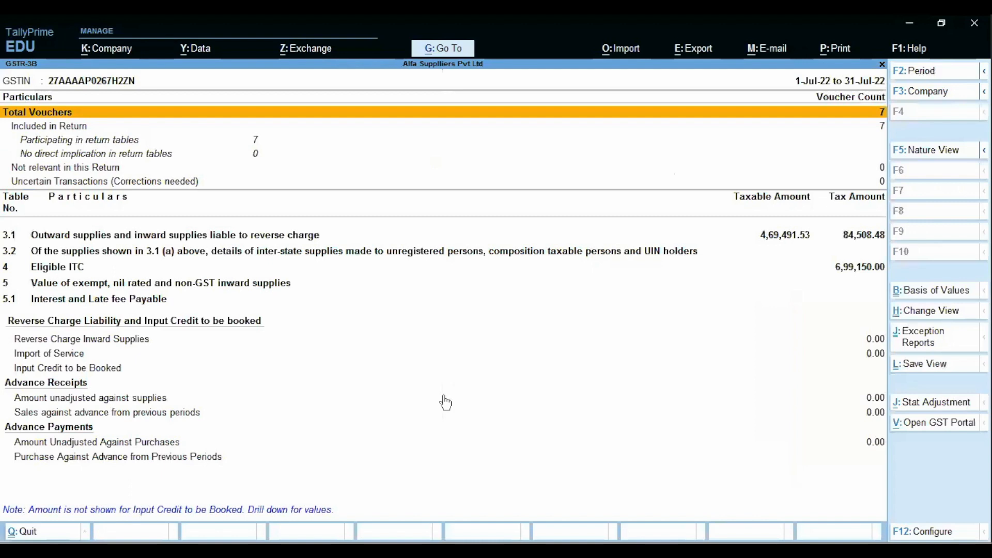
# Step: Set the GSTR-3B period to 1-Aug-22 to 31-Aug-22 and scroll to Amount unadjusted against supplies
pyautogui.press('F2')
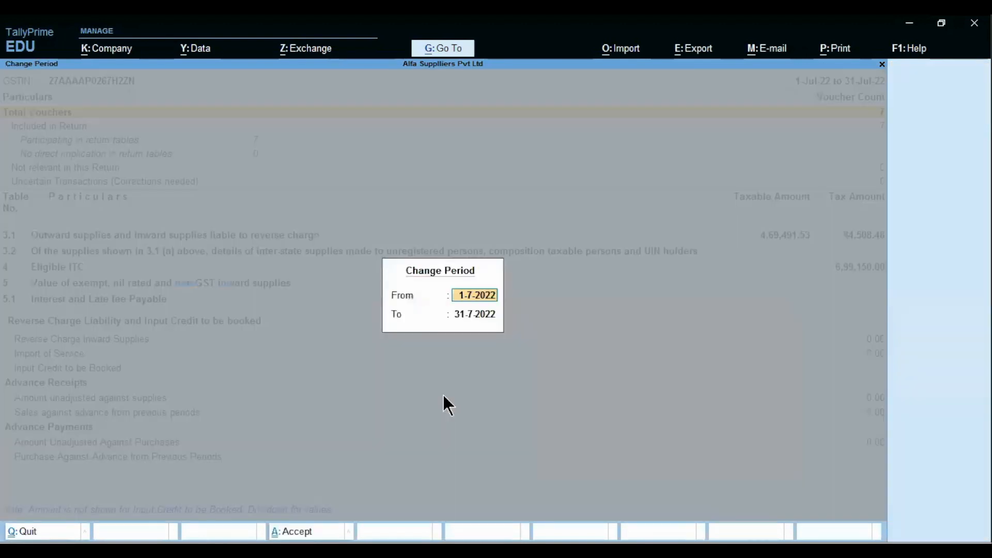
pyautogui.write('1-8')
pyautogui.press('Return')
pyautogui.write('31.')
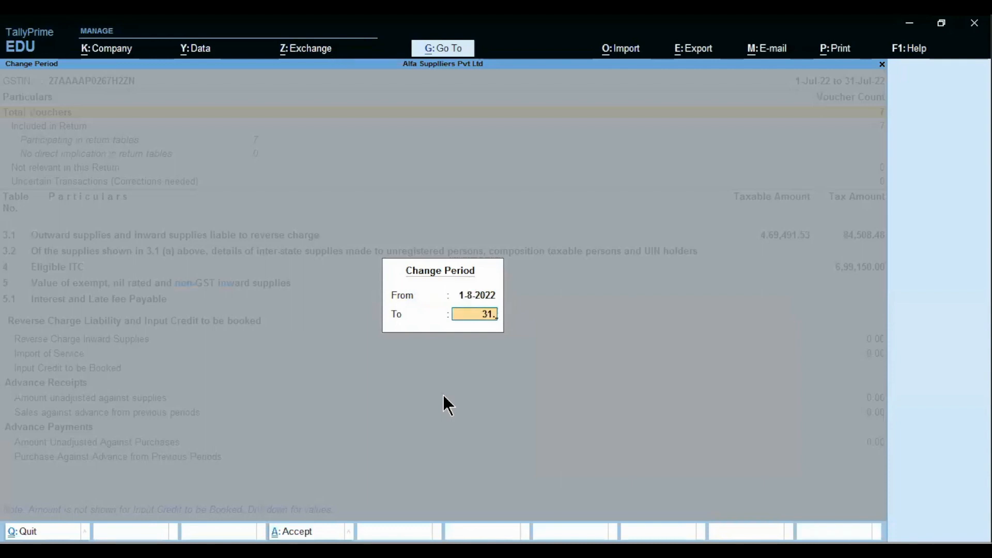
pyautogui.press('Return')
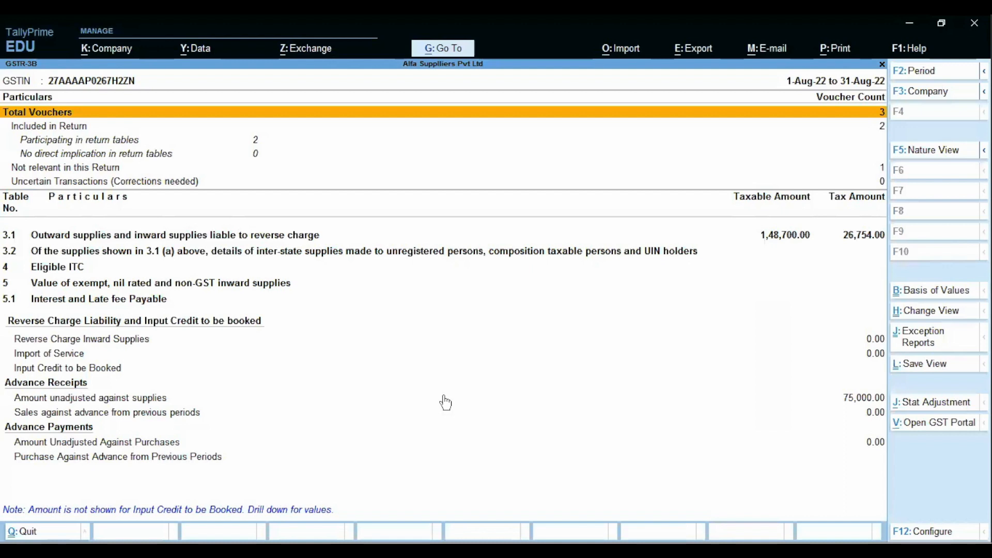
pyautogui.scroll(-4, 445, 402)
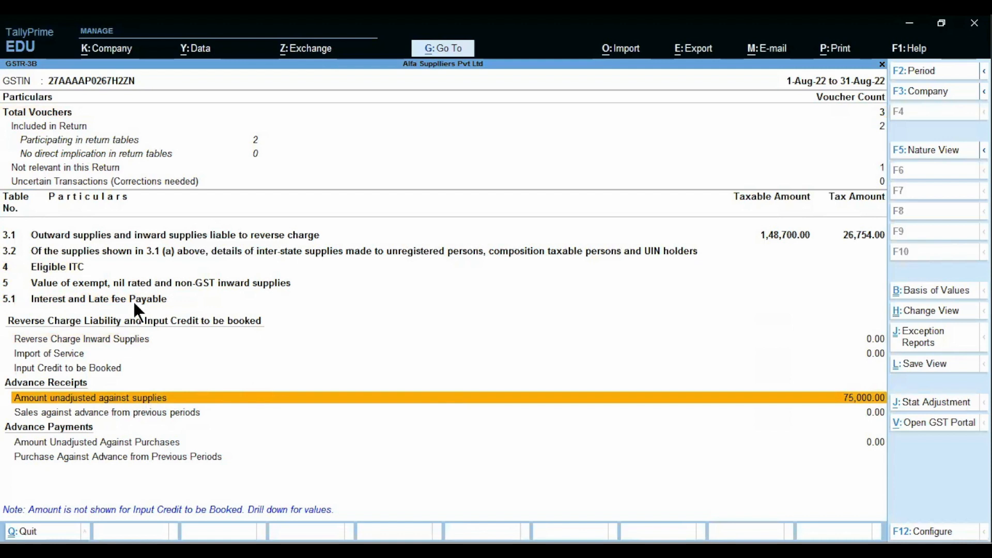
pyautogui.hotkey('alt', 'Tab')
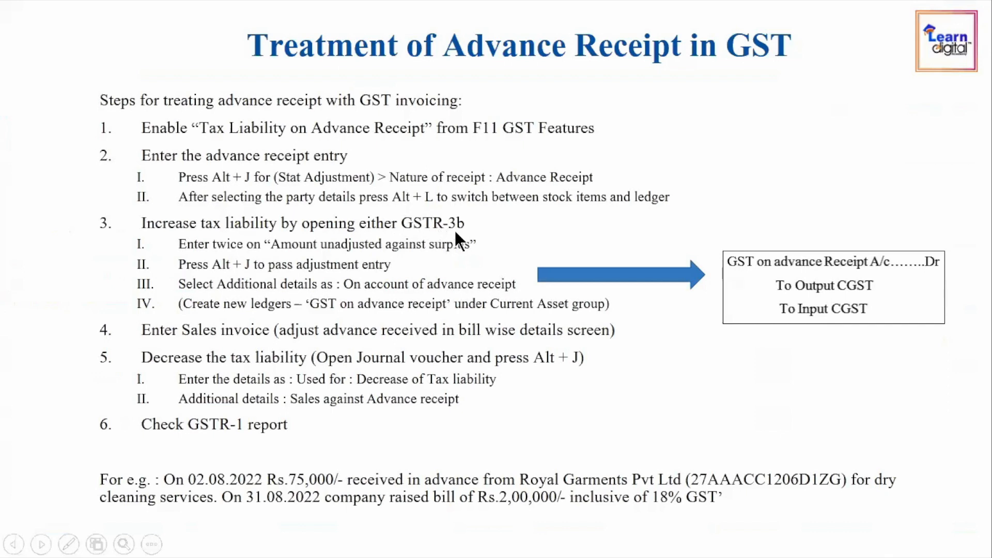
# Step: Drill into the Maharashtra unadjusted advance, then start a GST stat adjustment journal with Alt+J
pyautogui.hotkey('alt', 'Tab')
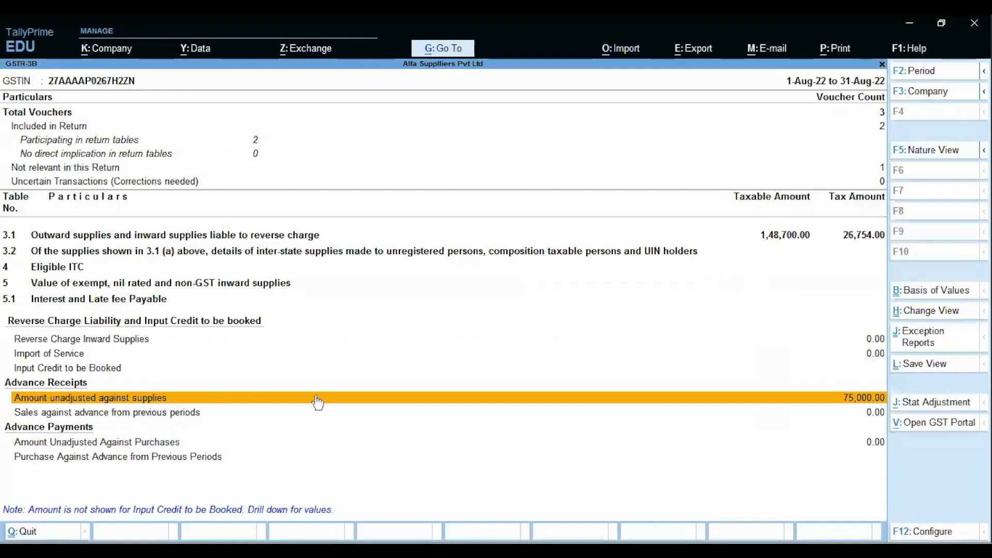
pyautogui.click(332, 399)
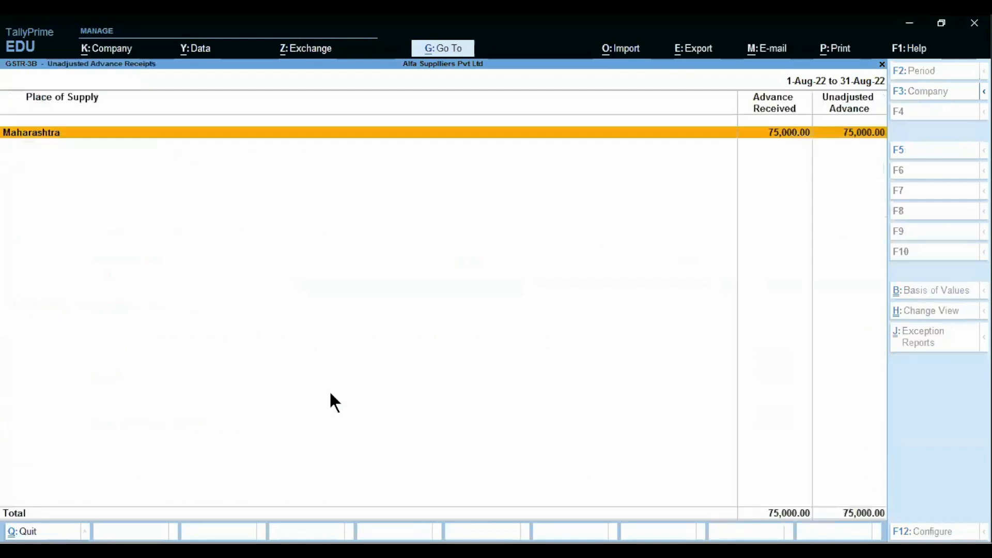
pyautogui.press('Return')
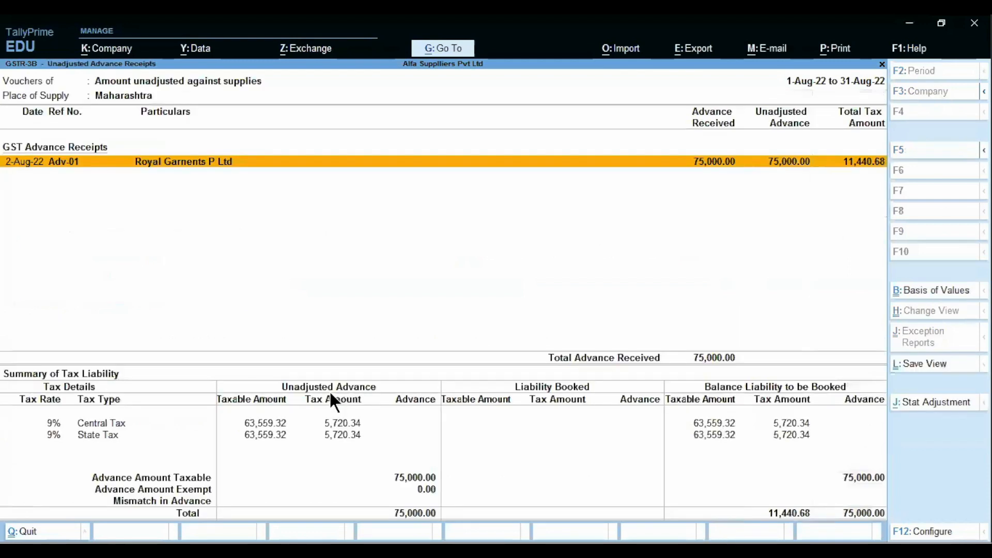
pyautogui.hotkey('alt', 'Tab')
pyautogui.press('alt')
pyautogui.hotkey('alt', 'j')
pyautogui.hotkey('alt', 'j')
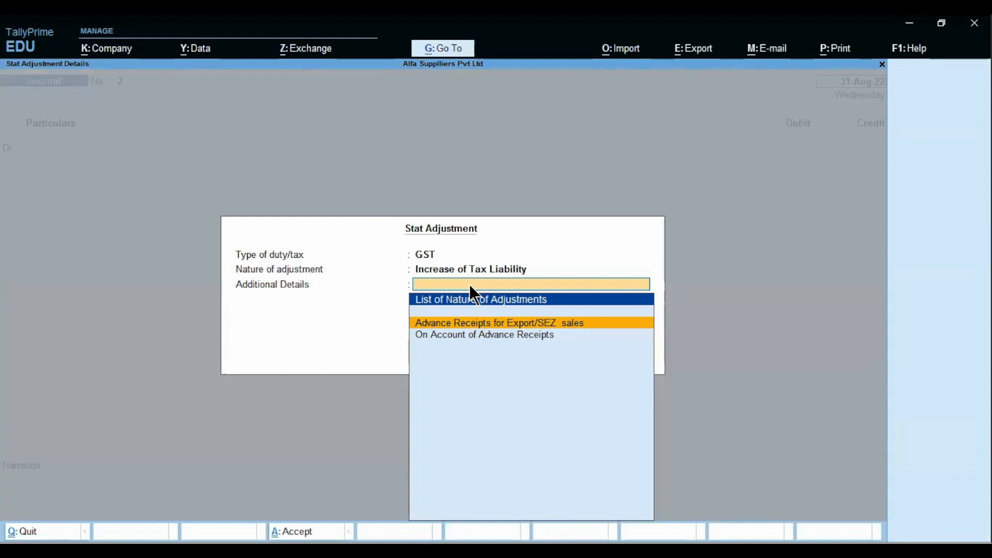
# Step: Choose On Account of Advance Receipts as the additional detail and accept the Stat Adjustment
pyautogui.press('Down')
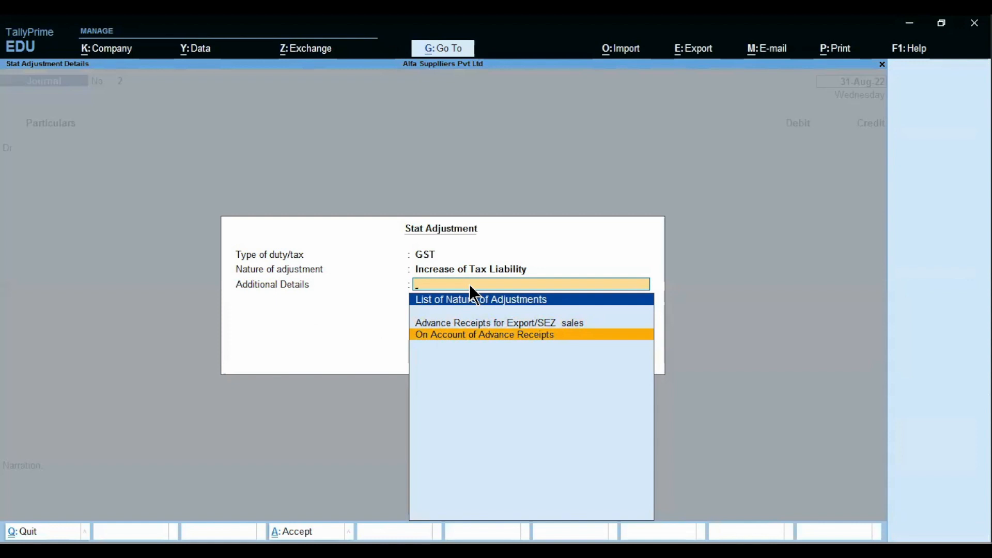
pyautogui.press('Return')
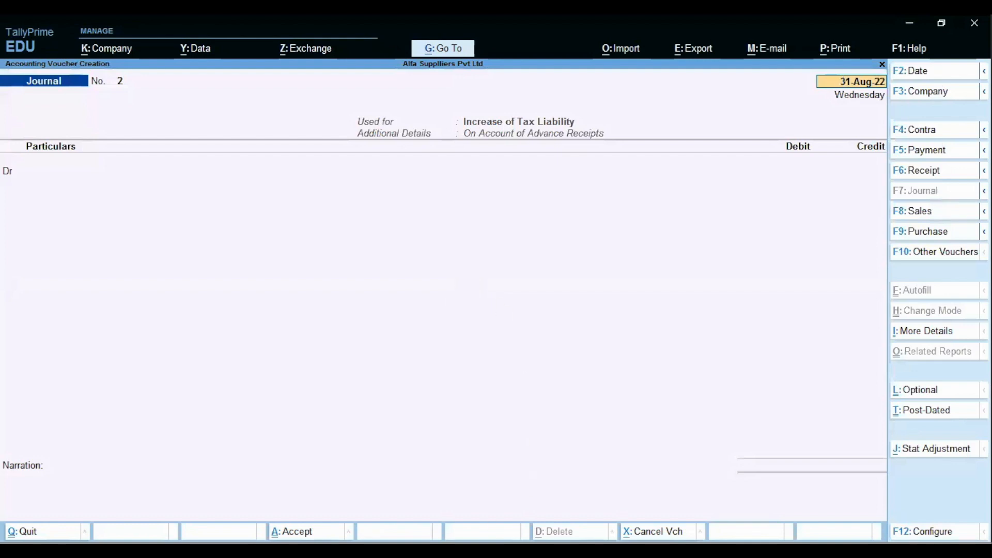
pyautogui.click(535, 550)
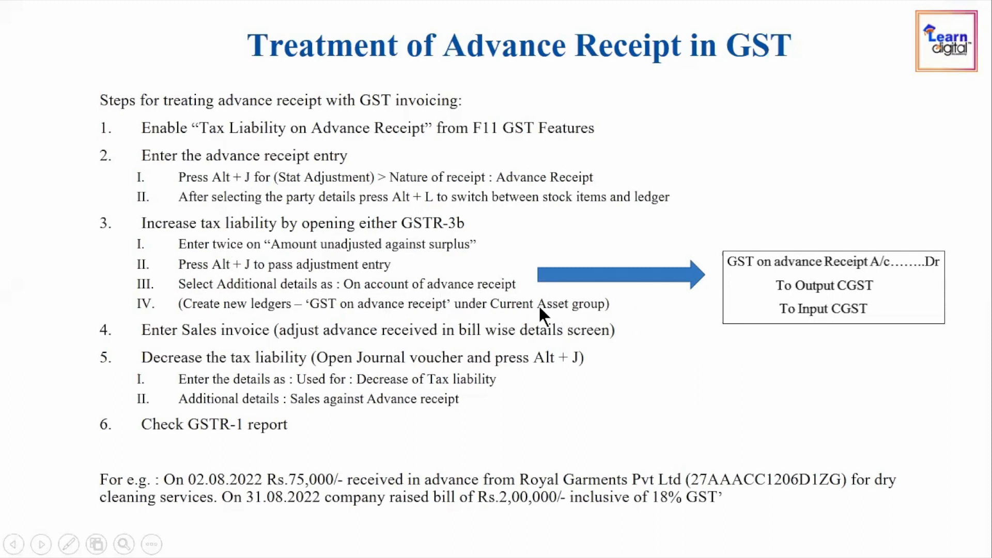
# Step: Change the journal voucher date to 2-Aug-22
pyautogui.hotkey('alt', 'Tab')
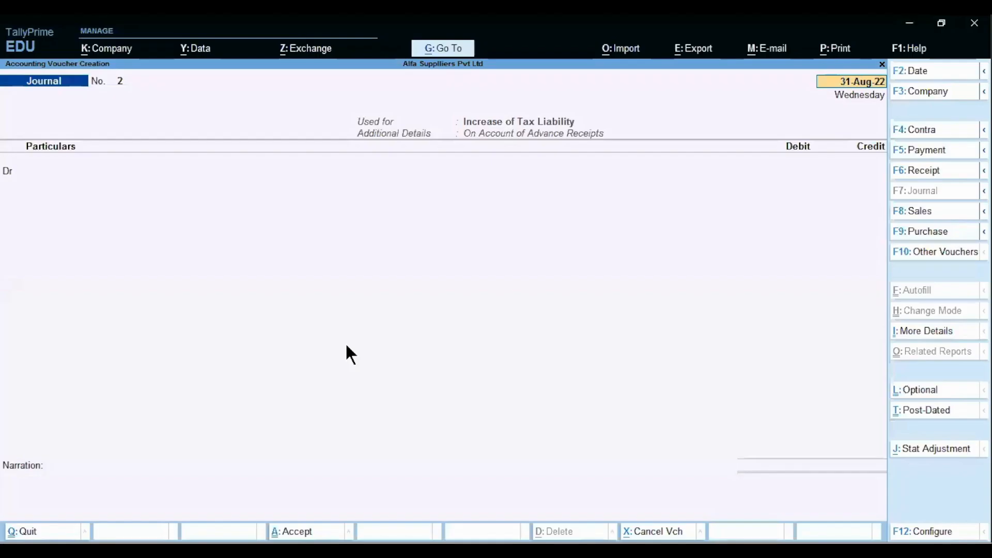
pyautogui.write('2-8')
pyautogui.press('Return')
# Step: Create a new debit ledger named 'GST on Adv Receipt' and begin choosing its group
pyautogui.hotkey('alt', 'c')
pyautogui.write('Gst')
pyautogui.press('BackSpace')
pyautogui.press('BackSpace')
pyautogui.write('ST on')
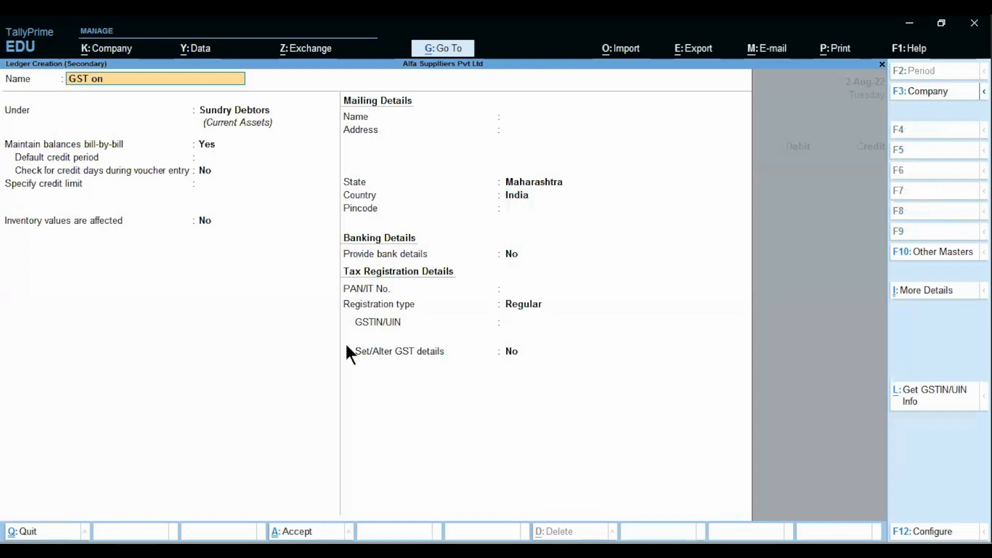
pyautogui.write(' Adv Receipt')
pyautogui.press('Return')
pyautogui.write('Cur')
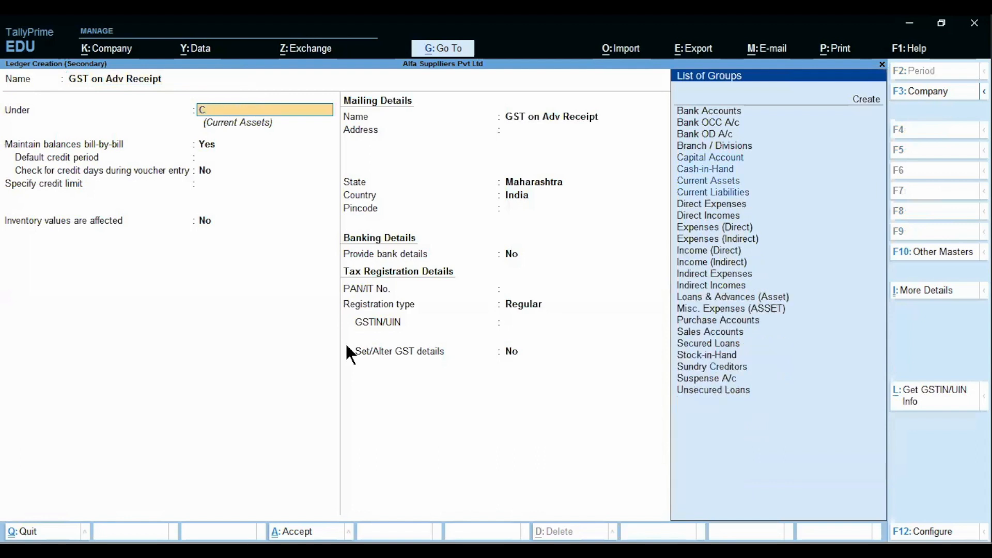
pyautogui.hotkey('ctrl', 'a')
# Step: Correct the ledger group to Current Assets, keep GST settings Not Applicable, and save it
pyautogui.press('Escape')
pyautogui.press('BackSpace')
pyautogui.press('BackSpace')
pyautogui.press('BackSpace')
pyautogui.press('BackSpace')
pyautogui.press('BackSpace')
pyautogui.press('BackSpace')
pyautogui.press('BackSpace')
pyautogui.press('BackSpace')
pyautogui.press('BackSpace')
pyautogui.press('BackSpace')
pyautogui.press('BackSpace')
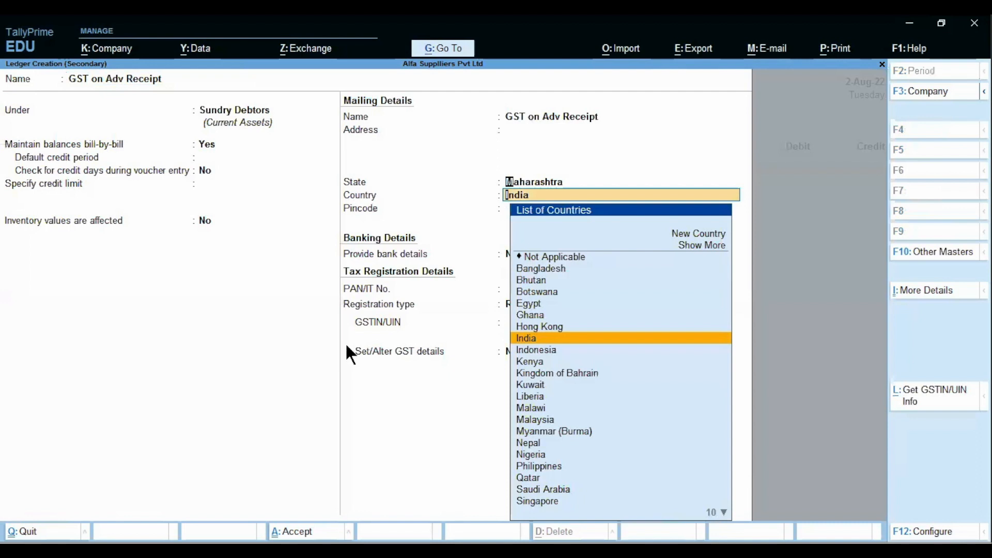
pyautogui.press('BackSpace')
pyautogui.press('BackSpace')
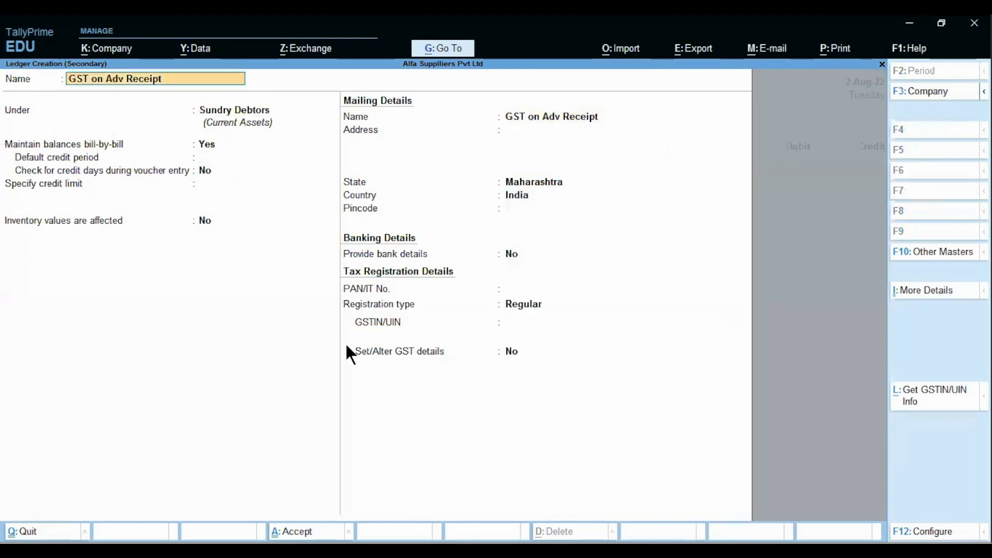
pyautogui.press('Return')
pyautogui.write('Cu')
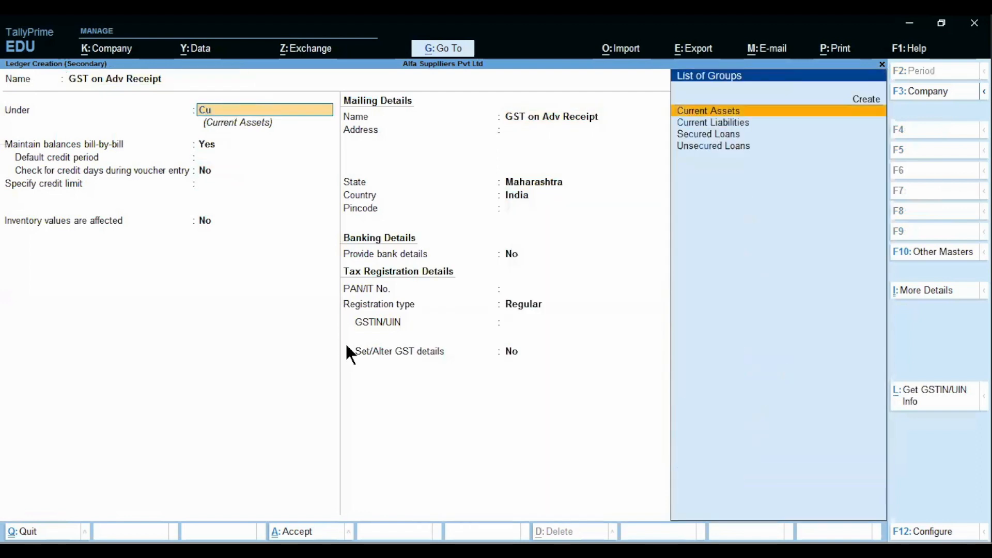
pyautogui.press('Return')
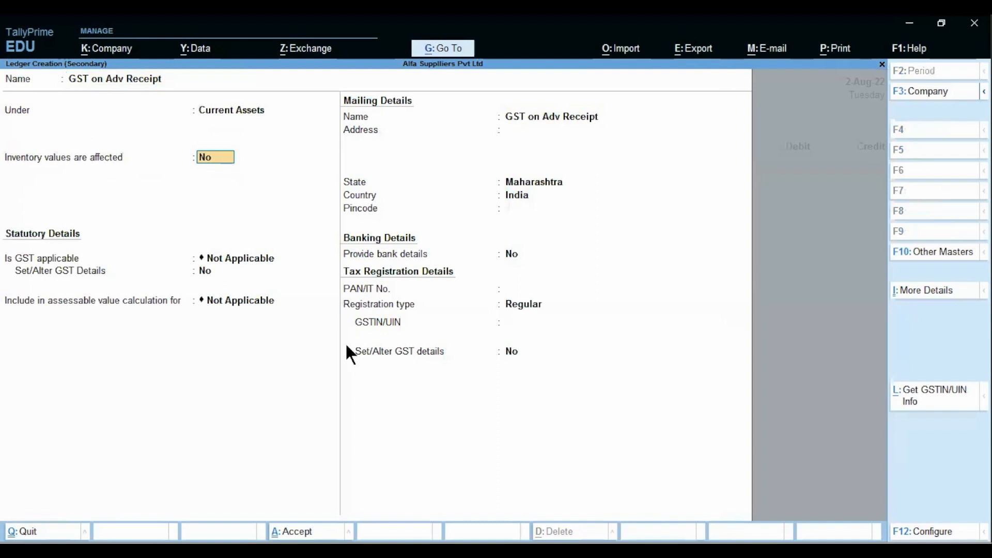
pyautogui.press('Return')
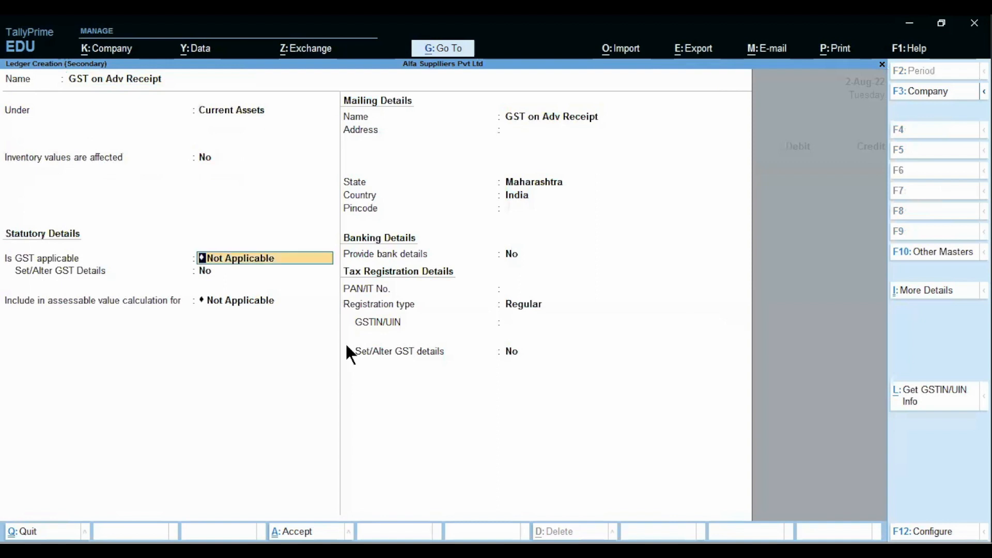
pyautogui.press('Return')
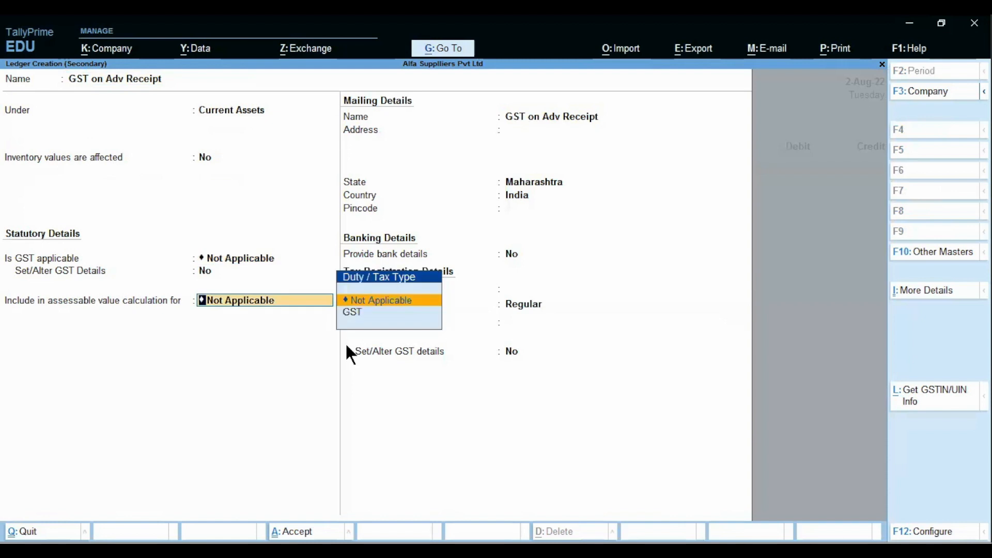
pyautogui.press('Return')
pyautogui.press('ctrl')
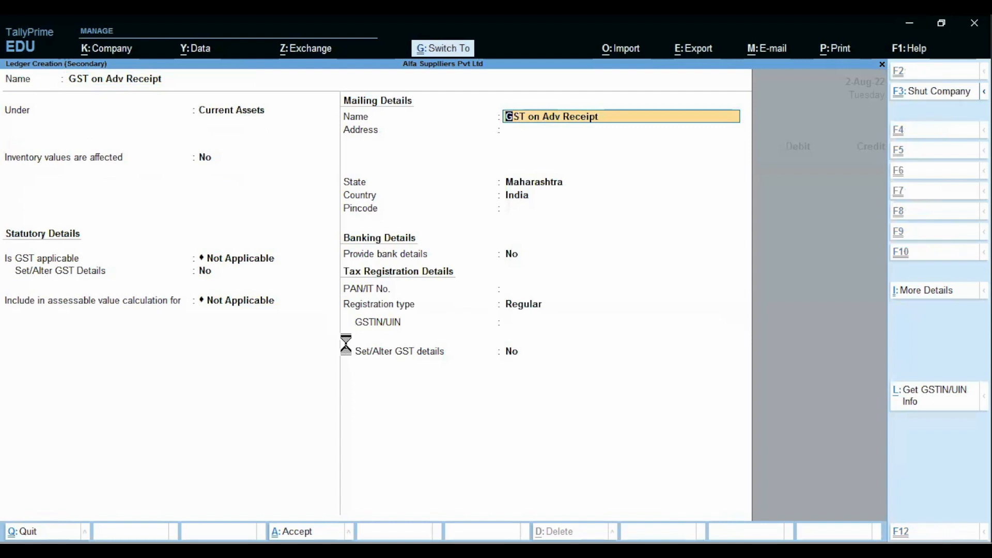
pyautogui.hotkey('ctrl', 'a')
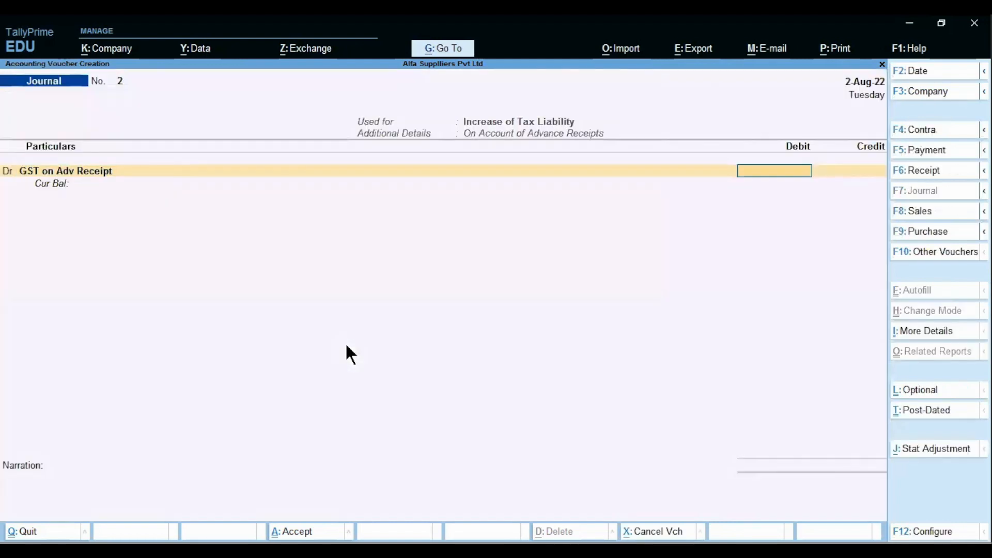
pyautogui.press('alt')
pyautogui.hotkey('alt', 'Tab')
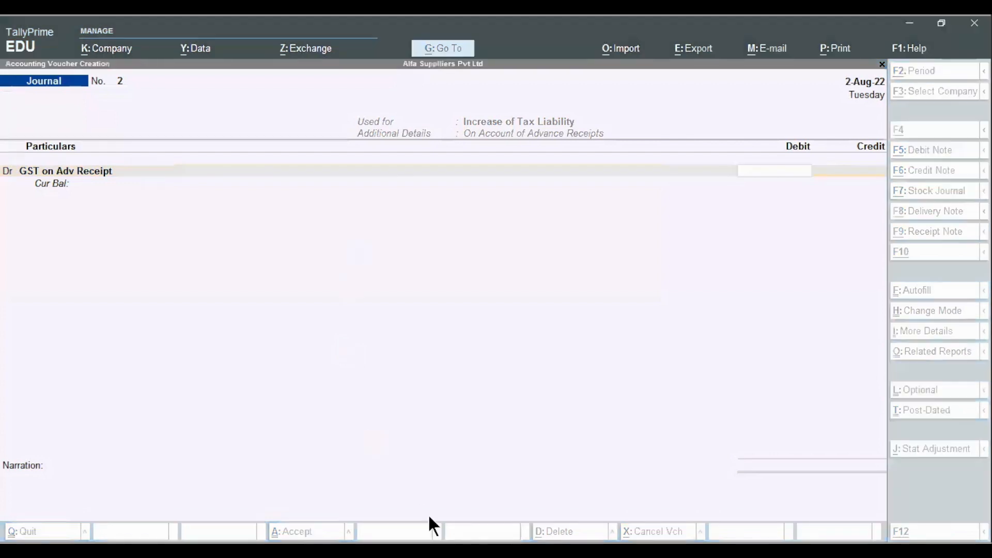
# Step: In Excel, label the rows cgst and sgst and copy 5720.34 as the SGST amount
pyautogui.hotkey('alt', 'Tab')
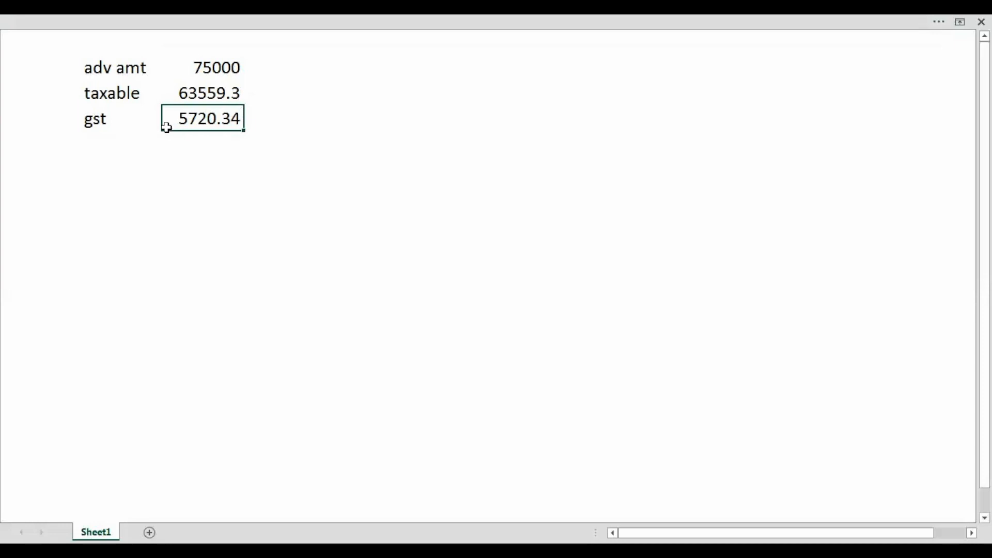
pyautogui.click(90, 122)
pyautogui.write('cgst')
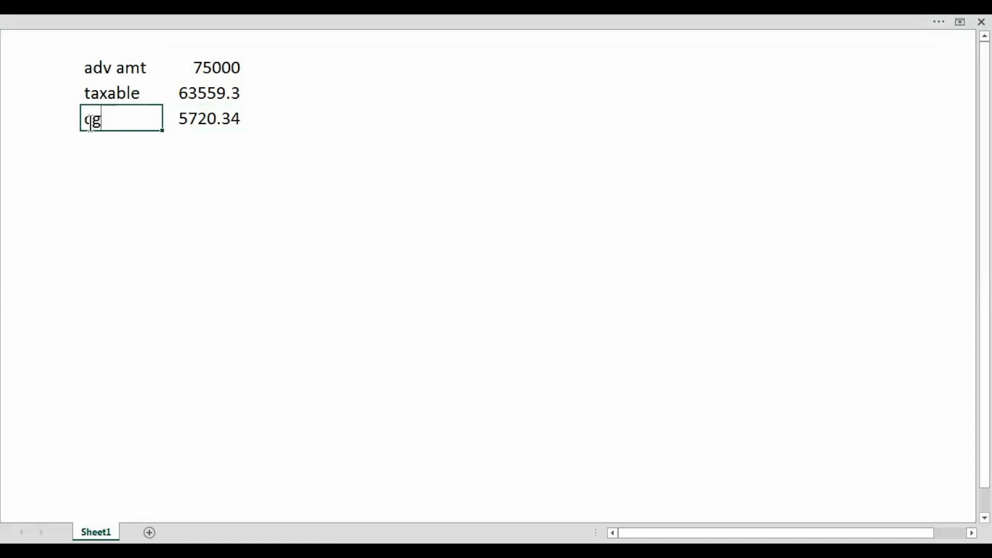
pyautogui.press('Return')
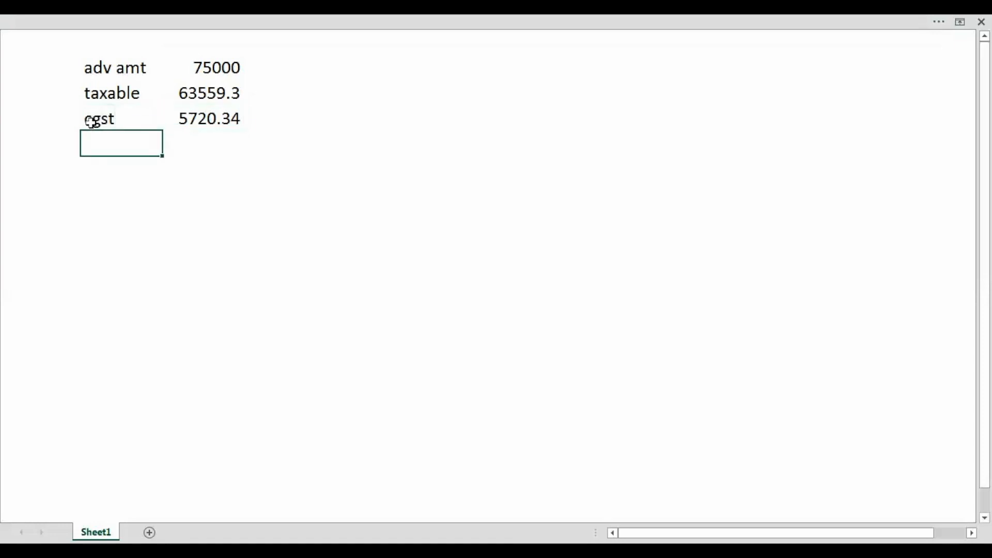
pyautogui.write('sgst')
pyautogui.press('Up')
pyautogui.press('Right')
pyautogui.hotkey('ctrl', 'c')
pyautogui.press('Down')
pyautogui.hotkey('ctrl', 'v')
# Step: Total CGST plus SGST as 11440.7 with a formula and copy the result
pyautogui.press('Right')
pyautogui.press('Right')
pyautogui.write('=')
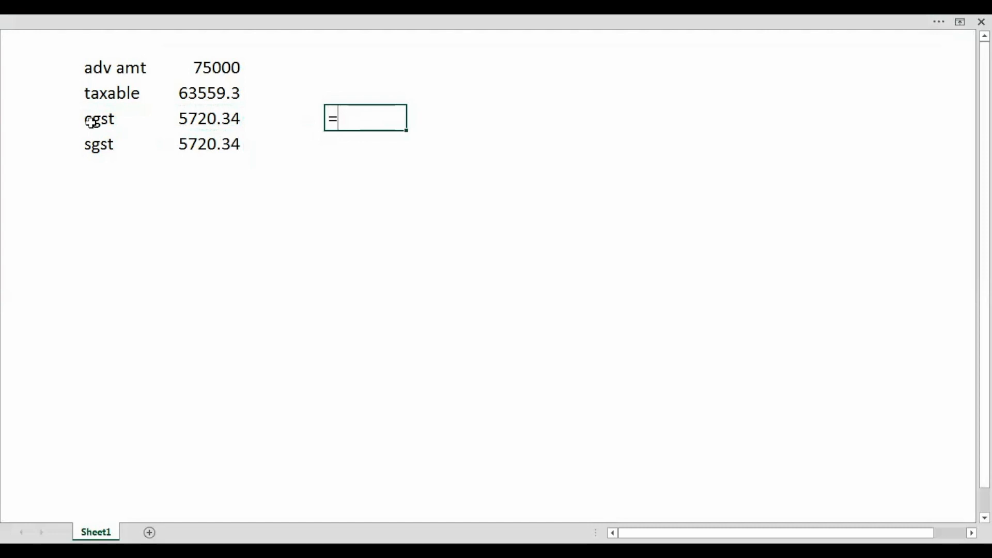
pyautogui.press('Left')
pyautogui.press('Left')
pyautogui.write('+')
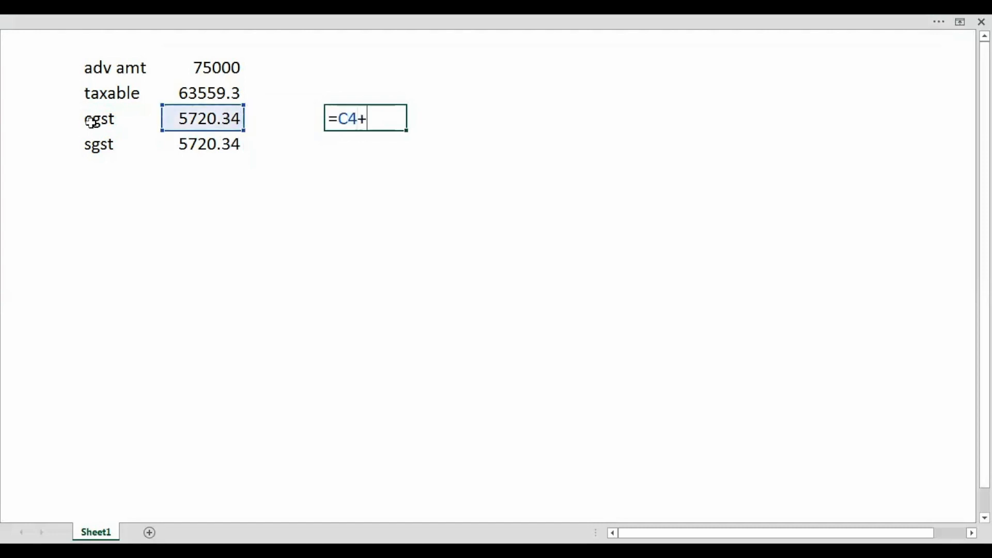
pyautogui.press('Down')
pyautogui.press('Left')
pyautogui.press('Left')
pyautogui.press('Return')
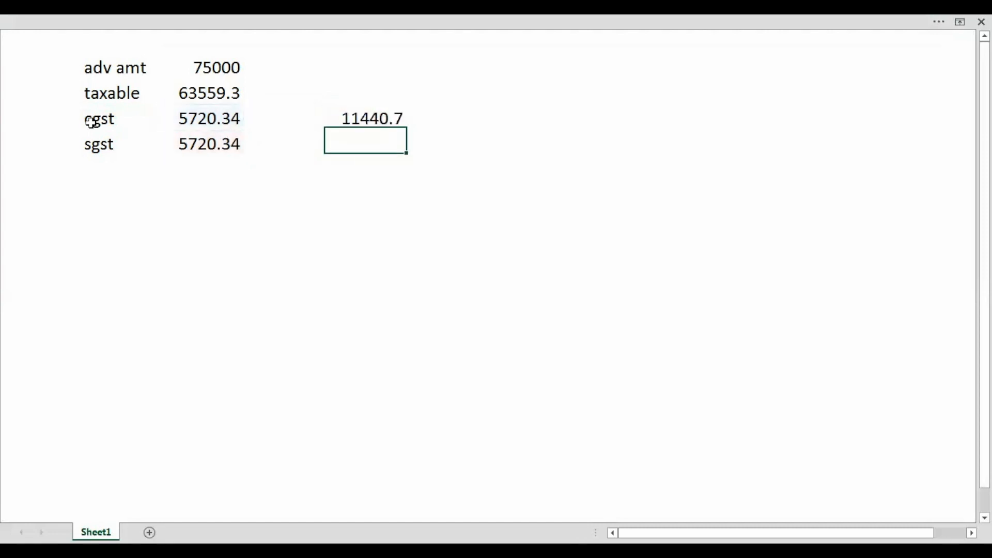
pyautogui.press('Up')
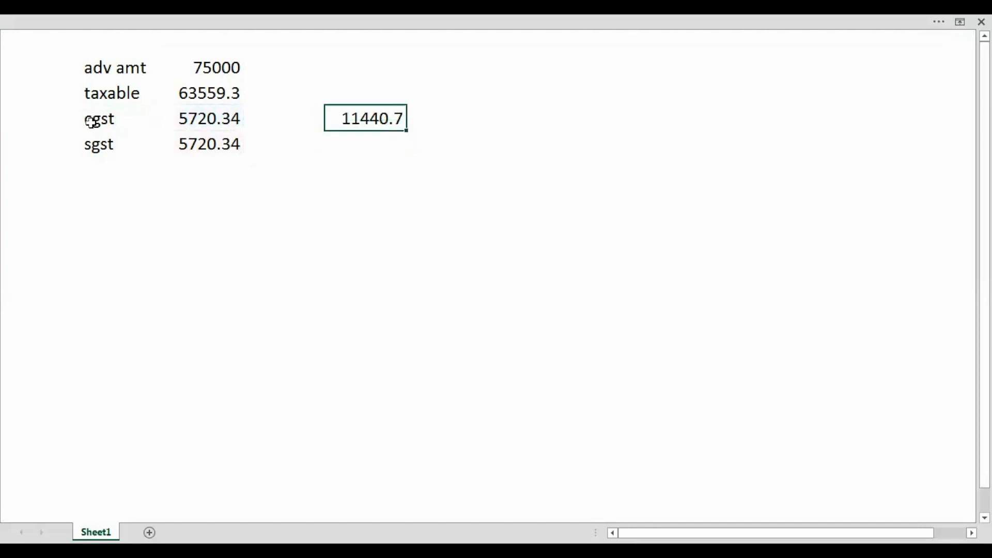
pyautogui.hotkey('ctrl', 'c')
pyautogui.hotkey('alt', 'Tab')
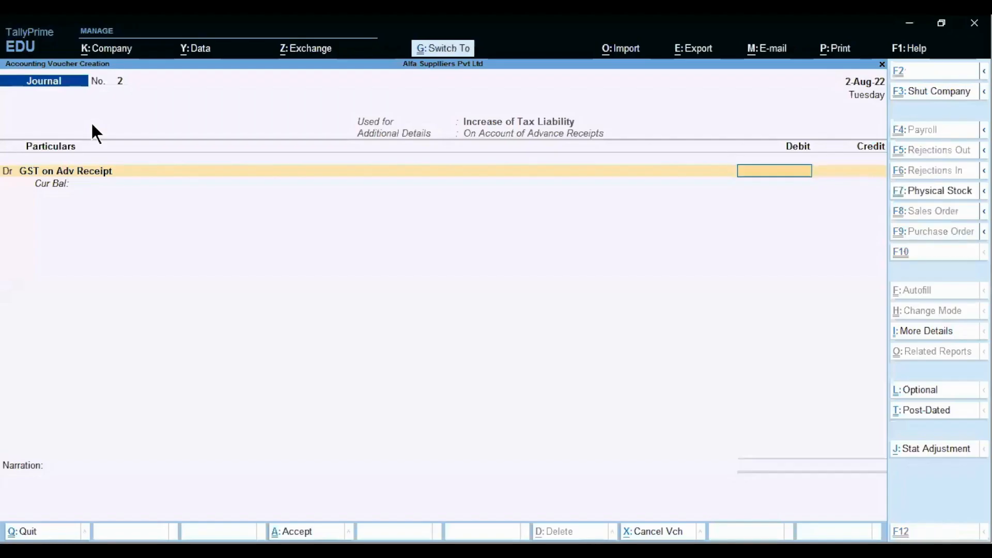
# Step: Paste and accept 11,440.68 as the GST on Adv Receipt debit amount
pyautogui.hotkey('ctrl', 'alt', 'v')
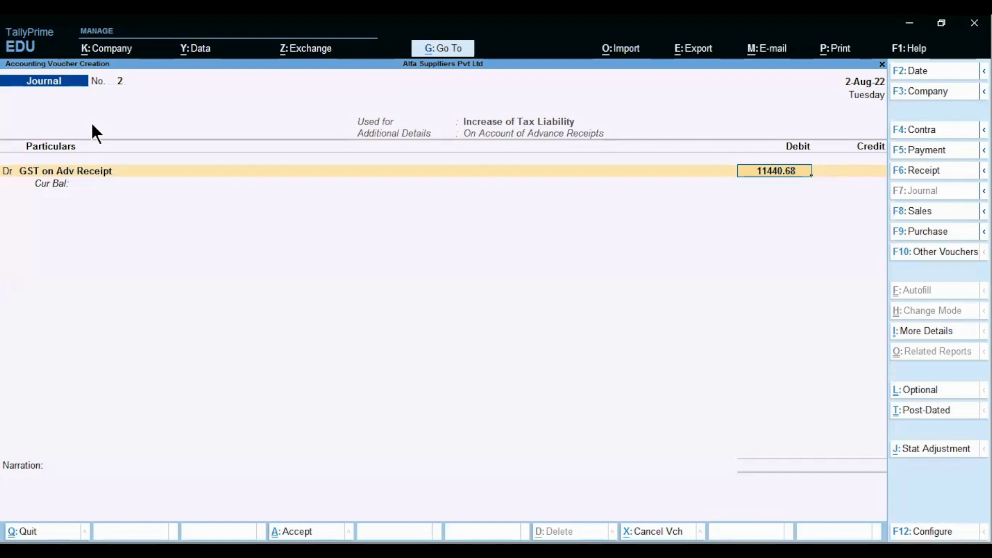
pyautogui.press('BackSpace')
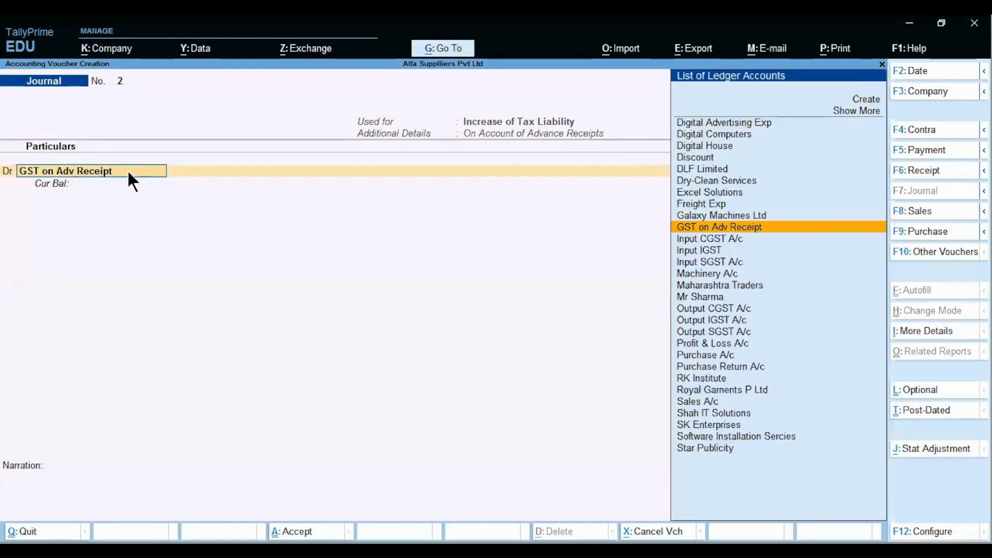
pyautogui.press('Return')
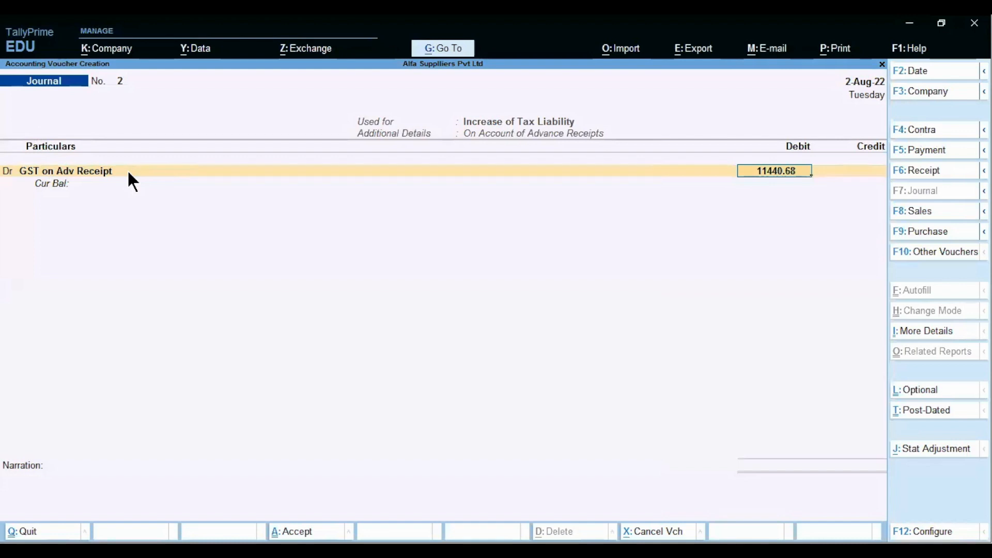
pyautogui.press('Return')
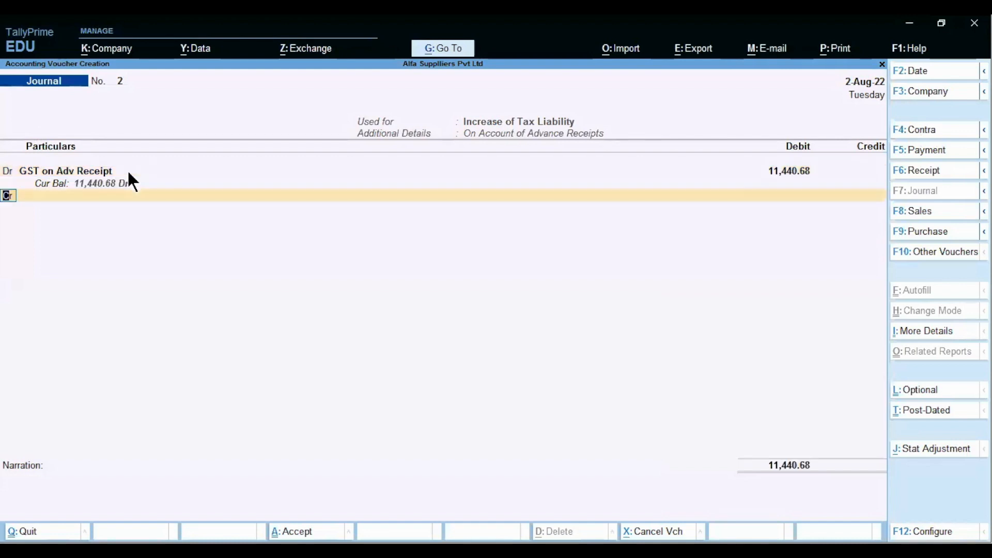
# Step: Credit Output CGST A/c at a 9% rate on a taxable value of 63,559.32
pyautogui.write('Out')
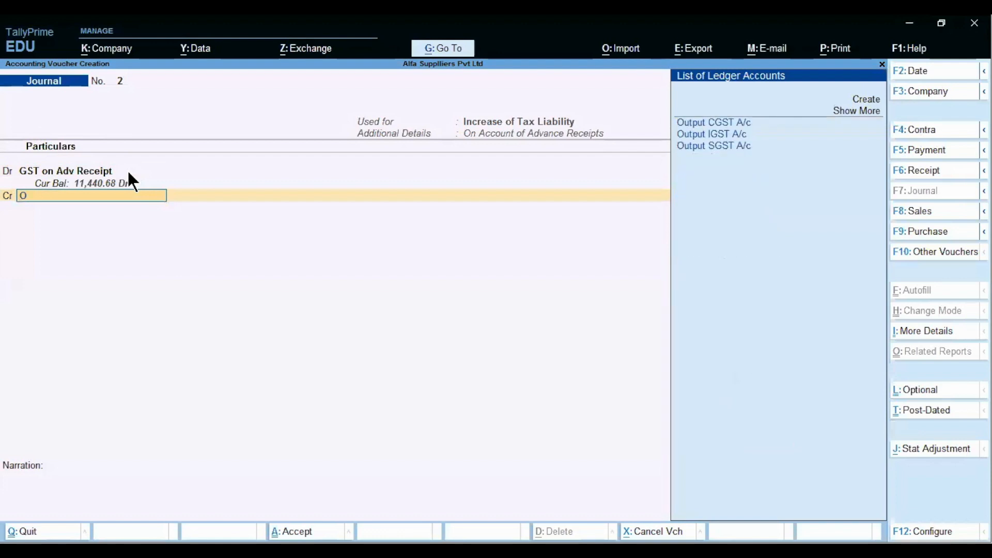
pyautogui.press('Return')
pyautogui.press('Return')
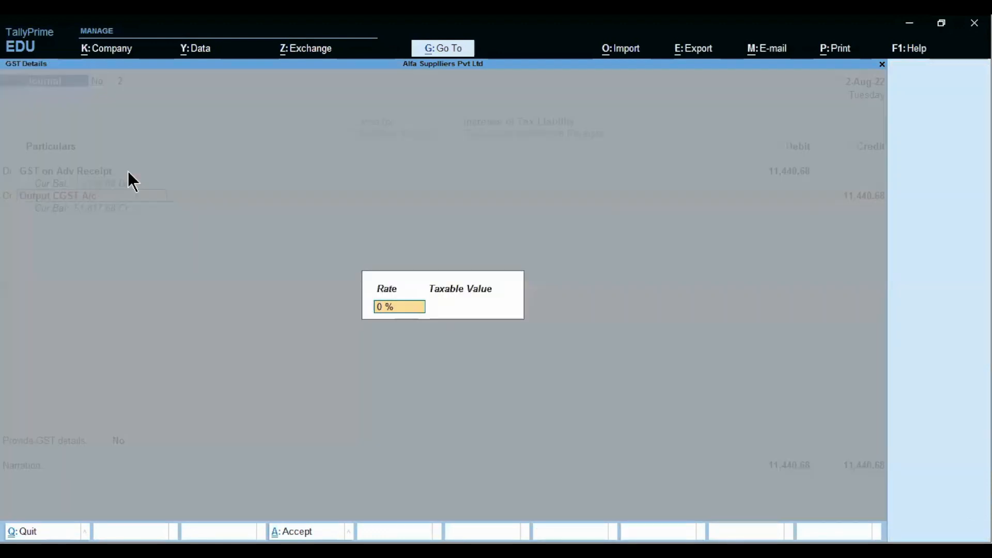
pyautogui.write('9')
pyautogui.press('Return')
pyautogui.hotkey('alt', 'Tab')
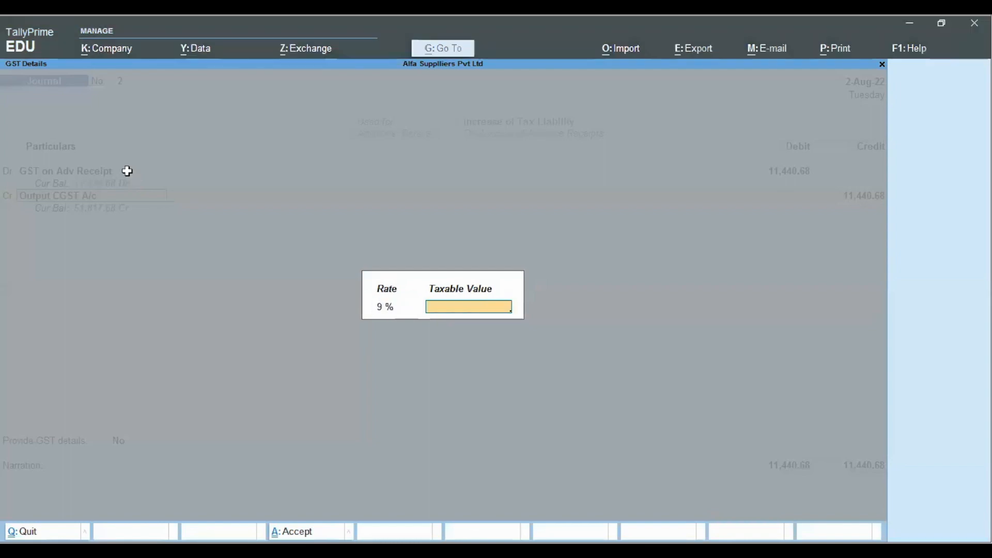
pyautogui.press('Escape')
pyautogui.press('Left')
pyautogui.press('Left')
pyautogui.press('Up')
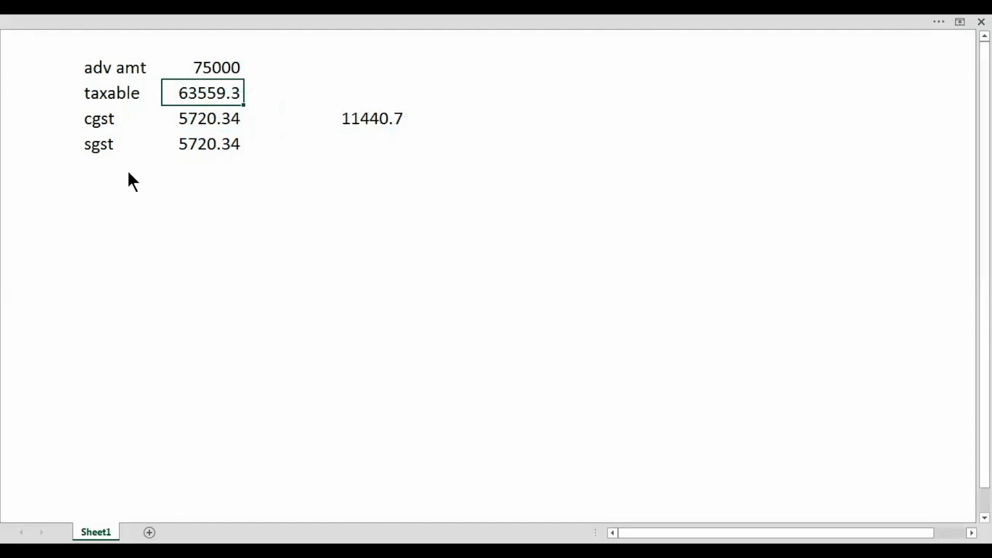
pyautogui.hotkey('alt', 'Tab')
pyautogui.hotkey('ctrl', 'alt', 'v')
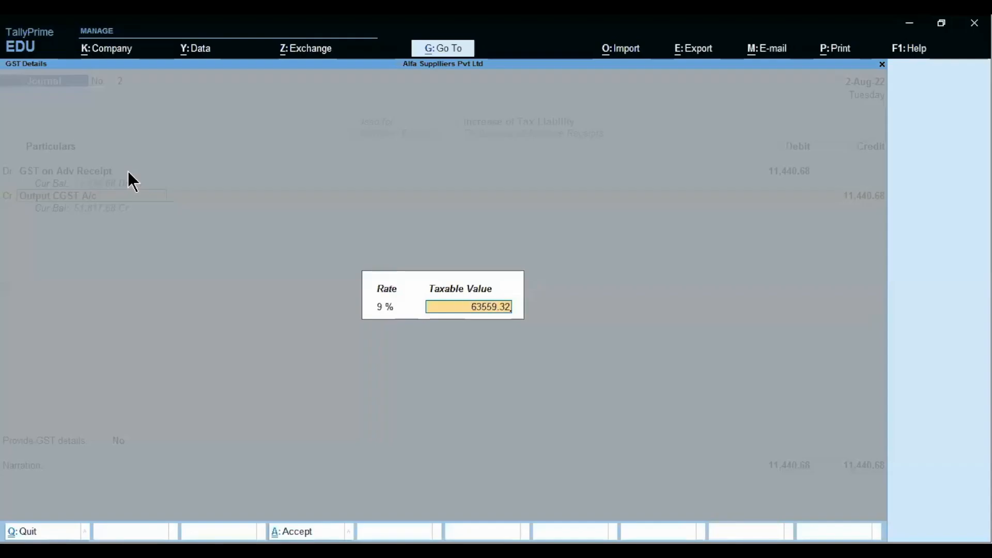
pyautogui.press('Return')
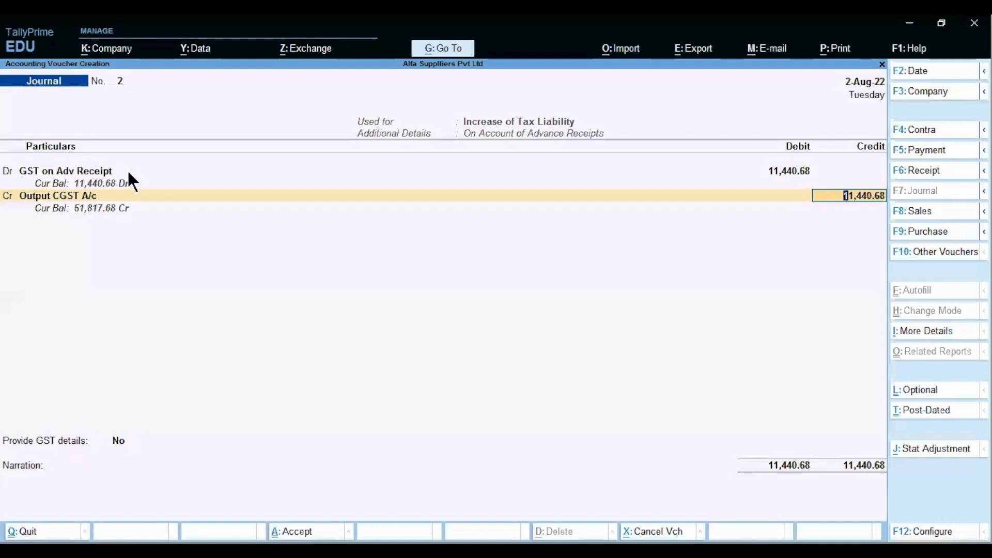
# Step: Set the Output CGST credit amount to 5,720.34, copied from the Excel sheet
pyautogui.press('alt')
pyautogui.hotkey('alt', 'Tab')
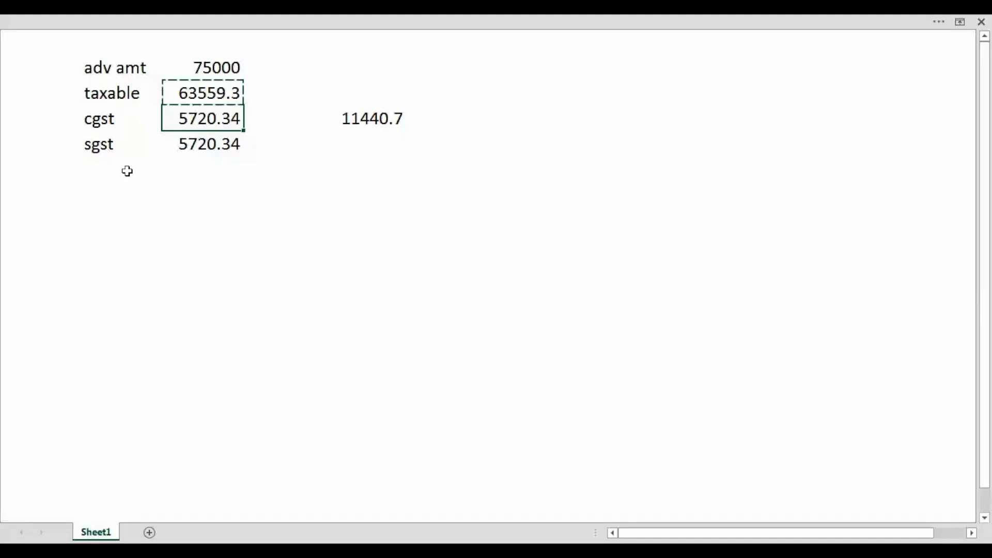
pyautogui.press('Escape')
pyautogui.hotkey('ctrl', 'c')
pyautogui.hotkey('alt', 'Tab')
pyautogui.hotkey('ctrl', 'alt', 'v')
pyautogui.press('Return')
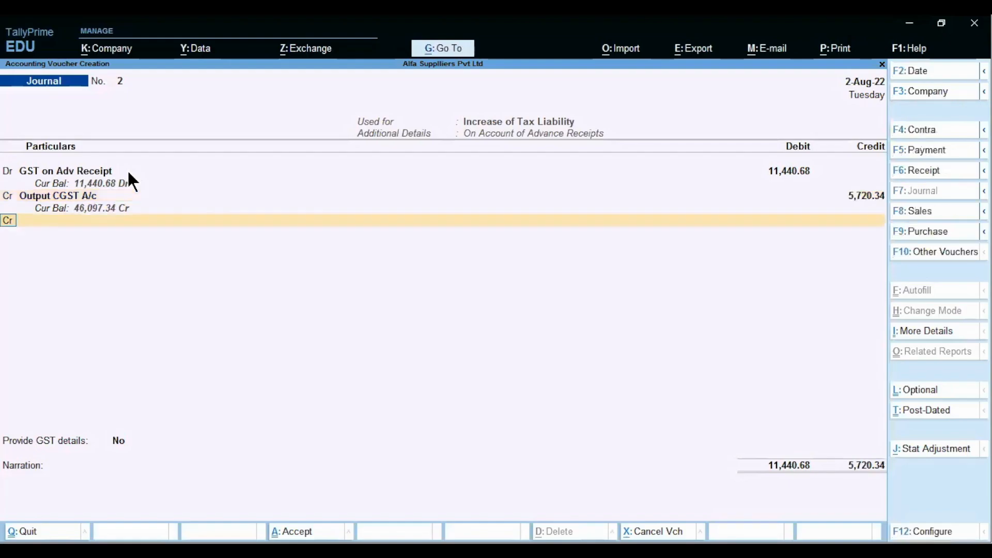
pyautogui.press('Return')
# Step: Add an Output SGST A/c credit line, accepting the 9% rate and taxable value
pyautogui.write('Out')
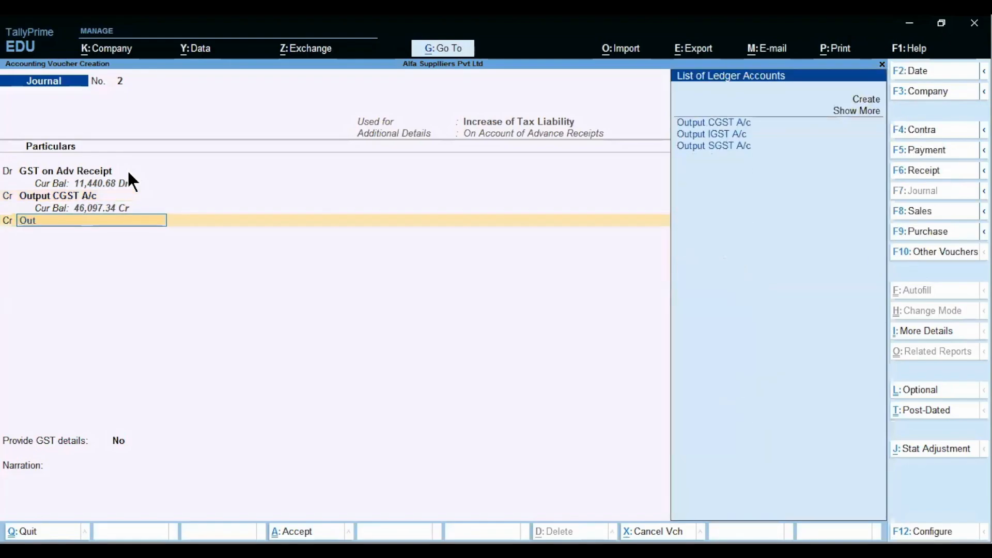
pyautogui.press('Down')
pyautogui.press('Down')
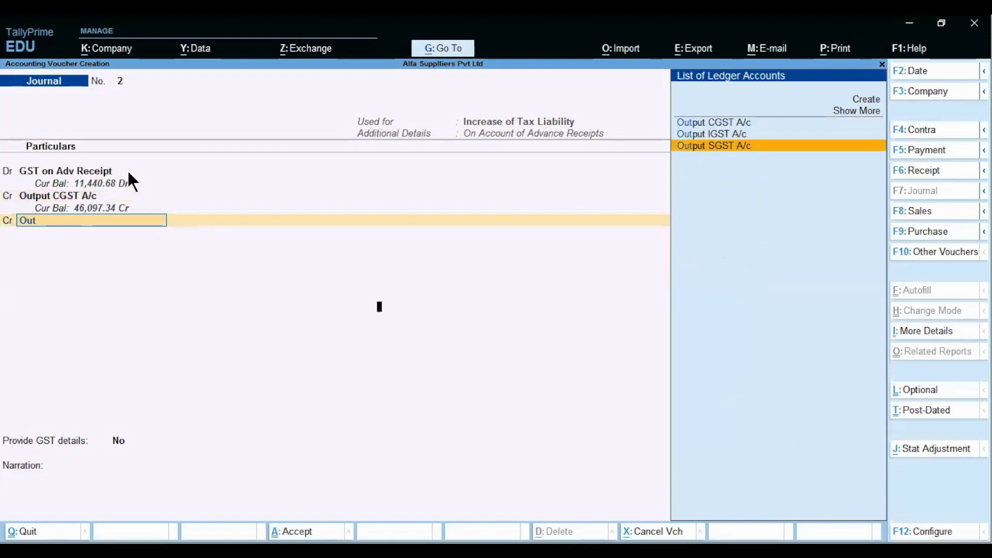
pyautogui.press('Return')
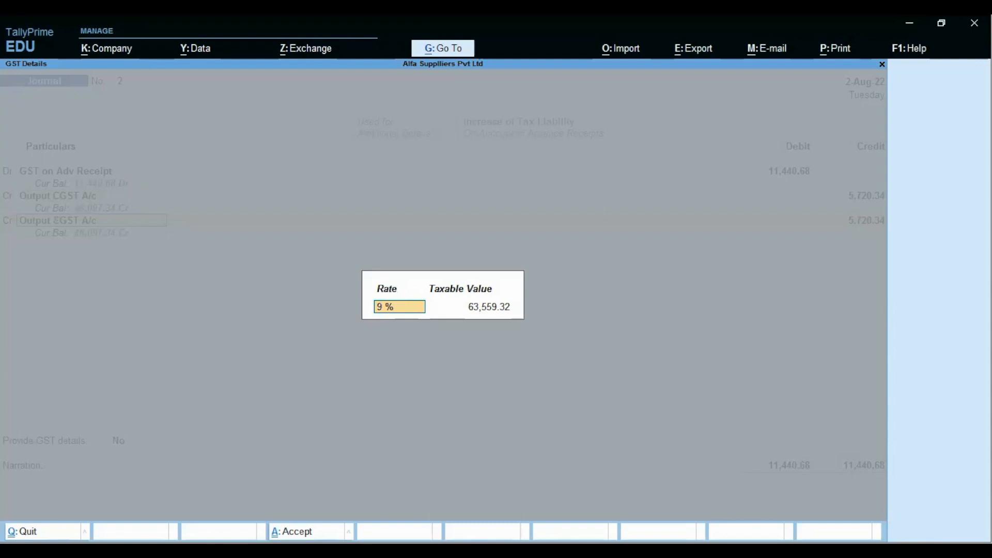
pyautogui.hotkey('alt', 'Tab')
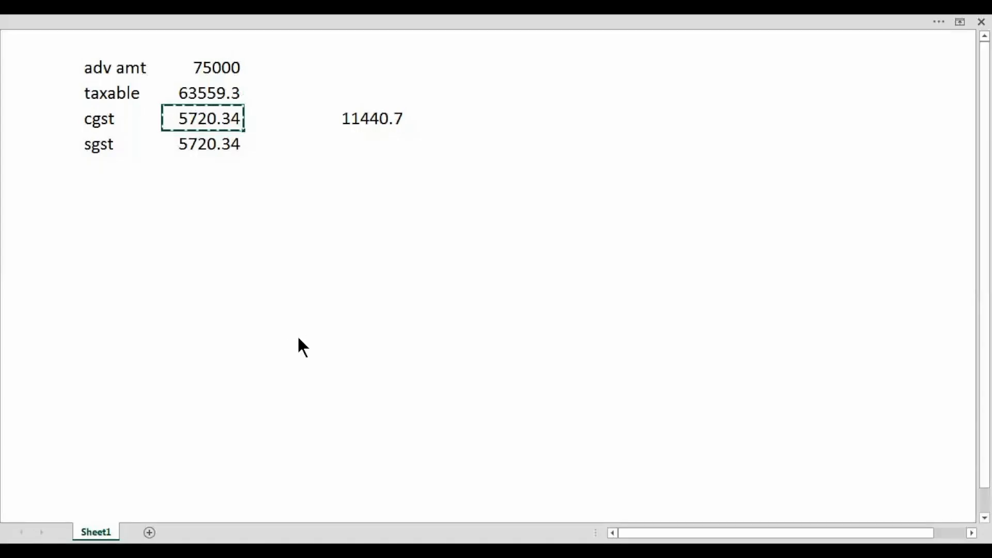
pyautogui.hotkey('alt', 'Tab')
pyautogui.press('Return')
pyautogui.press('Return')
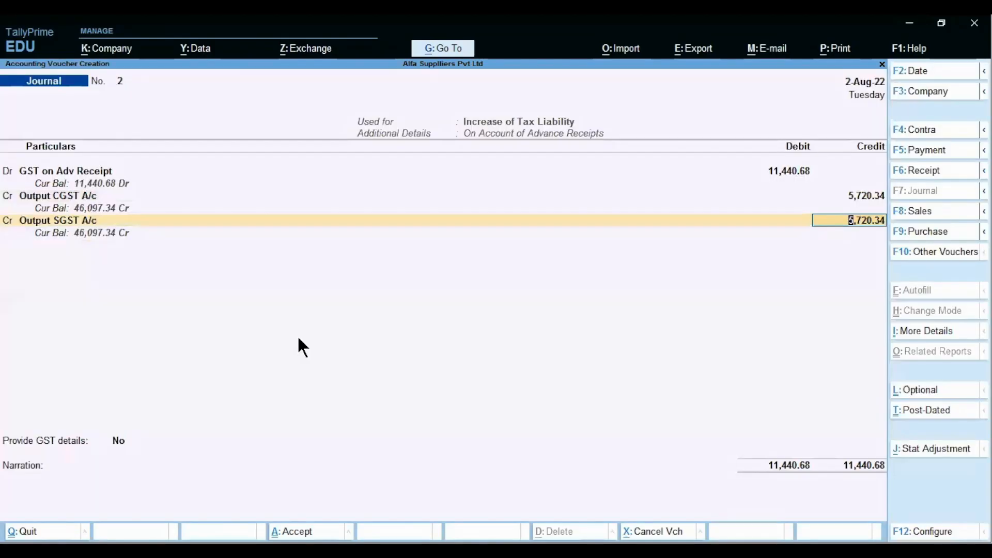
pyautogui.press('Return')
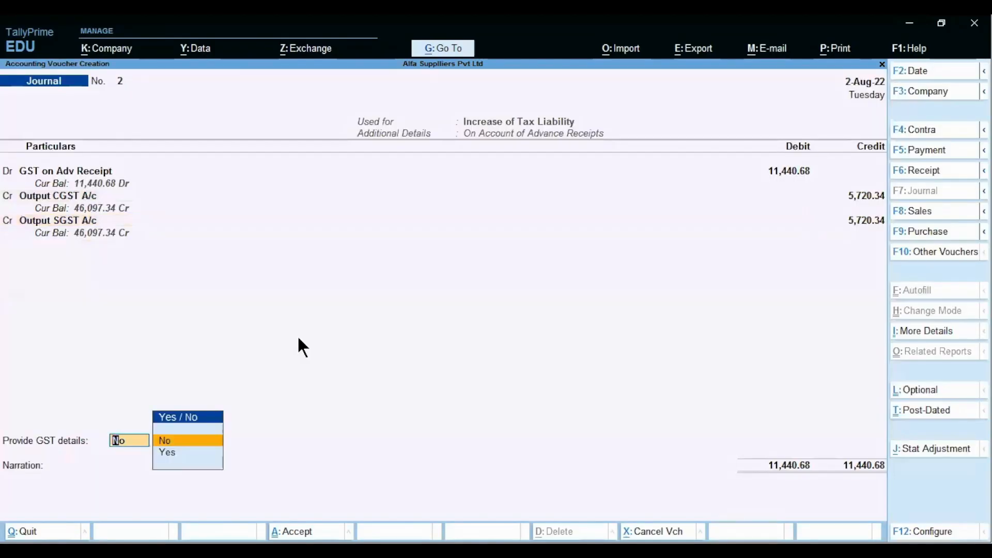
# Step: Link the advance to Royal Garments P Ltd in GST details and type narration 'being adjustment to increase tax liability'
pyautogui.press('Down')
pyautogui.press('Return')
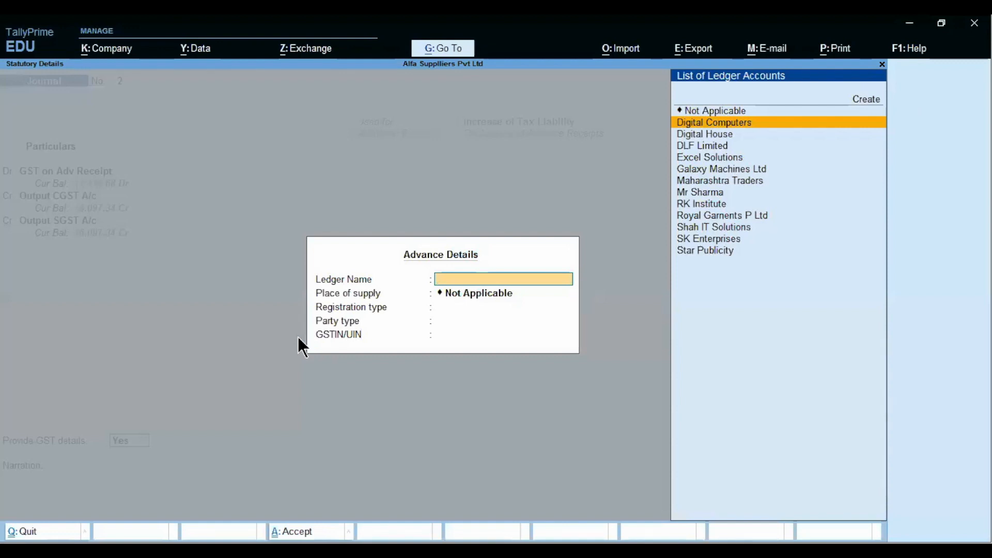
pyautogui.write('roy')
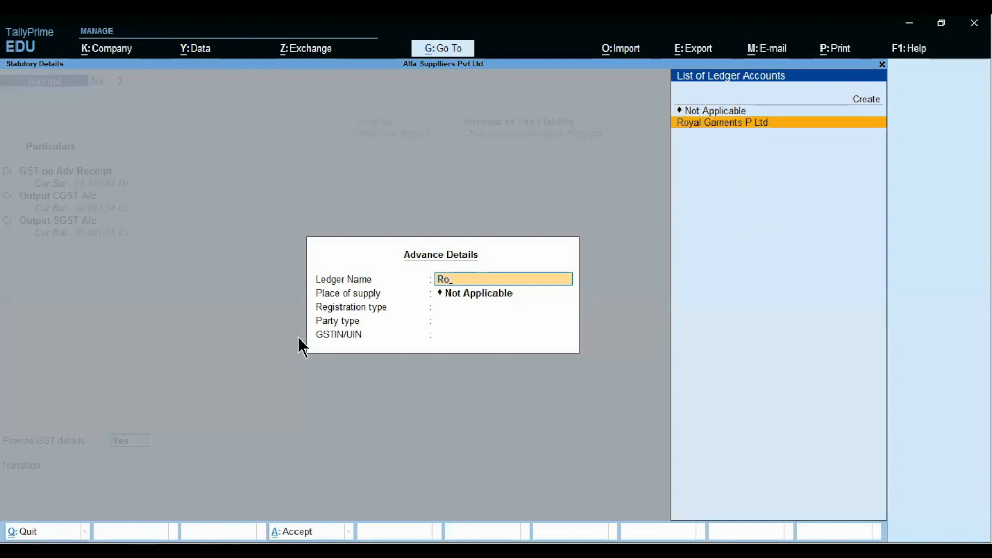
pyautogui.press('Return')
pyautogui.press('Return')
pyautogui.press('Return')
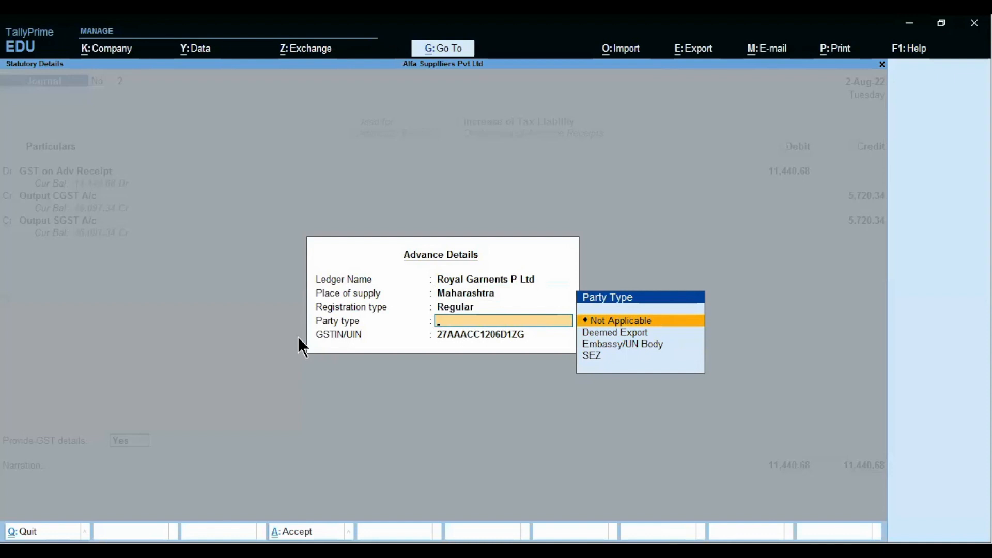
pyautogui.press('Return')
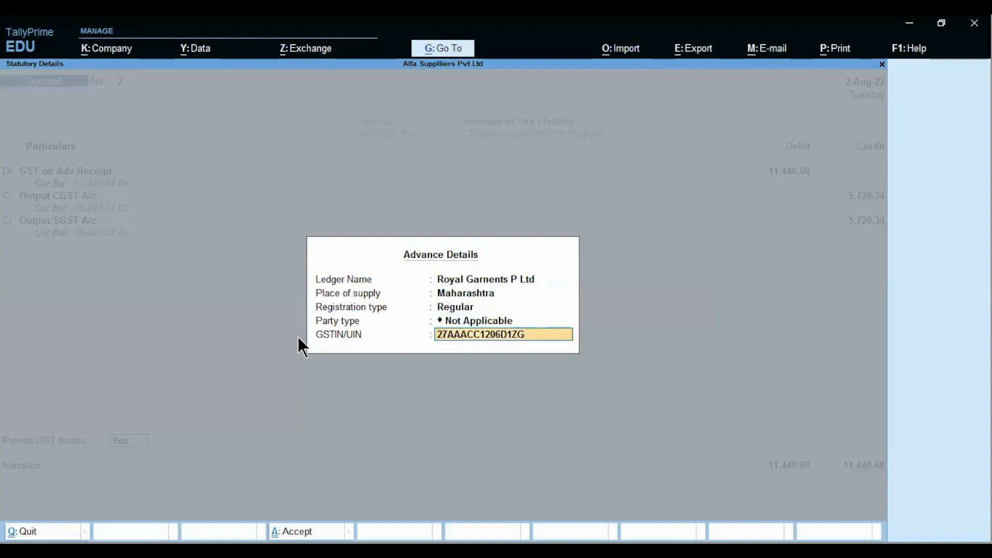
pyautogui.press('Return')
pyautogui.write('being')
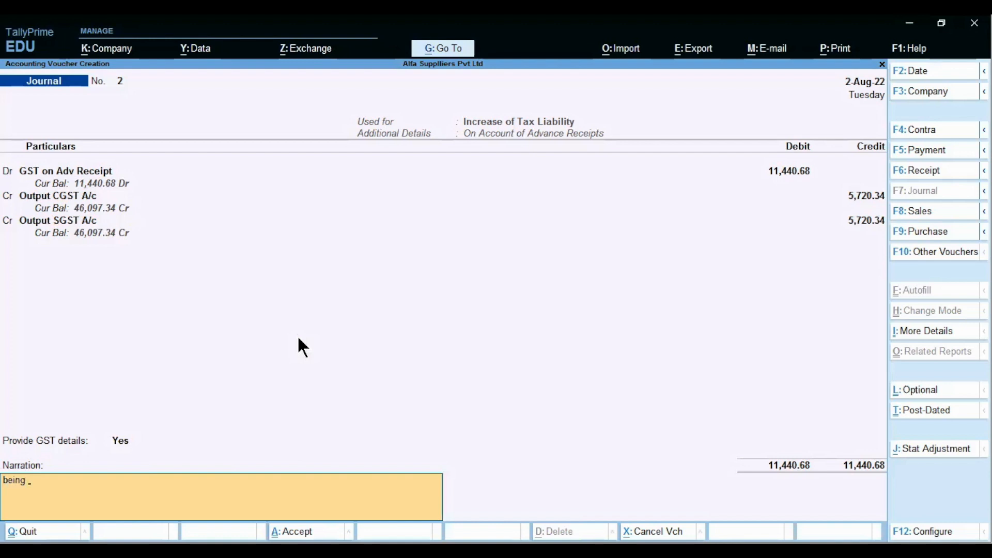
pyautogui.write(' adjustment to increase tax liability')
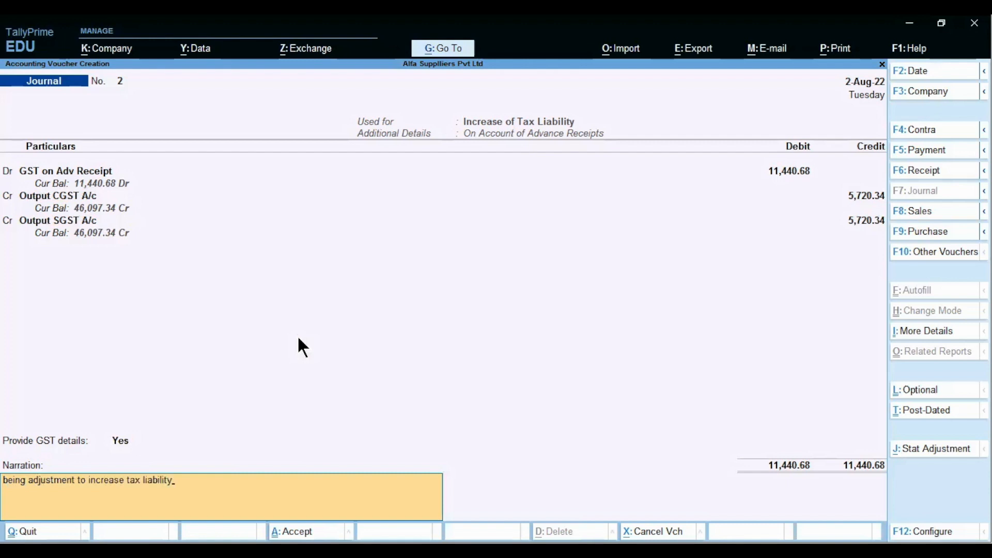
# Step: Finish the narration and accept the journal voucher to save it
pyautogui.press('Return')
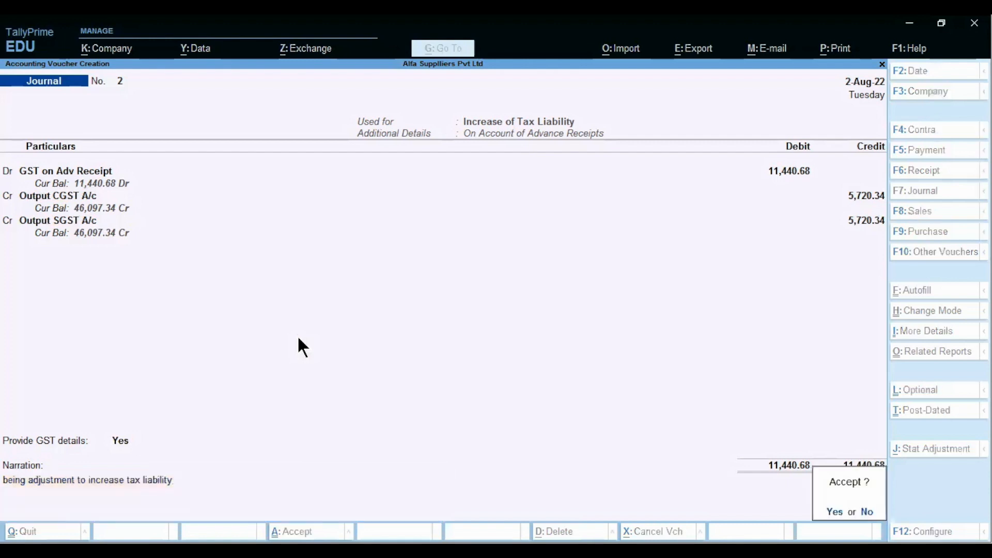
pyautogui.press('Return')
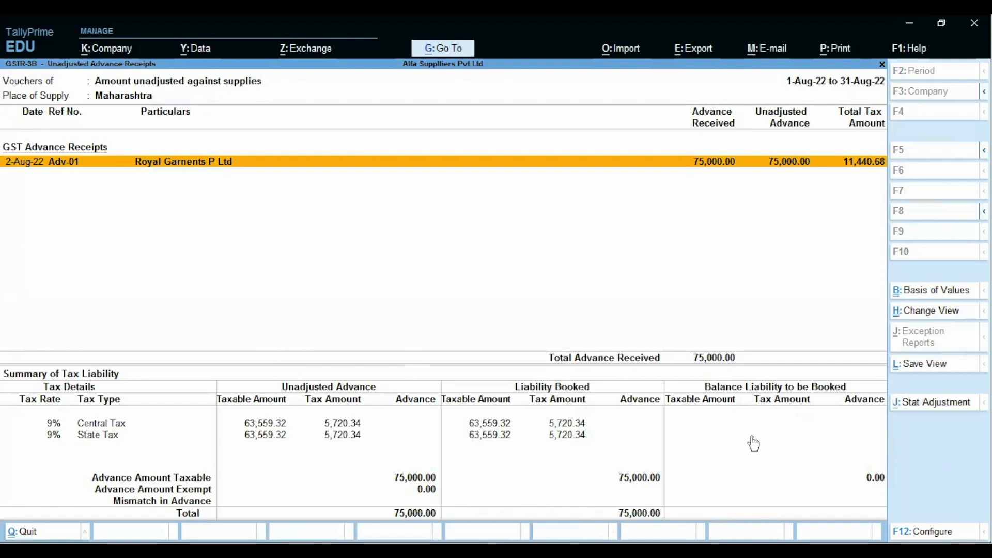
# Step: Back out of the unadjusted advances report to GSTR-3B, then switch to the advance-receipt slide
pyautogui.press('Escape')
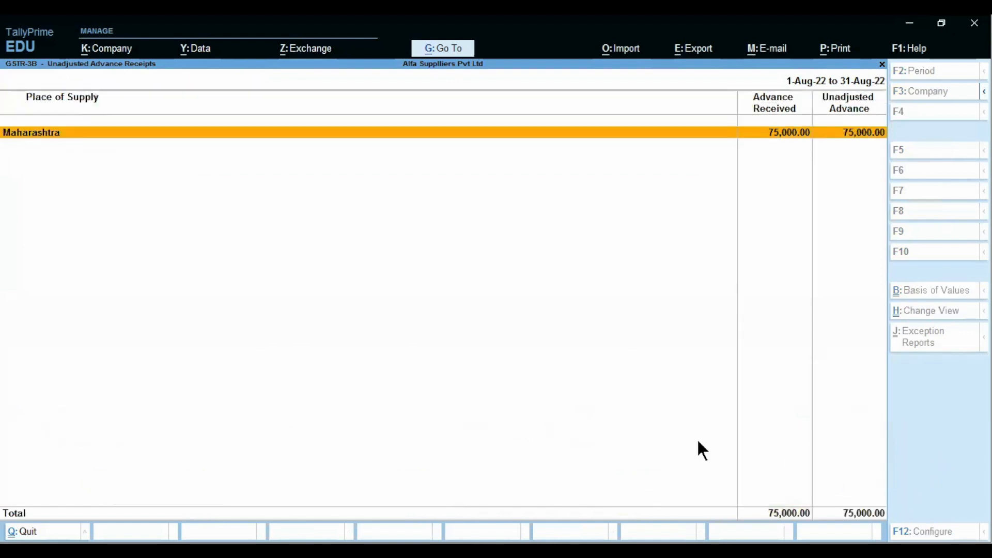
pyautogui.press('Escape')
pyautogui.hotkey('alt', 'Tab')
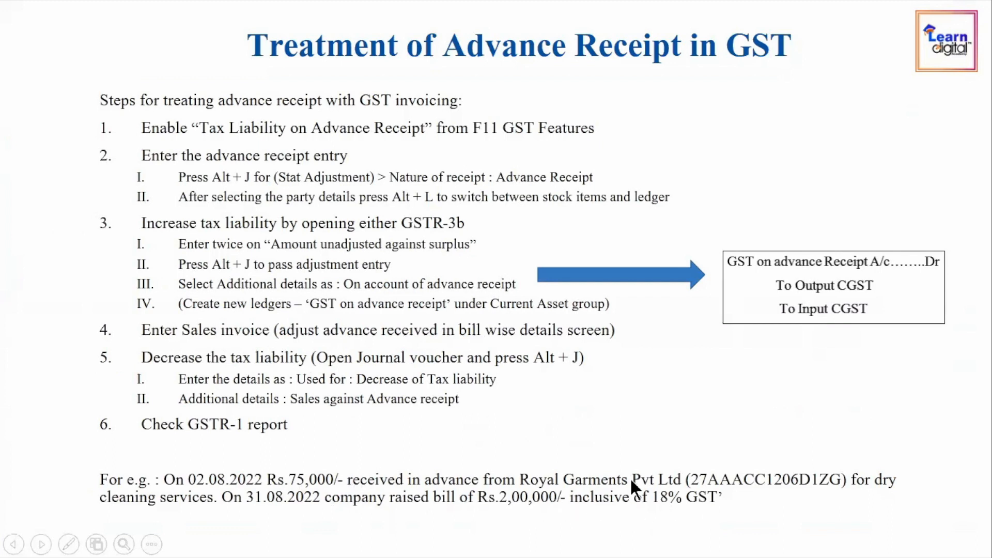
# Step: Start a sales voucher dated 31-Aug-22 for party Royal Garnents P Ltd
pyautogui.hotkey('alt', 'Tab')
pyautogui.press('Escape')
pyautogui.press('Escape')
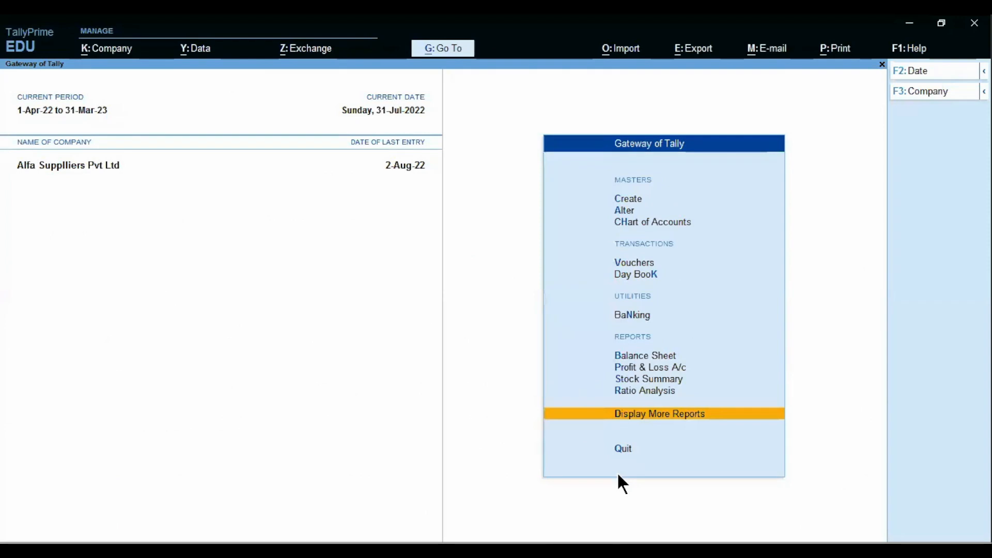
pyautogui.press('v')
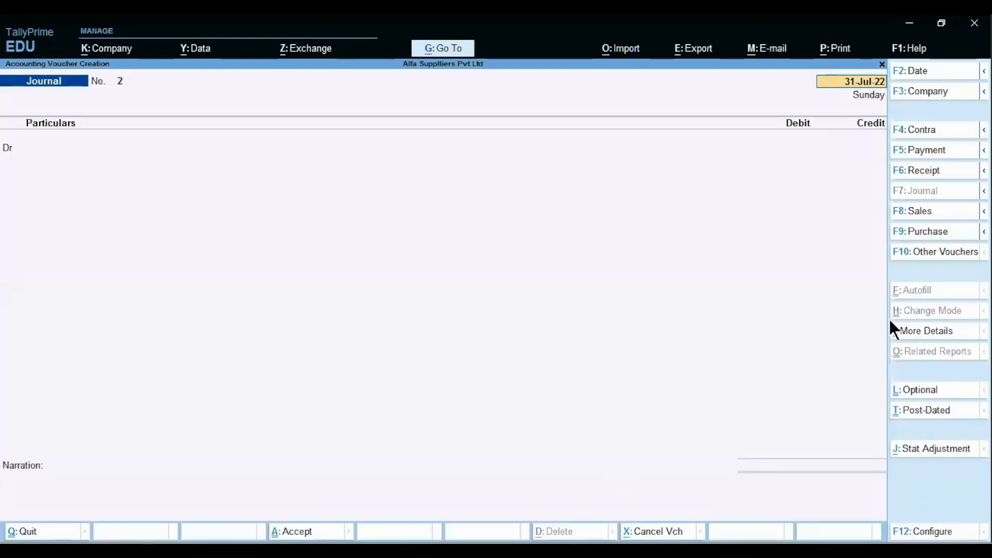
pyautogui.click(915, 211)
pyautogui.write('31.8')
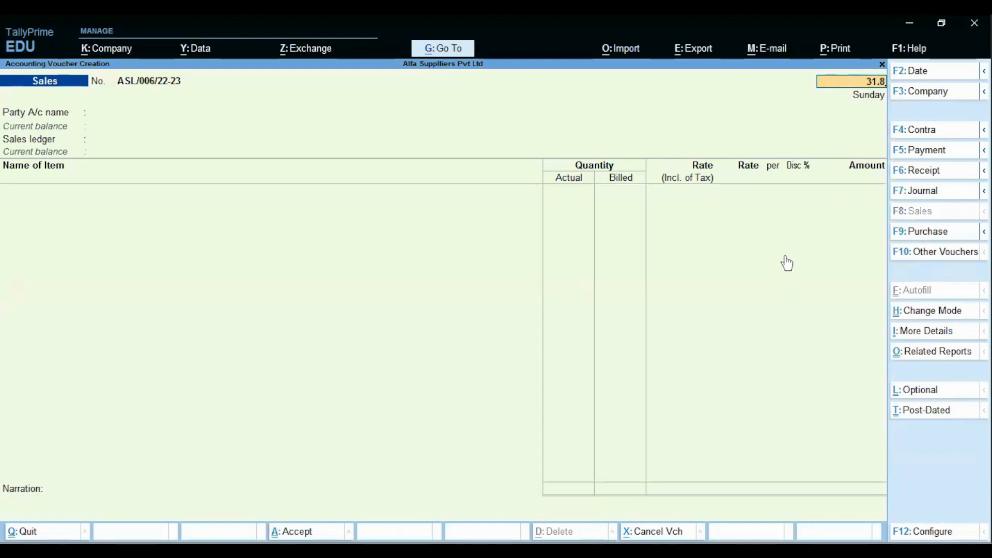
pyautogui.press('Return')
pyautogui.write('R')
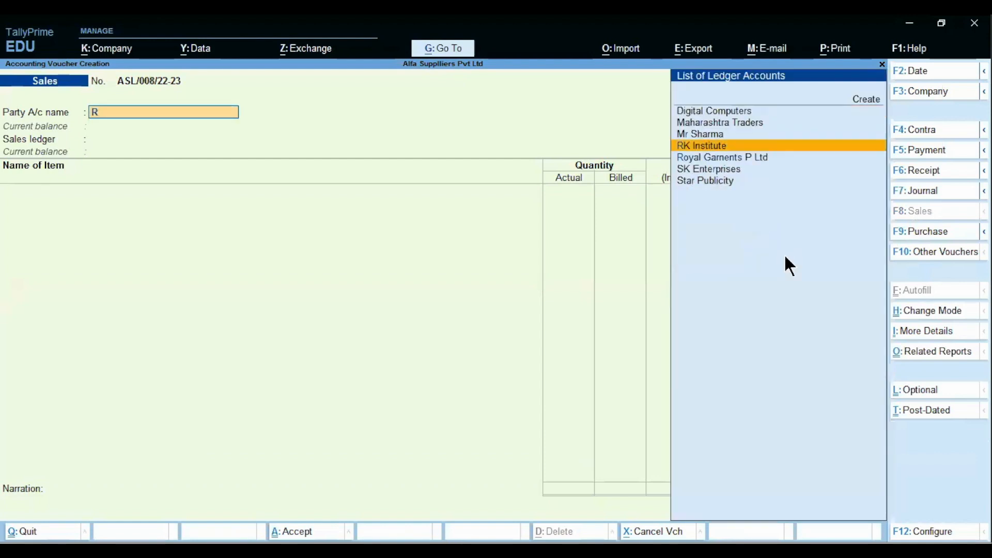
pyautogui.press('Down')
pyautogui.press('Return')
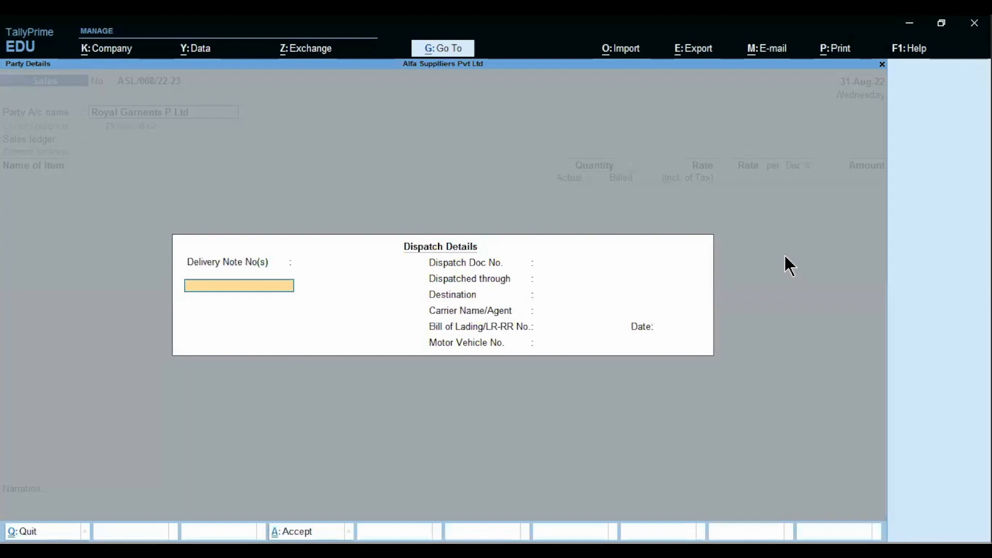
pyautogui.hotkey('ctrl', 'a')
pyautogui.hotkey('ctrl', 'a')
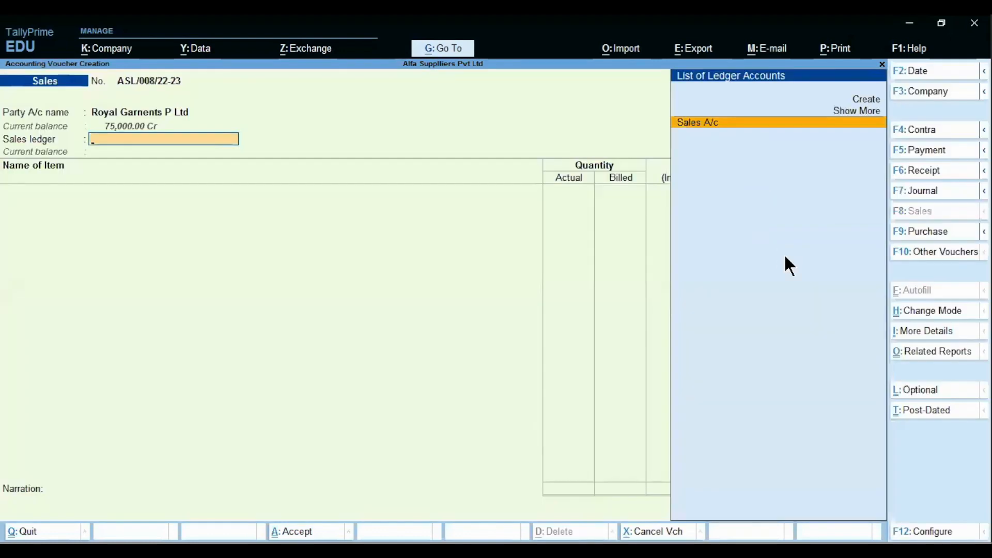
pyautogui.press('Return')
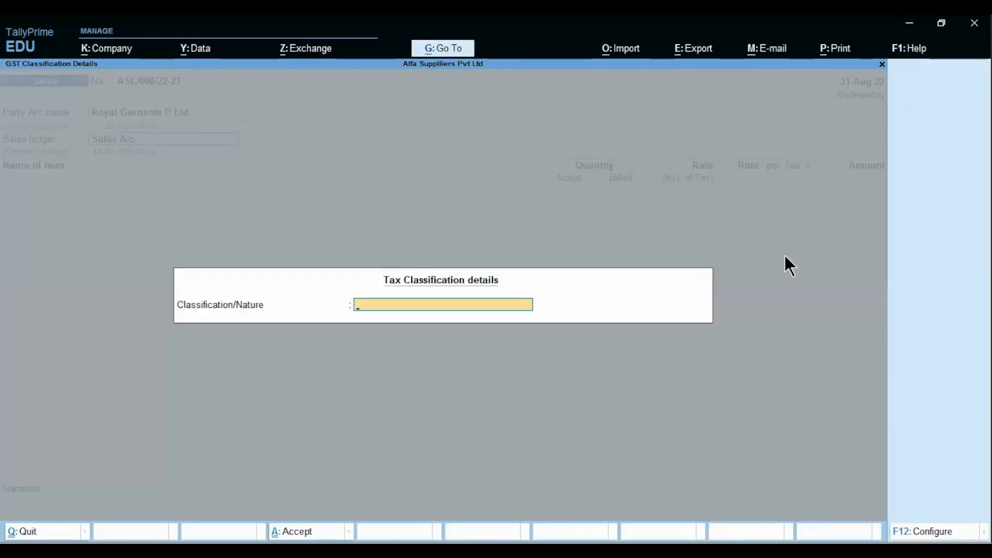
# Step: Set the nature of transaction to Sales Taxable and switch the voucher to Accounting Invoice mode
pyautogui.write('Sales')
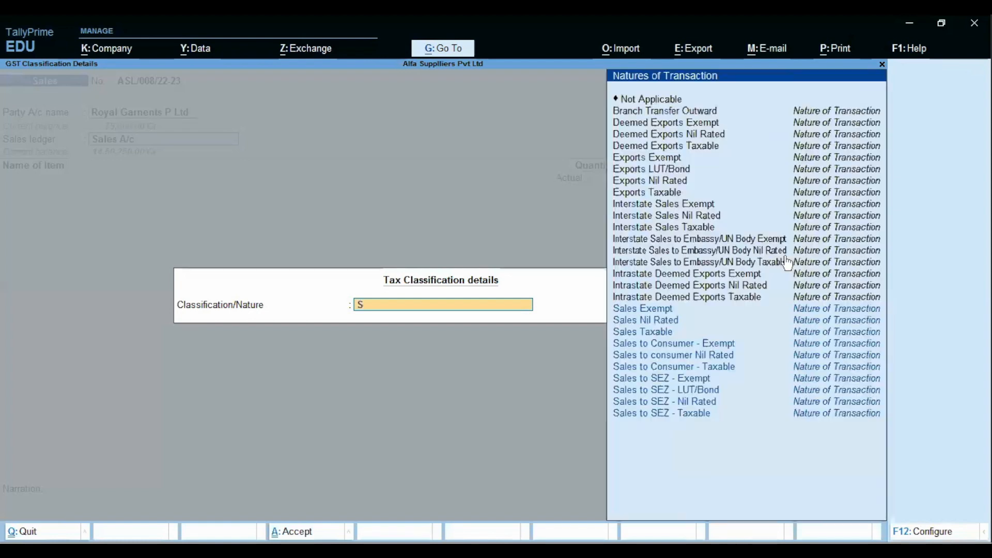
pyautogui.press('Down')
pyautogui.press('Down')
pyautogui.press('Return')
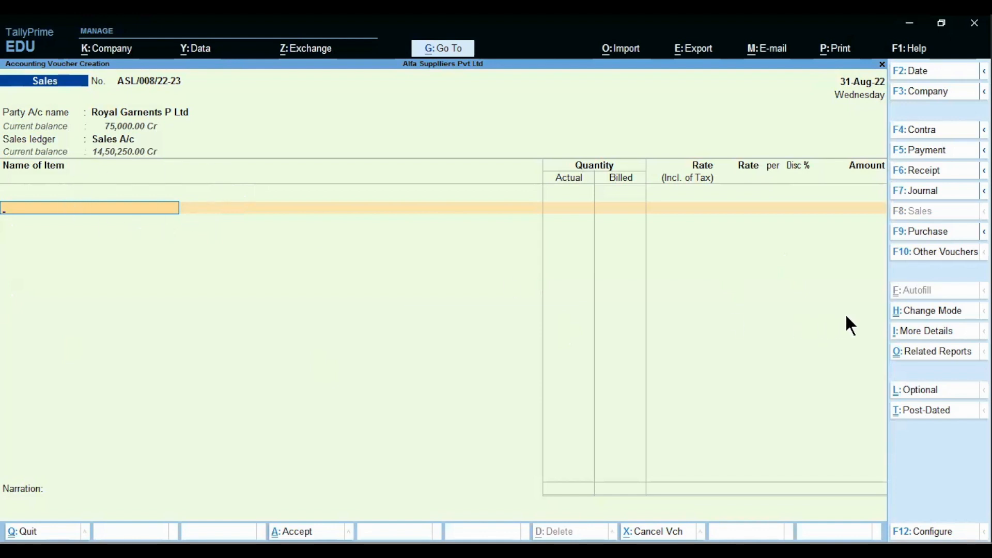
pyautogui.click(917, 312)
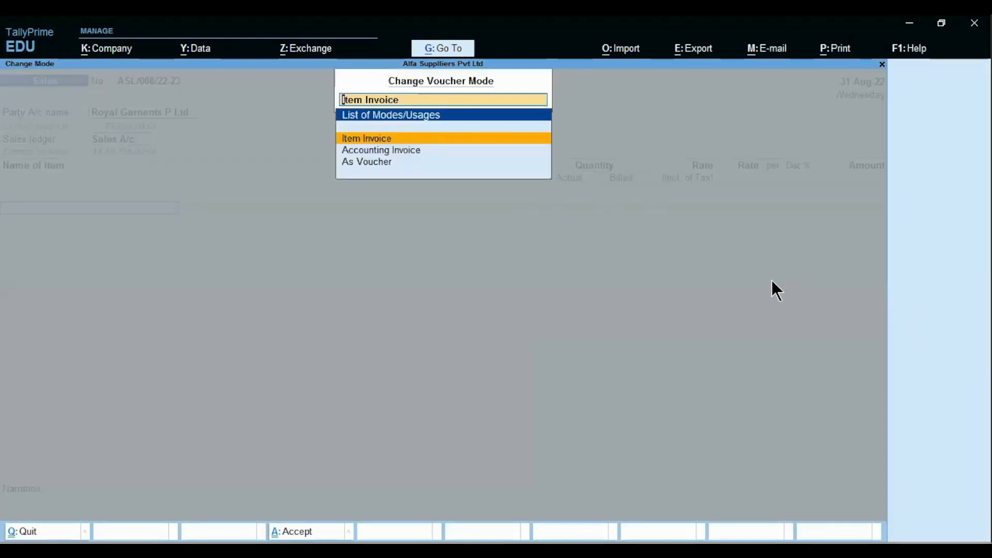
pyautogui.press('Down')
pyautogui.press('Return')
pyautogui.press('Return')
pyautogui.press('Return')
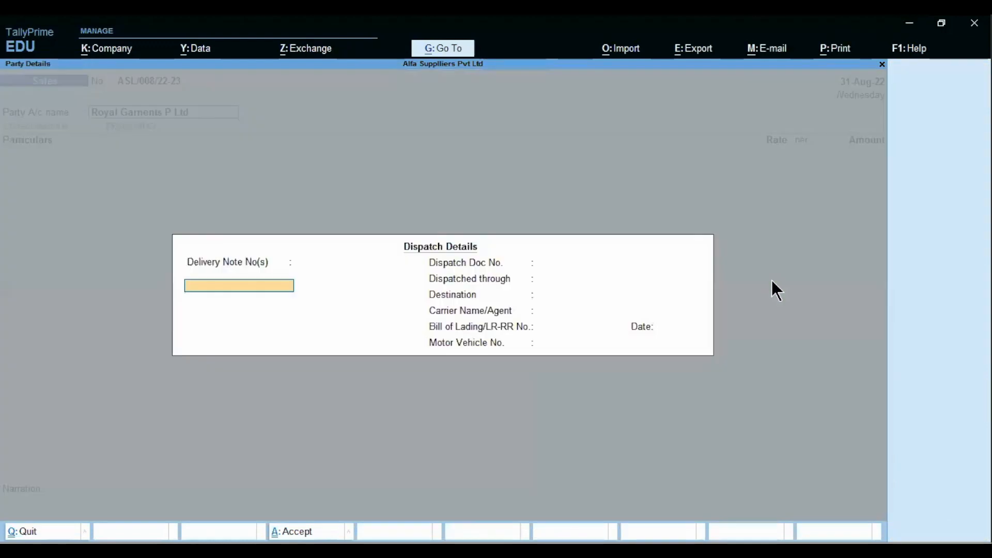
pyautogui.press('Return')
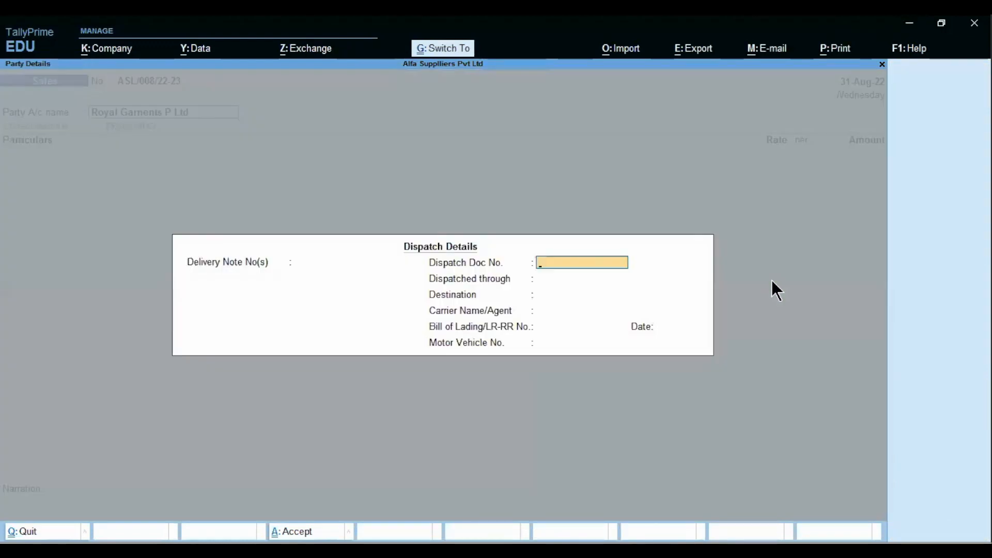
pyautogui.hotkey('ctrl', 'a')
pyautogui.hotkey('ctrl', 'a')
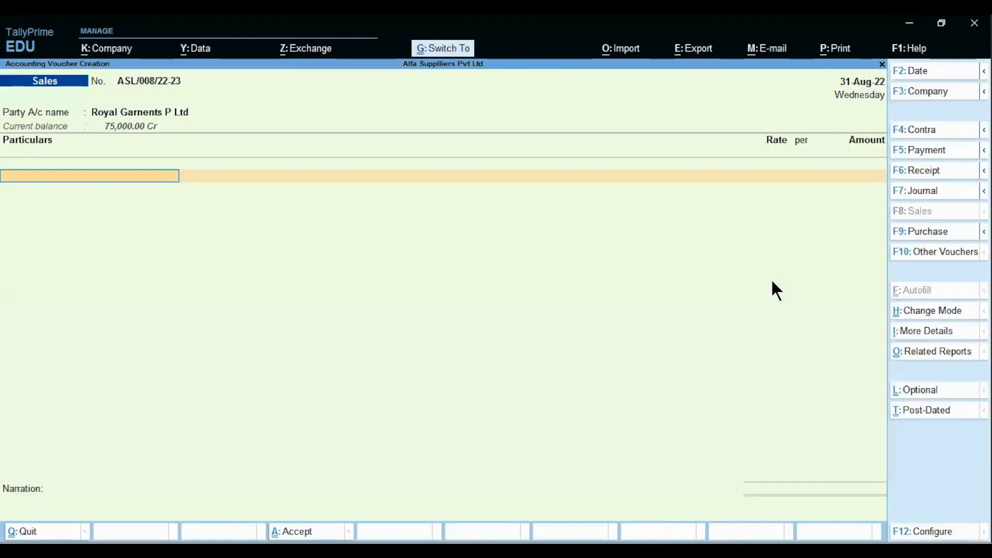
# Step: Add Dry-Clean Services at 2,00,000 GST-inclusive, giving 1,69,491.53, as Sales Taxable
pyautogui.write('dry')
pyautogui.press('Return')
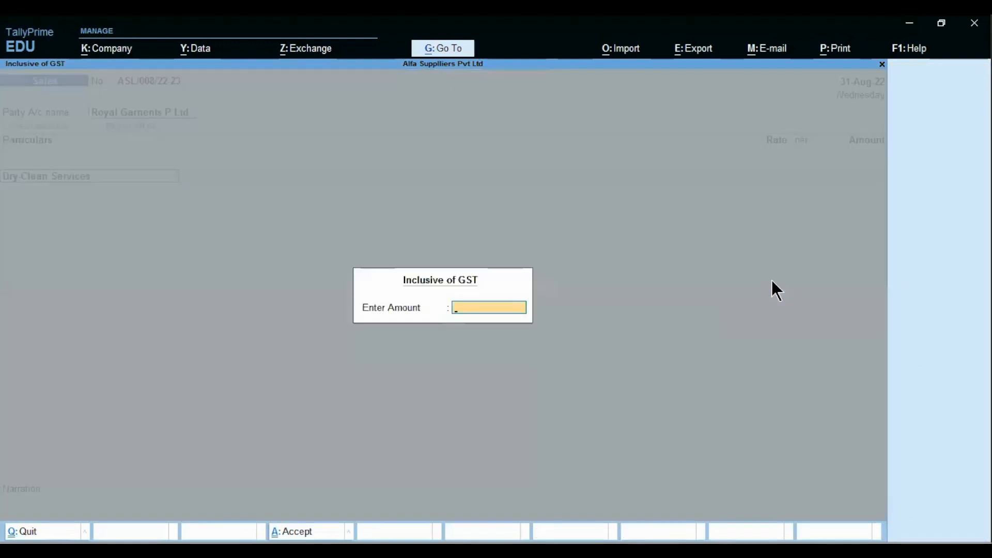
pyautogui.write('200000')
pyautogui.press('Return')
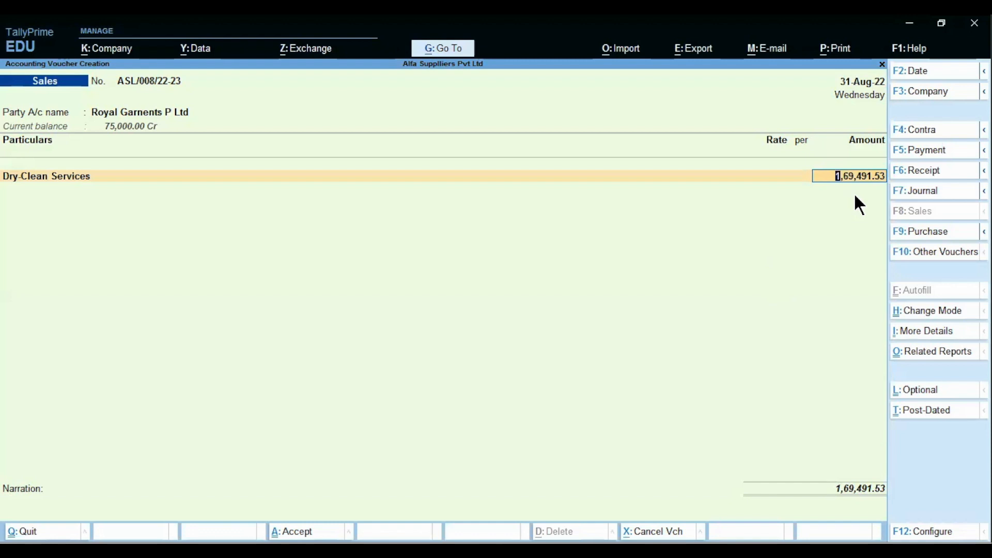
pyautogui.press('Return')
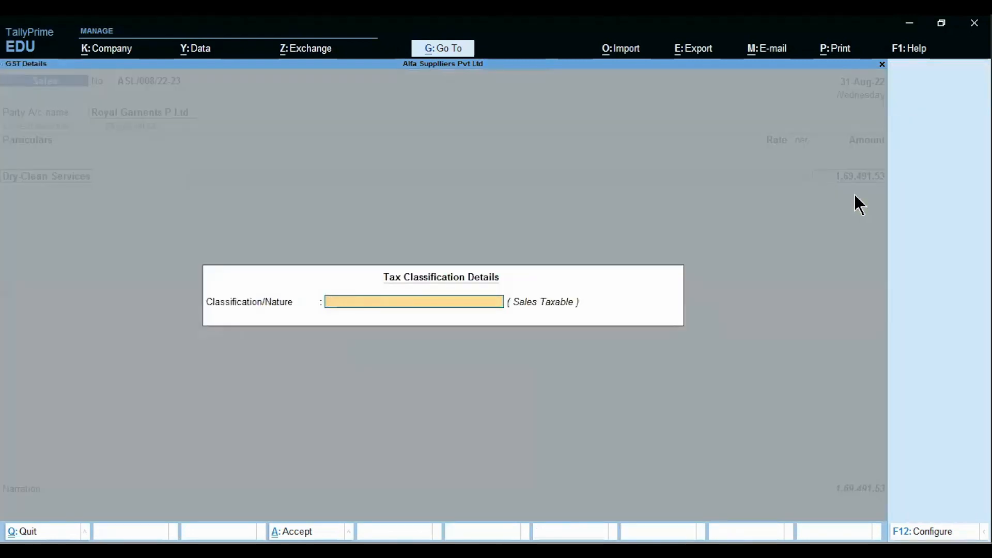
pyautogui.write('Sales')
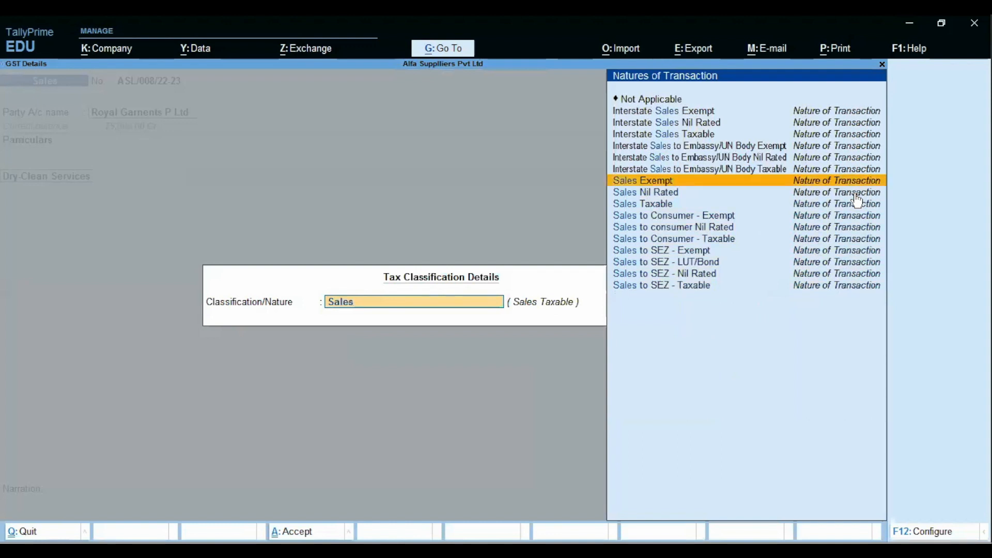
pyautogui.press('Down')
pyautogui.press('Down')
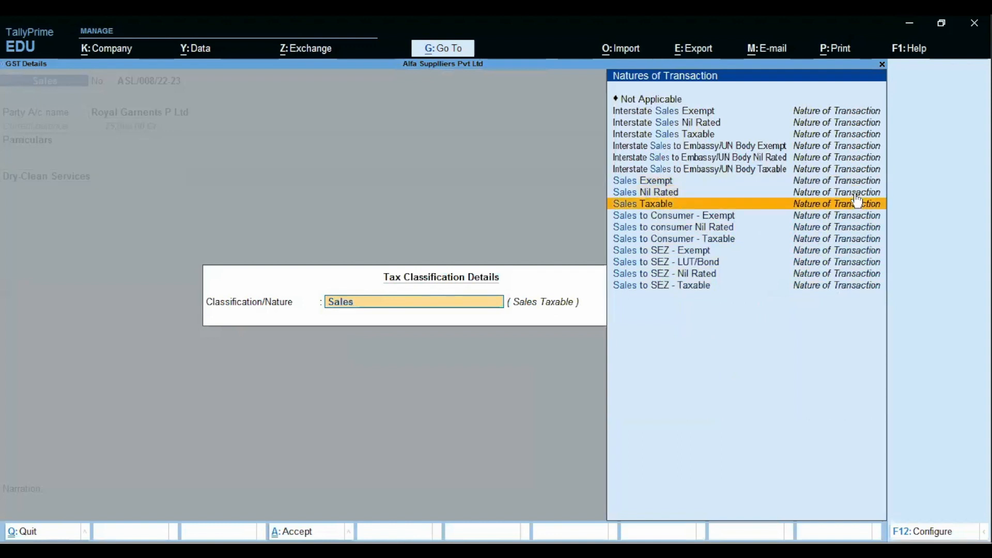
pyautogui.press('Return')
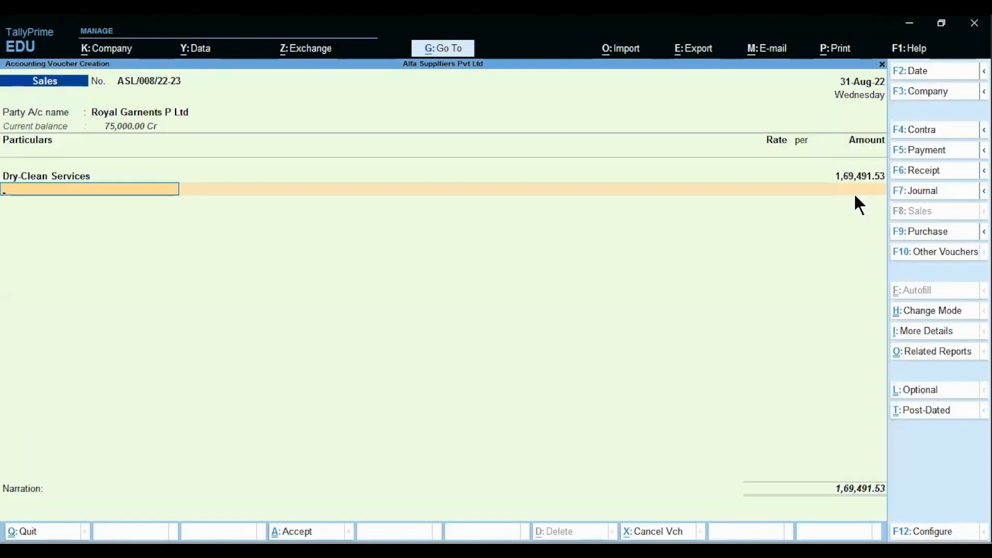
# Step: Add Output CGST and Output SGST of 15,254.24 each, totalling 2,00,000.01
pyautogui.write('Out')
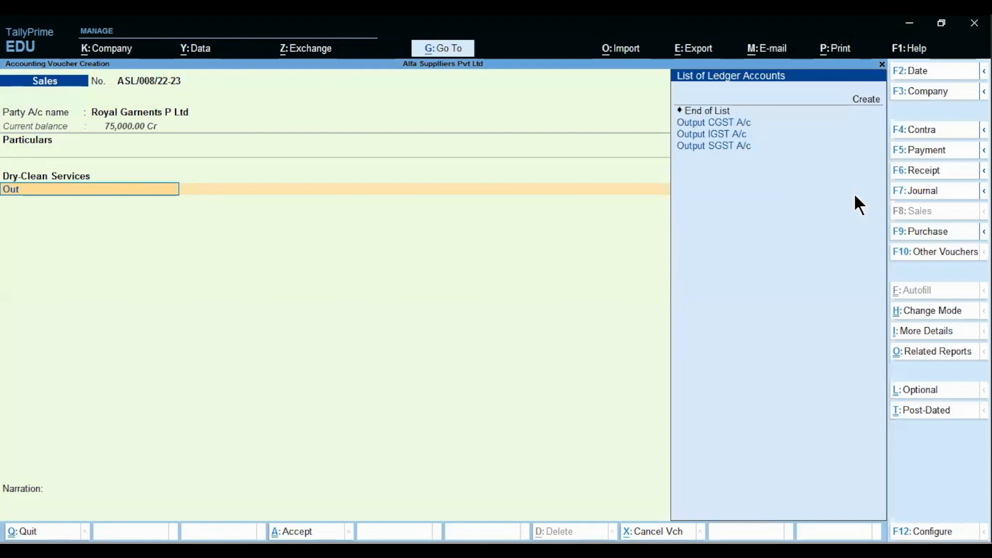
pyautogui.press('Down')
pyautogui.press('Return')
pyautogui.press('Return')
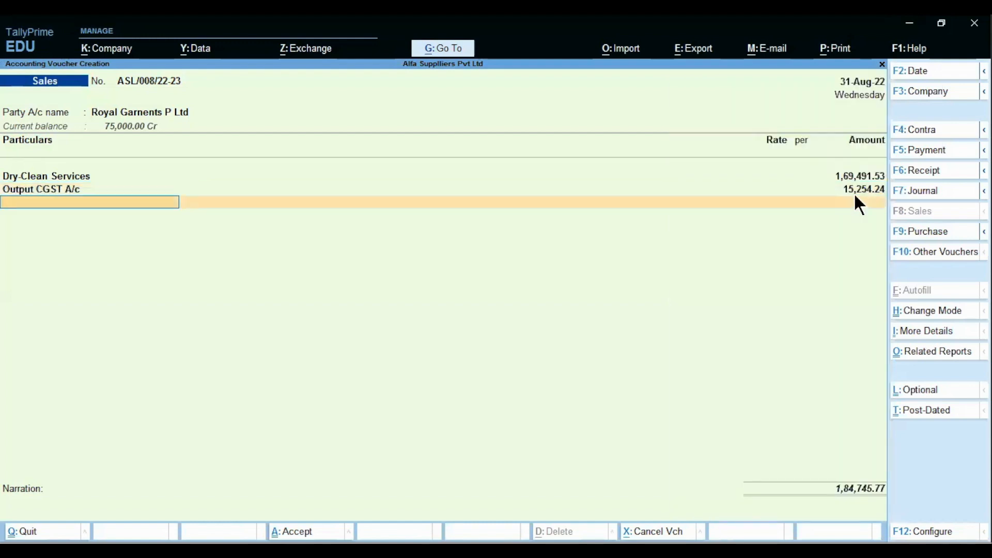
pyautogui.write('Out')
pyautogui.press('Down')
pyautogui.press('Down')
pyautogui.press('Down')
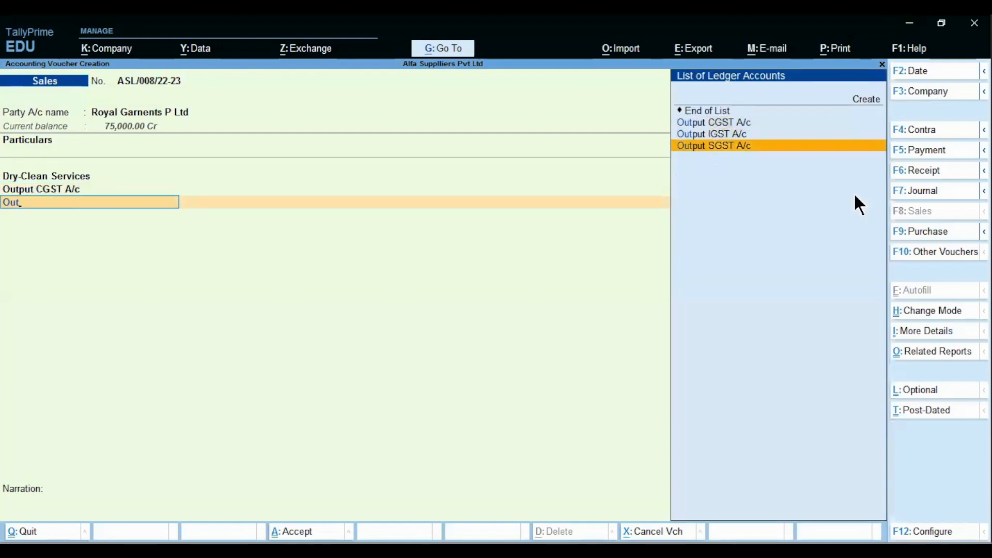
pyautogui.press('Return')
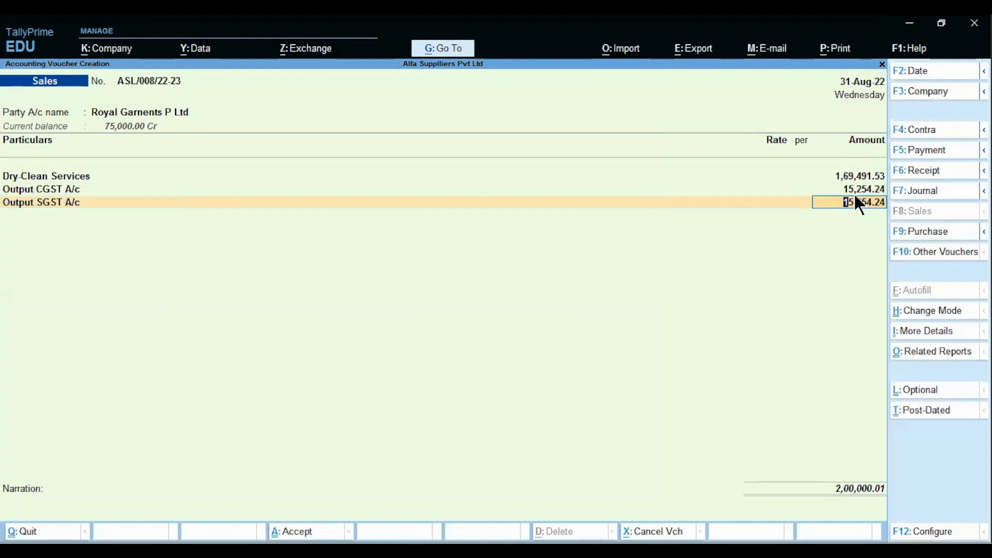
pyautogui.press('Return')
pyautogui.press('Return')
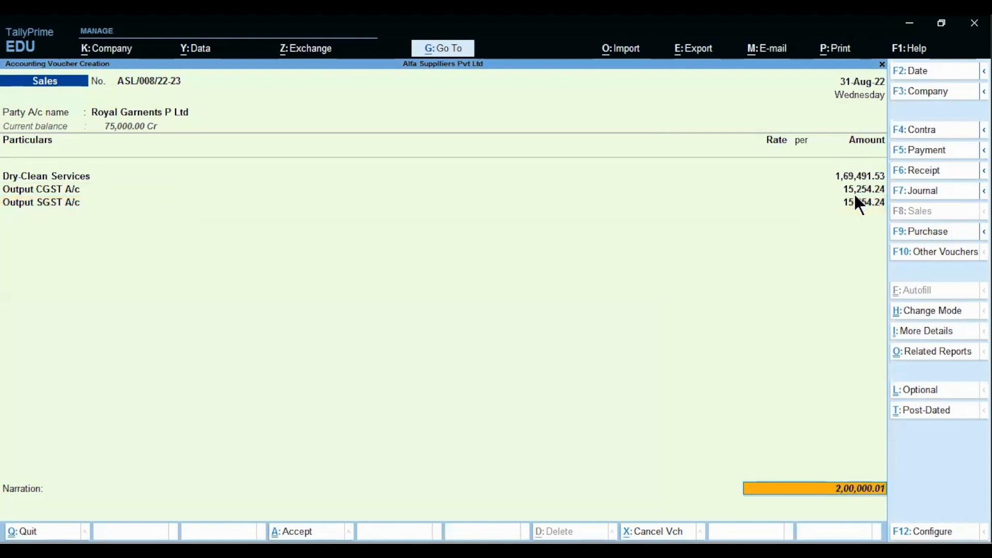
pyautogui.press('Return')
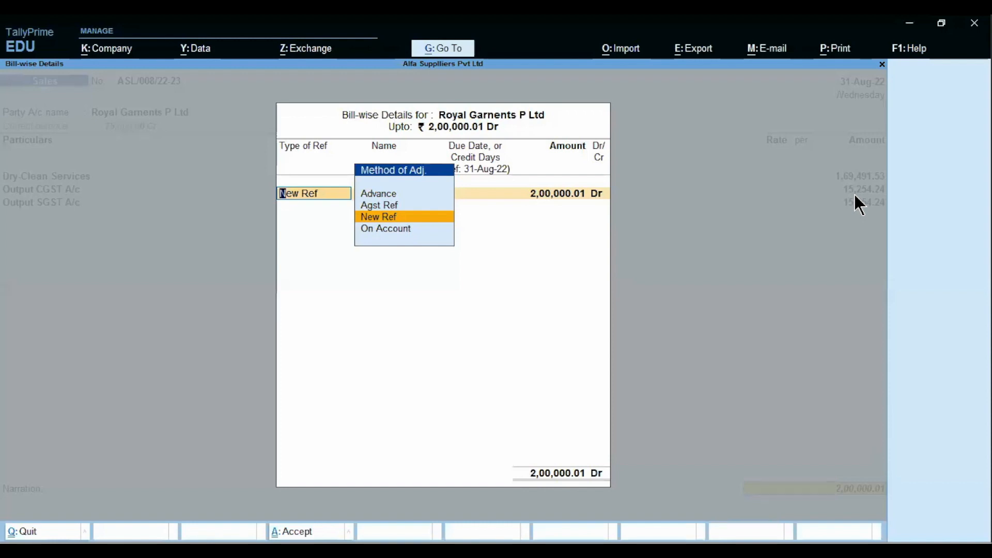
# Step: Adjust 75,000 of the invoice against advance Adv-01 as Agst Ref
pyautogui.press('Down')
pyautogui.press('Up')
pyautogui.press('Up')
pyautogui.press('Return')
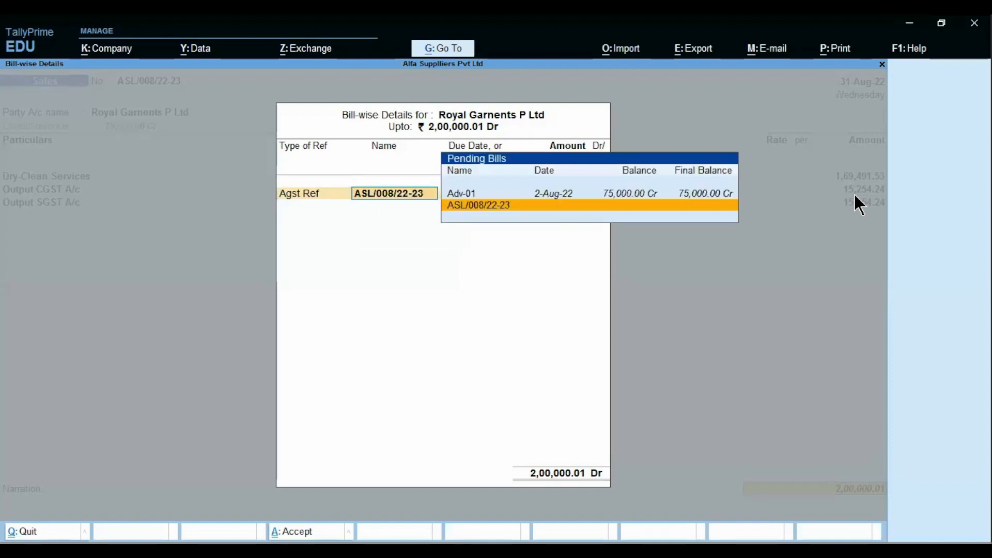
pyautogui.press('Up')
pyautogui.press('Return')
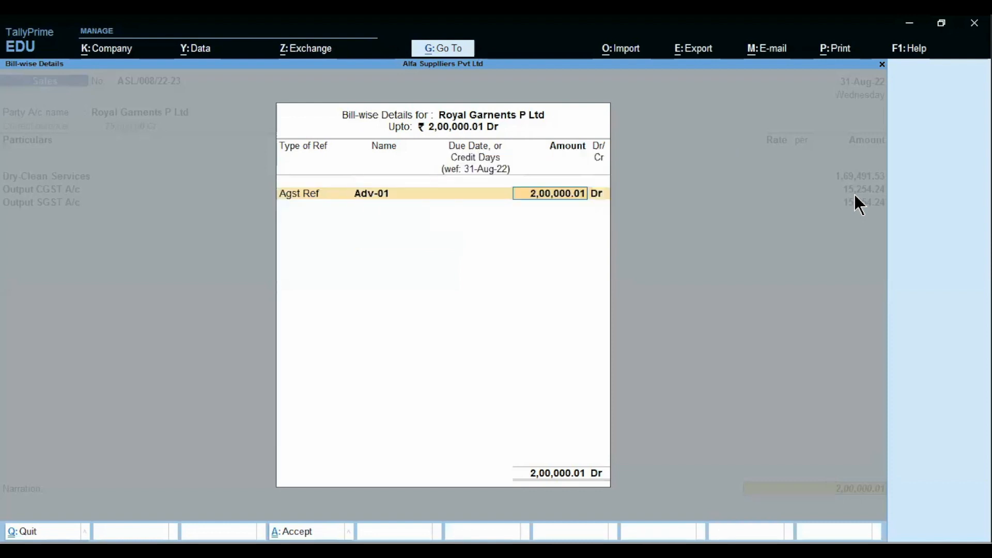
pyautogui.write('75000')
pyautogui.press('Return')
pyautogui.press('Return')
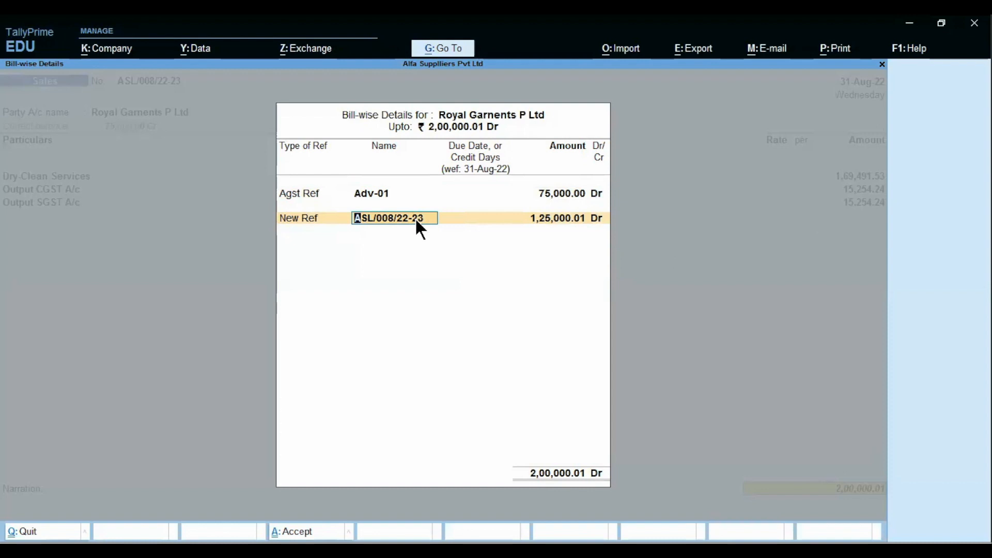
# Step: Book the remaining 1,25,000.01 as new ref ASL/008/22-23 with narration 'being bill raised'
pyautogui.press('Return')
pyautogui.press('Return')
pyautogui.press('Return')
pyautogui.press('Return')
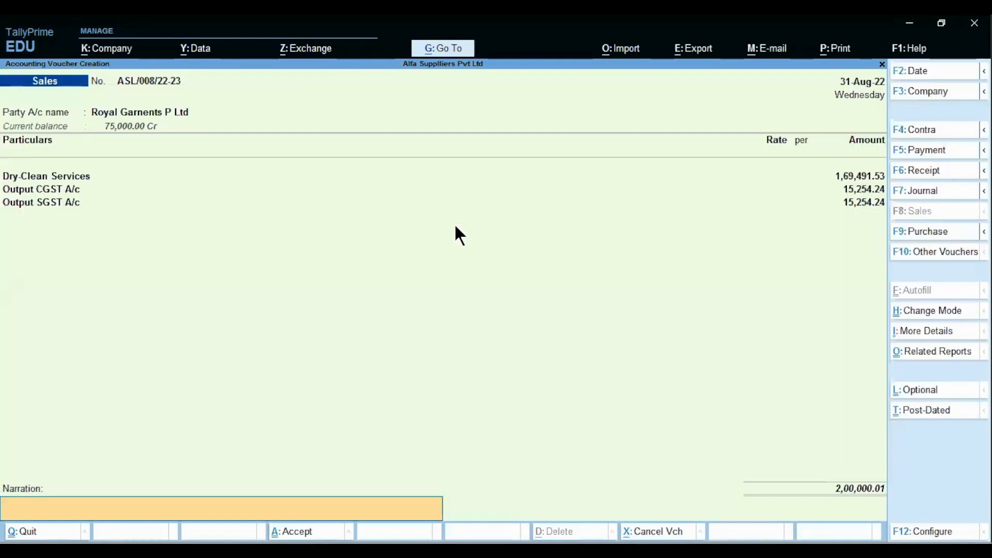
pyautogui.write('being bill raised')
pyautogui.press('Return')
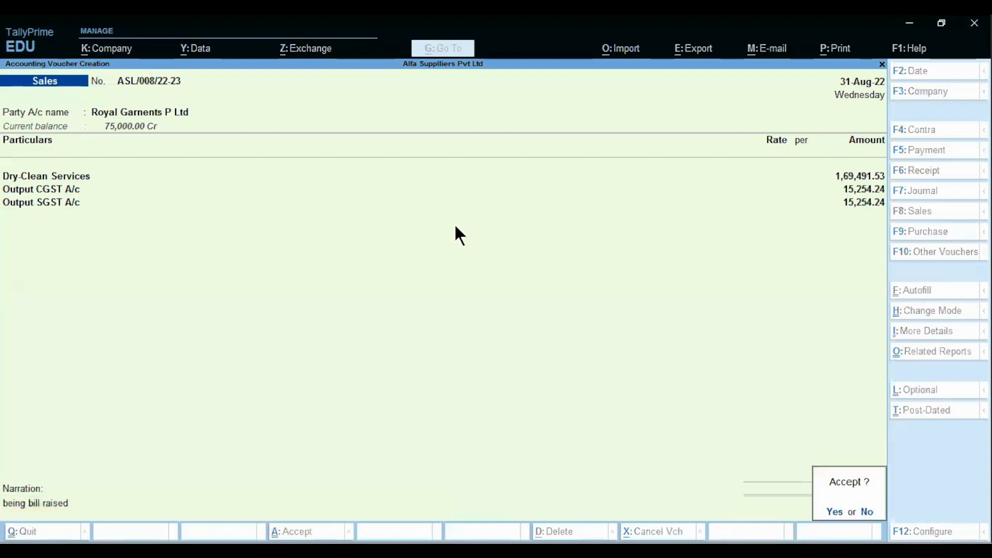
pyautogui.press('Return')
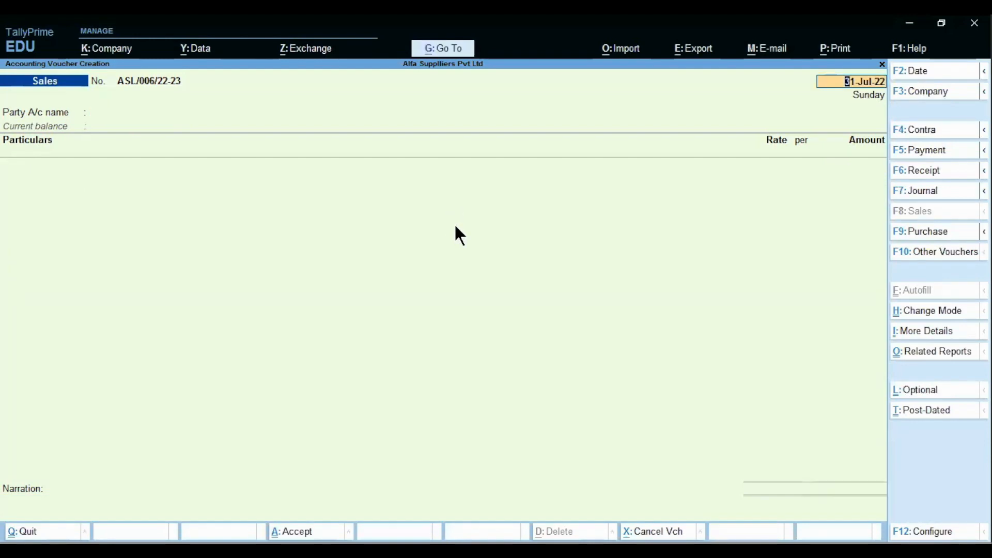
# Step: Check the steps slide, then return to TallyPrime and open a fresh Journal voucher No. 3
pyautogui.click(370, 550)
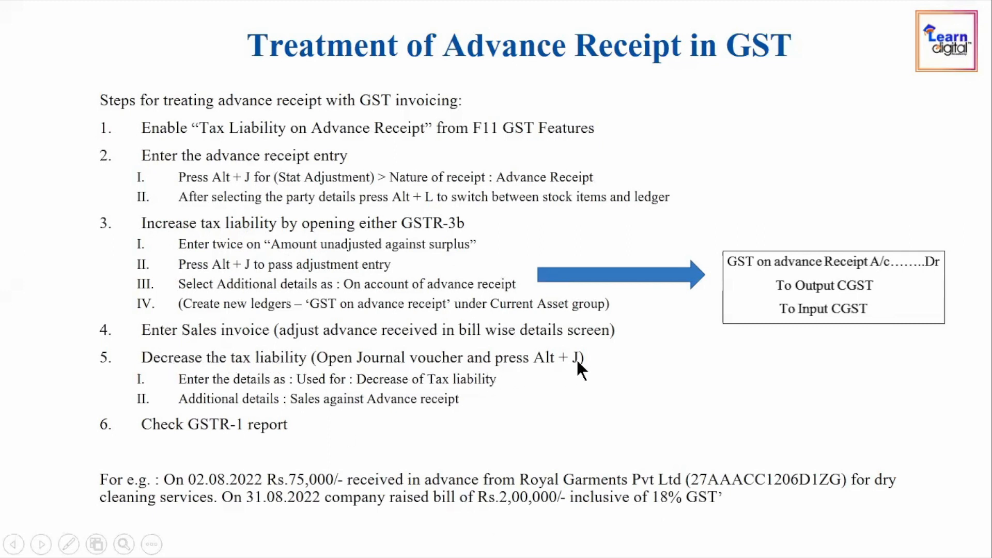
pyautogui.hotkey('alt', 'Tab')
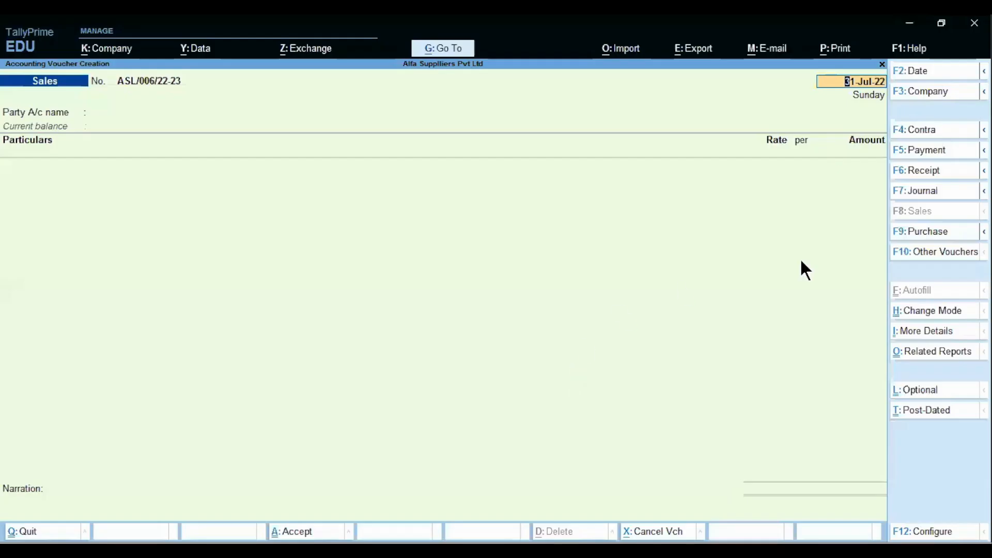
pyautogui.click(912, 191)
# Step: Date Journal No. 3 31-Aug-22 with GST stat adjustment Decrease of Tax Liability, Sales against Advance Receipts
pyautogui.write('31.8')
pyautogui.press('Return')
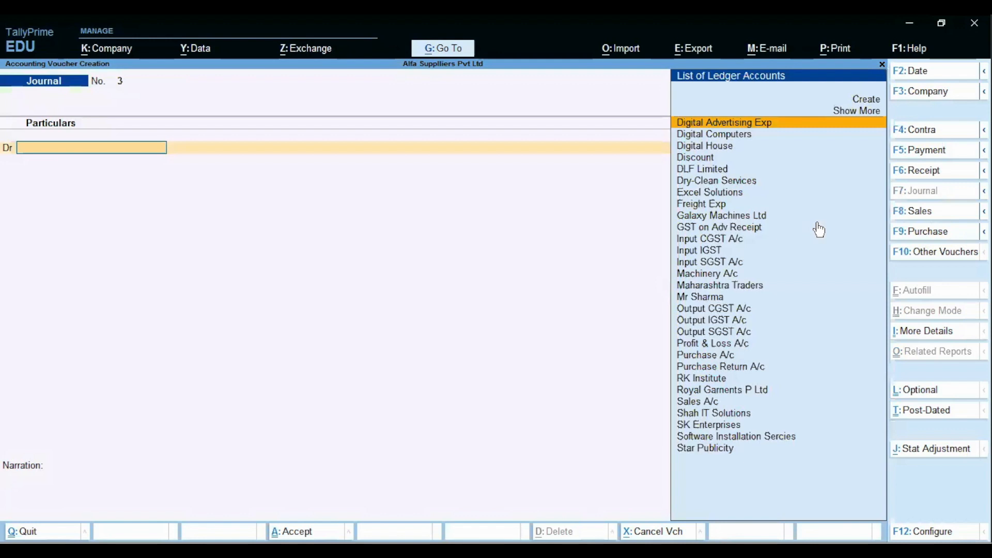
pyautogui.press('alt')
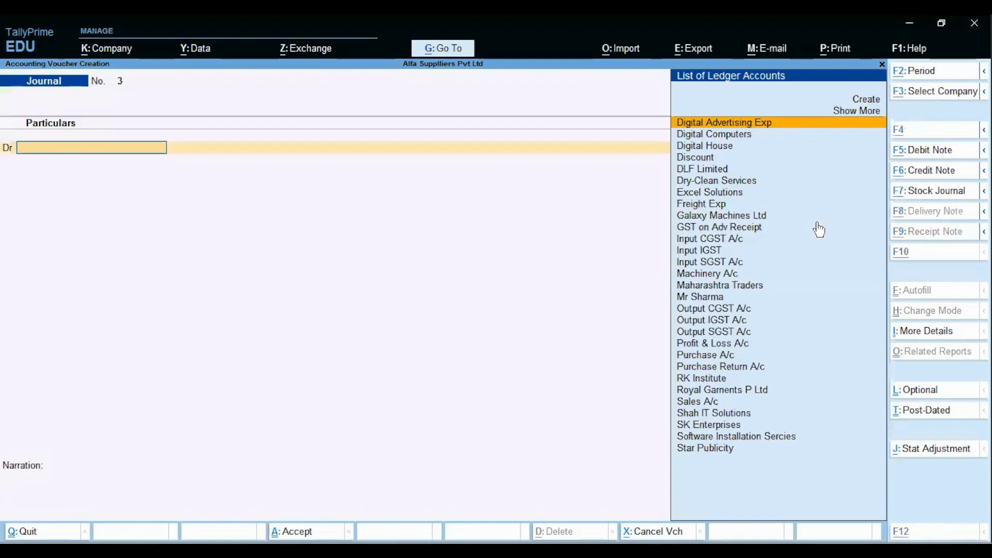
pyautogui.hotkey('alt', 'j')
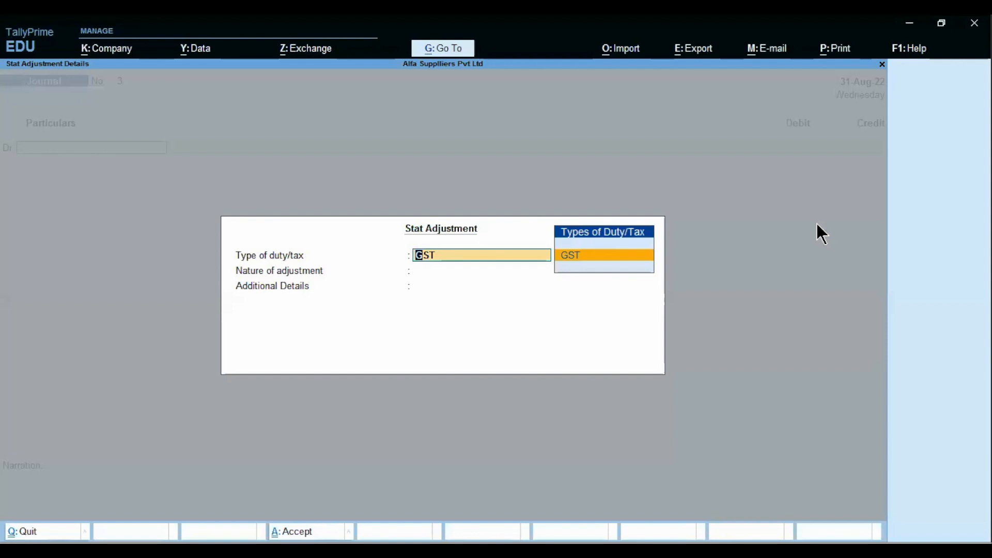
pyautogui.press('Return')
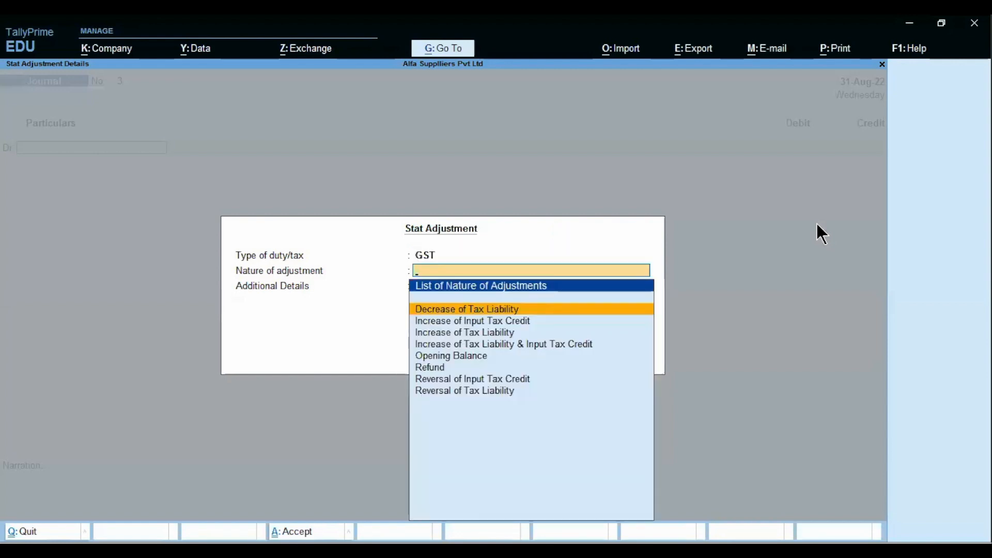
pyautogui.press('Return')
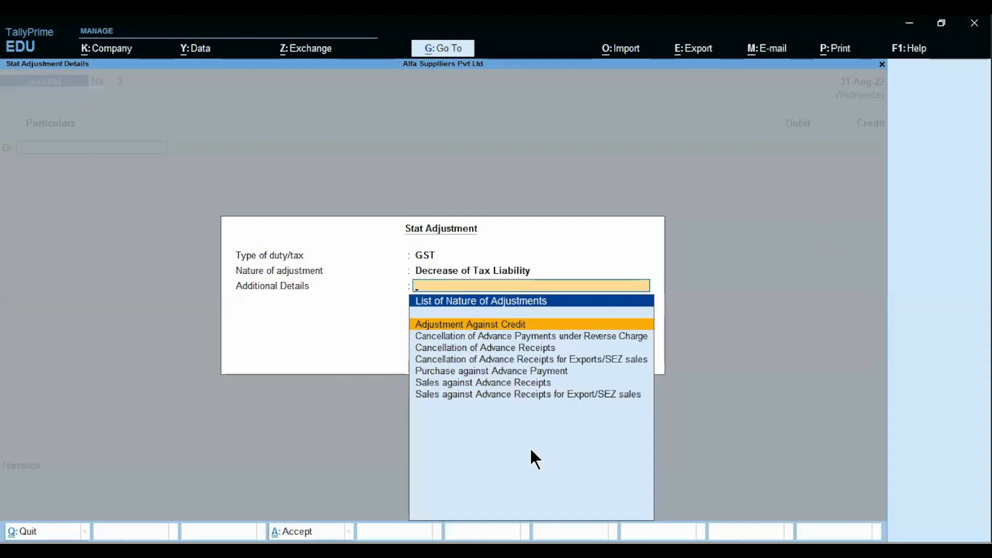
pyautogui.hotkey('alt', 'Tab')
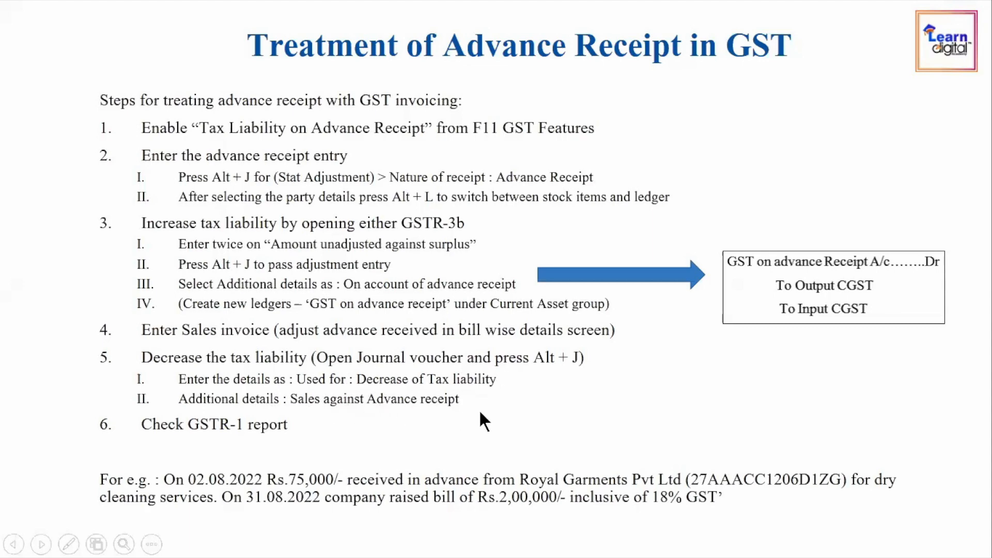
pyautogui.hotkey('alt', 'Tab')
pyautogui.press('Down')
pyautogui.press('Down')
pyautogui.press('Down')
pyautogui.press('Down')
pyautogui.press('Down')
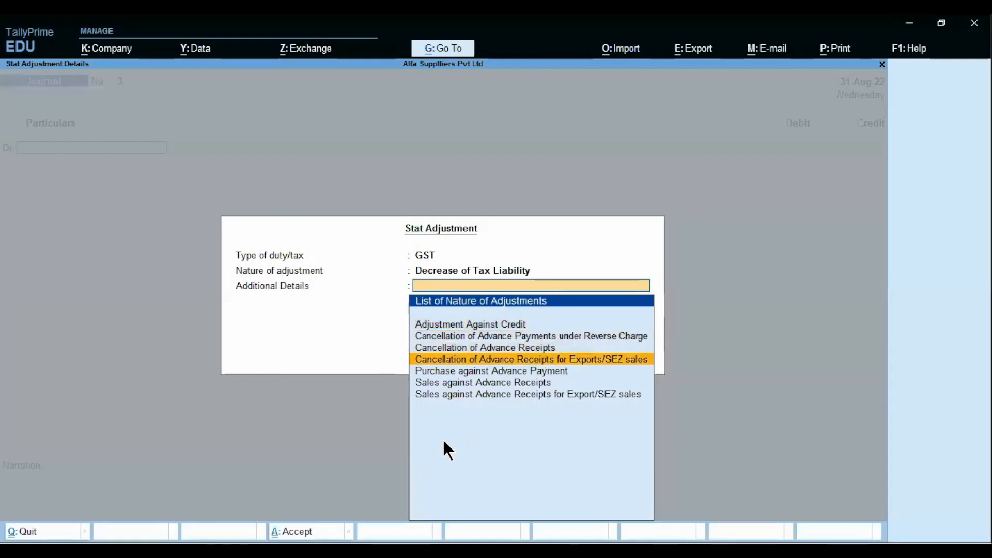
pyautogui.press('Return')
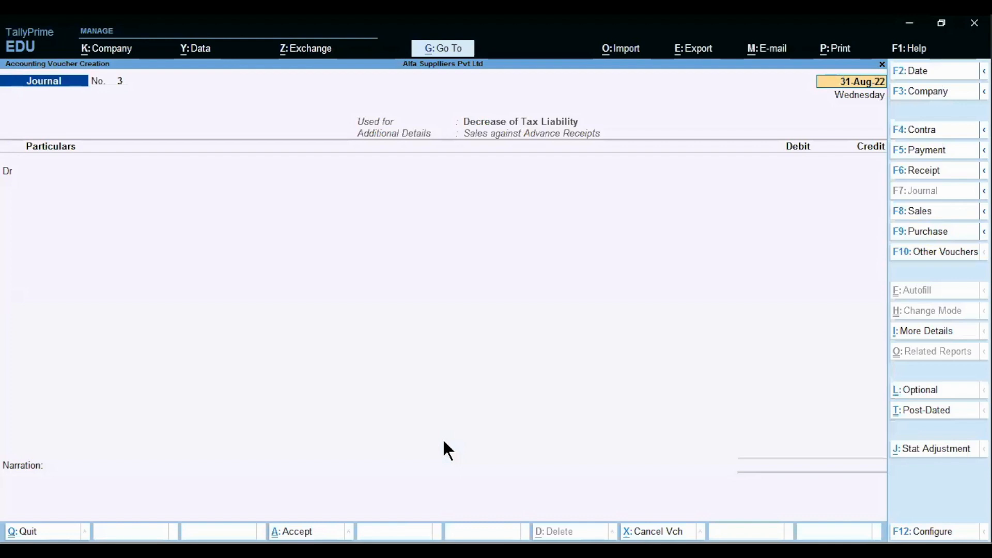
pyautogui.press('Return')
# Step: Switch to the slide showing the GST on advance receipt journal format
pyautogui.press('alt')
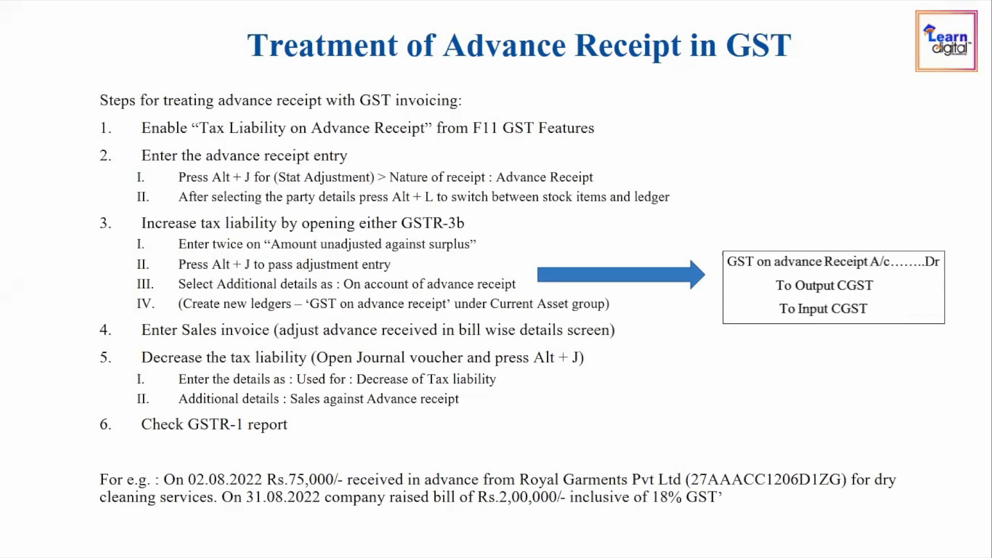
# Step: Debit Output CGST A/c at 9% with the taxable value and 5,720.34 copied from the worksheet
pyautogui.hotkey('alt', 'Tab')
pyautogui.write('Out')
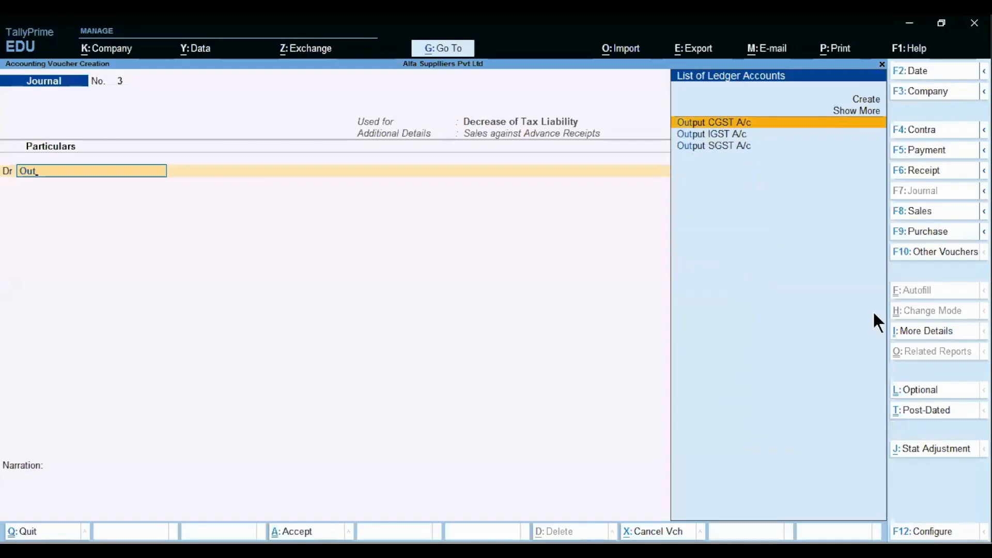
pyautogui.press('Return')
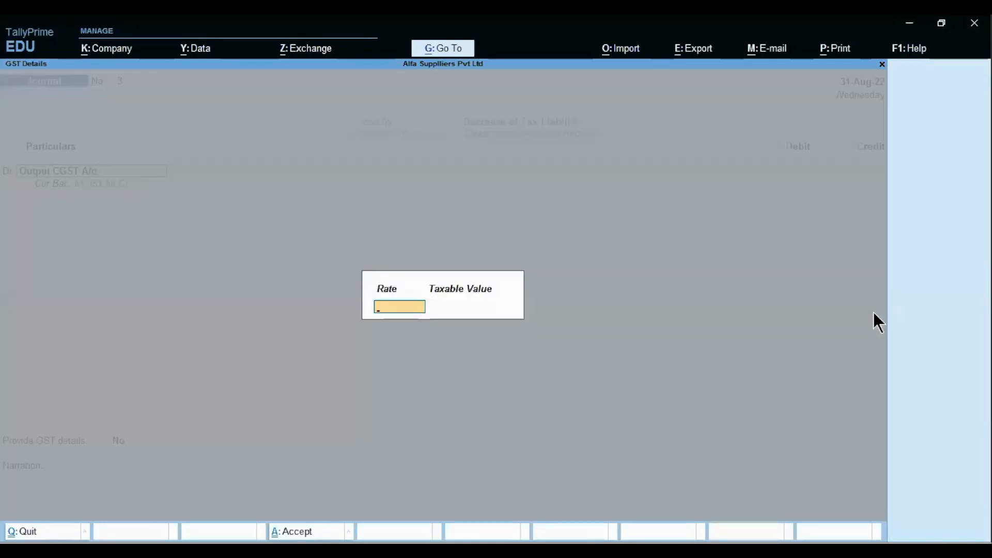
pyautogui.write('9')
pyautogui.press('Return')
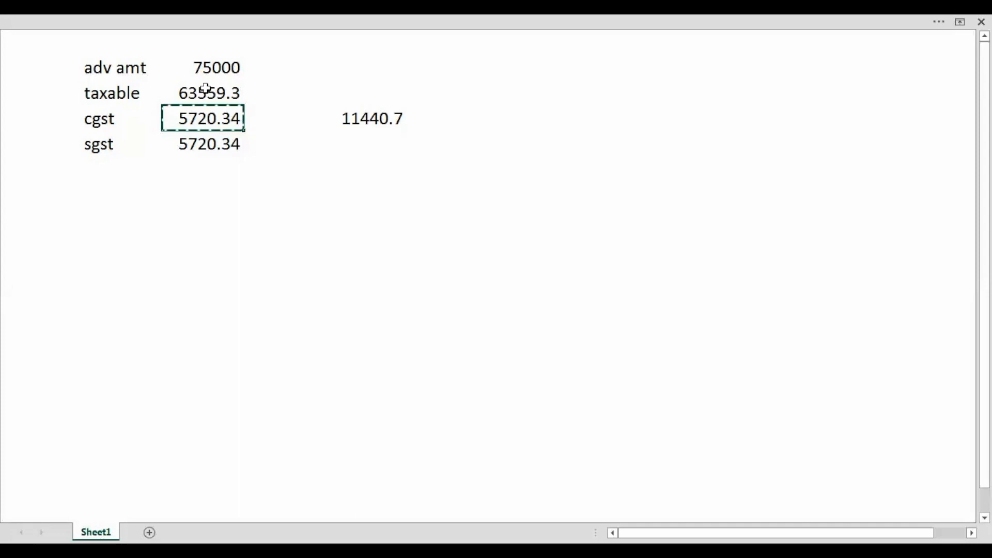
pyautogui.click(205, 89)
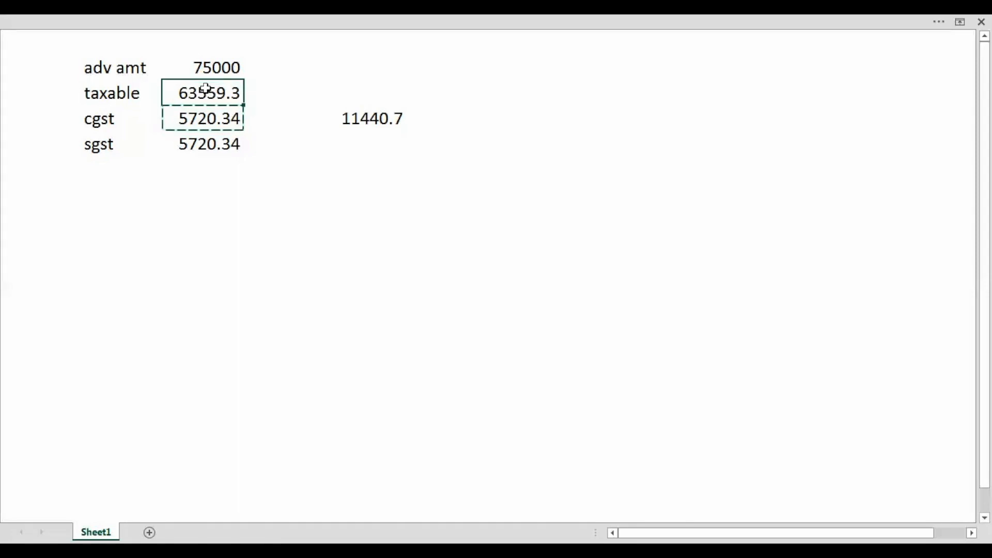
pyautogui.hotkey('ctrl', 'c')
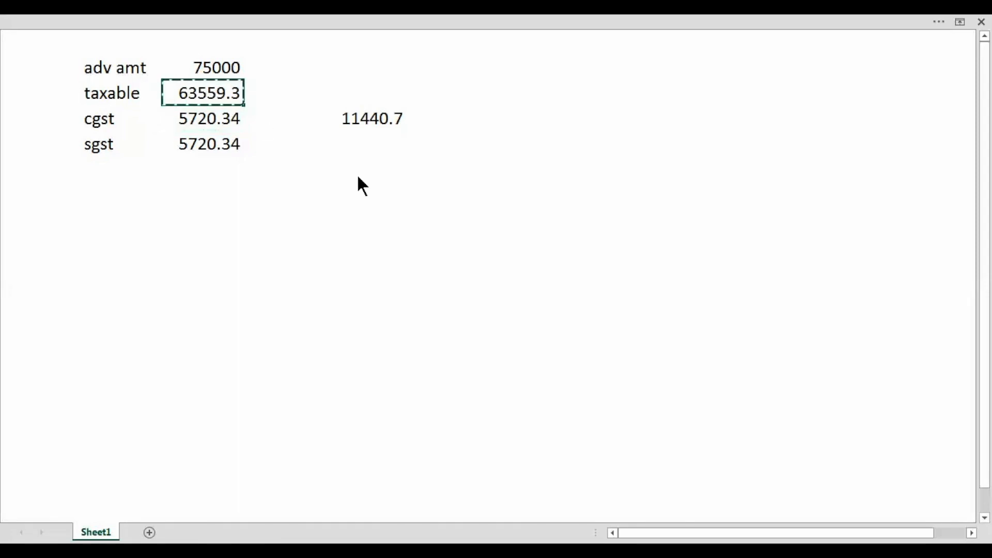
pyautogui.hotkey('alt', 'Tab')
pyautogui.hotkey('ctrl', 'v')
pyautogui.press('Return')
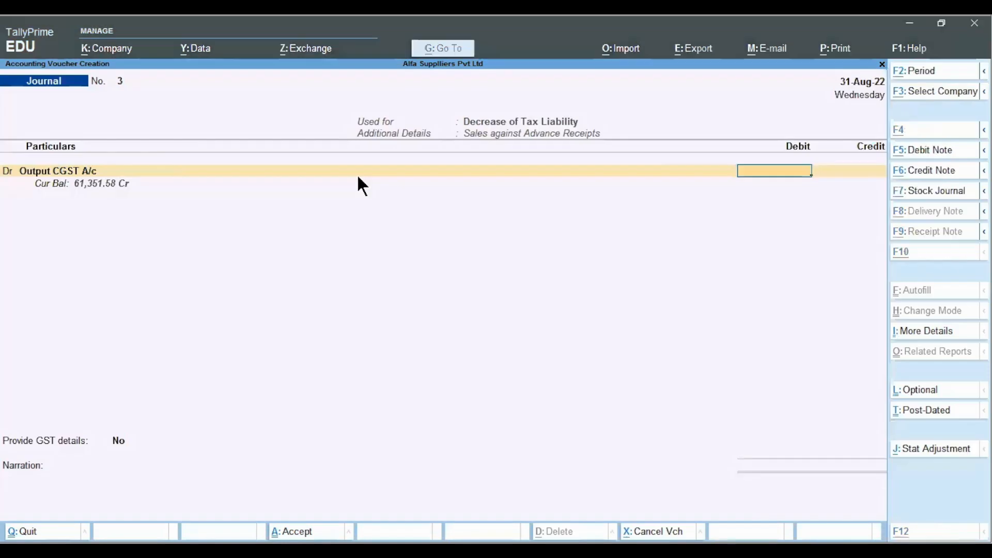
pyautogui.hotkey('alt', 'Tab')
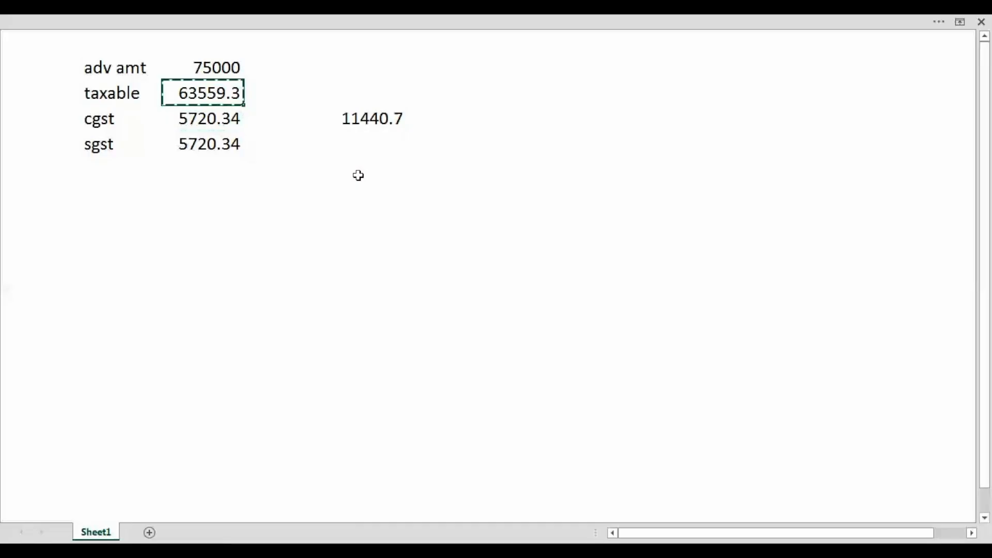
pyautogui.press('Down')
pyautogui.hotkey('ctrl', 'c')
pyautogui.hotkey('alt', 'Tab')
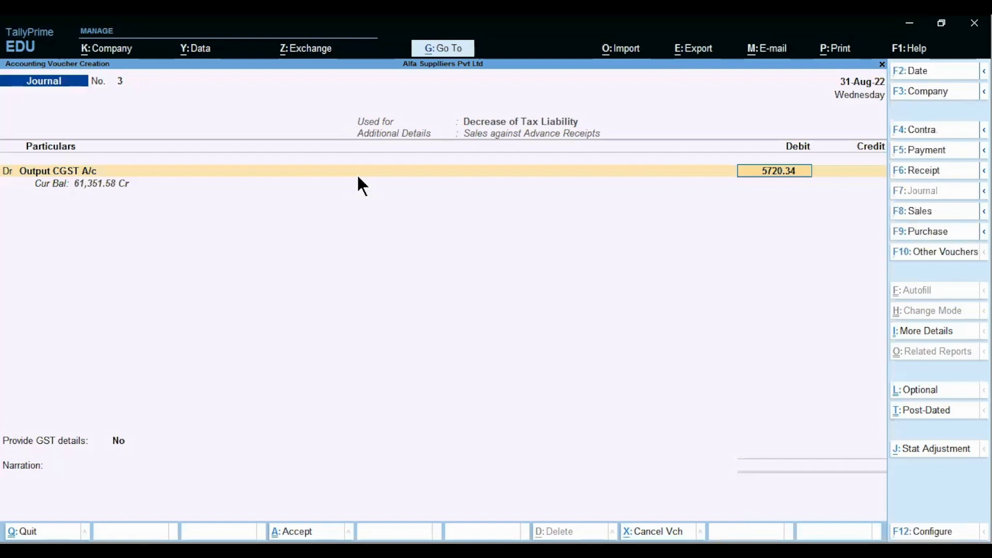
pyautogui.press('Return')
# Step: Debit Output SGST A/c 5,720.34 and credit GST on Adv Receipt 11,440.68
pyautogui.write('dr')
pyautogui.press('Return')
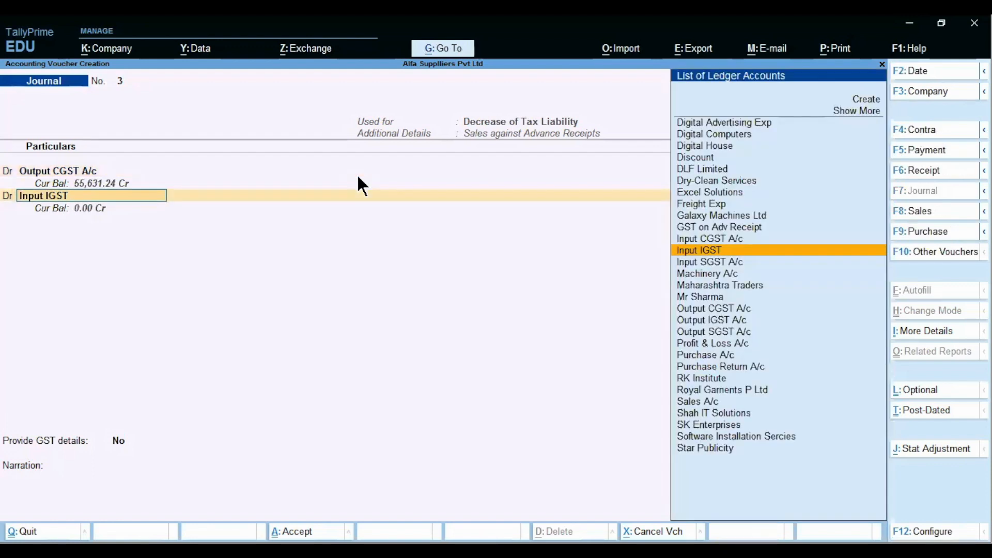
pyautogui.write('Out')
pyautogui.press('Down')
pyautogui.press('Down')
pyautogui.press('Return')
pyautogui.press('Return')
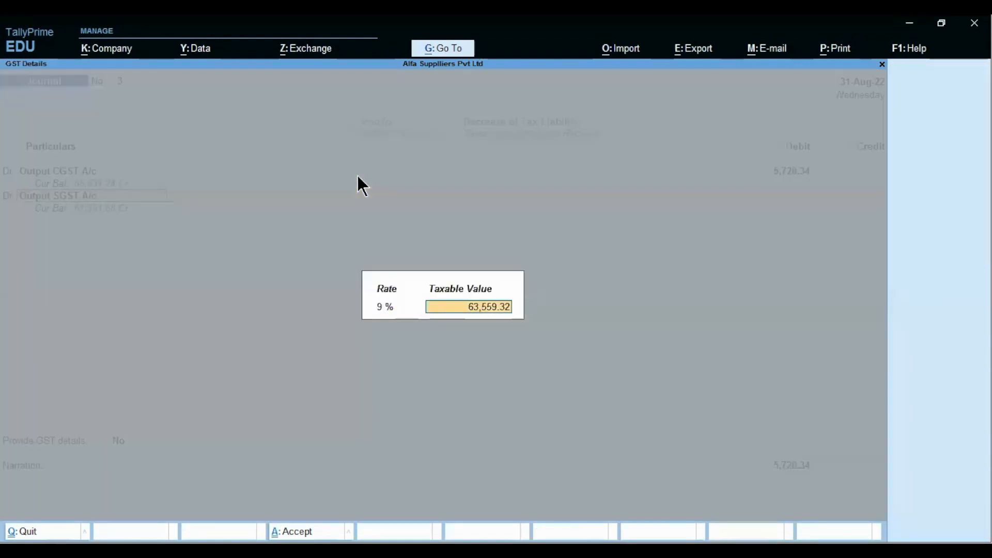
pyautogui.press('Return')
pyautogui.press('Return')
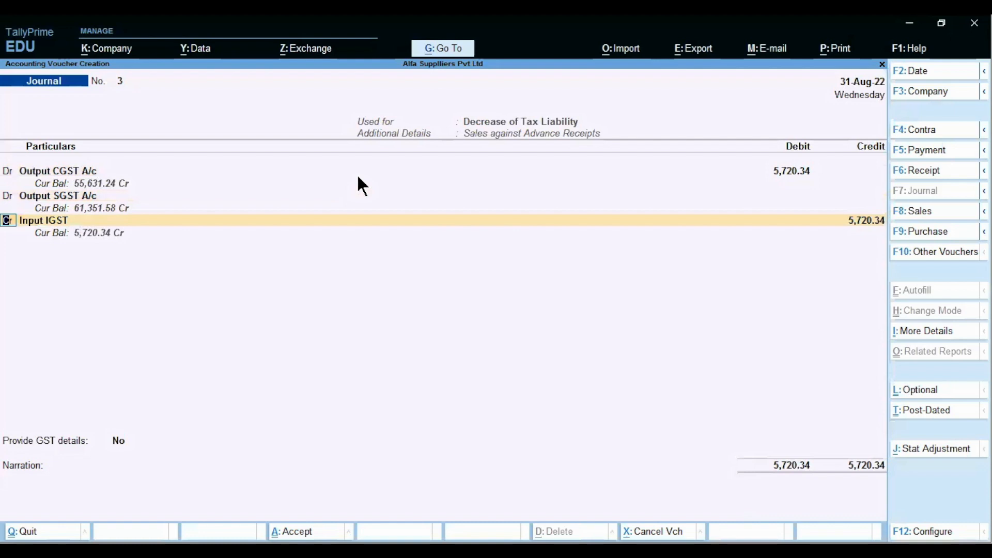
pyautogui.press('Up')
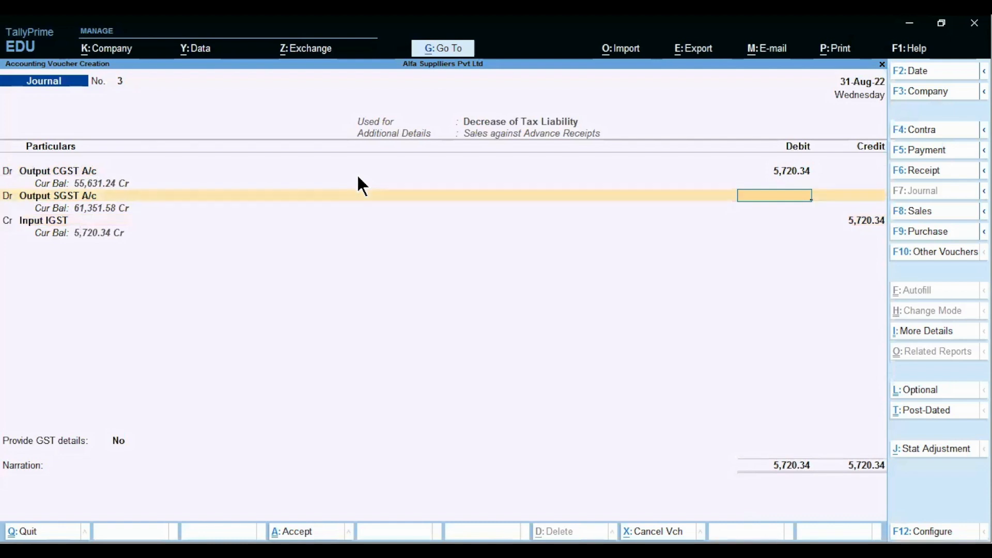
pyautogui.hotkey('ctrl', 'v')
pyautogui.press('Return')
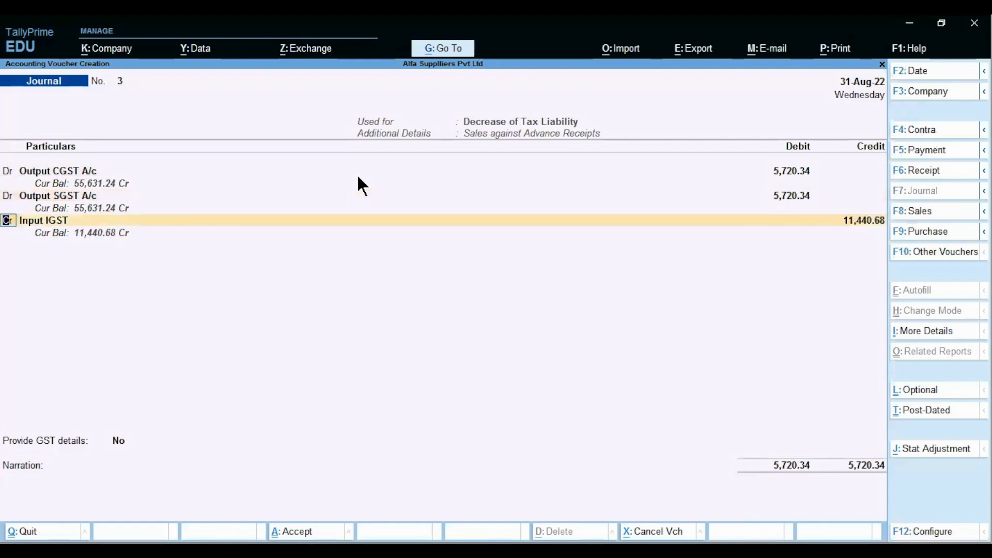
pyautogui.press('Return')
pyautogui.write('Gst')
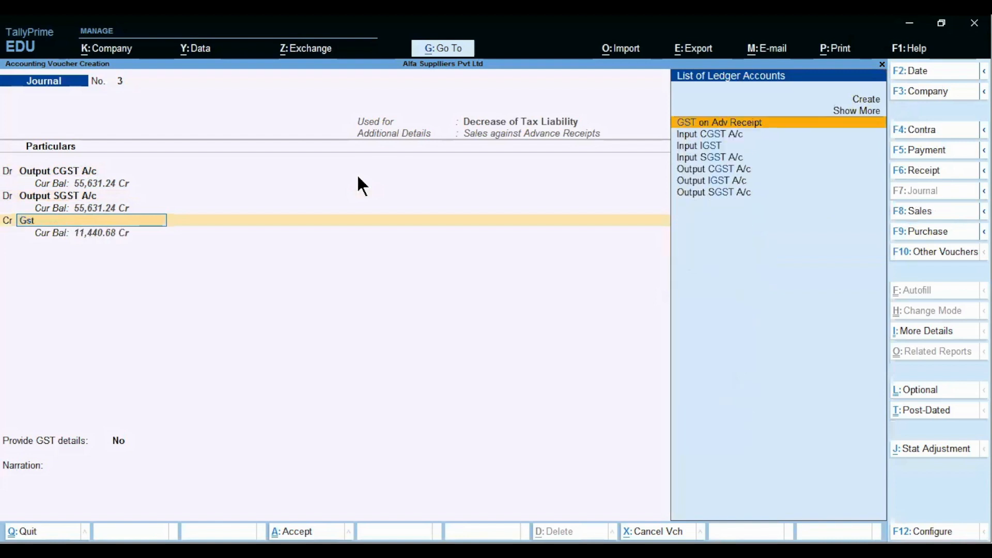
pyautogui.press('Return')
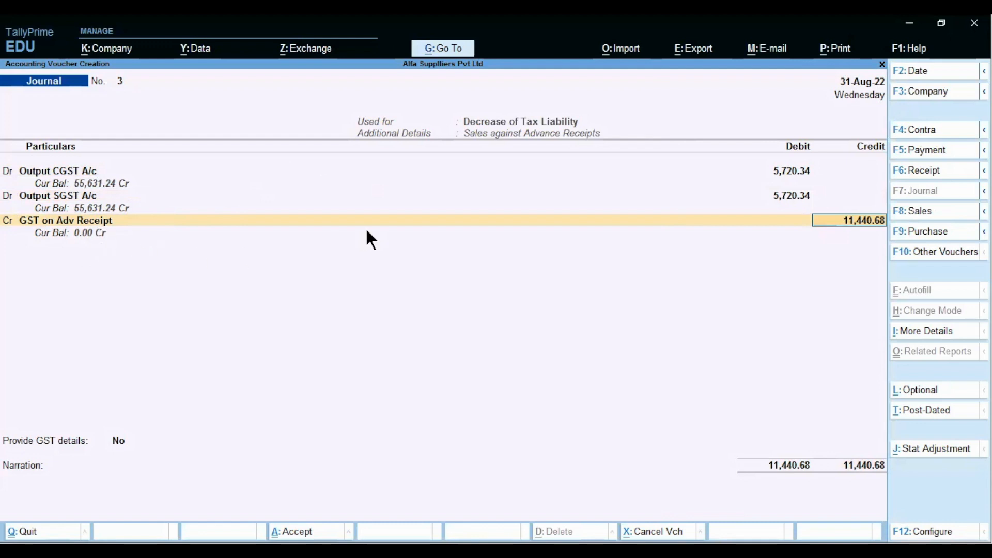
pyautogui.press('Return')
# Step: Provide GST advance details for receipt Adv-01 dated 2-Aug-22
pyautogui.press('Down')
pyautogui.press('Return')
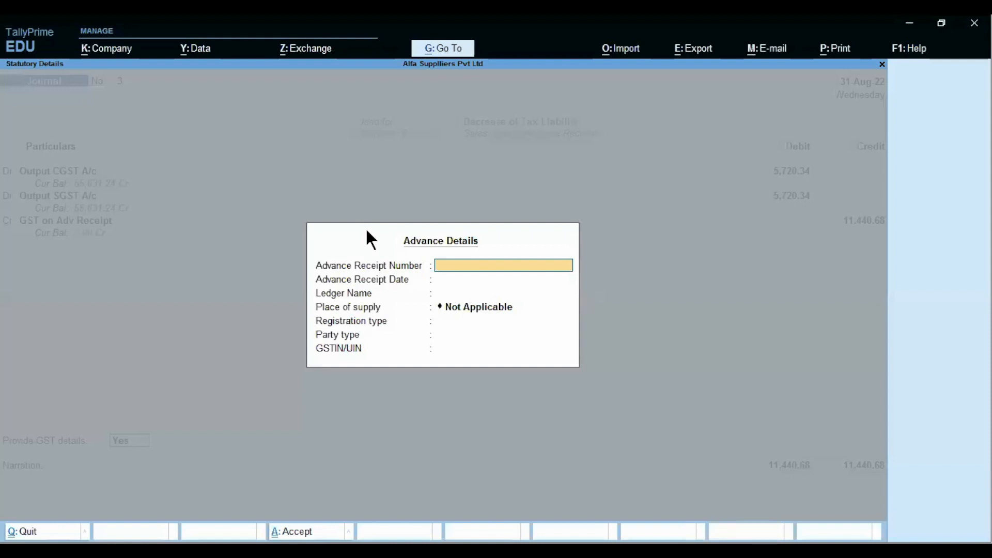
pyautogui.write('Adv-01')
pyautogui.press('Return')
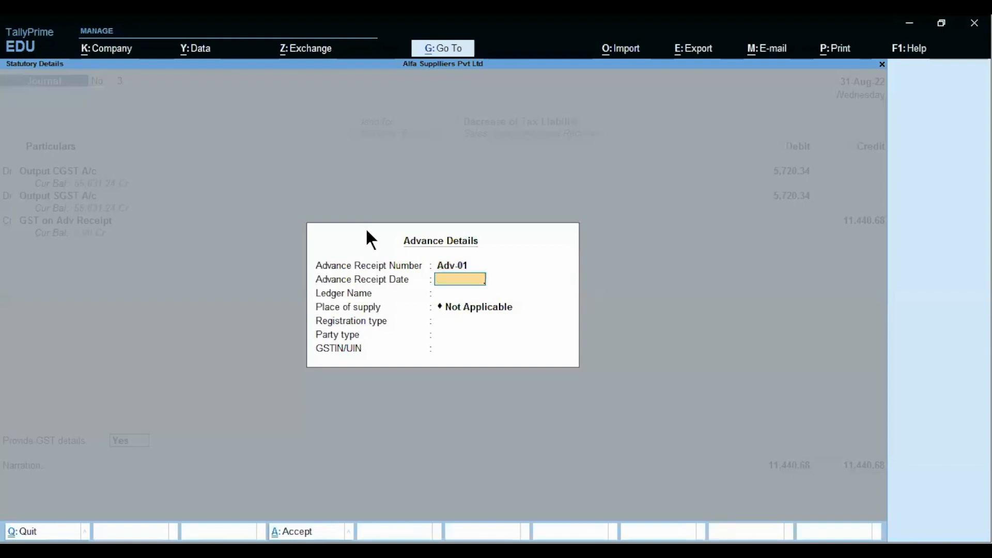
pyautogui.write('2-8')
pyautogui.press('Return')
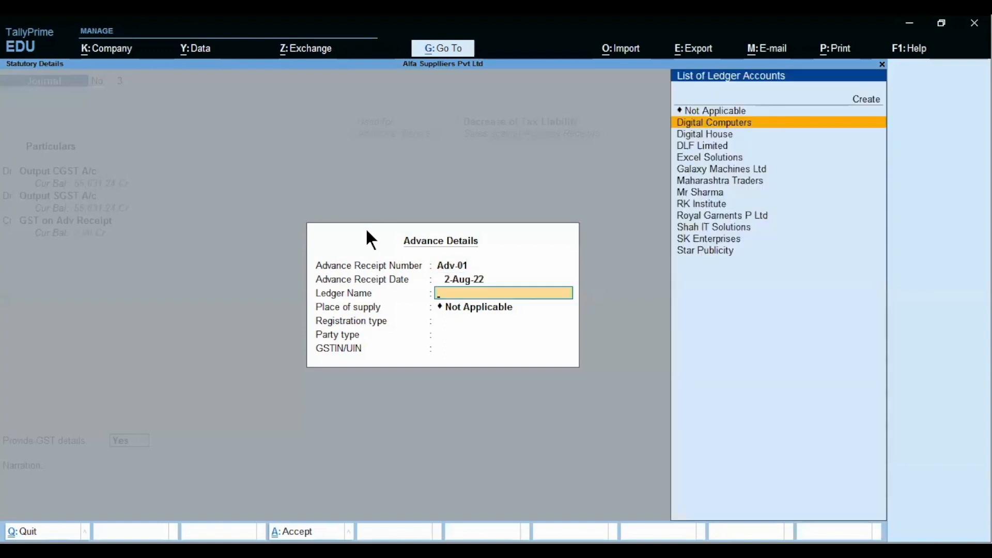
# Step: Set party Royal Garnents P Ltd, Maharashtra, Regular, party type Not Applicable, and begin the narration
pyautogui.write('Roy')
pyautogui.press('Return')
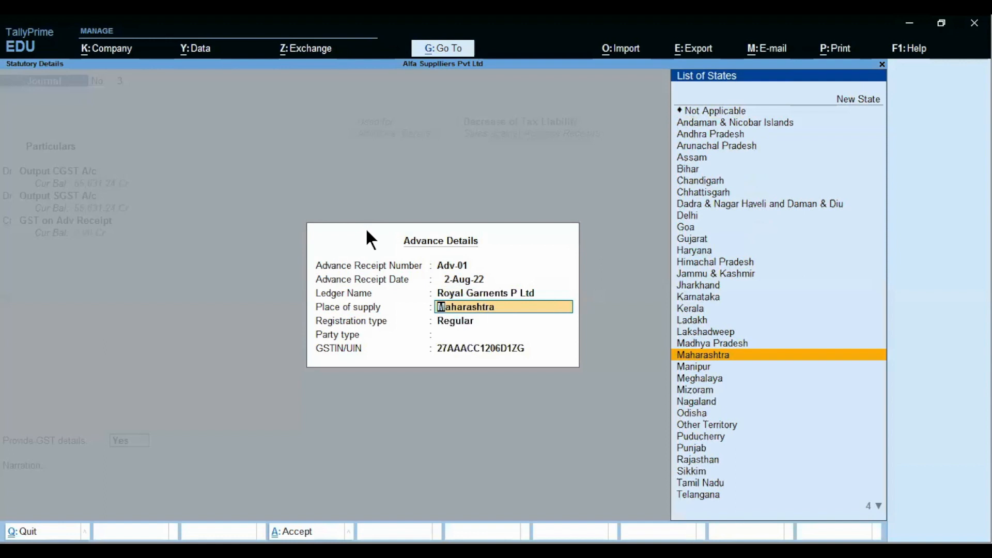
pyautogui.press('Return')
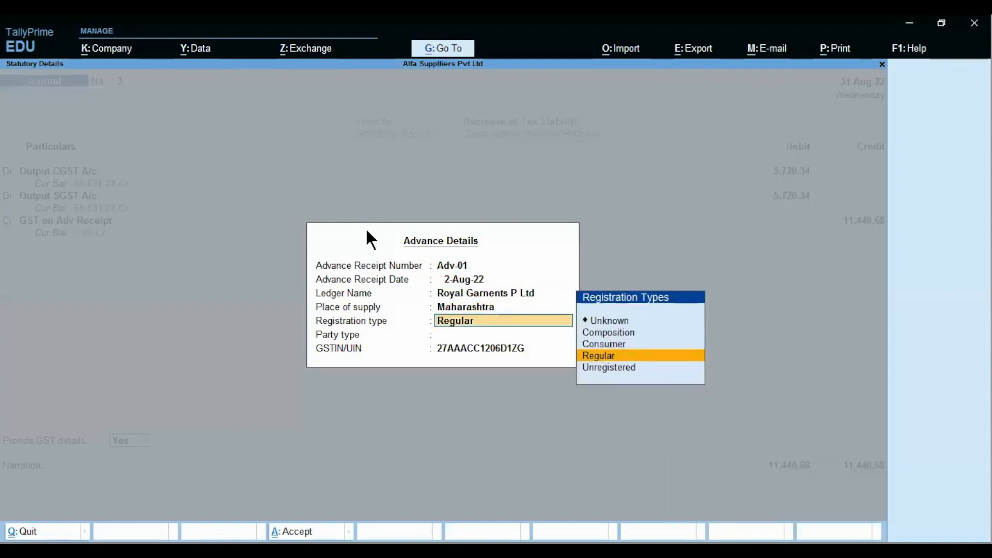
pyautogui.press('Return')
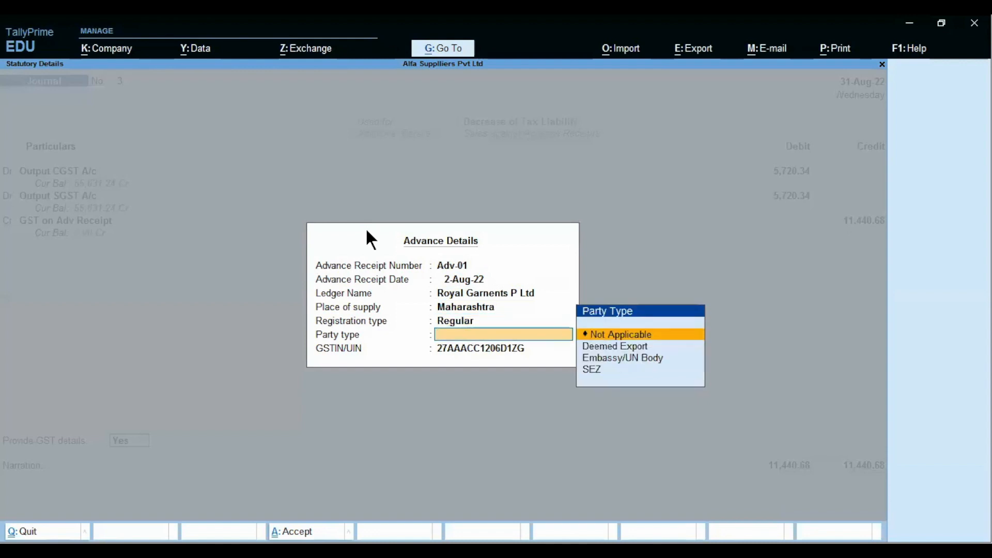
pyautogui.press('Down')
pyautogui.press('Down')
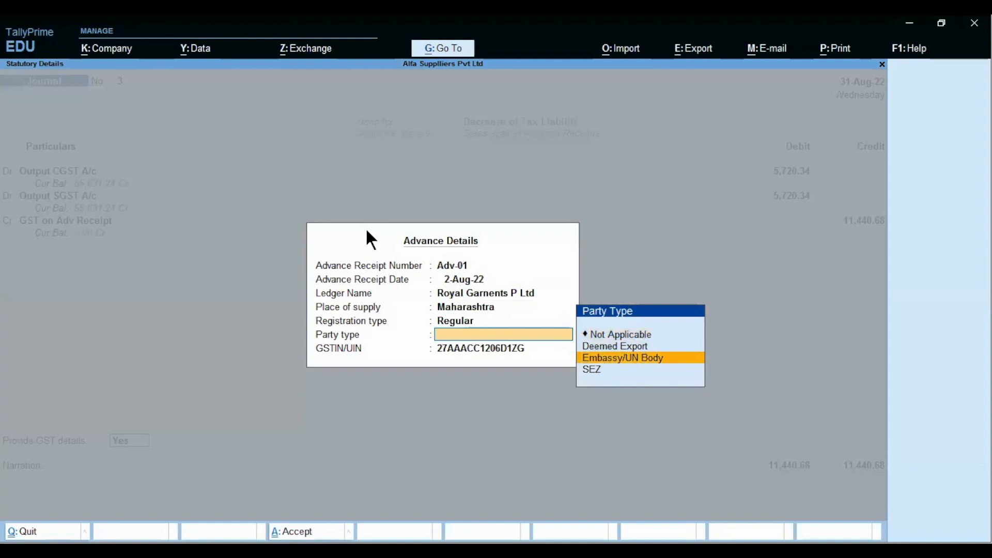
pyautogui.press('Down')
pyautogui.press('Up')
pyautogui.press('Up')
pyautogui.press('Up')
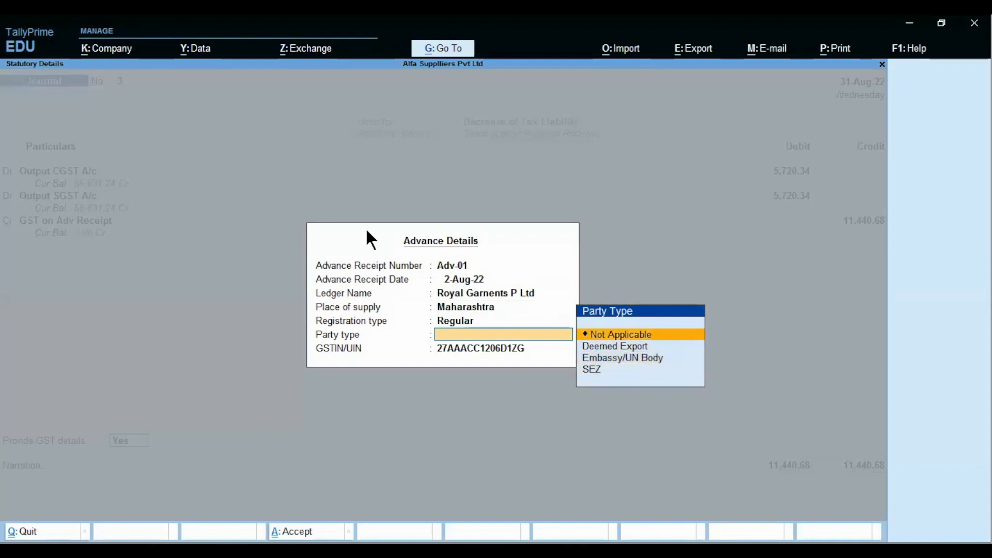
pyautogui.press('Return')
pyautogui.press('Return')
pyautogui.write('being')
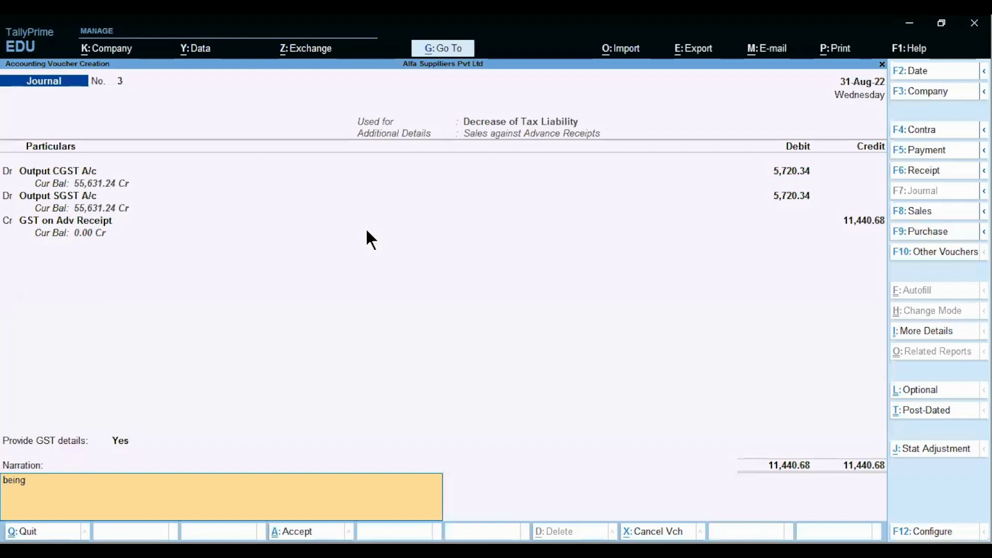
pyautogui.write(' adjus')
# Step: Reselect Output CGST A/c and narrate 'being adjustment entry for to decrease tax liability'
pyautogui.press('Tab')
pyautogui.write('te')
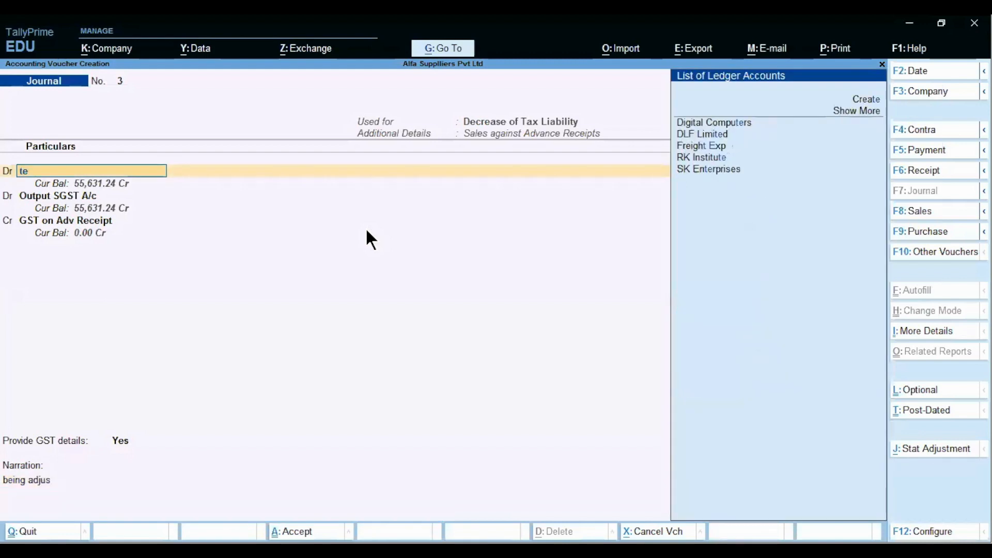
pyautogui.press('BackSpace')
pyautogui.press('BackSpace')
pyautogui.write('out')
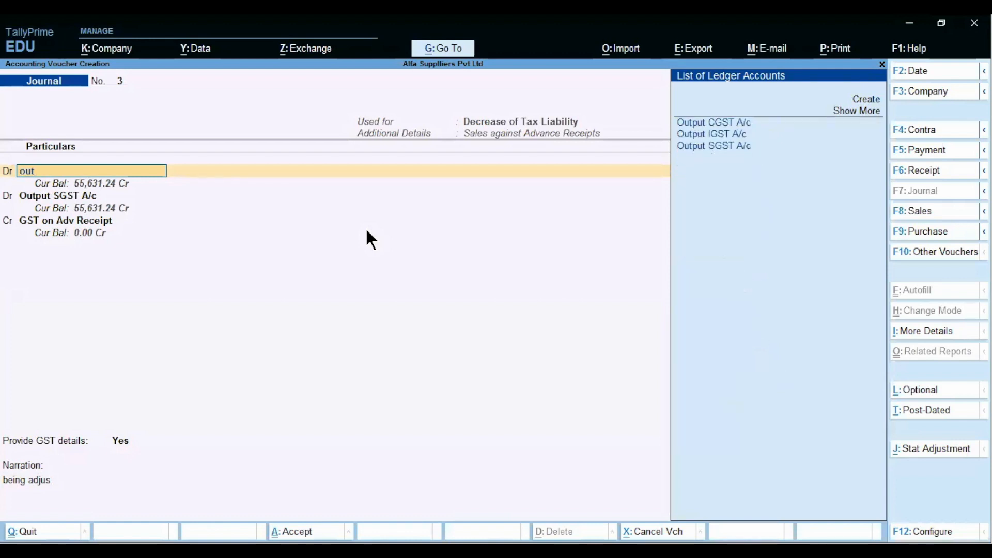
pyautogui.press('Return')
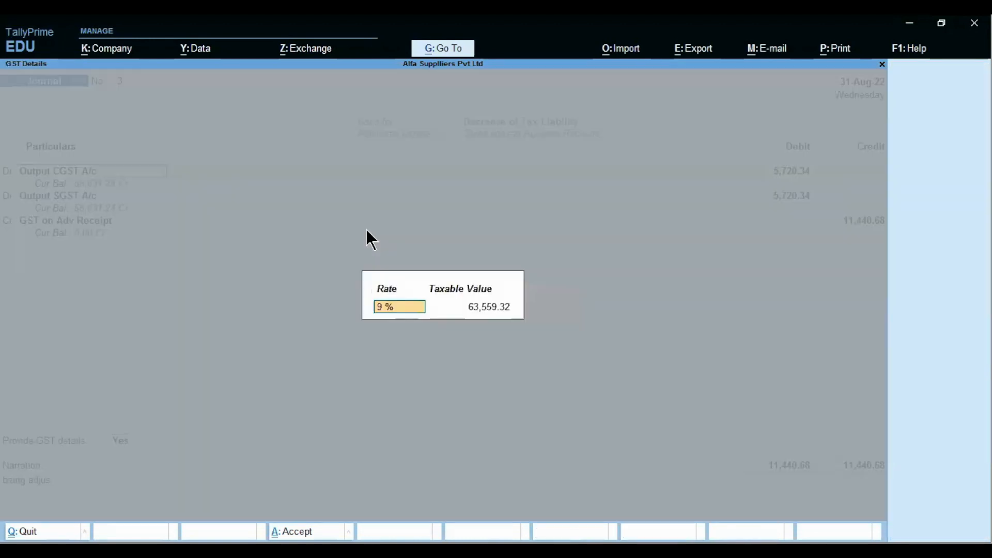
pyautogui.press('Return')
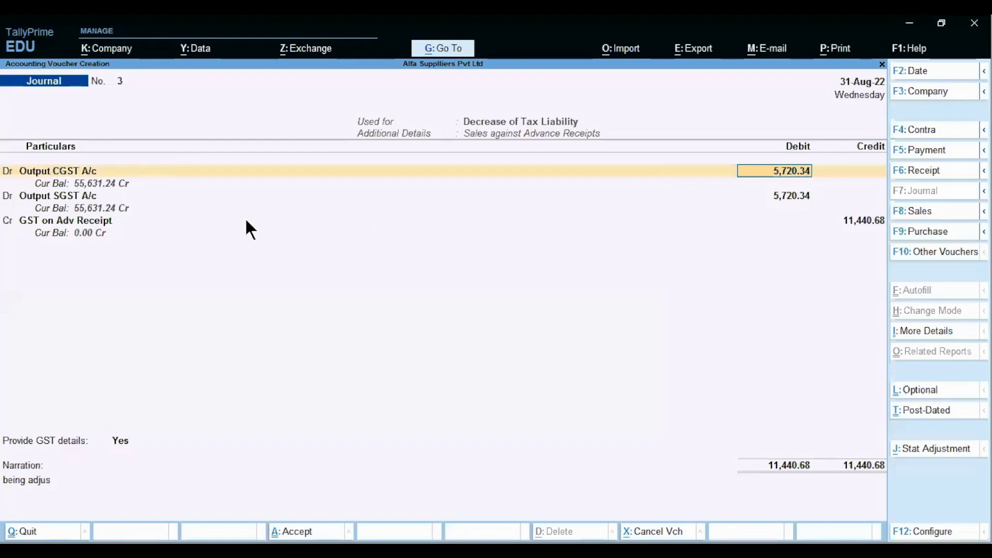
pyautogui.click(55, 488)
pyautogui.write('being adjustment entry f')
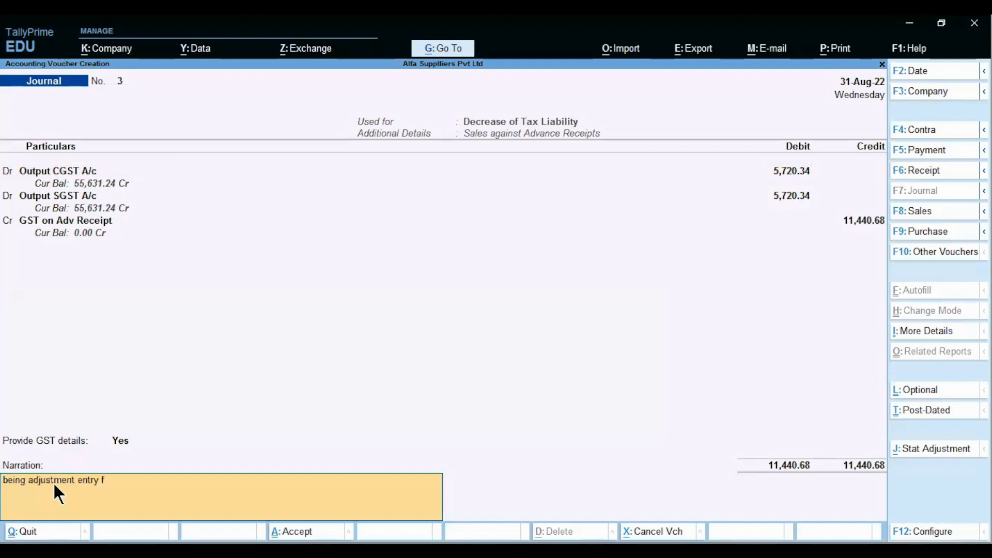
pyautogui.write('or to decrease tax liability')
pyautogui.press('Return')
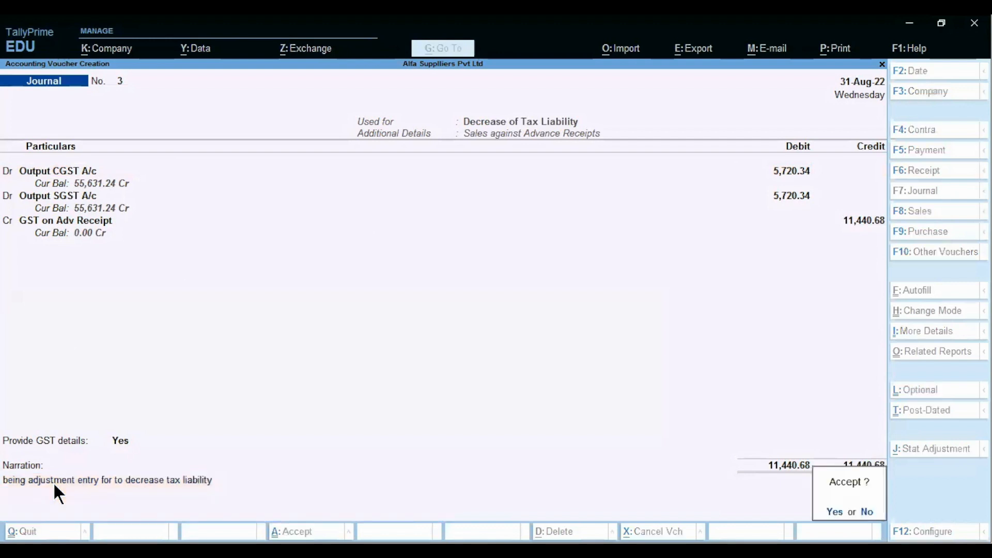
# Step: Confirm saving the journal and quit back to the Gateway of Tally
pyautogui.press('y')
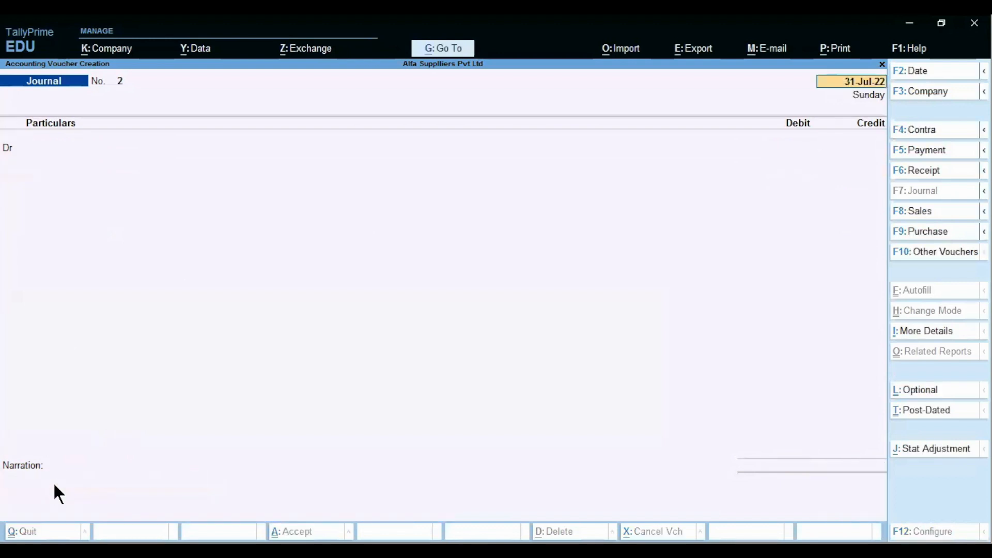
pyautogui.press('alt')
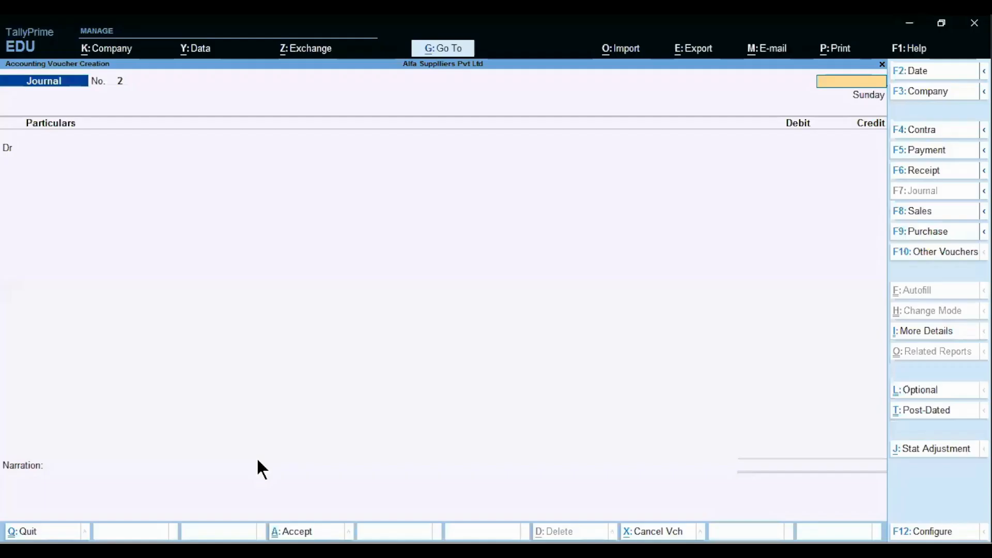
pyautogui.press('Escape')
pyautogui.press('y')
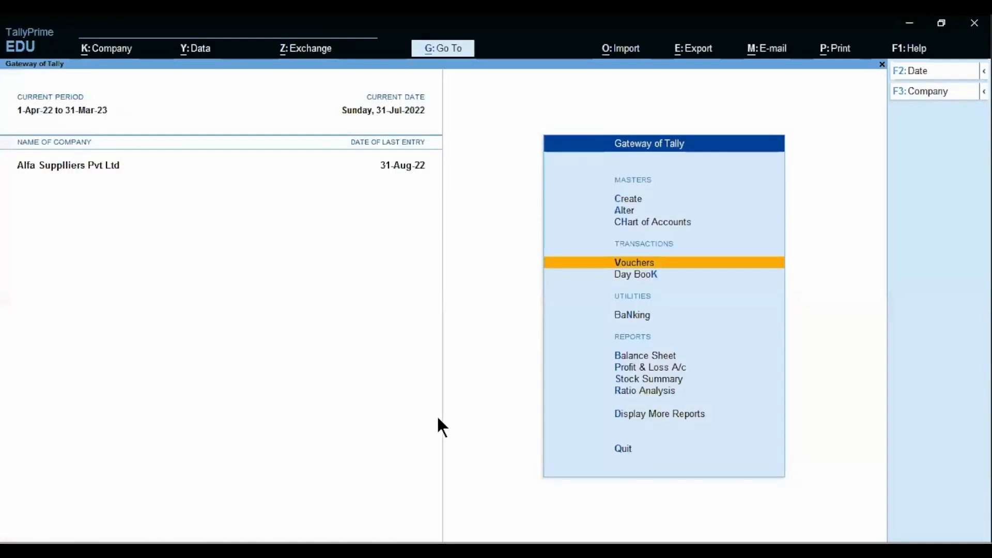
# Step: Open GSTR-1 for the period 1-8-2022 to 31-8-2022
pyautogui.click(622, 415)
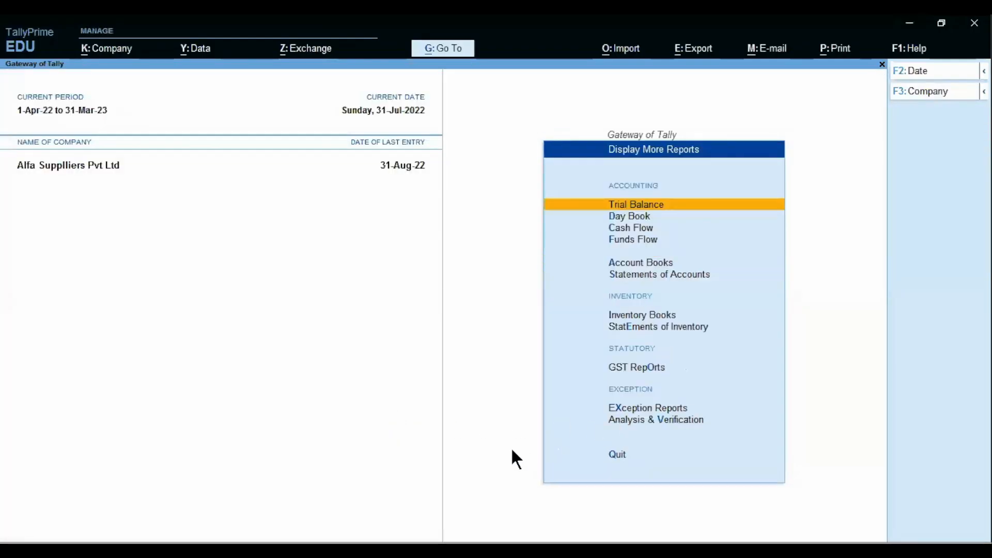
pyautogui.press('Down')
pyautogui.press('Down')
pyautogui.press('Down')
pyautogui.press('Down')
pyautogui.press('Down')
pyautogui.press('Down')
pyautogui.press('Down')
pyautogui.press('Down')
pyautogui.press('Return')
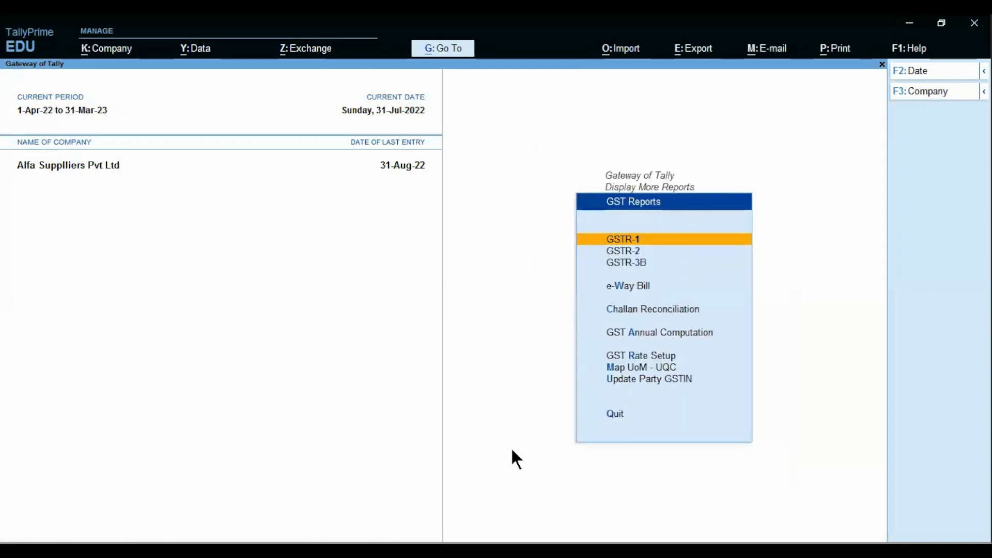
pyautogui.press('Return')
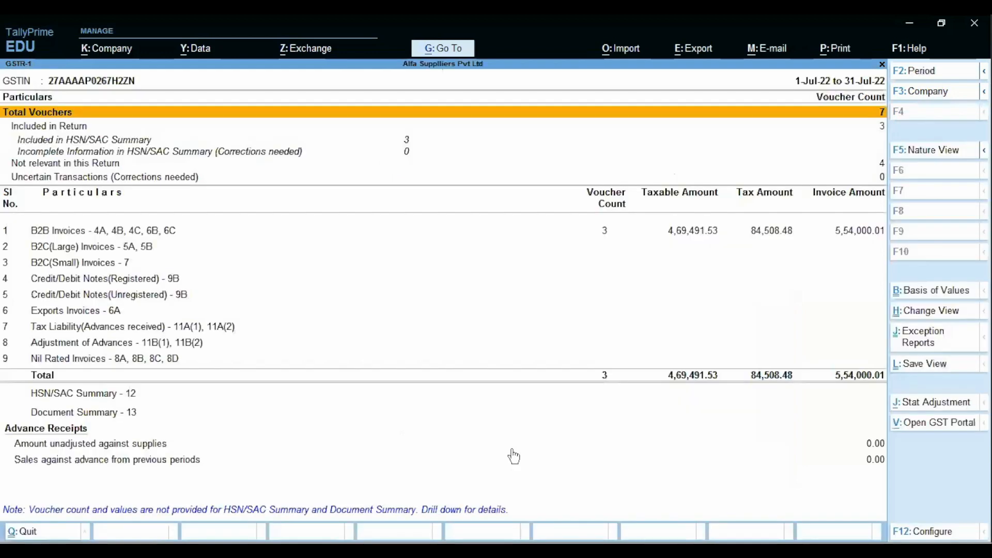
pyautogui.press('F2')
pyautogui.write('1.8')
pyautogui.press('Return')
pyautogui.press('BackSpace')
pyautogui.write('31.')
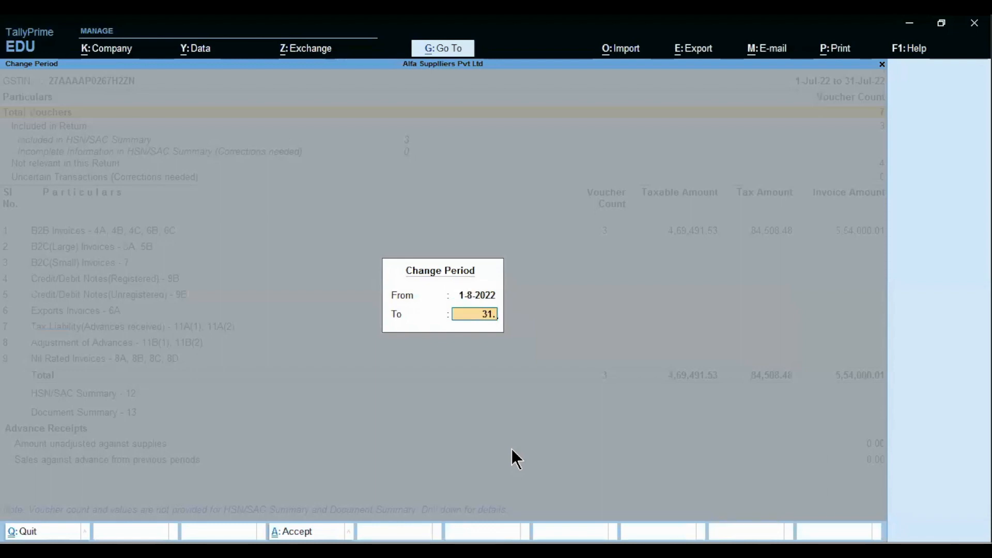
pyautogui.write('8')
pyautogui.press('Return')
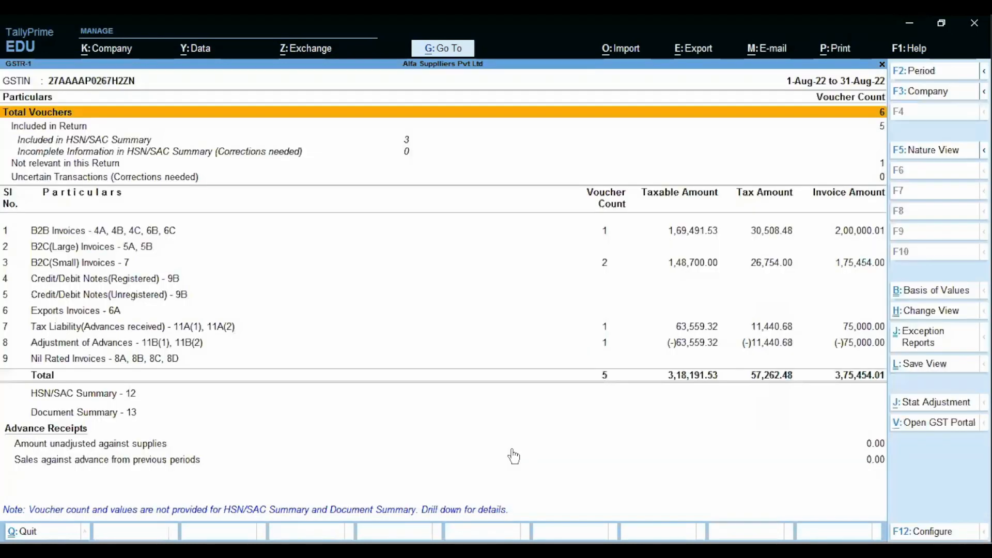
# Step: Review the advance tax liability and adjustment rows and the 2,00,000.01 B2B invoice details
pyautogui.press('Down')
pyautogui.press('Down')
pyautogui.press('Down')
pyautogui.press('Down')
pyautogui.press('Down')
pyautogui.press('Down')
pyautogui.press('Down')
pyautogui.press('Down')
pyautogui.press('Down')
pyautogui.press('Down')
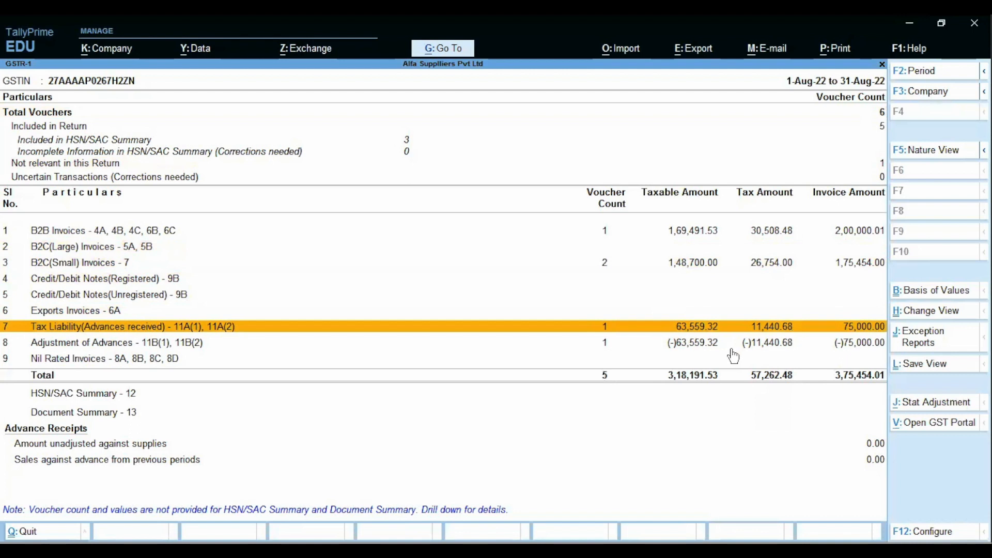
pyautogui.press('Down')
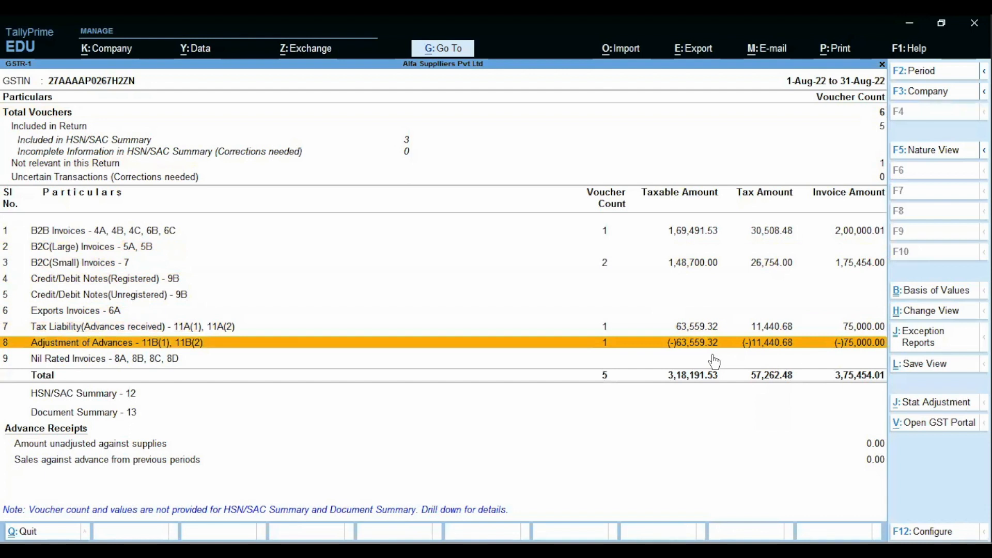
pyautogui.press('Up')
pyautogui.press('Up')
pyautogui.press('Up')
pyautogui.press('Up')
pyautogui.press('Up')
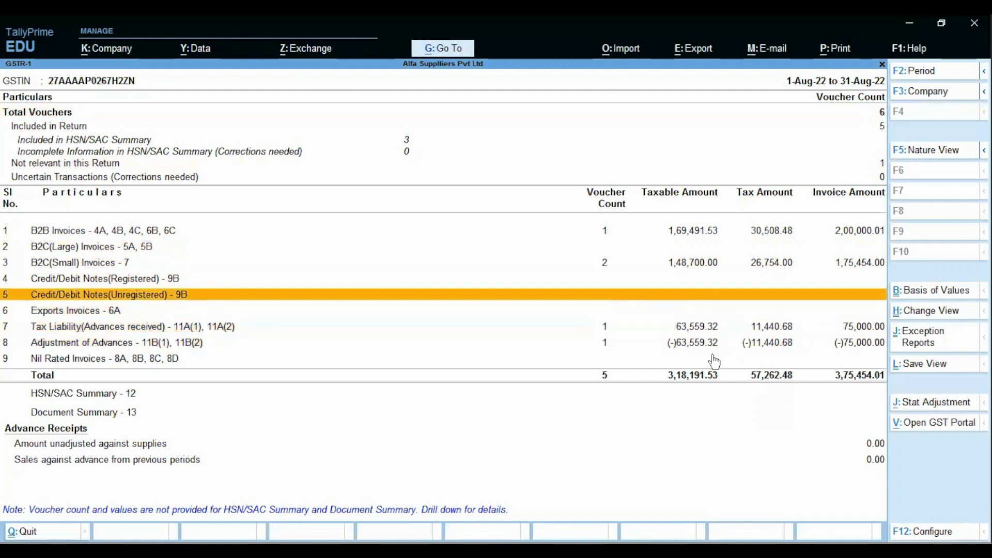
pyautogui.press('Up')
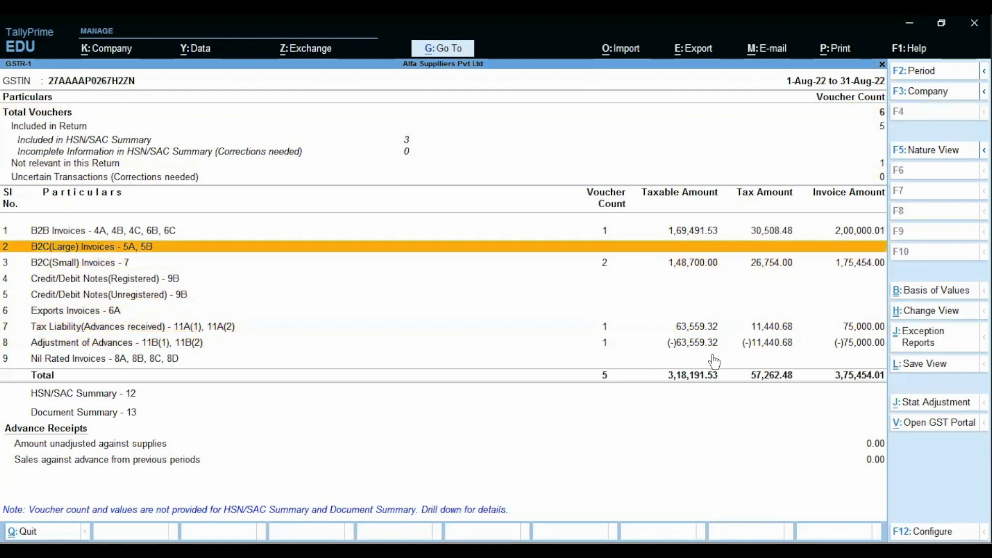
pyautogui.press('Up')
pyautogui.press('Return')
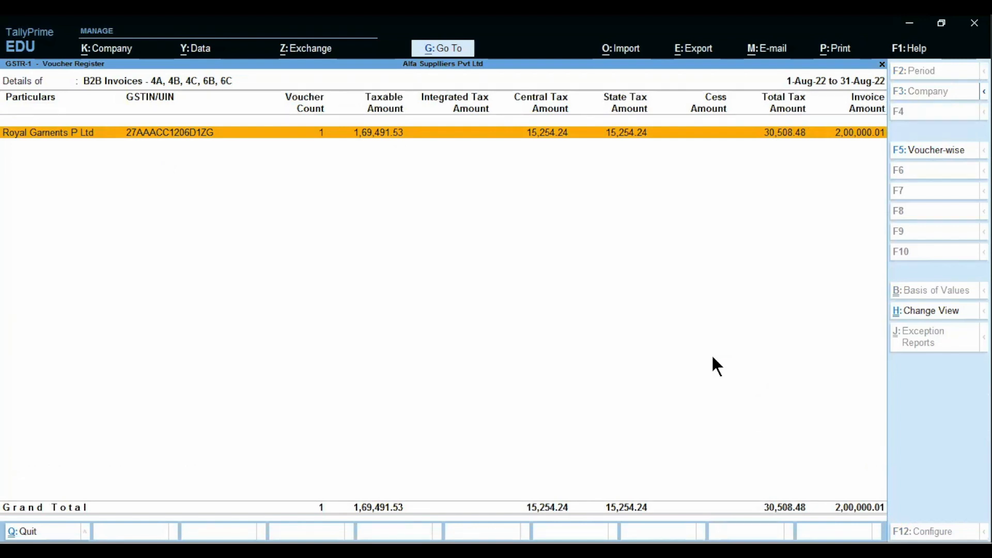
pyautogui.press('Escape')
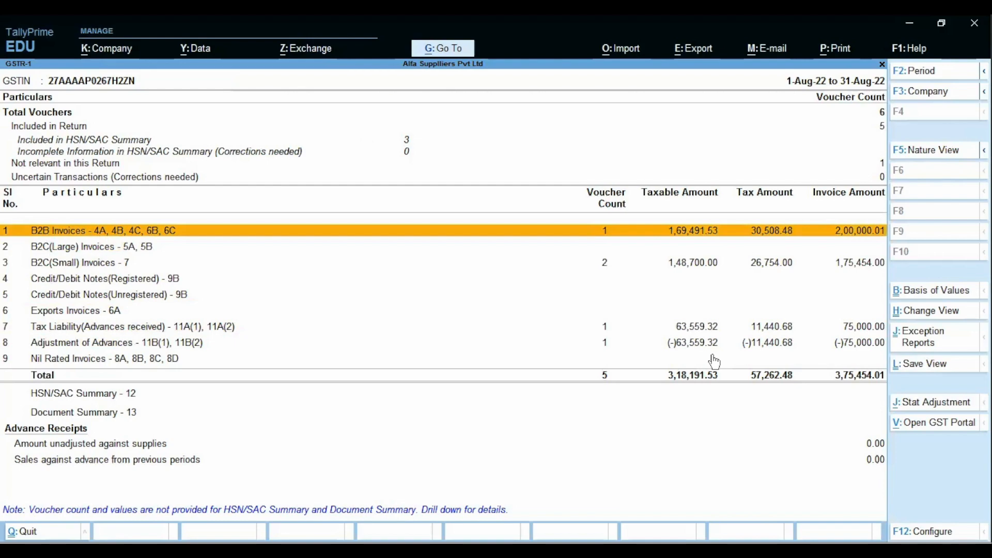
pyautogui.press('alt')
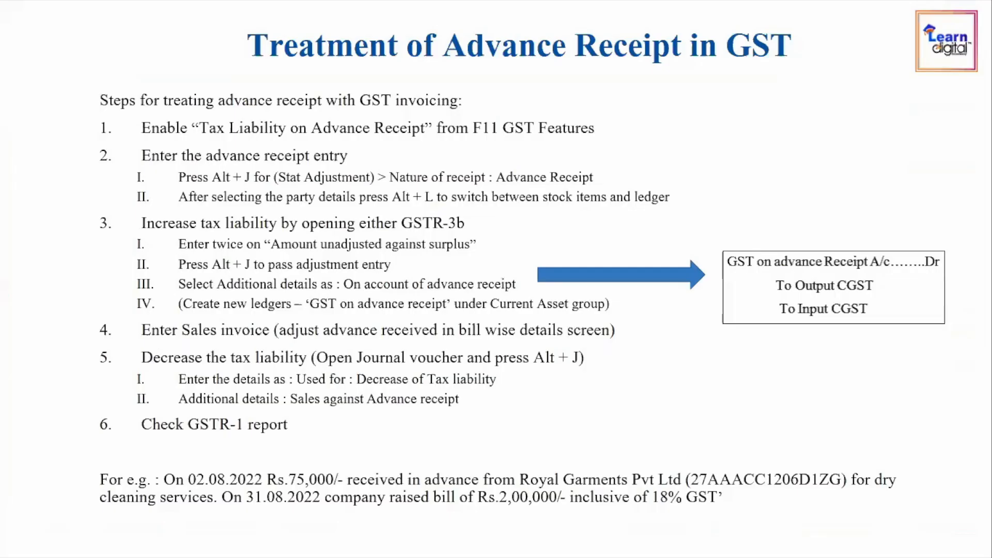